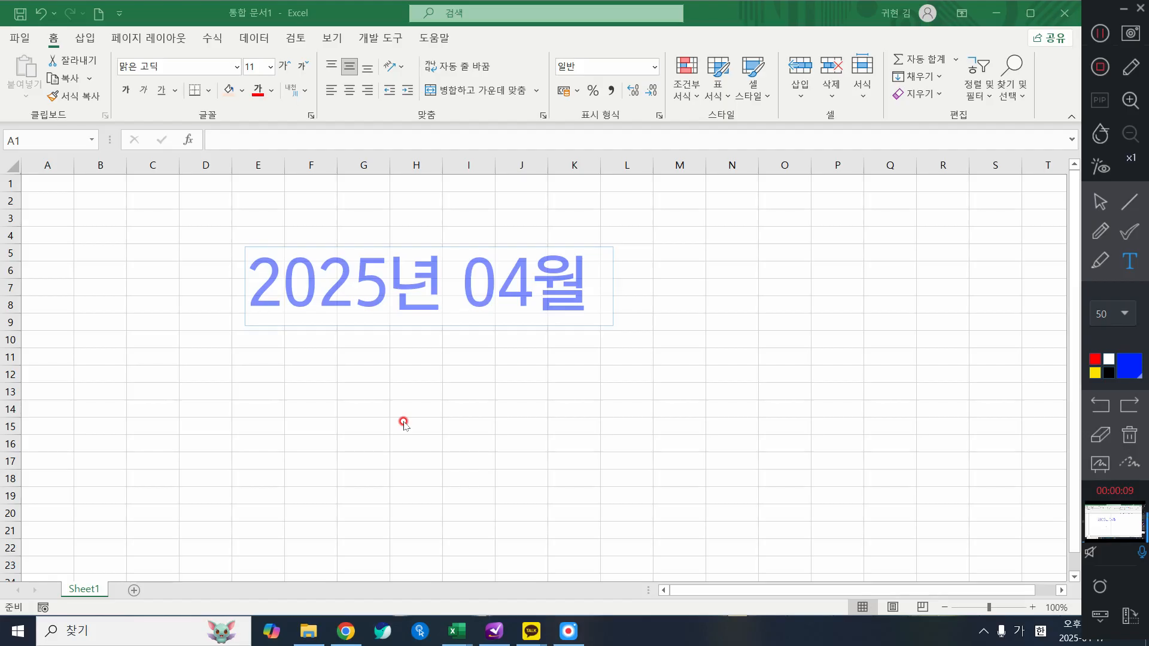
- Complete the on-screen title's date line with 12일 and enter 실제모의고사 on the line below it
{"action": "type", "text": "12일"}
{"action": "key", "text": "Return"}
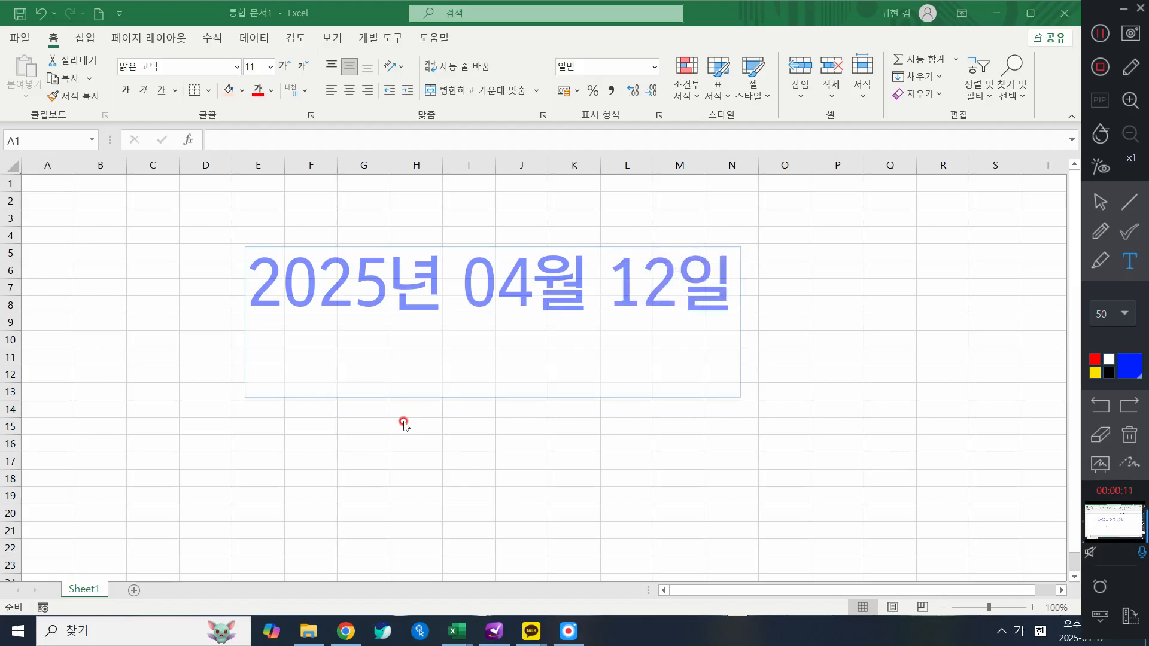
{"action": "type", "text": "모"}
{"action": "key", "text": "BackSpace"}
{"action": "key", "text": "BackSpace"}
{"action": "key", "text": "BackSpace"}
{"action": "key", "text": "Return"}
{"action": "type", "text": "최신유형"}
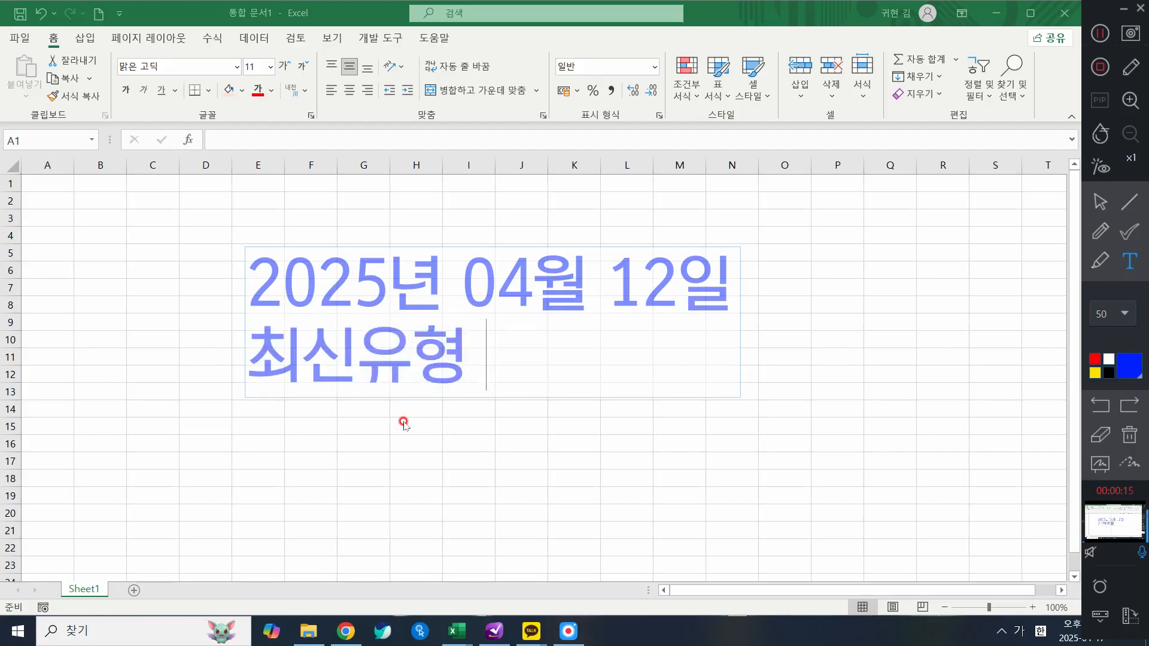
{"action": "key", "text": "BackSpace"}
{"action": "key", "text": "BackSpace"}
{"action": "key", "text": "BackSpace"}
{"action": "key", "text": "BackSpace"}
{"action": "key", "text": "BackSpace"}
{"action": "type", "text": "실ㅈ"}
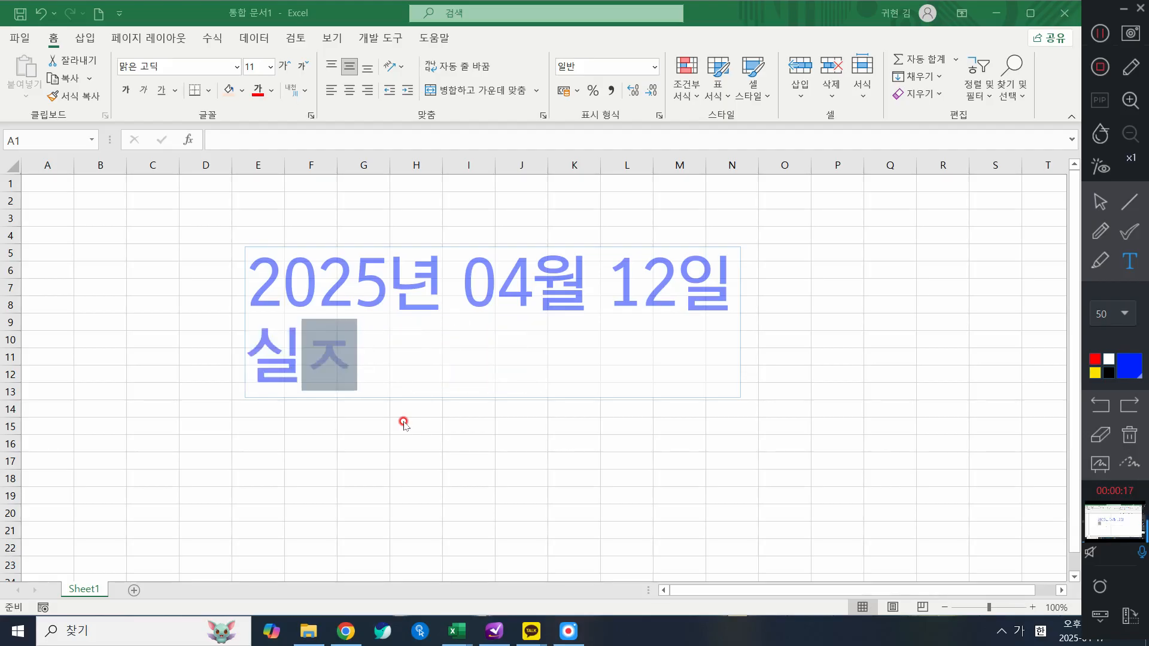
{"action": "type", "text": "ㅔ모의고"}
{"action": "key", "text": "BackSpace"}
{"action": "key", "text": "BackSpace"}
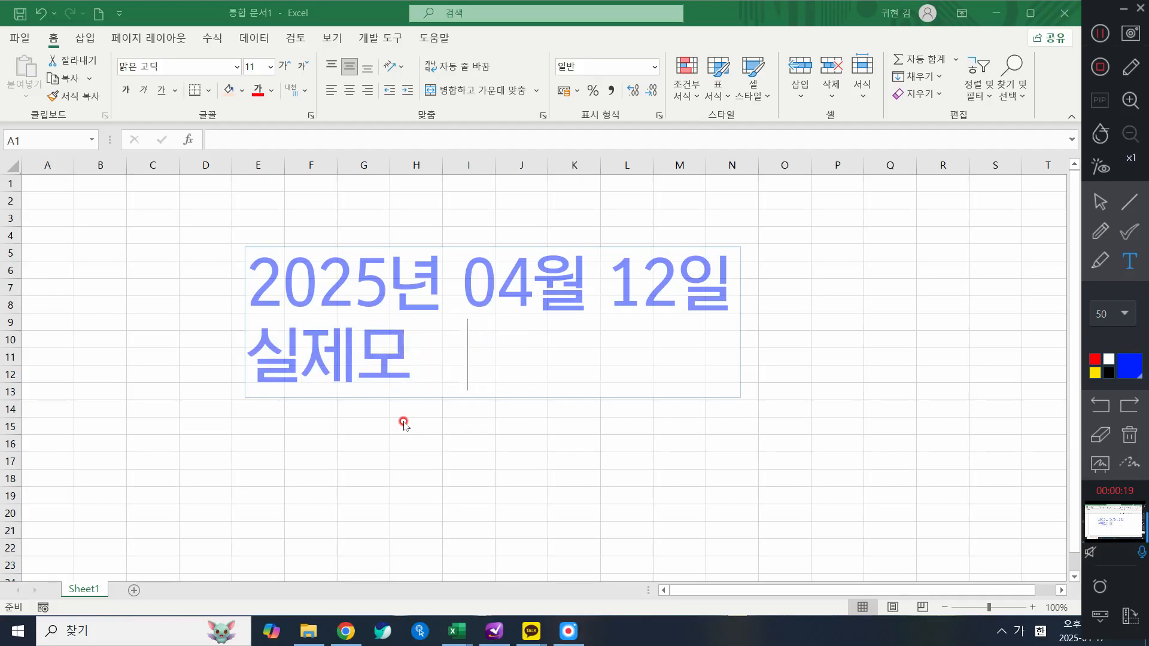
{"action": "key", "text": "BackSpace"}
{"action": "key", "text": "BackSpace"}
{"action": "type", "text": "모의고"}
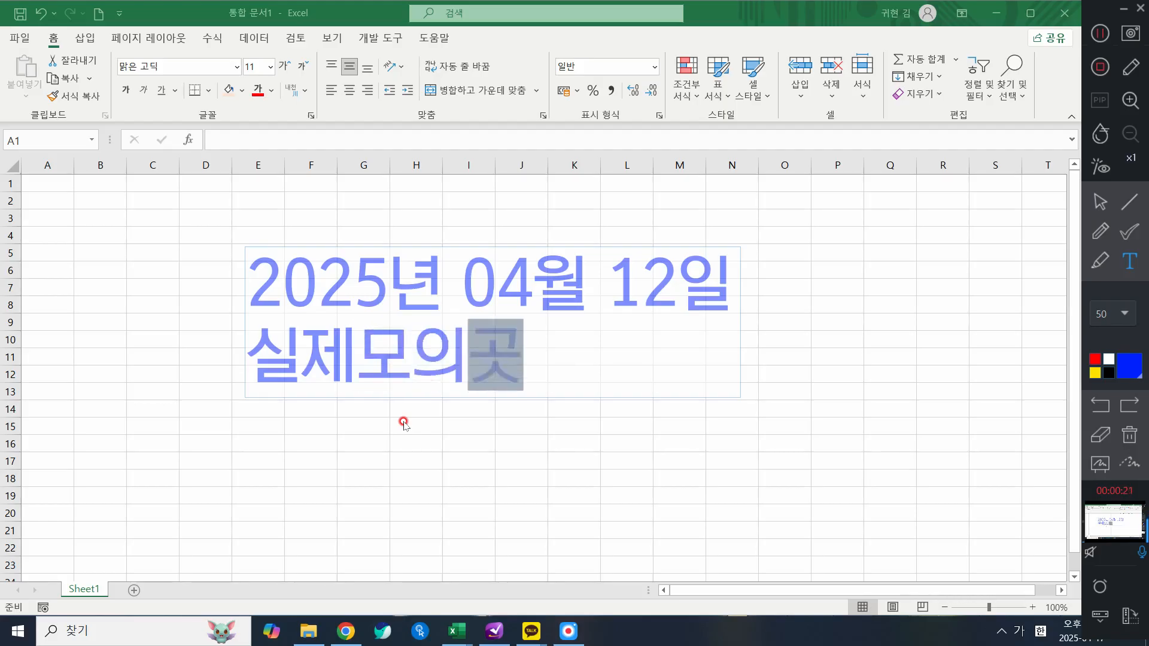
{"action": "type", "text": "사"}
- Finish the second line of the on-screen title with A형
{"action": "key", "text": "Hangul"}
{"action": "type", "text": "Agud"}
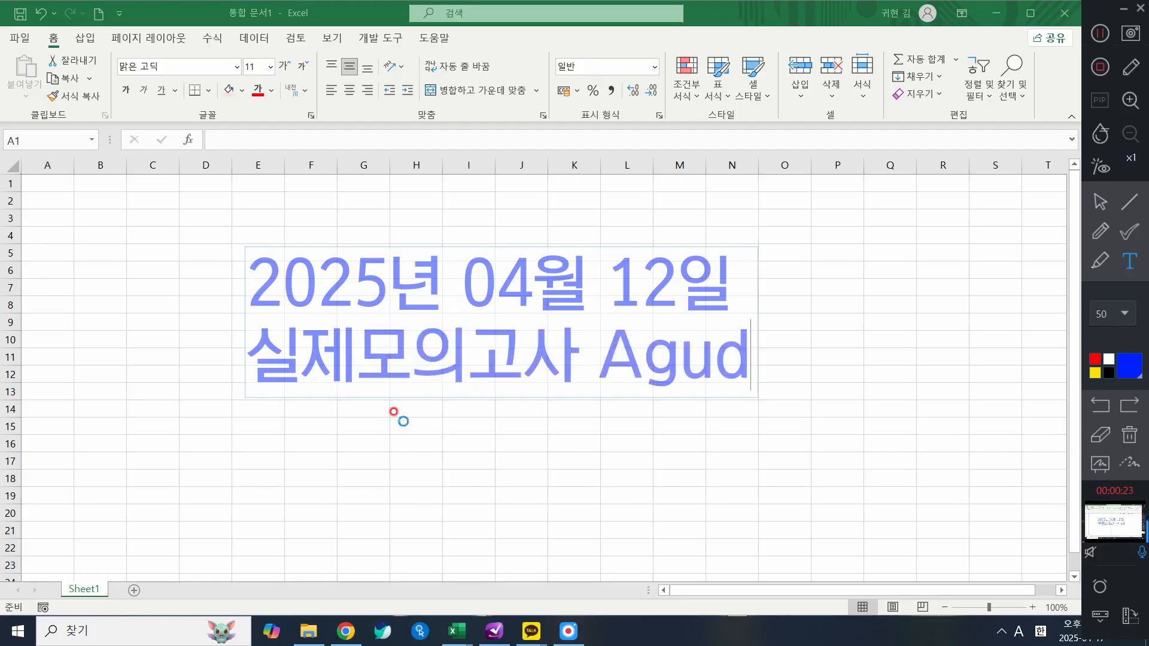
{"action": "key", "text": "BackSpace"}
{"action": "key", "text": "BackSpace"}
{"action": "key", "text": "BackSpace"}
{"action": "key", "text": "Hangul"}
{"action": "type", "text": "ㅎ"}
{"action": "key", "text": "BackSpace"}
{"action": "key", "text": "Hangul"}
{"action": "type", "text": "g"}
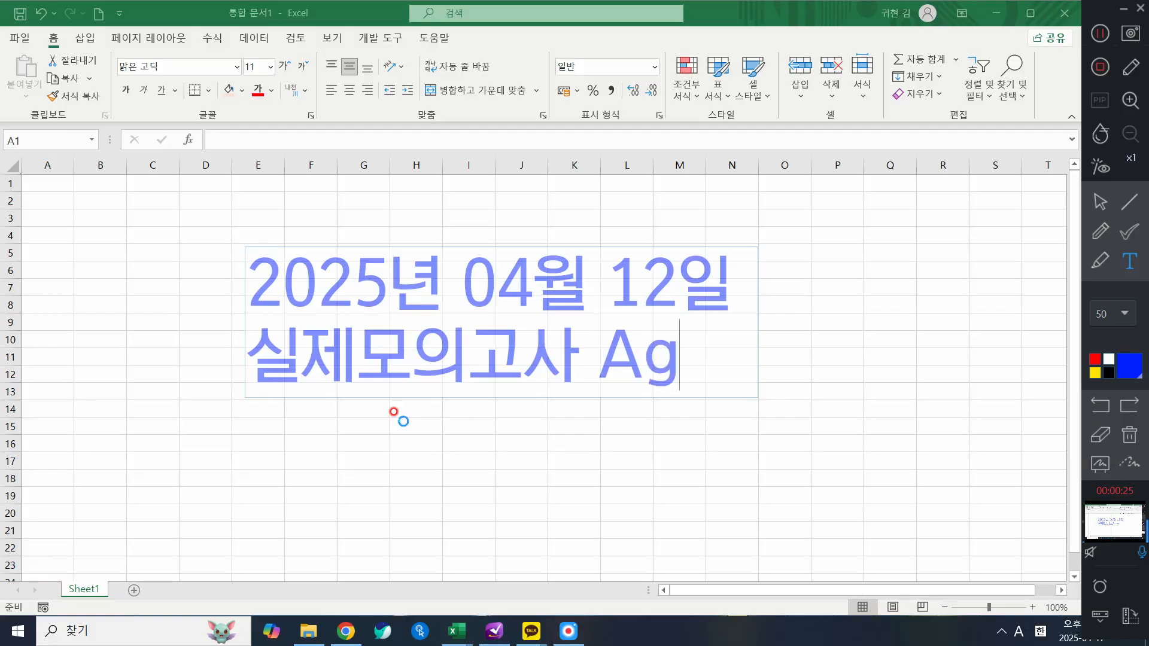
{"action": "type", "text": "ud"}
{"action": "key", "text": "BackSpace"}
{"action": "key", "text": "BackSpace"}
{"action": "key", "text": "BackSpace"}
{"action": "key", "text": "Hangul"}
{"action": "type", "text": "형"}
{"action": "key", "text": "Return"}
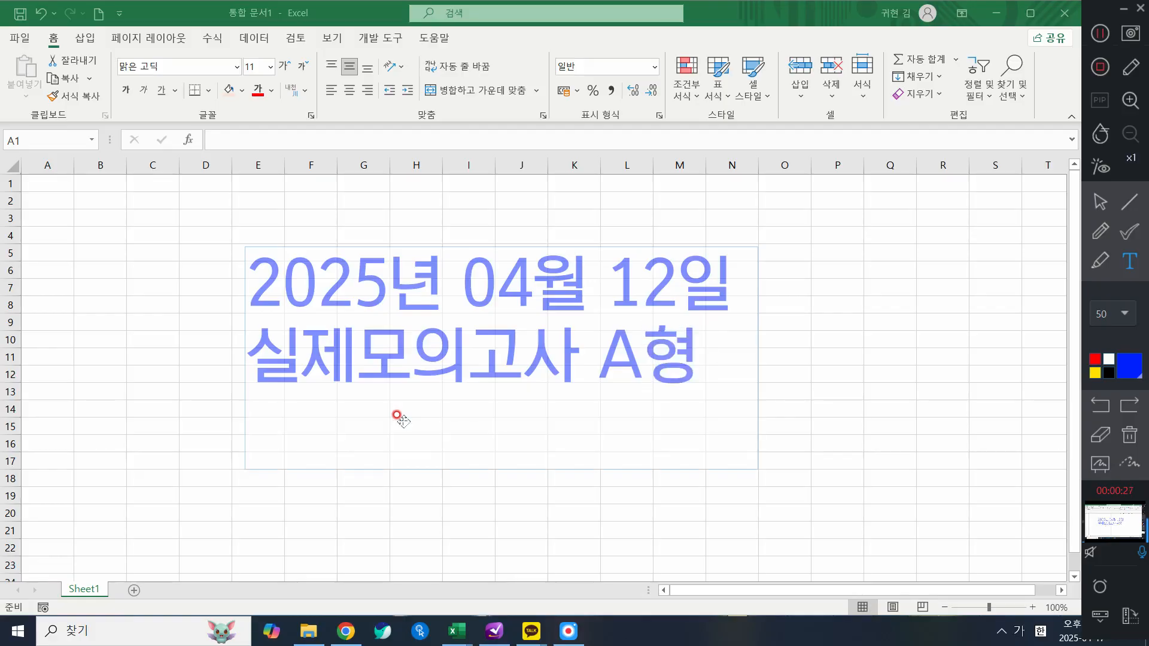
- Move the title annotation over the upper-left cells of the sheet and place it, then erase all annotations
{"action": "mouse_move", "coordinate": [633, 301]}
{"action": "left_mouse_down"}
{"action": "mouse_move", "coordinate": [441, 234]}
{"action": "mouse_move", "coordinate": [433, 241]}
{"action": "left_mouse_up"}
{"action": "left_click", "coordinate": [687, 252]}
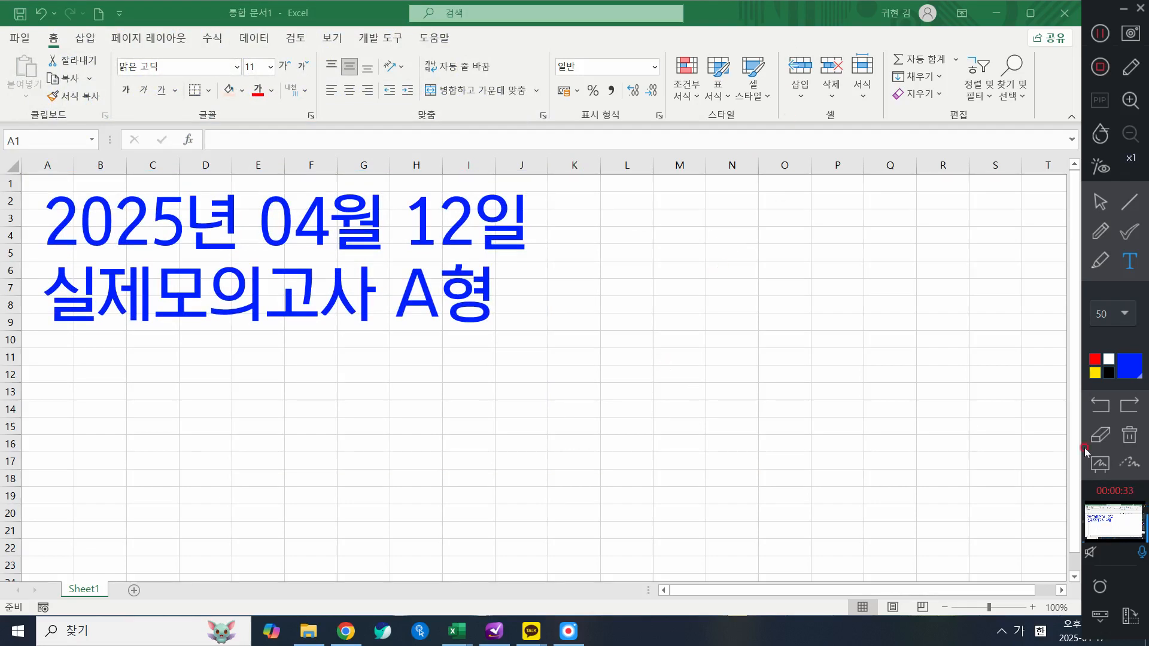
{"action": "left_click", "coordinate": [1132, 444]}
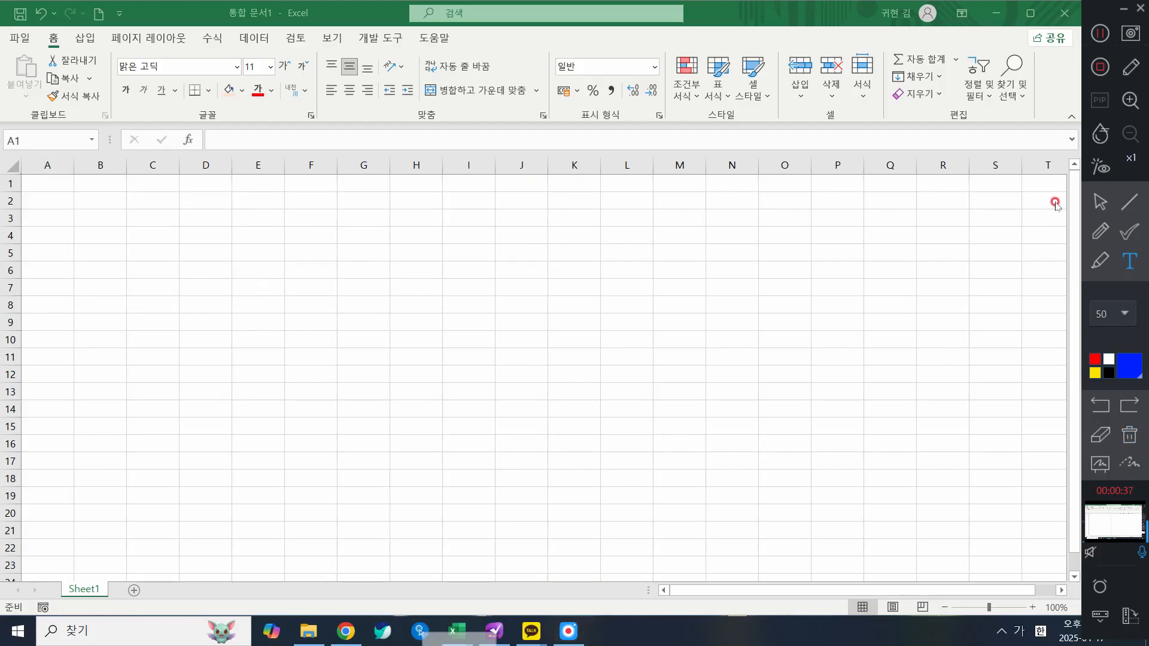
- Switch from the text annotation tool back to the normal pointer, minimize the 스팟 마우스 window and return to the worksheet
{"action": "left_click", "coordinate": [1102, 202]}
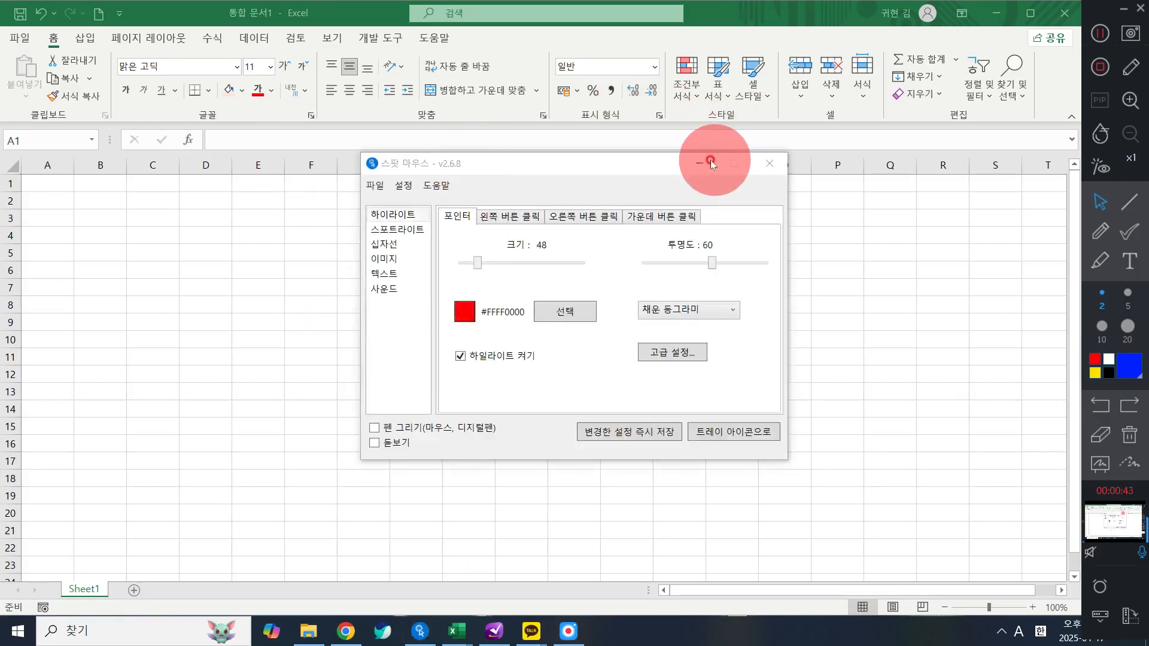
{"action": "left_click", "coordinate": [697, 160]}
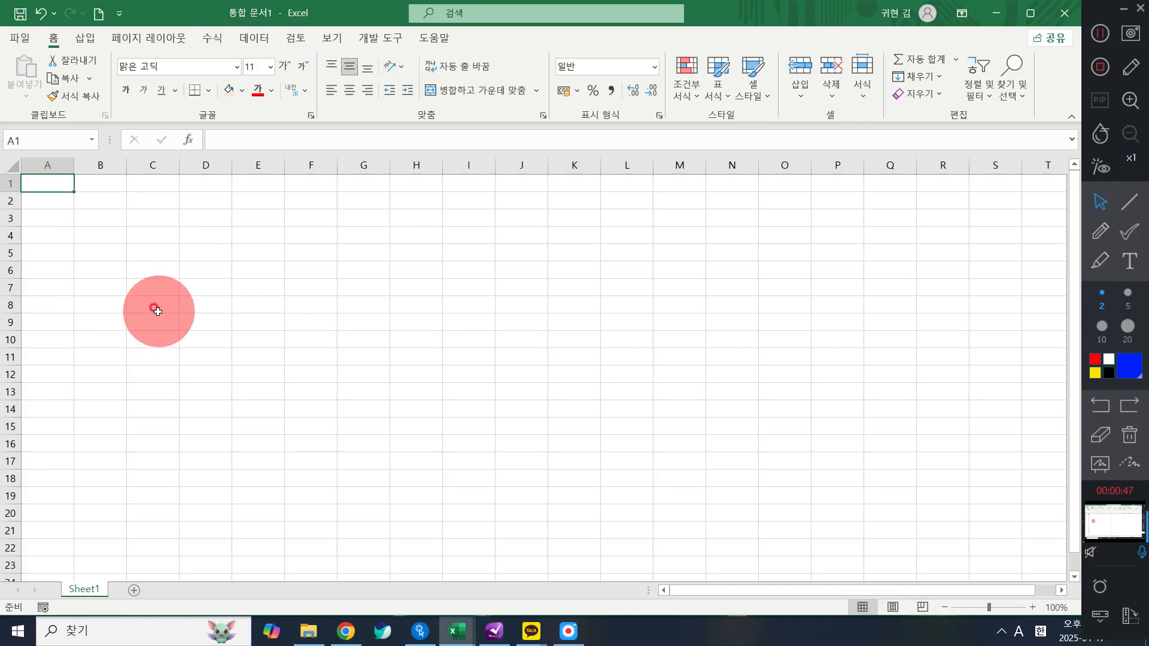
{"action": "left_click", "coordinate": [216, 270]}
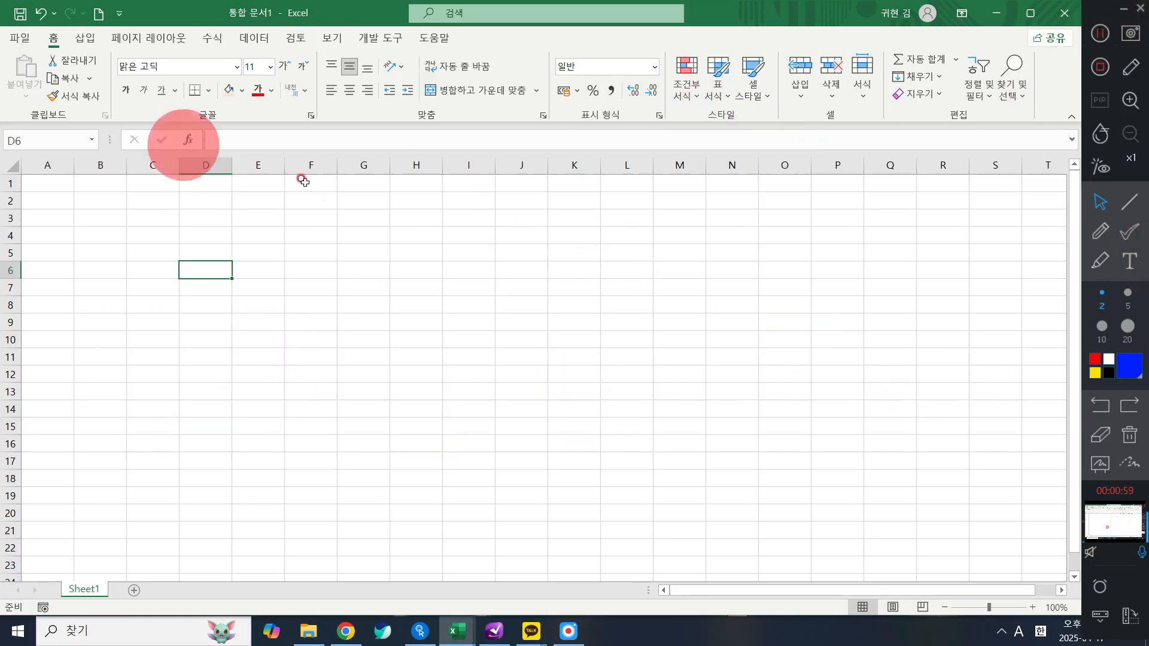
- Add two new worksheets after Sheet1 and group all three sheets
{"action": "left_click", "coordinate": [137, 592]}
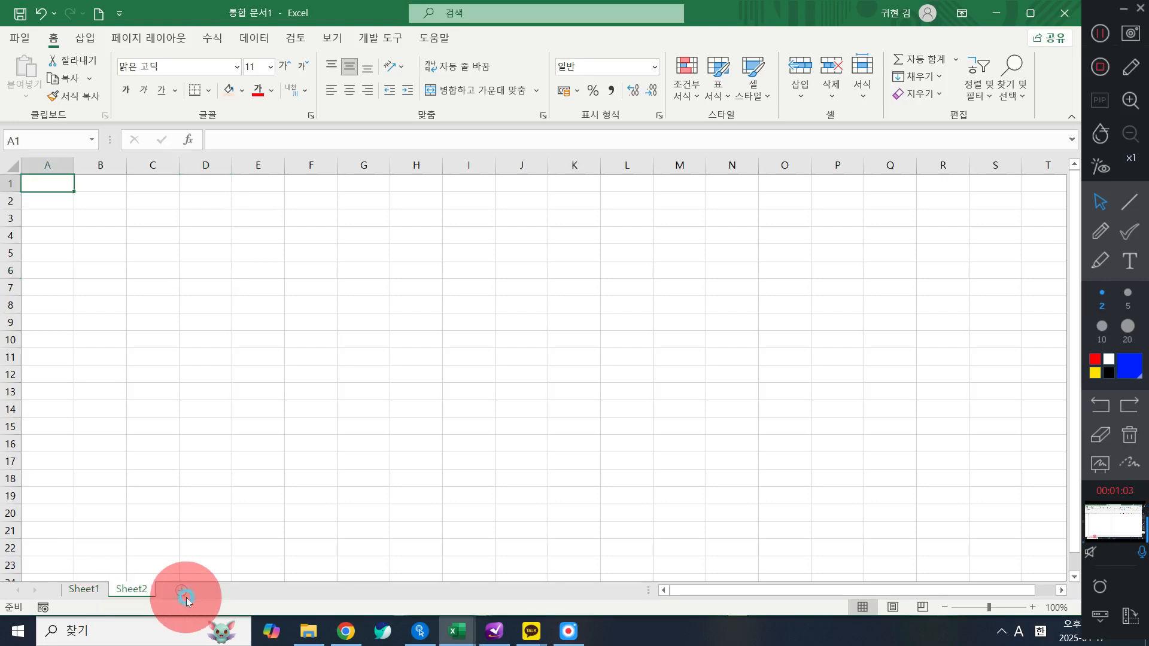
{"action": "left_click", "coordinate": [181, 593]}
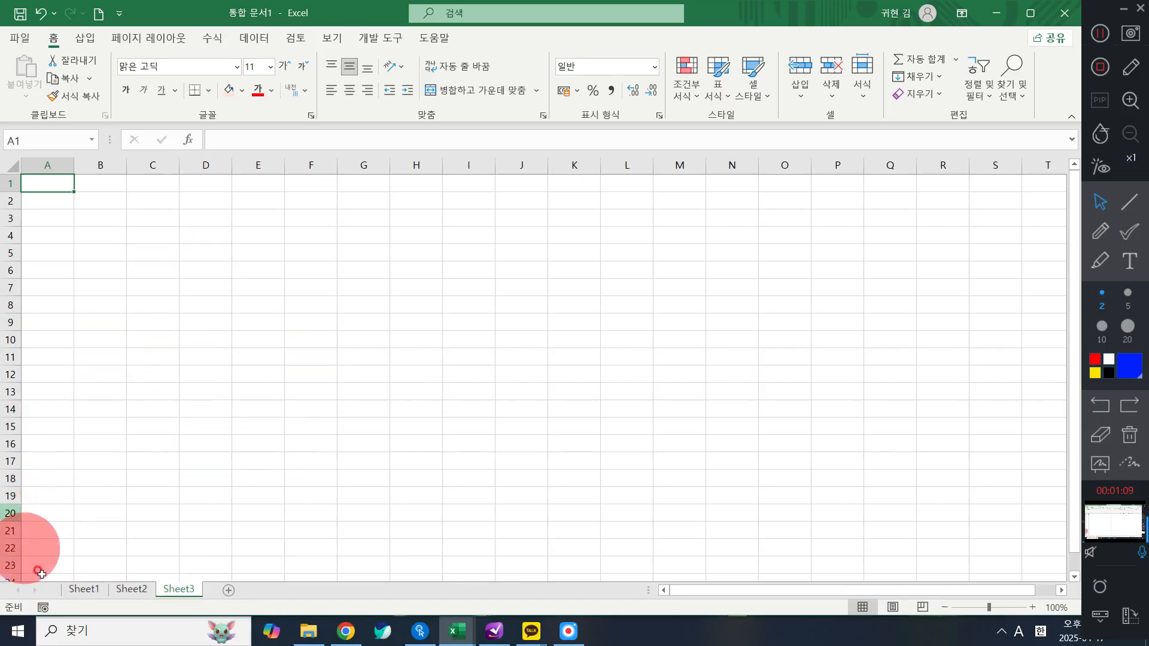
{"action": "left_click", "coordinate": [90, 594], "text": "shift"}
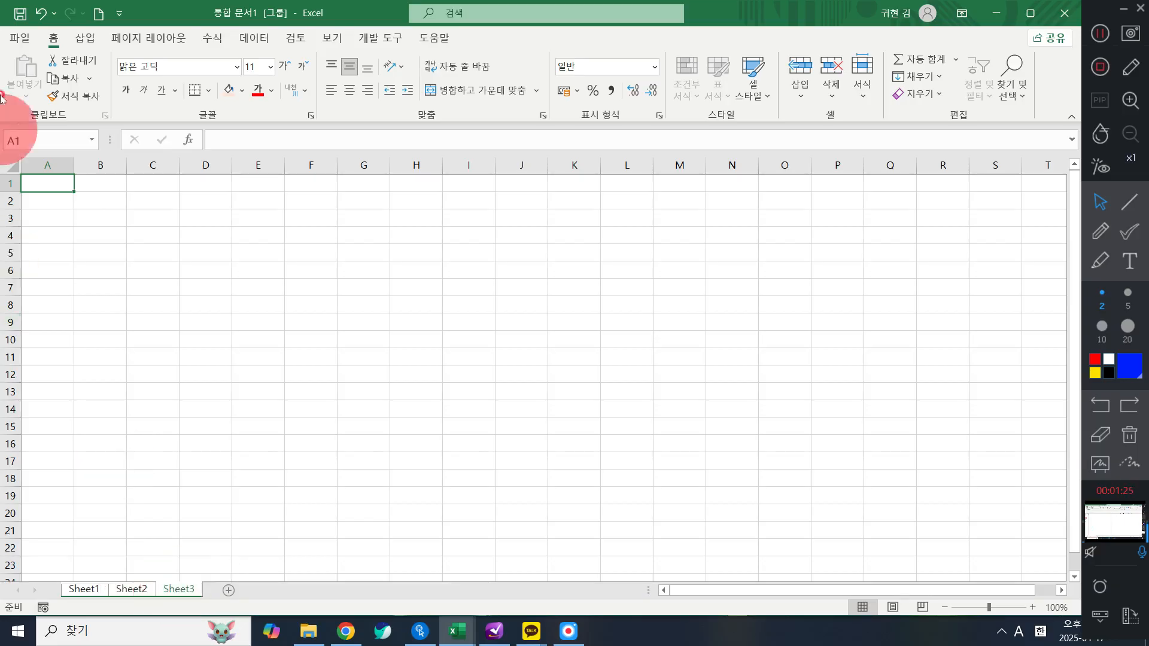
- Set the width of column A to 1 in the grouped sheets
{"action": "right_click", "coordinate": [53, 163]}
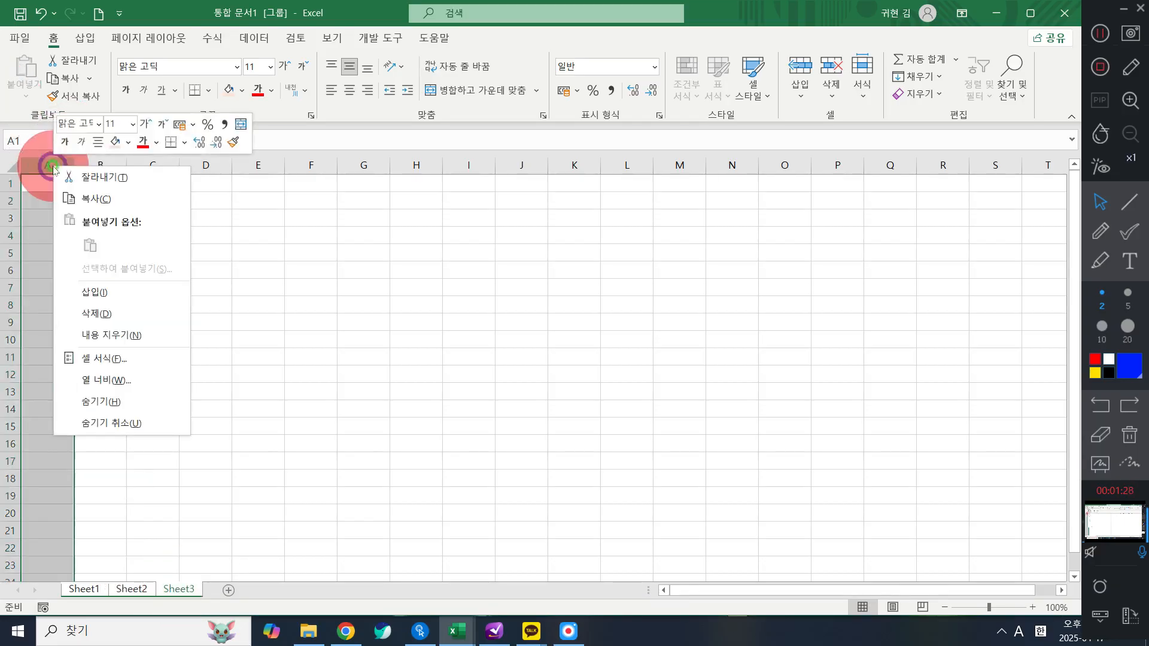
{"action": "left_click", "coordinate": [123, 382]}
{"action": "type", "text": "1"}
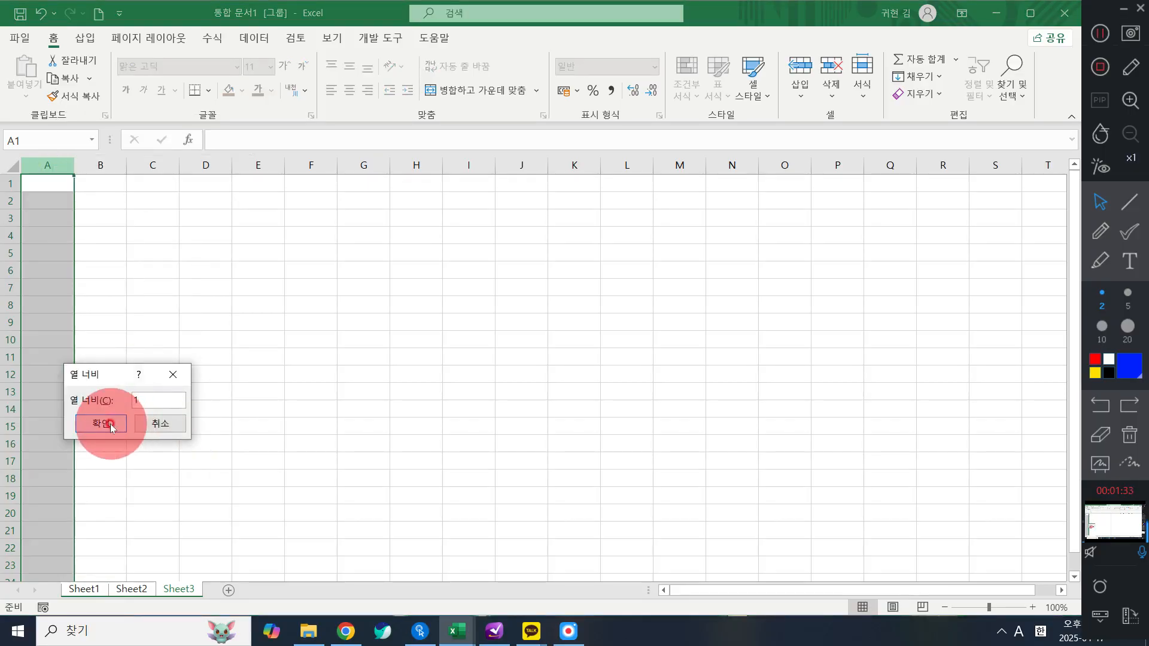
{"action": "left_click", "coordinate": [108, 424]}
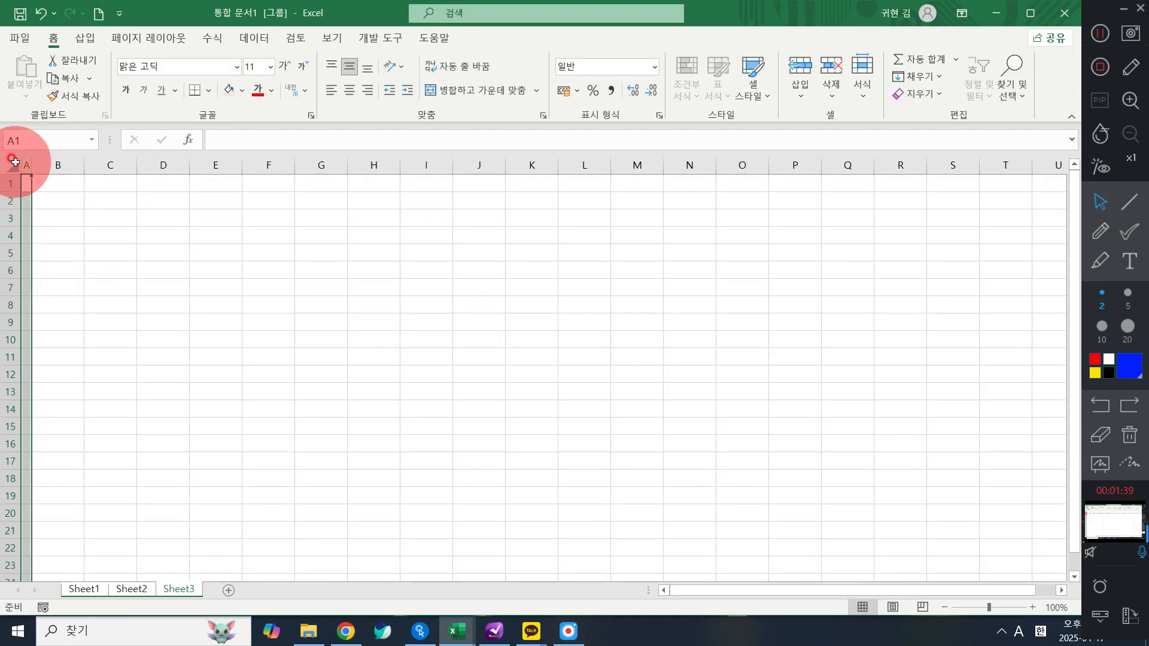
- Set the font of all cells in the grouped sheets to 굴림 and center them horizontally
{"action": "left_click", "coordinate": [12, 165]}
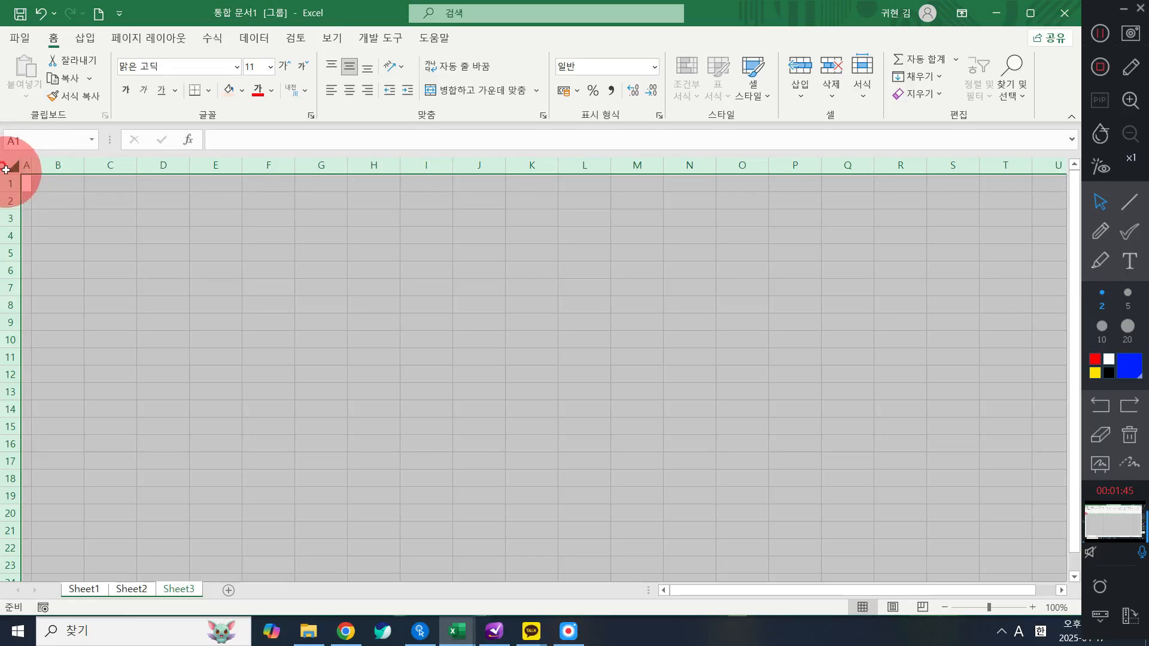
{"action": "left_click", "coordinate": [167, 62]}
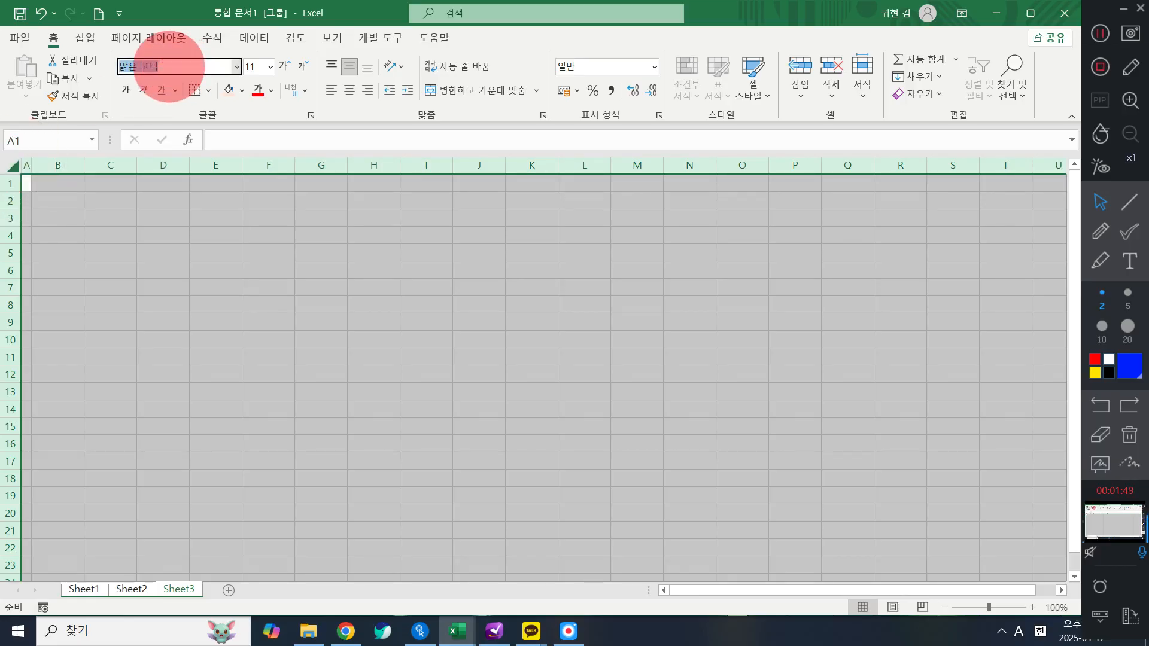
{"action": "type", "text": "rnfflnff"}
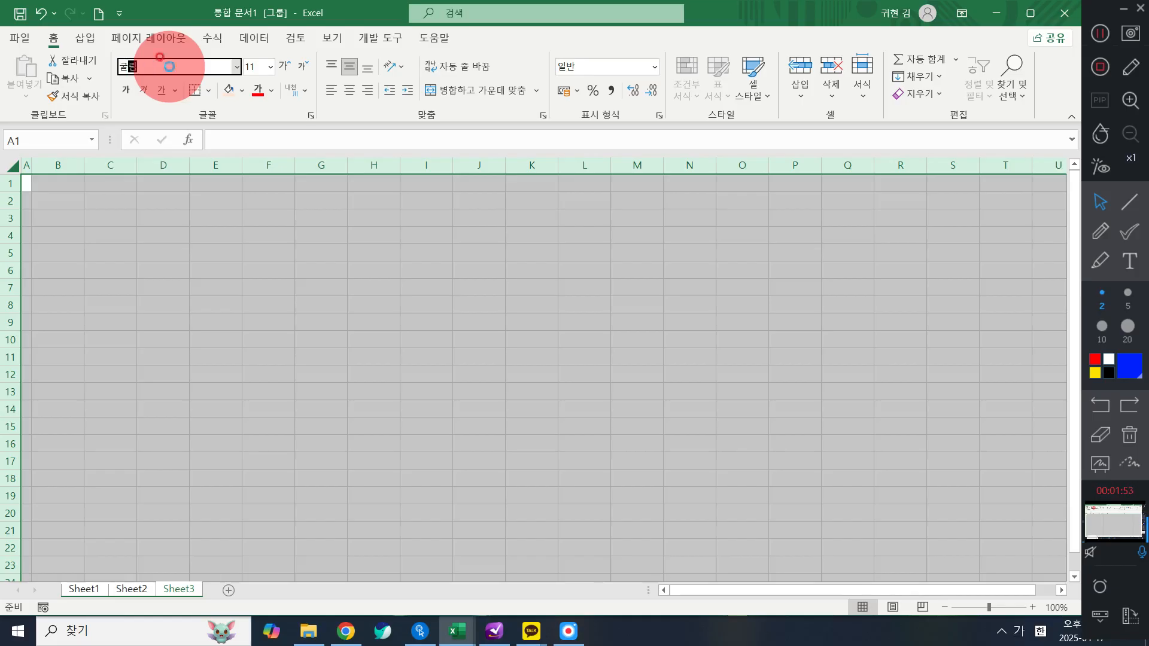
{"action": "key", "text": "Return"}
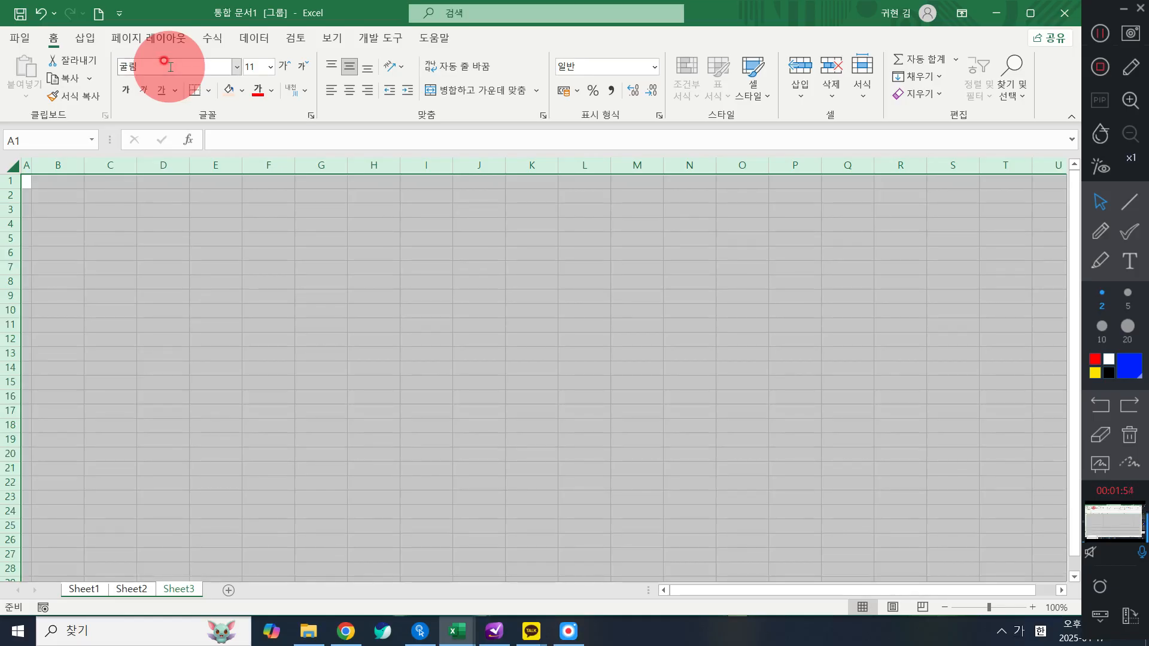
{"action": "left_click", "coordinate": [352, 91]}
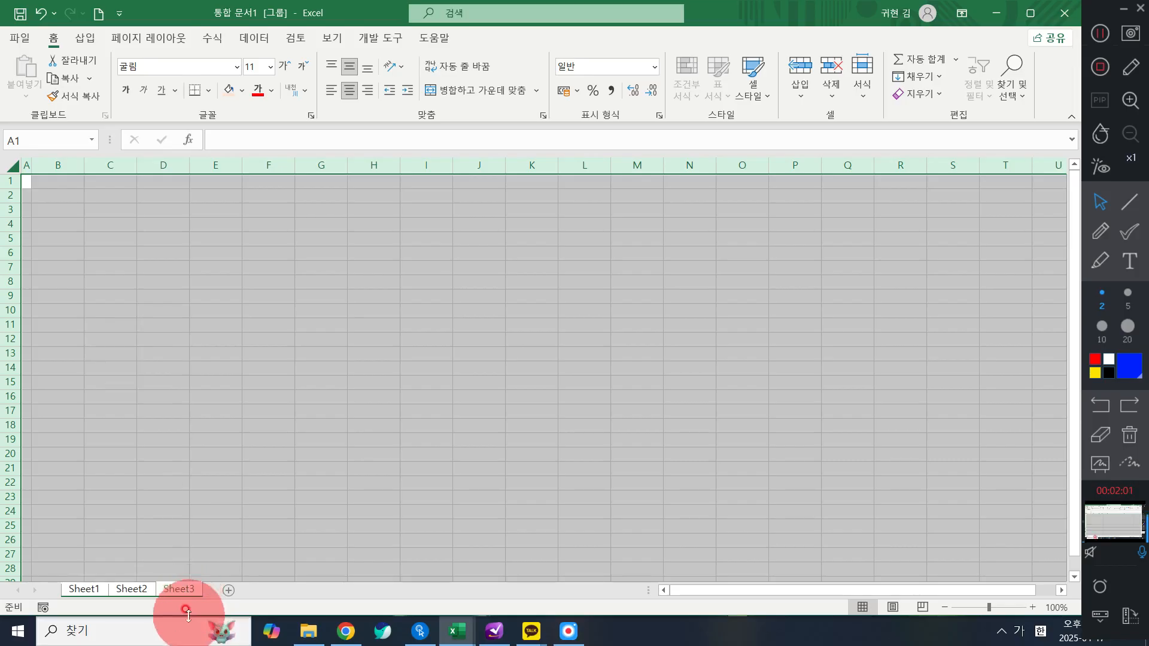
- Rename Sheet3 as 제3작업
{"action": "double_click", "coordinate": [181, 594]}
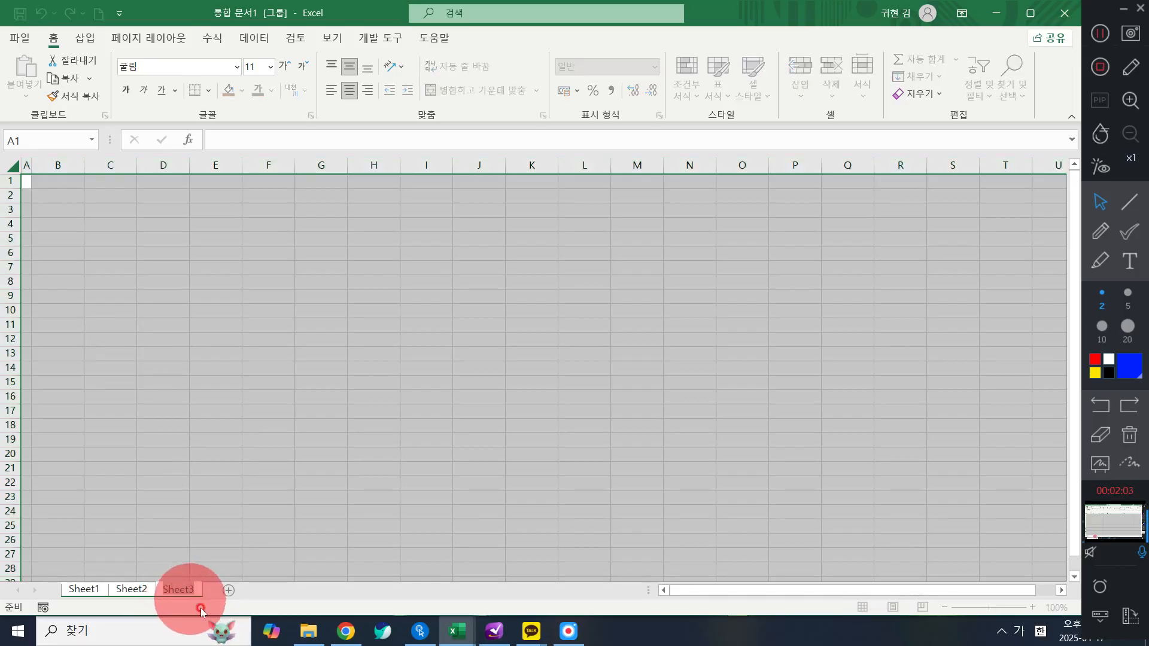
{"action": "type", "text": "제3작업"}
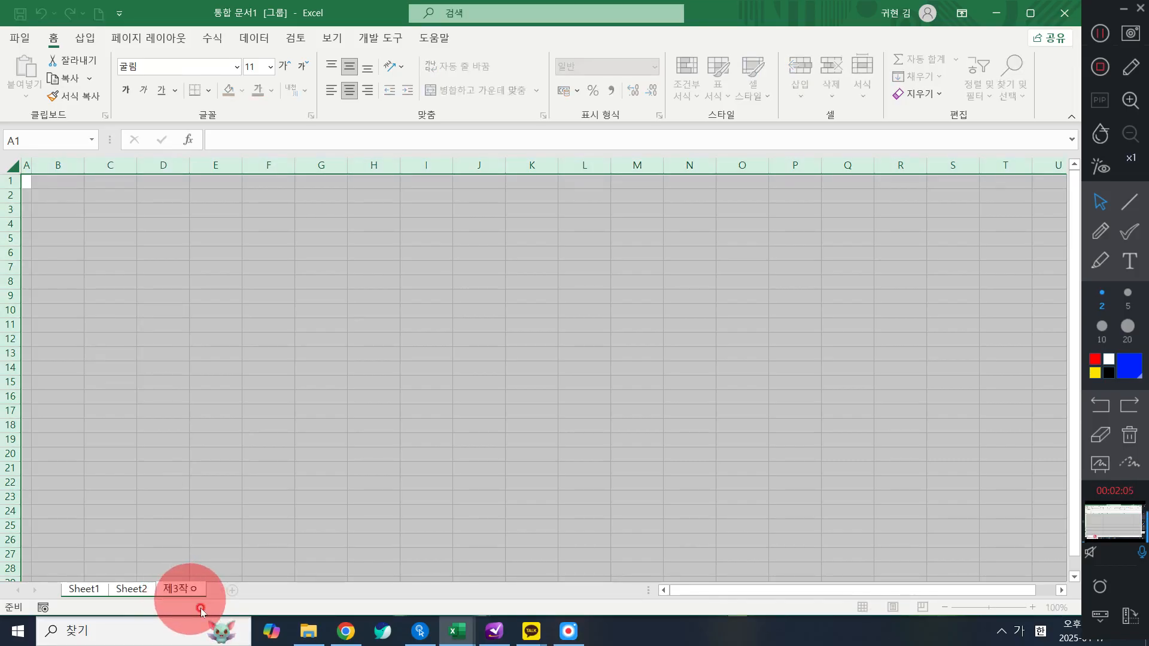
{"action": "key", "text": "Return"}
- Rename Sheet2 as 제2작업
{"action": "left_click", "coordinate": [149, 591]}
{"action": "double_click", "coordinate": [153, 592]}
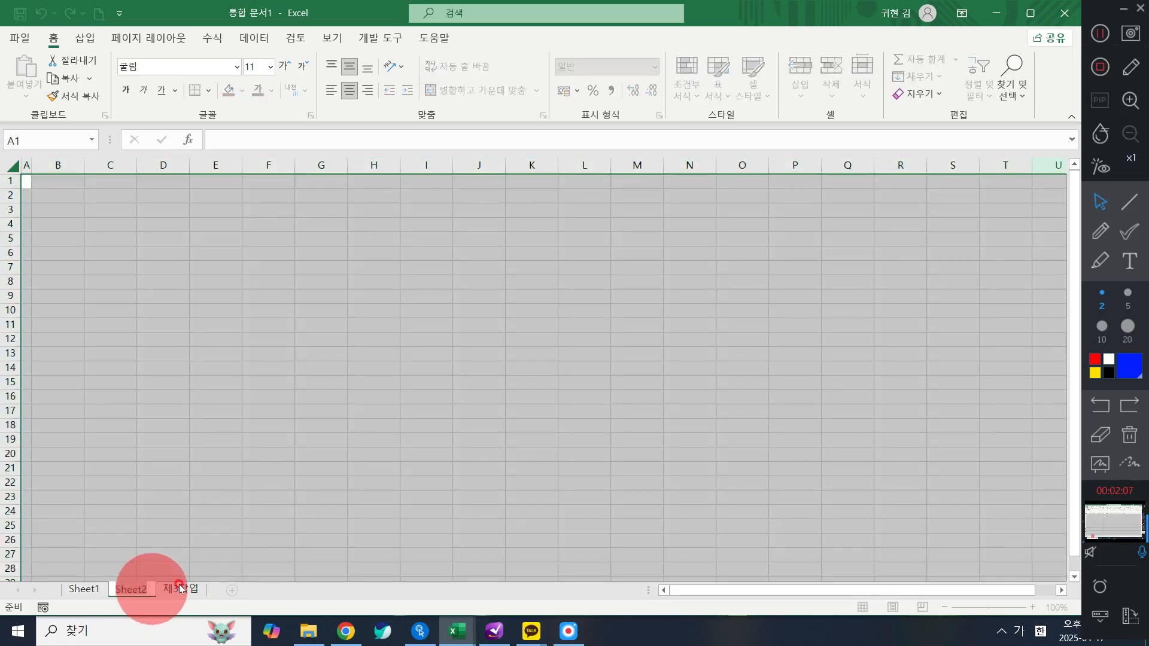
{"action": "type", "text": "제2자거업"}
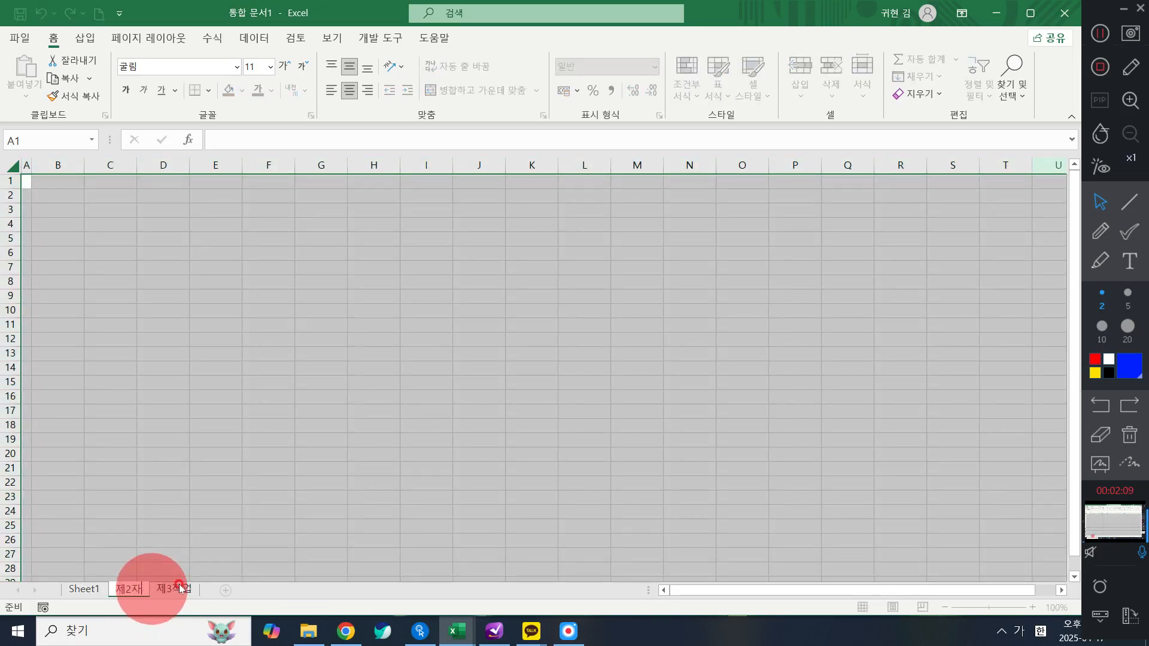
{"action": "key", "text": "Return"}
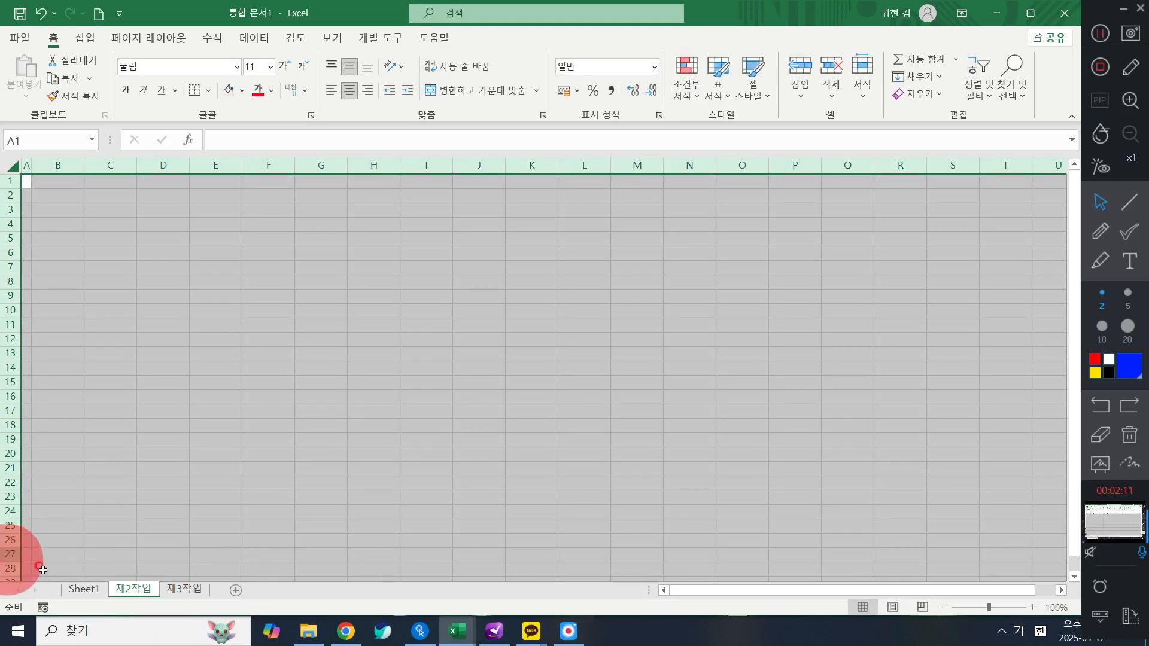
- Rename Sheet1 as 제1작업
{"action": "left_click", "coordinate": [88, 591]}
{"action": "double_click", "coordinate": [88, 591]}
{"action": "type", "text": "제1작업"}
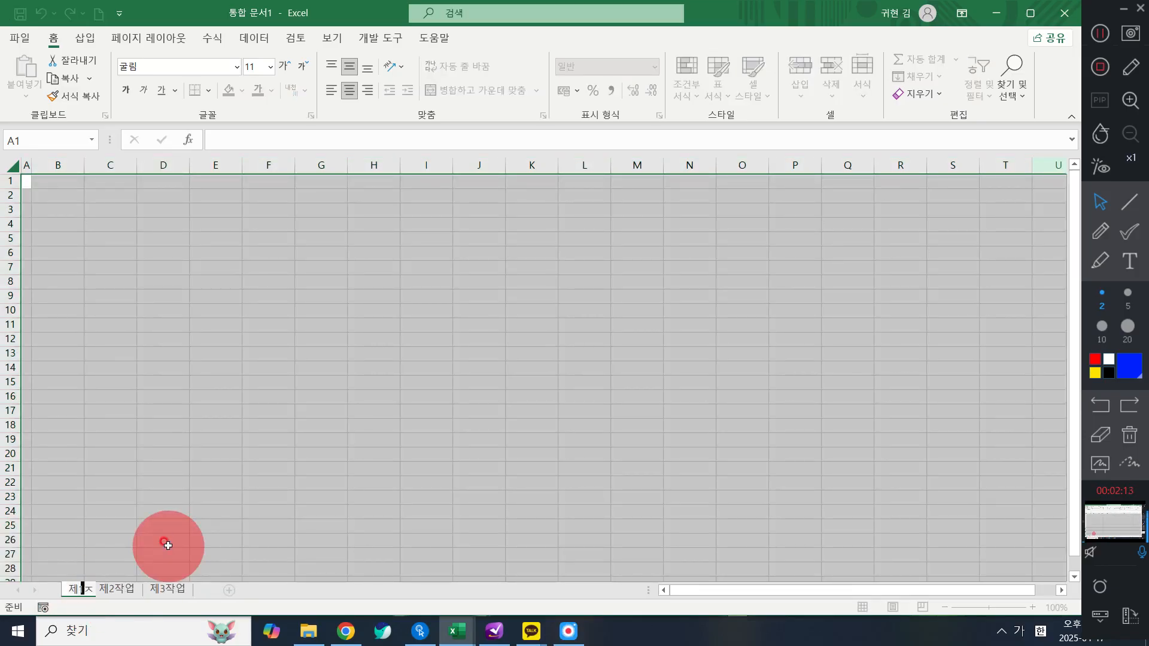
{"action": "key", "text": "Return"}
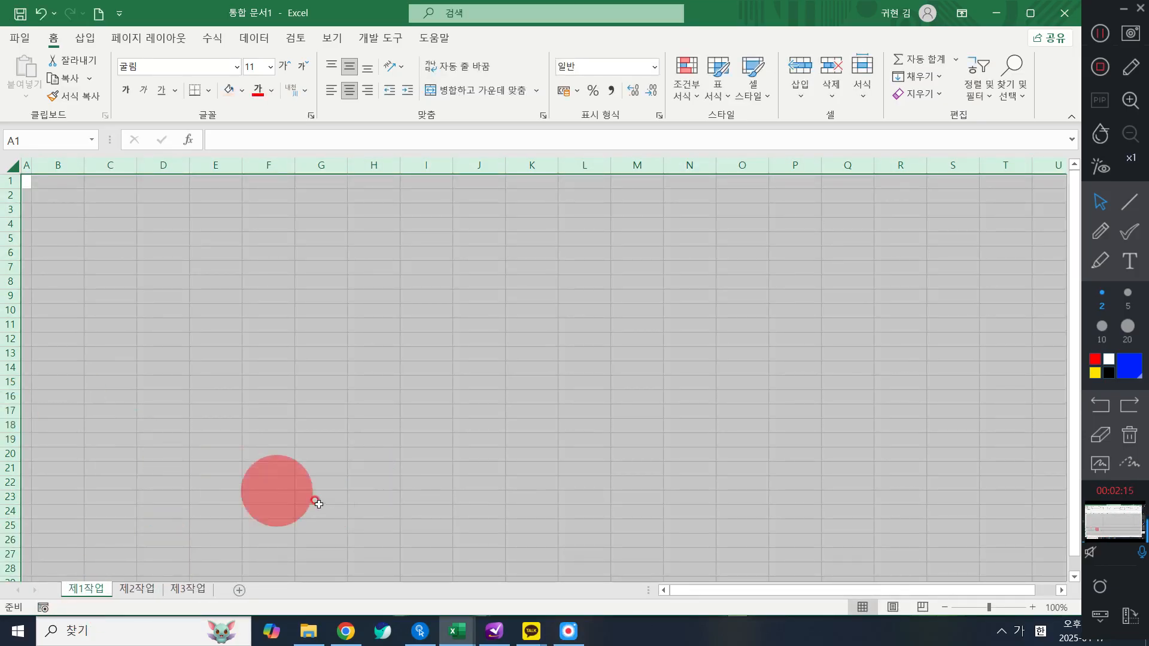
- Set the width of columns B through J on the 제1작업 sheet to 11
{"action": "left_click", "coordinate": [155, 282]}
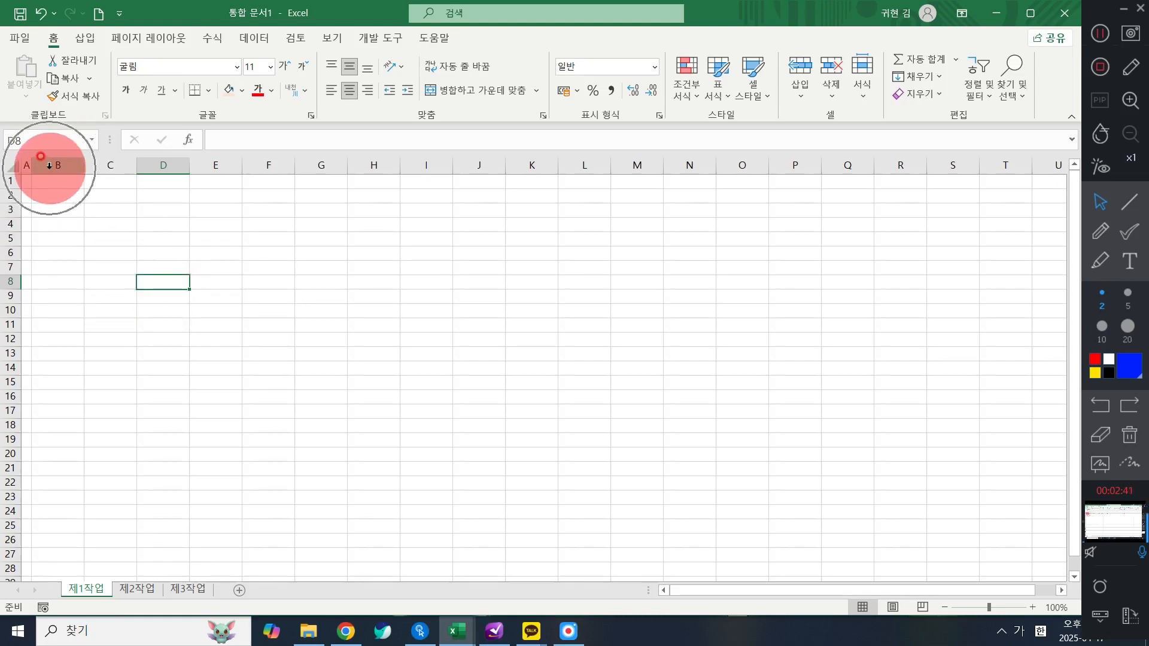
{"action": "left_click_drag", "start_coordinate": [53, 168], "coordinate": [472, 164]}
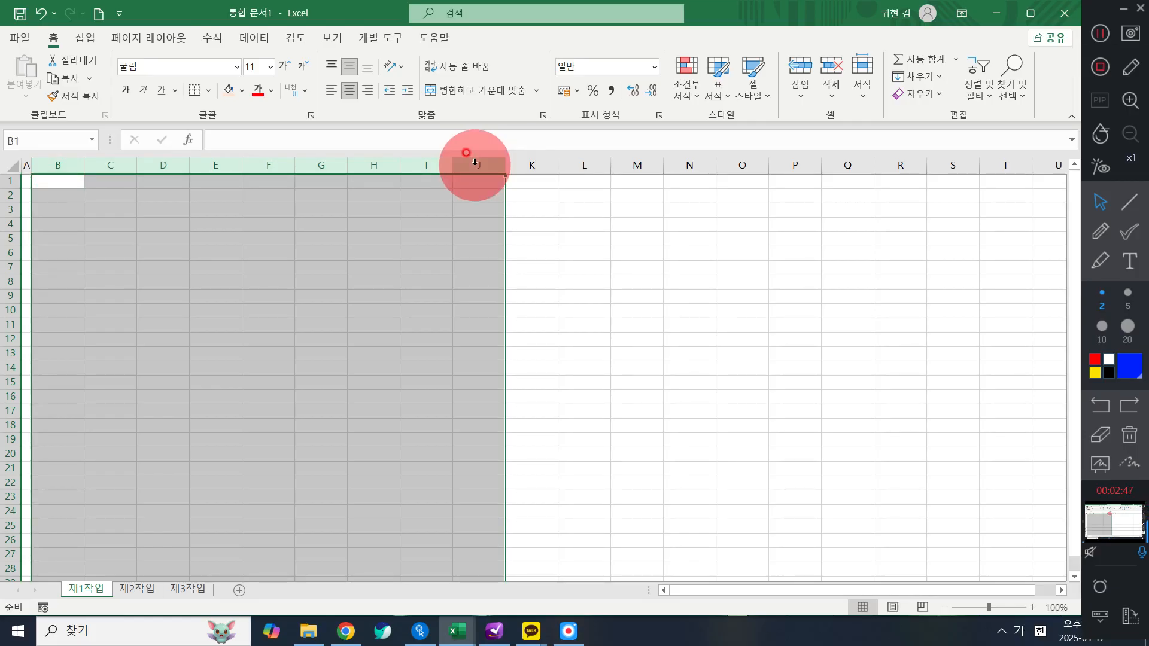
{"action": "right_click", "coordinate": [475, 163]}
{"action": "left_click", "coordinate": [513, 377]}
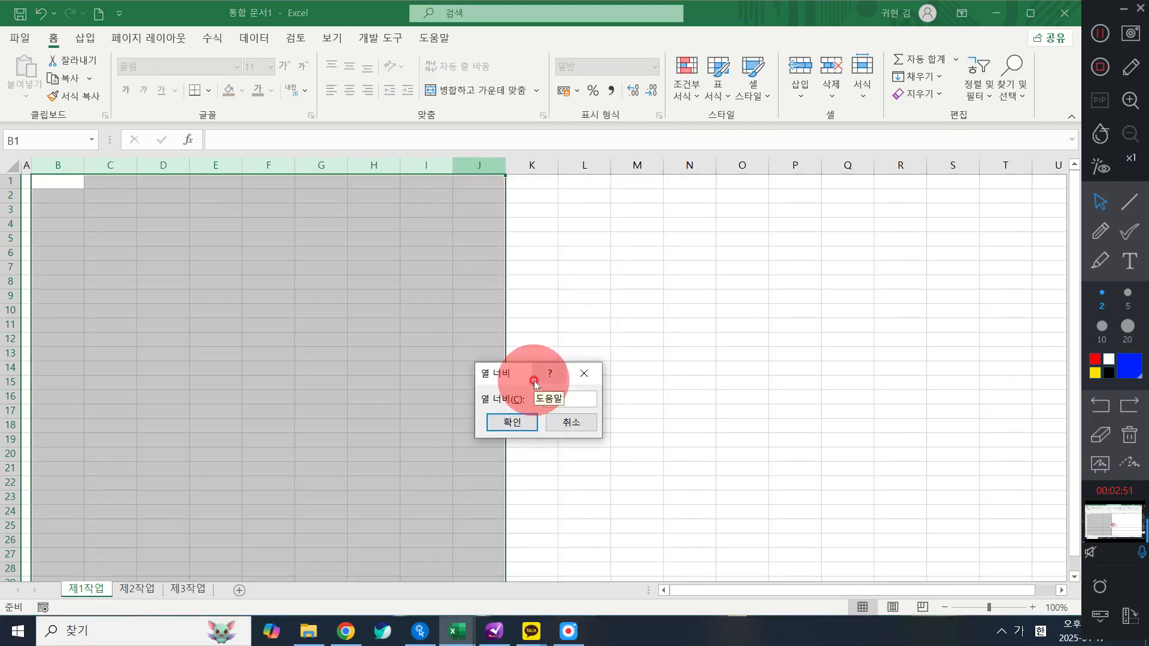
{"action": "type", "text": "11"}
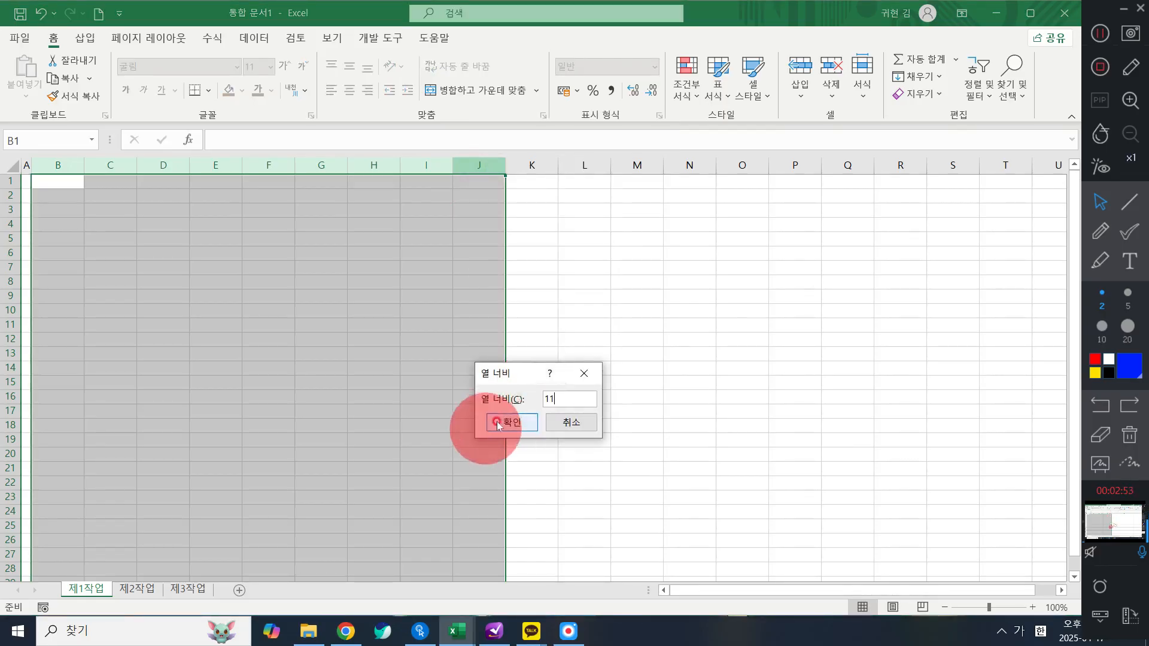
{"action": "left_click", "coordinate": [503, 422]}
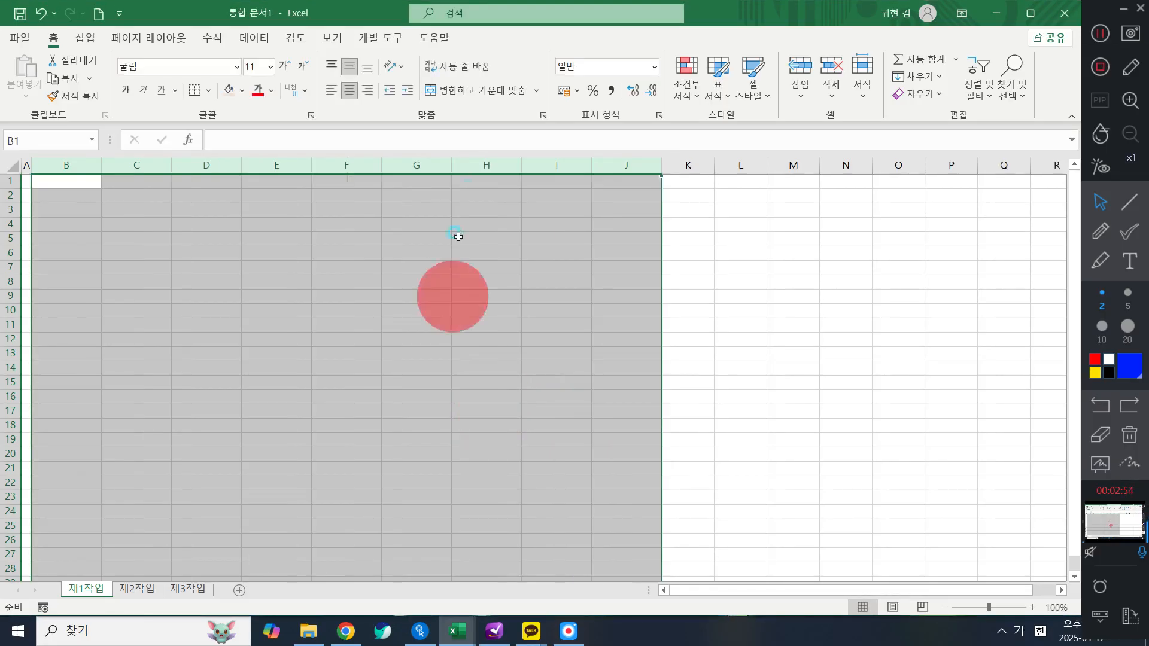
{"action": "right_click", "coordinate": [660, 170]}
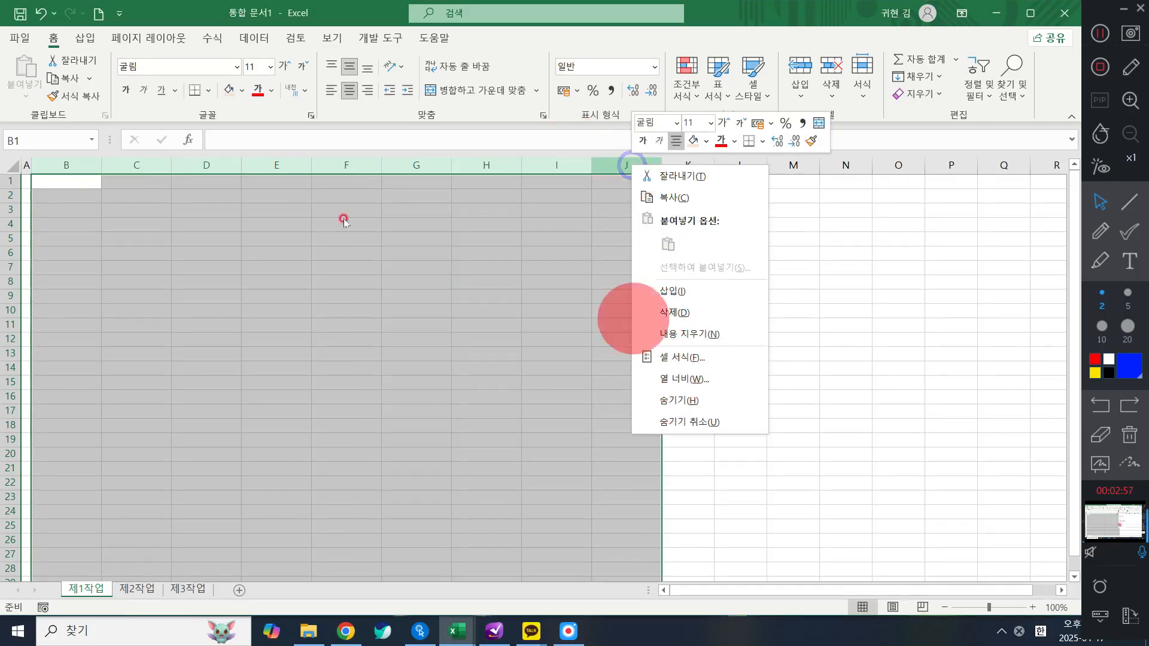
{"action": "left_click", "coordinate": [294, 212]}
{"action": "left_click", "coordinate": [125, 253]}
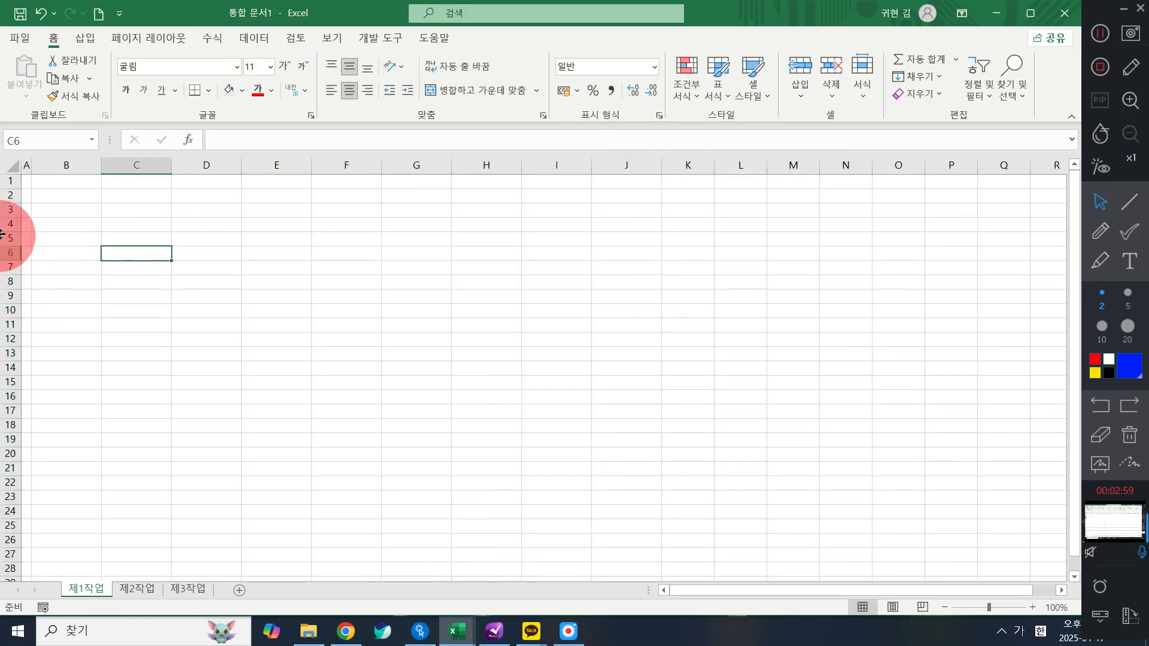
- Set the height of rows 5 through 14 to 18
{"action": "left_click_drag", "start_coordinate": [4, 242], "coordinate": [4, 371]}
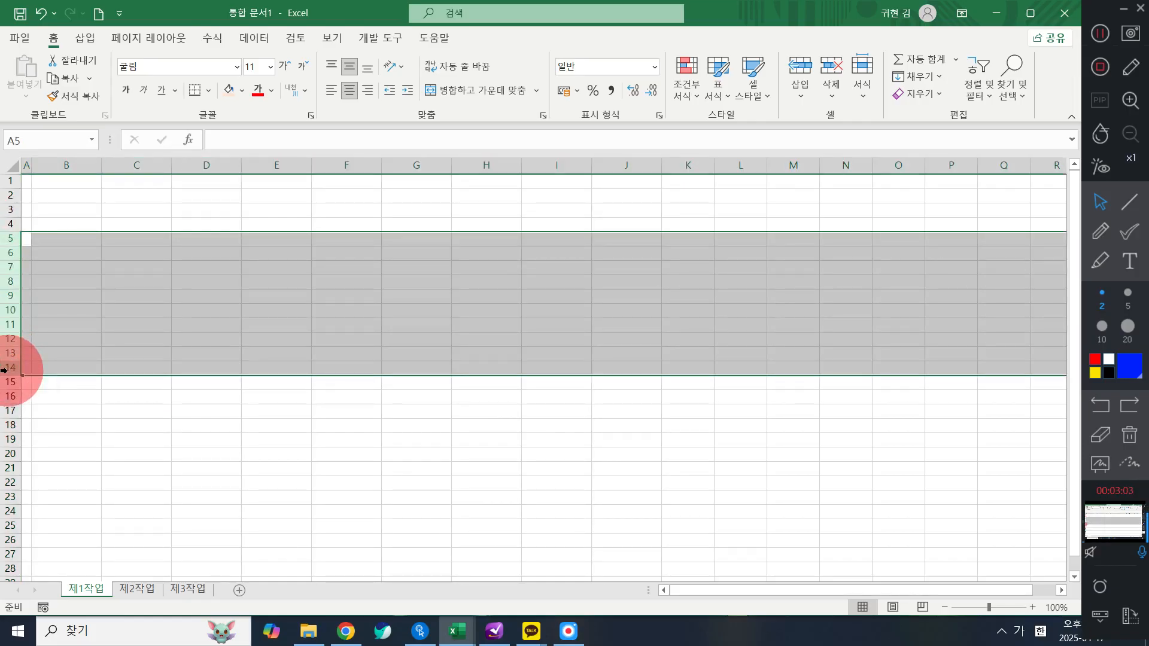
{"action": "right_click", "coordinate": [3, 371]}
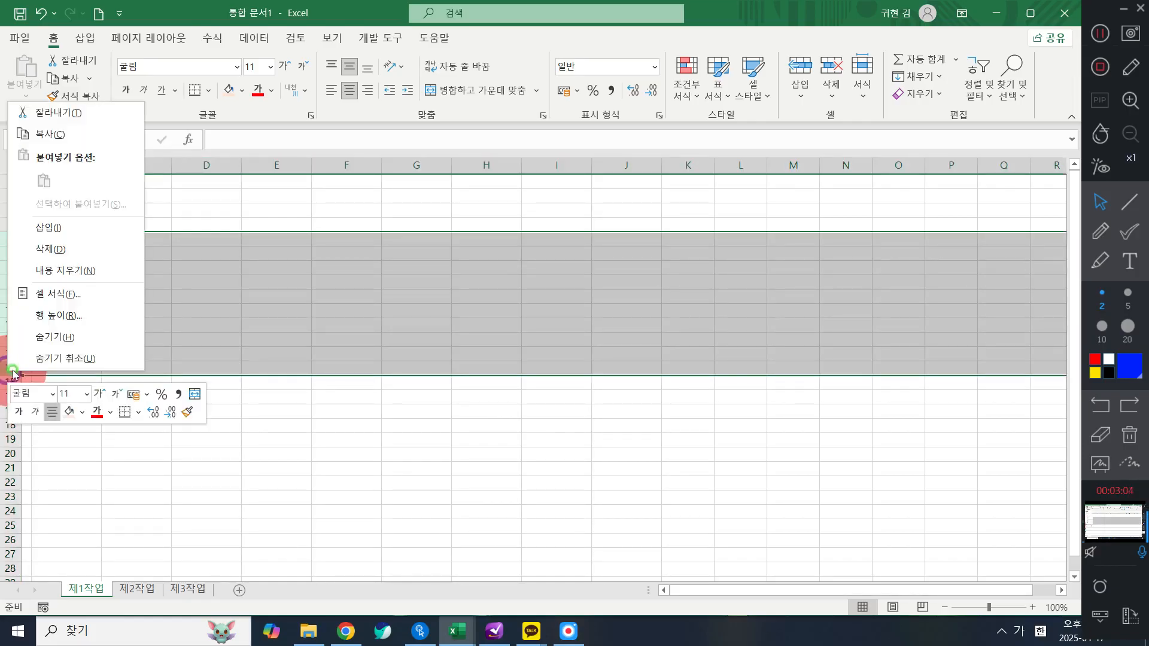
{"action": "left_click", "coordinate": [73, 322]}
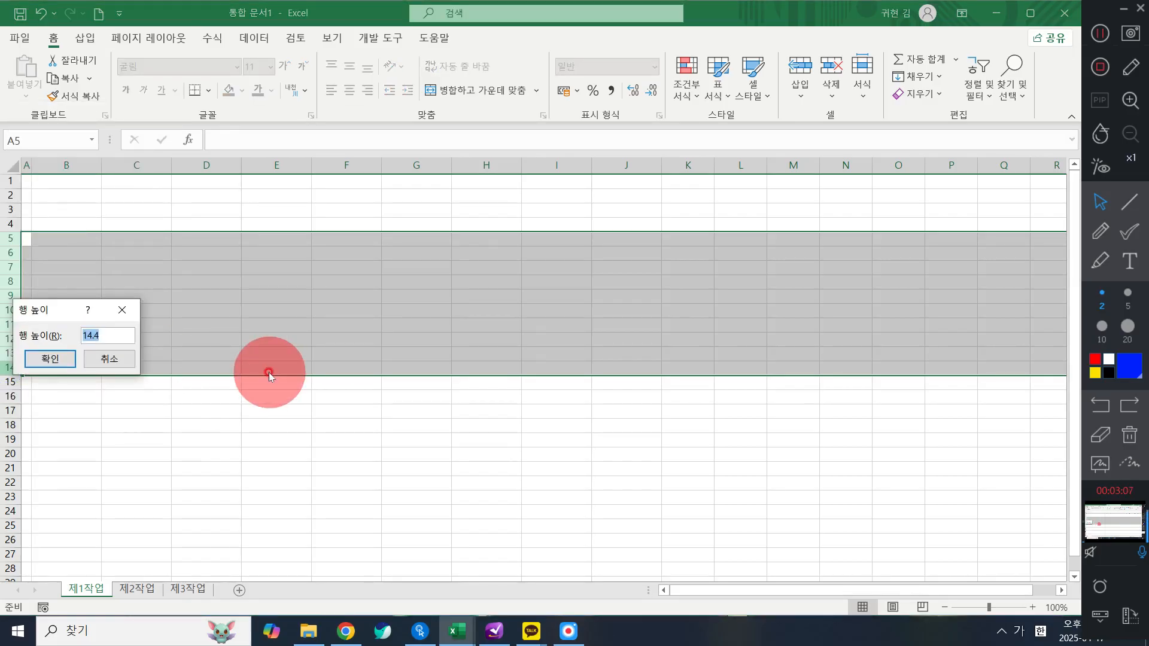
{"action": "type", "text": "18"}
{"action": "key", "text": "Return"}
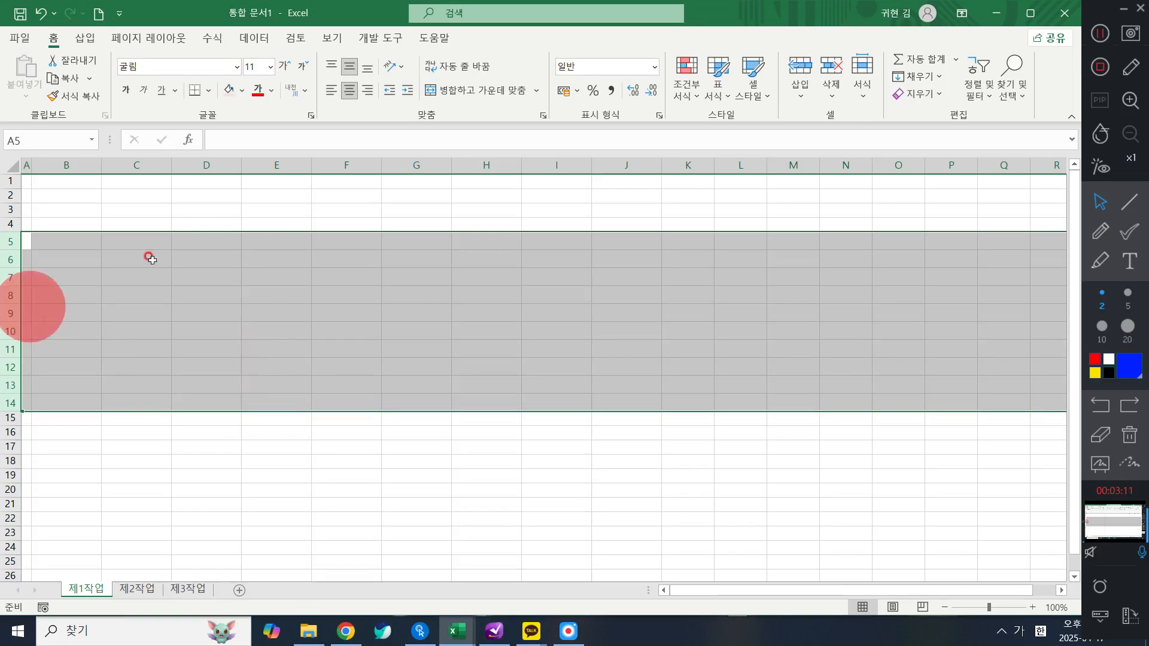
{"action": "left_click", "coordinate": [128, 243]}
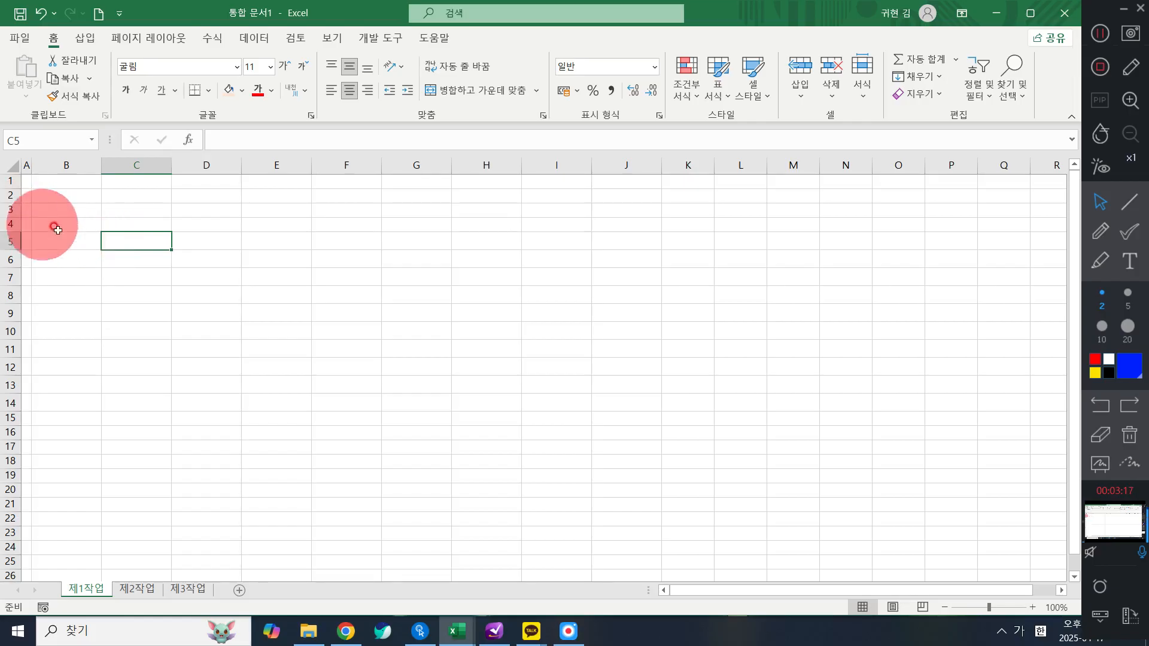
- Apply all borders (모든 테두리) and a thick outside border (굵은 바깥쪽 테두리) to the range B4:J14
{"action": "left_click_drag", "start_coordinate": [54, 227], "coordinate": [637, 404]}
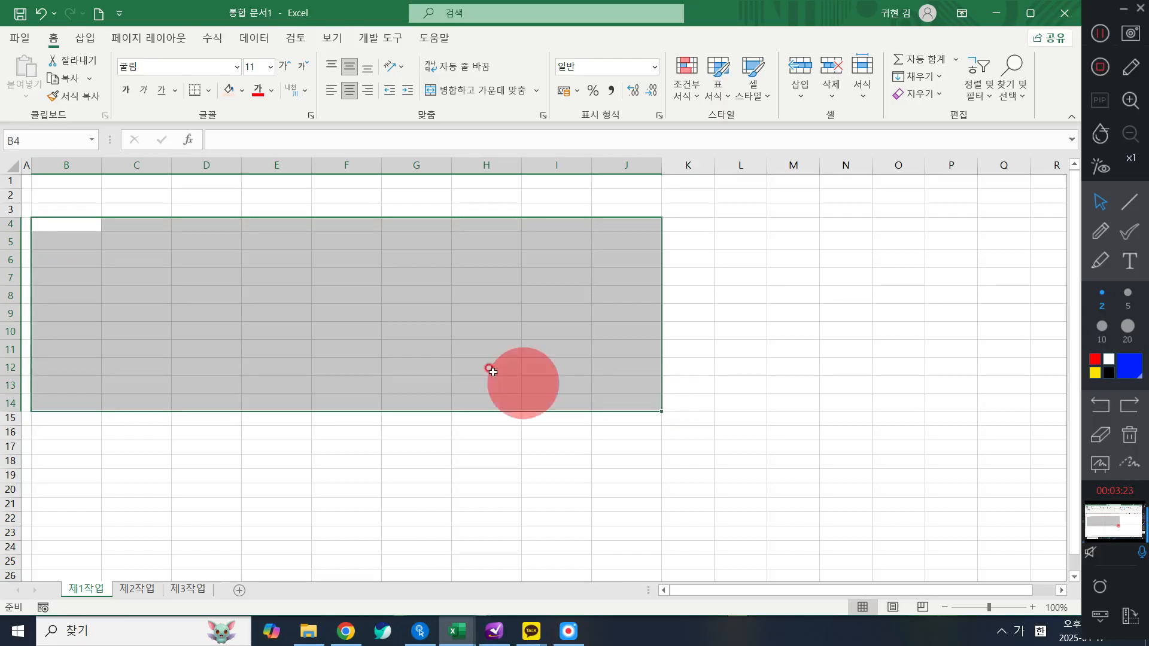
{"action": "left_click", "coordinate": [419, 350]}
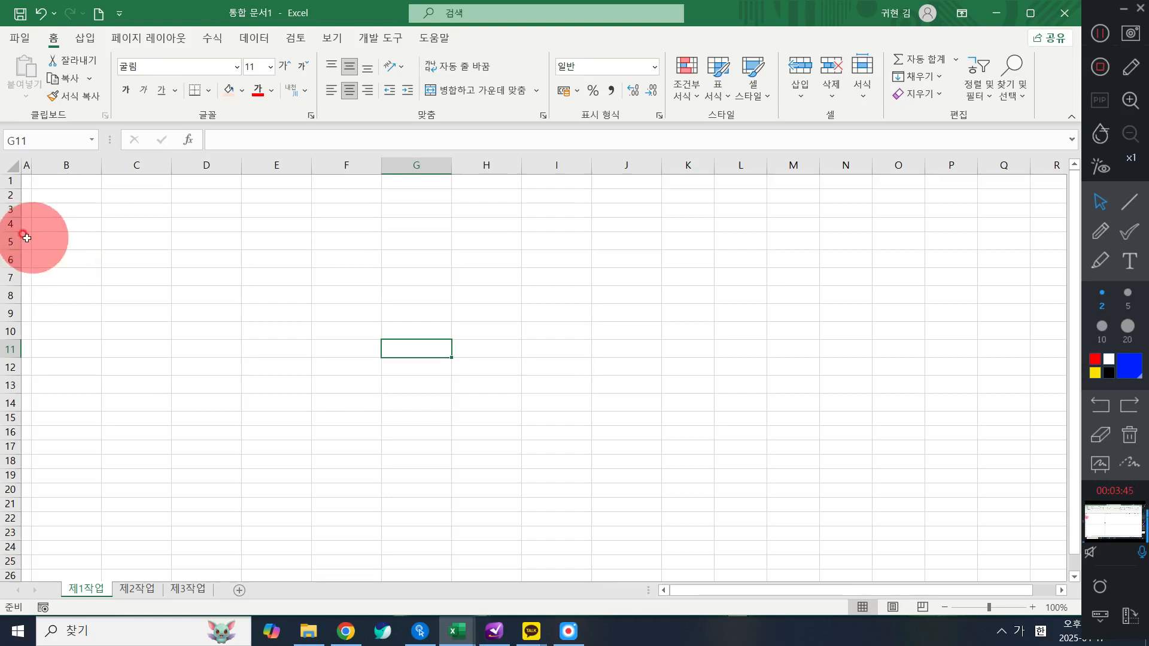
{"action": "left_click", "coordinate": [69, 232]}
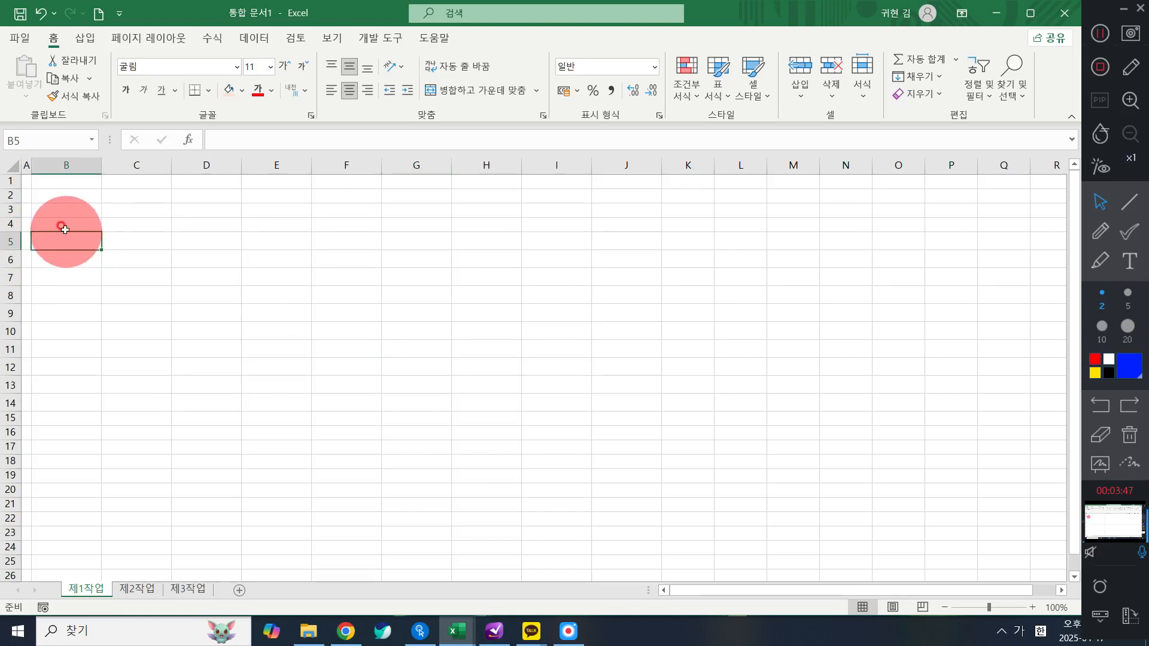
{"action": "left_click_drag", "start_coordinate": [69, 227], "coordinate": [608, 402]}
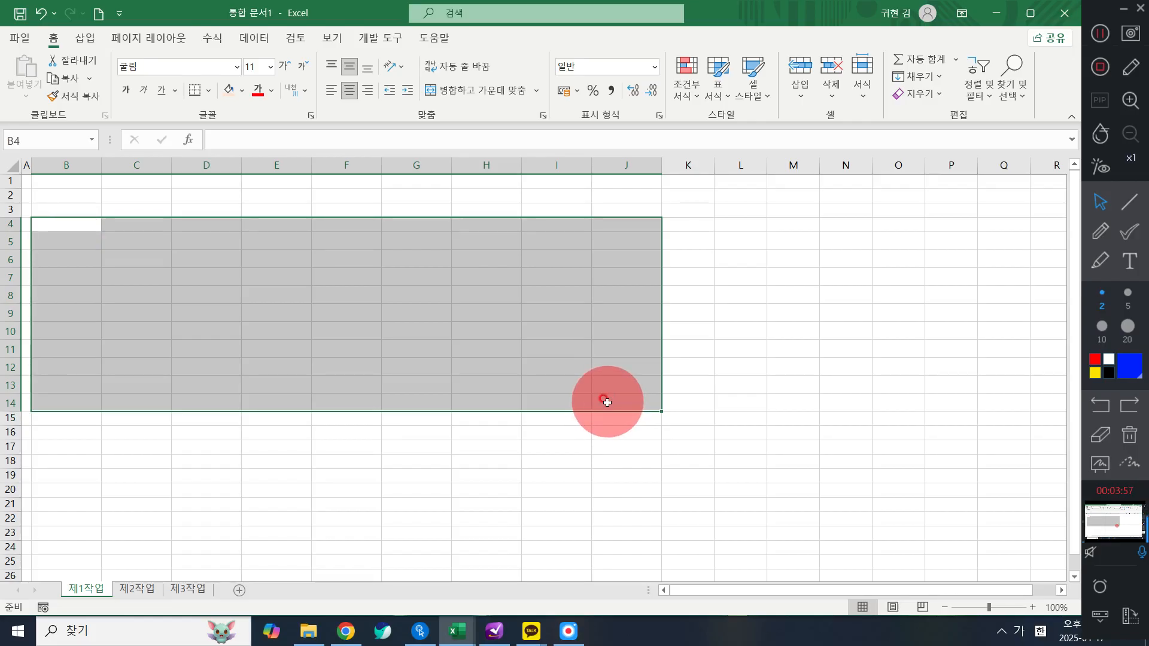
{"action": "left_click", "coordinate": [207, 90]}
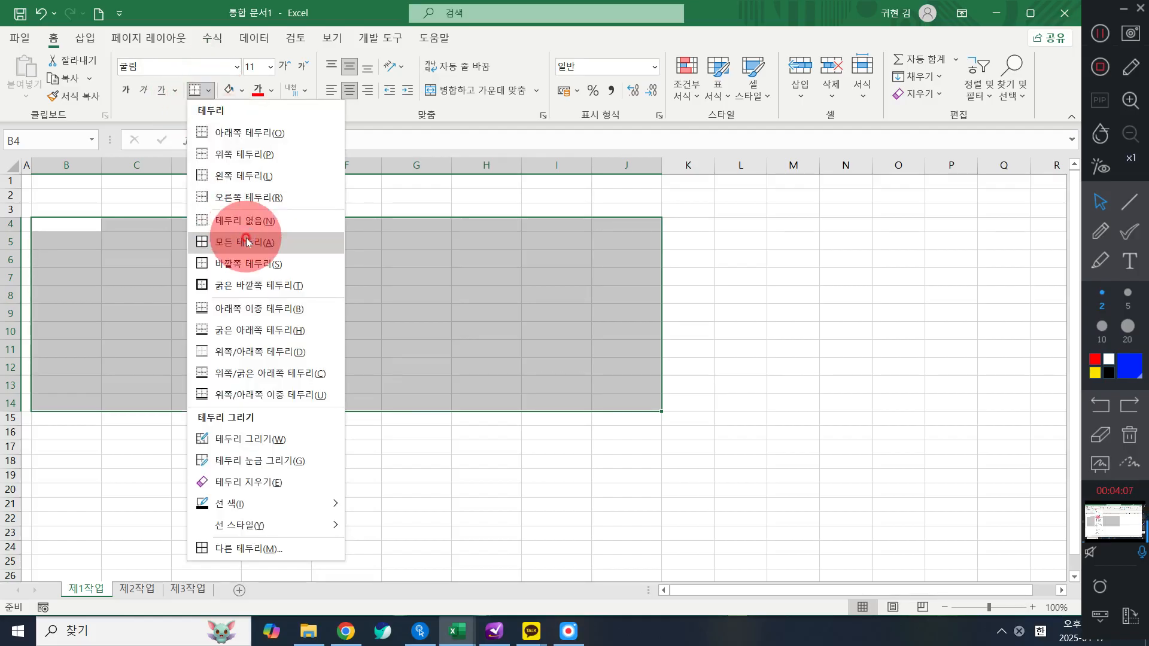
{"action": "left_click", "coordinate": [247, 242]}
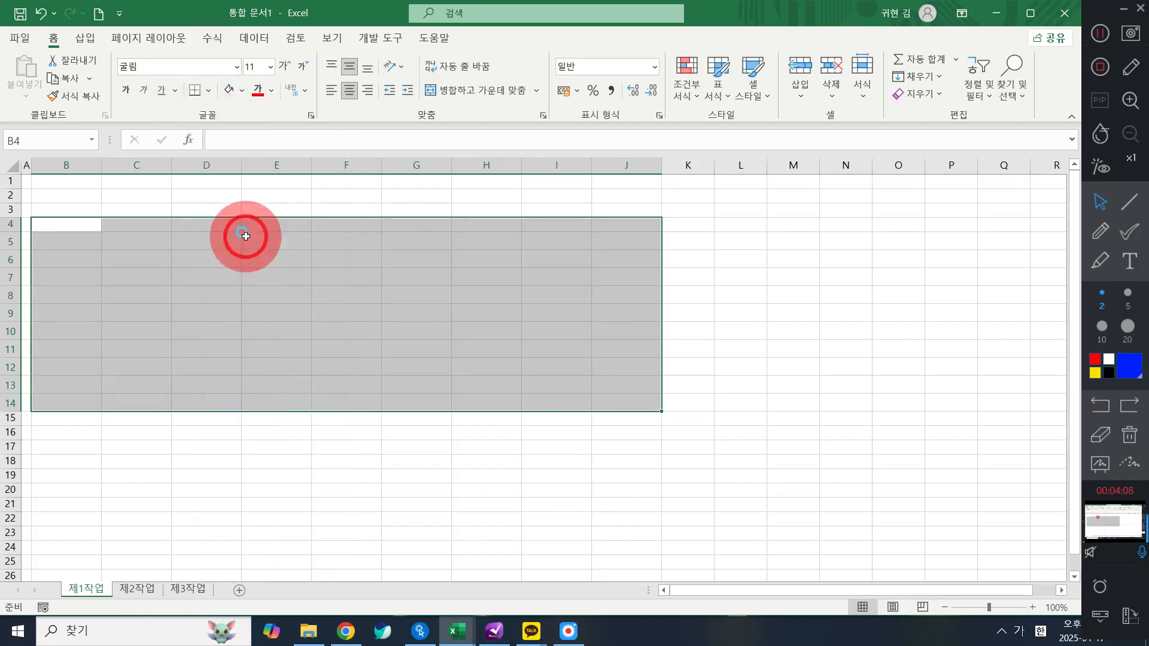
{"action": "left_click", "coordinate": [207, 90]}
{"action": "left_click", "coordinate": [241, 286]}
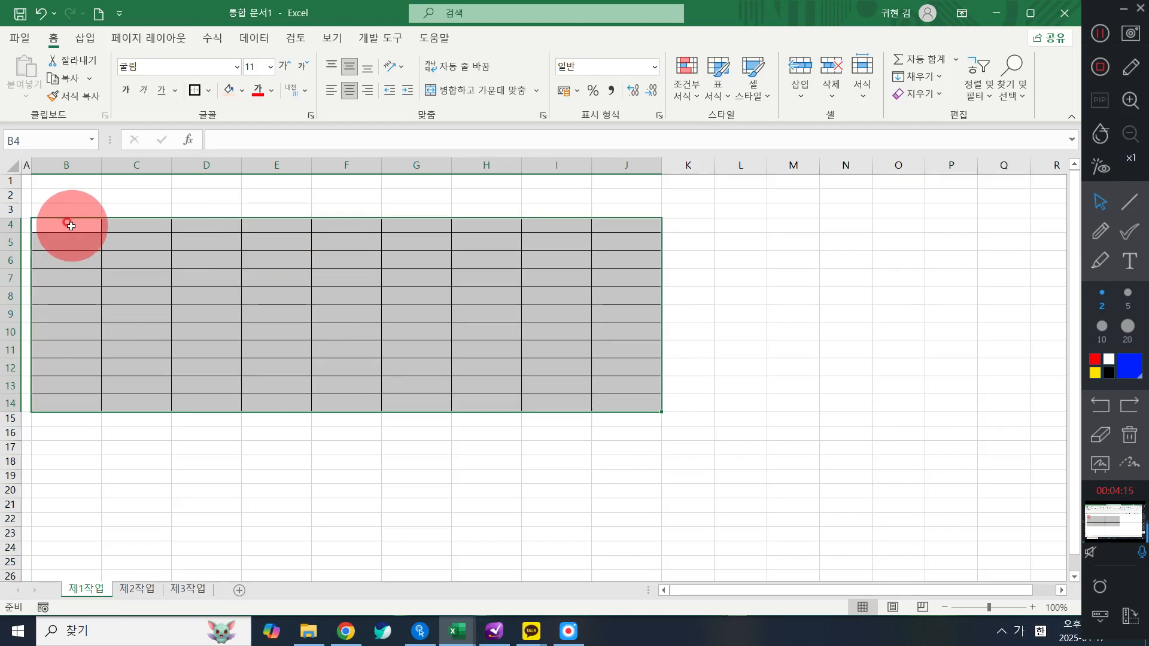
{"action": "left_click_drag", "start_coordinate": [70, 226], "coordinate": [587, 238]}
{"action": "left_click", "coordinate": [586, 271]}
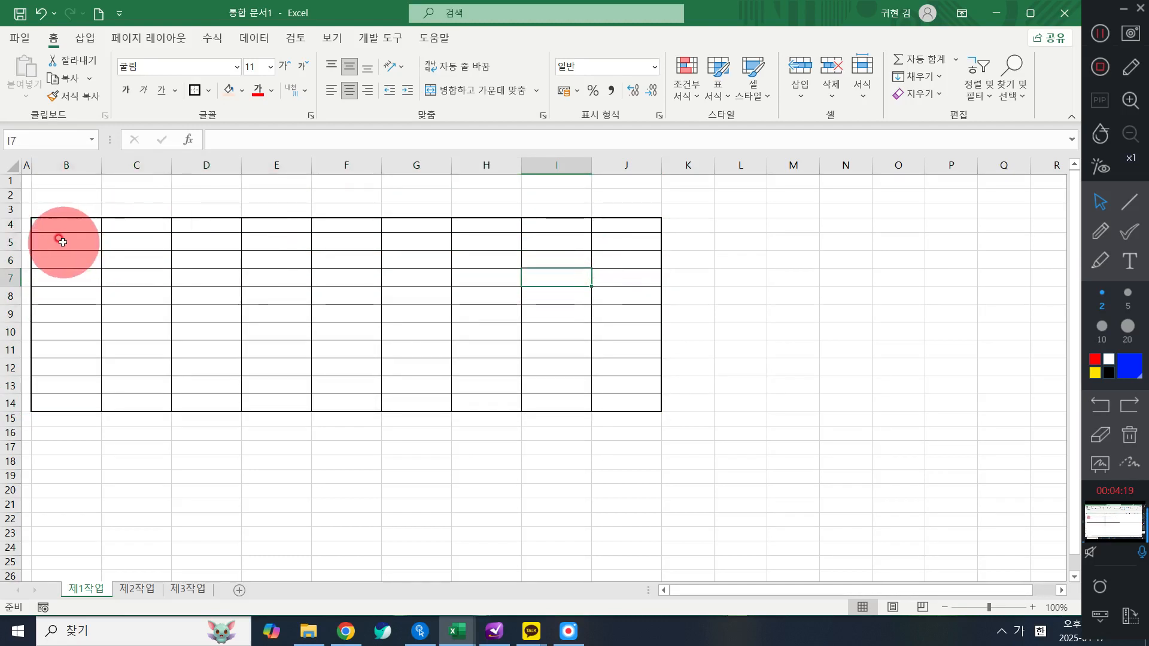
{"action": "mouse_move", "coordinate": [62, 242]}
{"action": "left_mouse_down"}
{"action": "mouse_move", "coordinate": [539, 372]}
{"action": "mouse_move", "coordinate": [622, 378]}
{"action": "mouse_move", "coordinate": [635, 366]}
{"action": "left_mouse_up"}
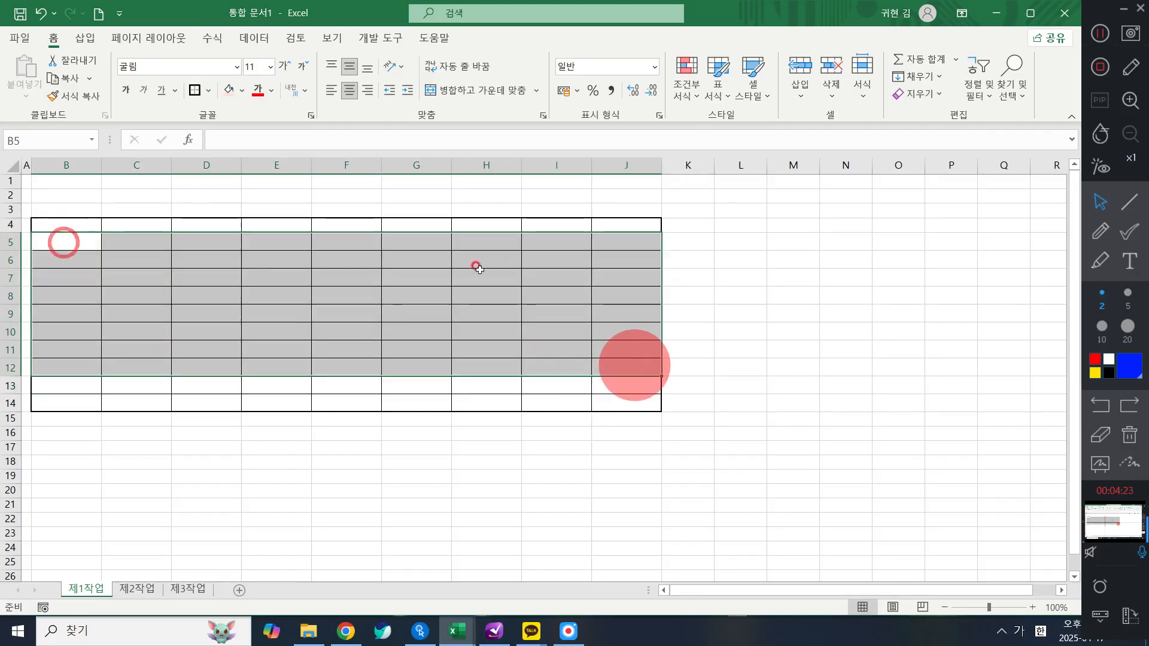
{"action": "left_click", "coordinate": [214, 95]}
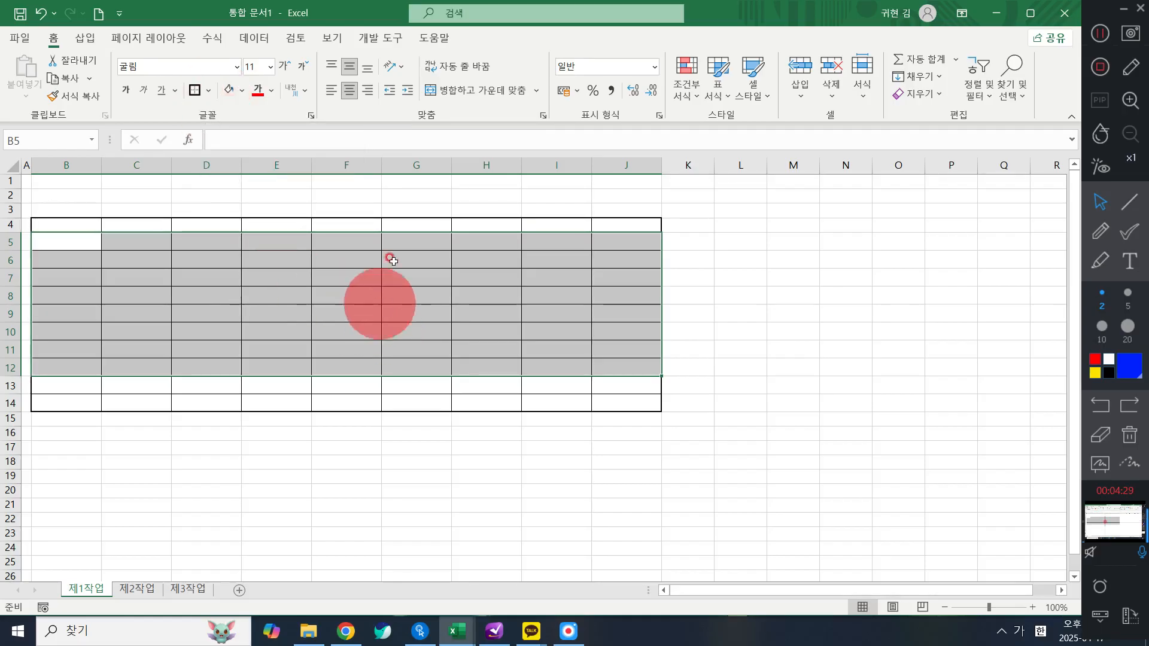
{"action": "left_click", "coordinate": [488, 259]}
{"action": "left_click", "coordinate": [1104, 233]}
{"action": "mouse_move", "coordinate": [623, 222]}
{"action": "left_mouse_down"}
{"action": "mouse_move", "coordinate": [634, 225]}
{"action": "mouse_move", "coordinate": [485, 263]}
{"action": "mouse_move", "coordinate": [682, 350]}
{"action": "mouse_move", "coordinate": [572, 222]}
{"action": "mouse_move", "coordinate": [552, 234]}
{"action": "mouse_move", "coordinate": [591, 258]}
{"action": "left_mouse_up"}
{"action": "mouse_move", "coordinate": [524, 272]}
{"action": "left_mouse_down"}
{"action": "mouse_move", "coordinate": [575, 277]}
{"action": "mouse_move", "coordinate": [561, 300]}
{"action": "mouse_move", "coordinate": [587, 325]}
{"action": "left_mouse_up"}
{"action": "left_click_drag", "start_coordinate": [557, 350], "coordinate": [638, 378]}
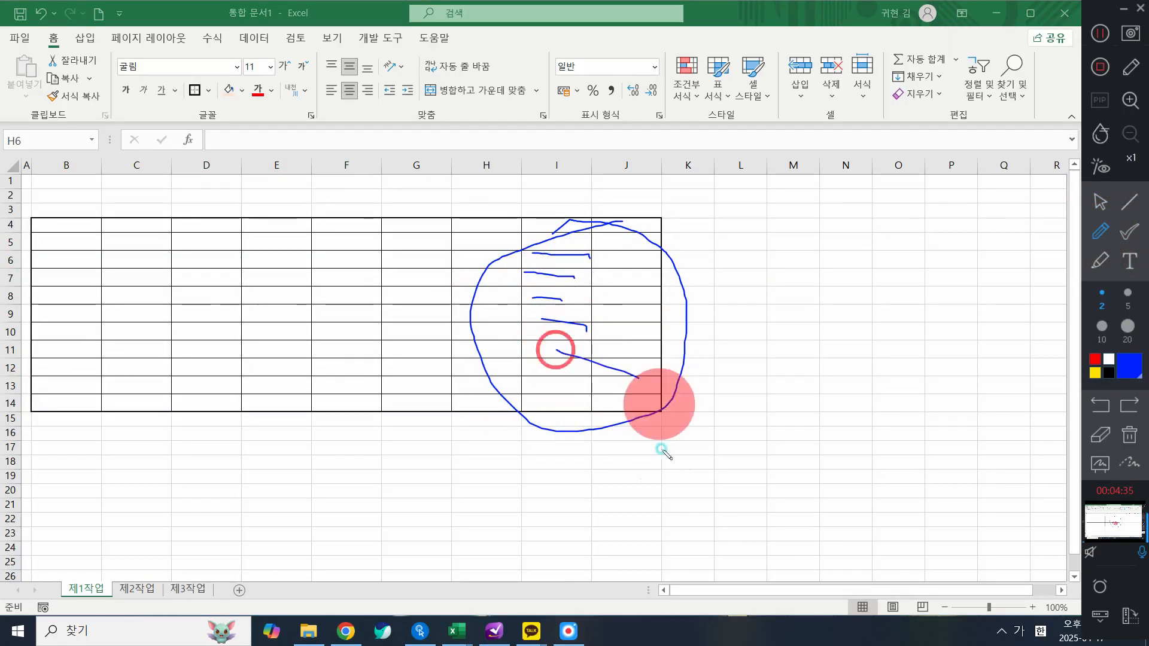
{"action": "left_click_drag", "start_coordinate": [564, 258], "coordinate": [675, 151]}
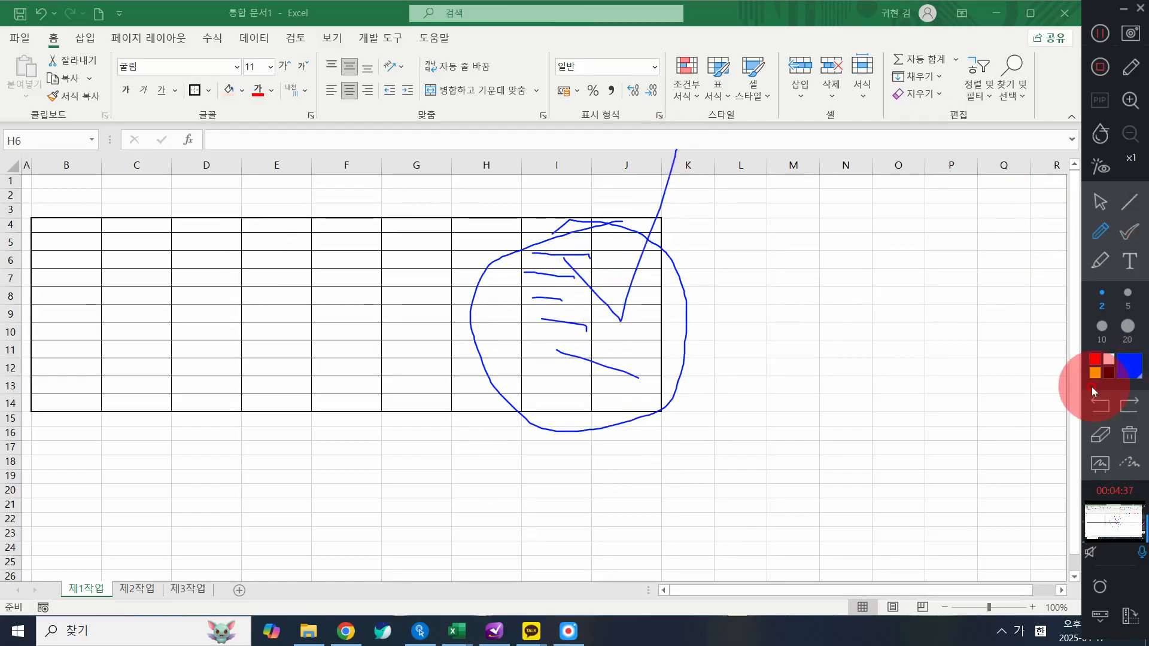
{"action": "left_click", "coordinate": [1130, 435]}
{"action": "left_click", "coordinate": [1100, 200]}
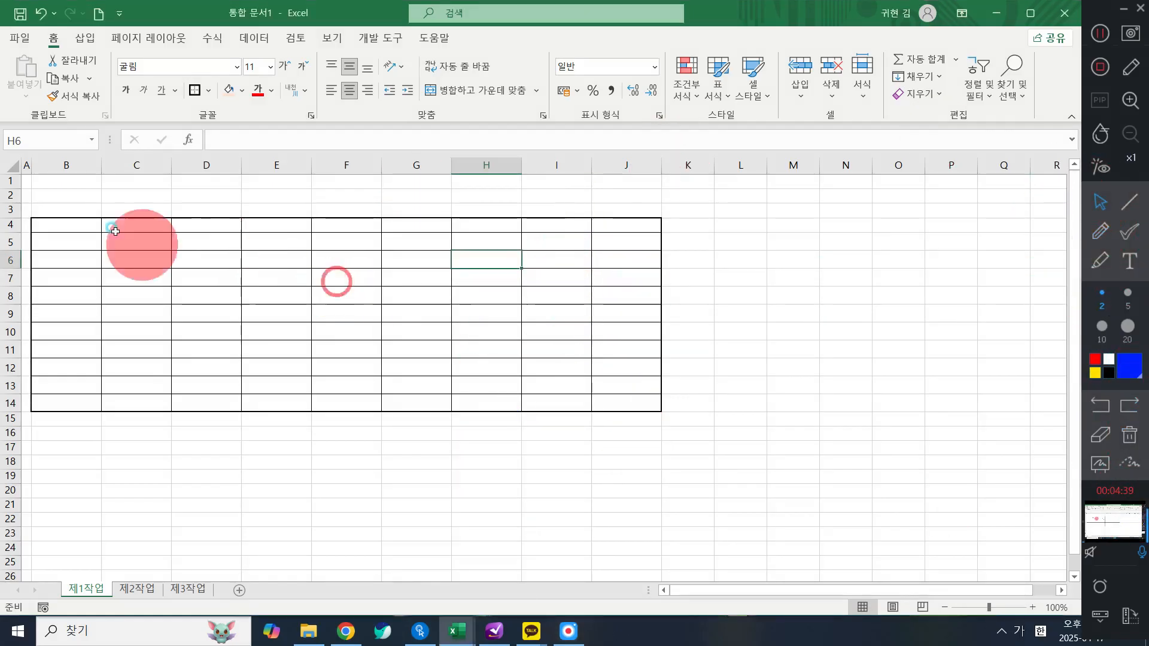
{"action": "left_click_drag", "start_coordinate": [62, 225], "coordinate": [633, 228]}
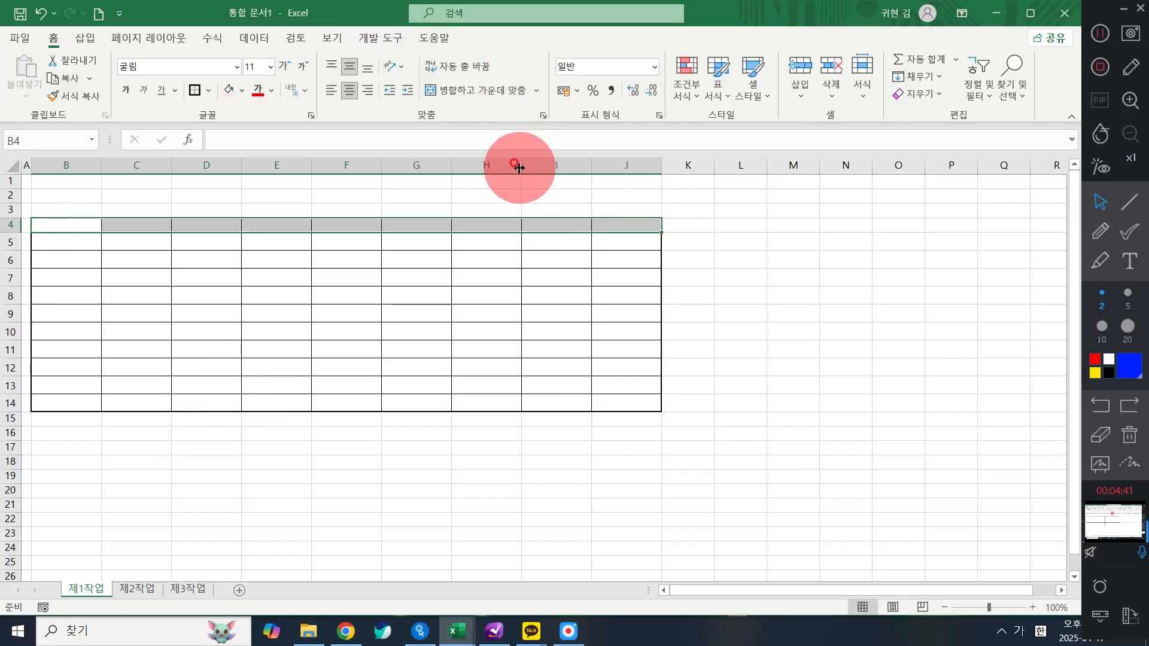
{"action": "left_click_drag", "start_coordinate": [67, 390], "coordinate": [628, 405]}
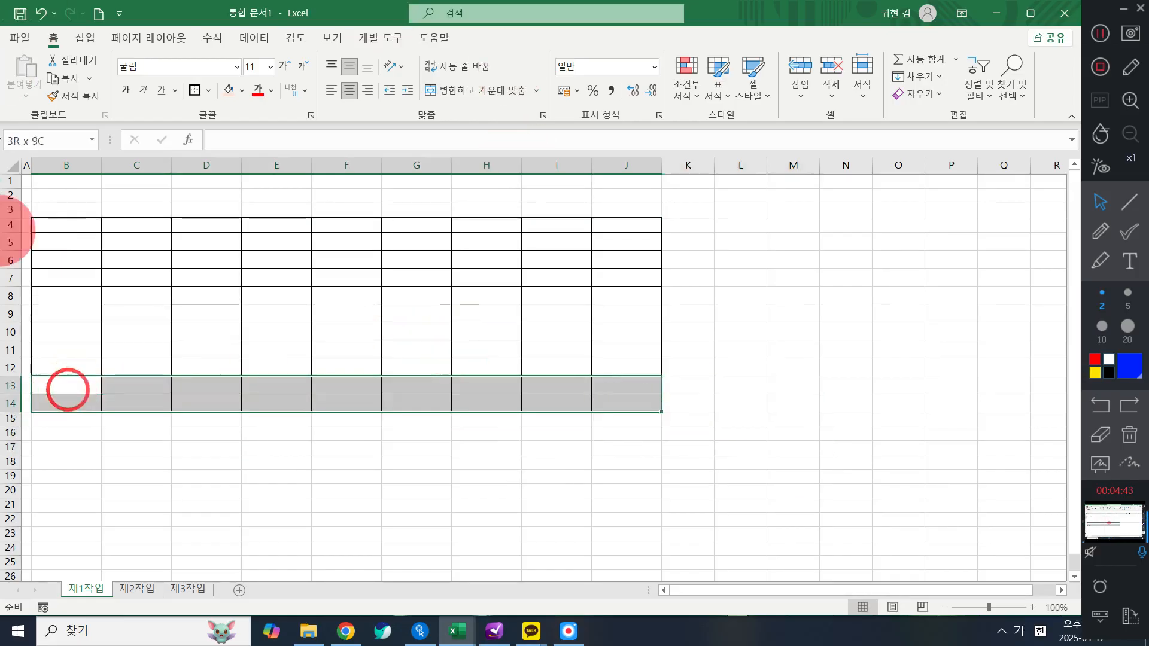
{"action": "left_click", "coordinate": [276, 259]}
- Apply a thick outside border (굵은 바깥쪽 테두리) to the header row B4:J4 and to the bottom rows B13:J14
{"action": "left_click_drag", "start_coordinate": [50, 225], "coordinate": [629, 229]}
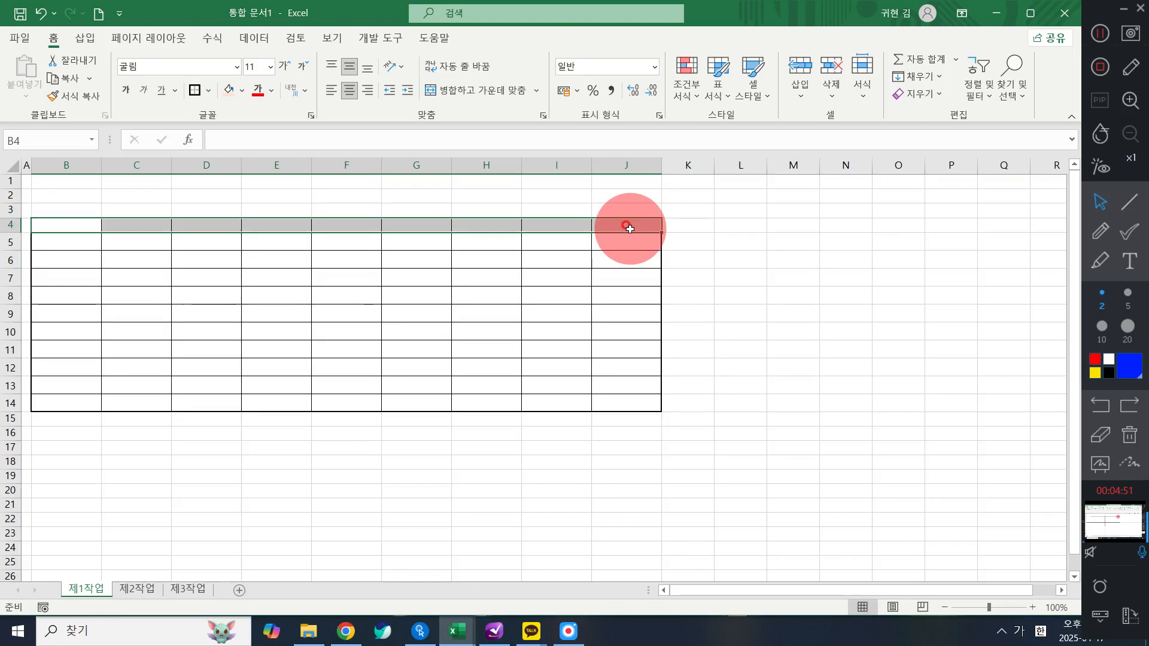
{"action": "left_click", "coordinate": [208, 90]}
{"action": "left_click", "coordinate": [251, 286]}
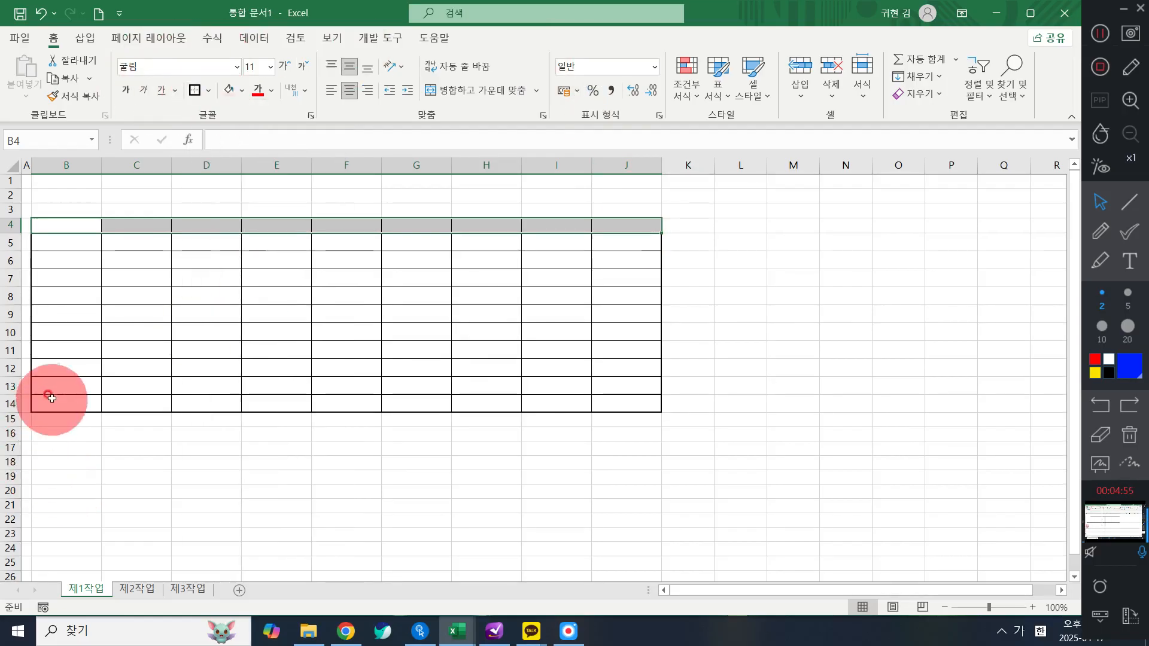
{"action": "left_click", "coordinate": [72, 390]}
{"action": "mouse_move", "coordinate": [74, 392]}
{"action": "left_mouse_down"}
{"action": "mouse_move", "coordinate": [487, 416]}
{"action": "mouse_move", "coordinate": [600, 410]}
{"action": "mouse_move", "coordinate": [616, 398]}
{"action": "mouse_move", "coordinate": [620, 406]}
{"action": "left_mouse_up"}
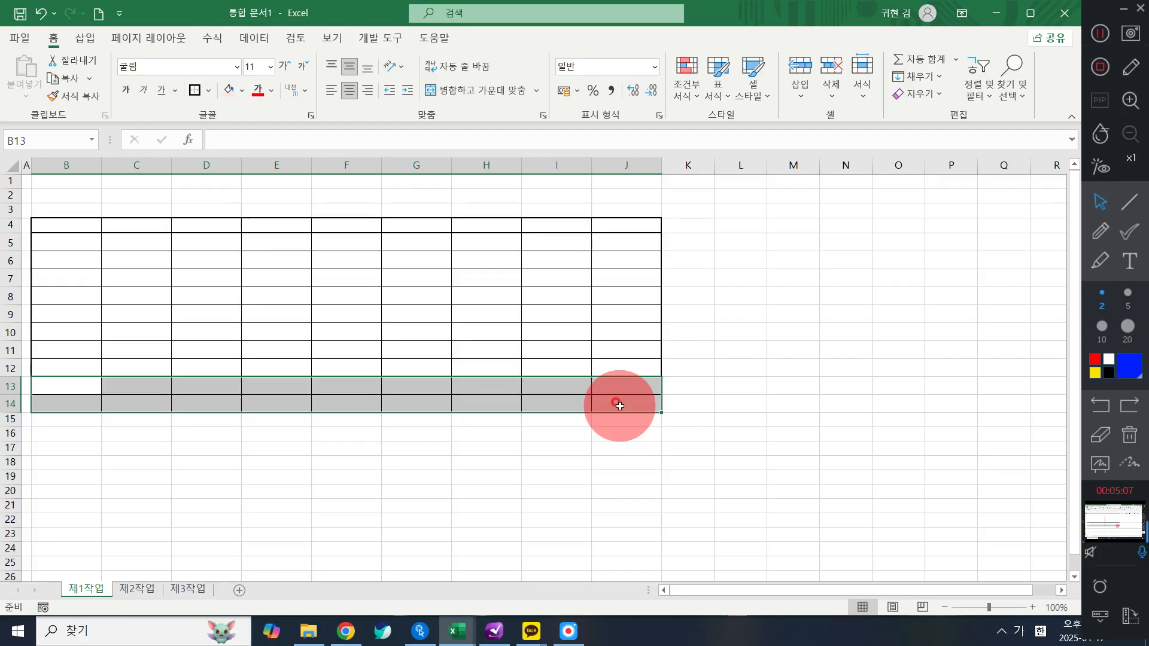
{"action": "left_click", "coordinate": [201, 90]}
{"action": "left_click", "coordinate": [235, 275]}
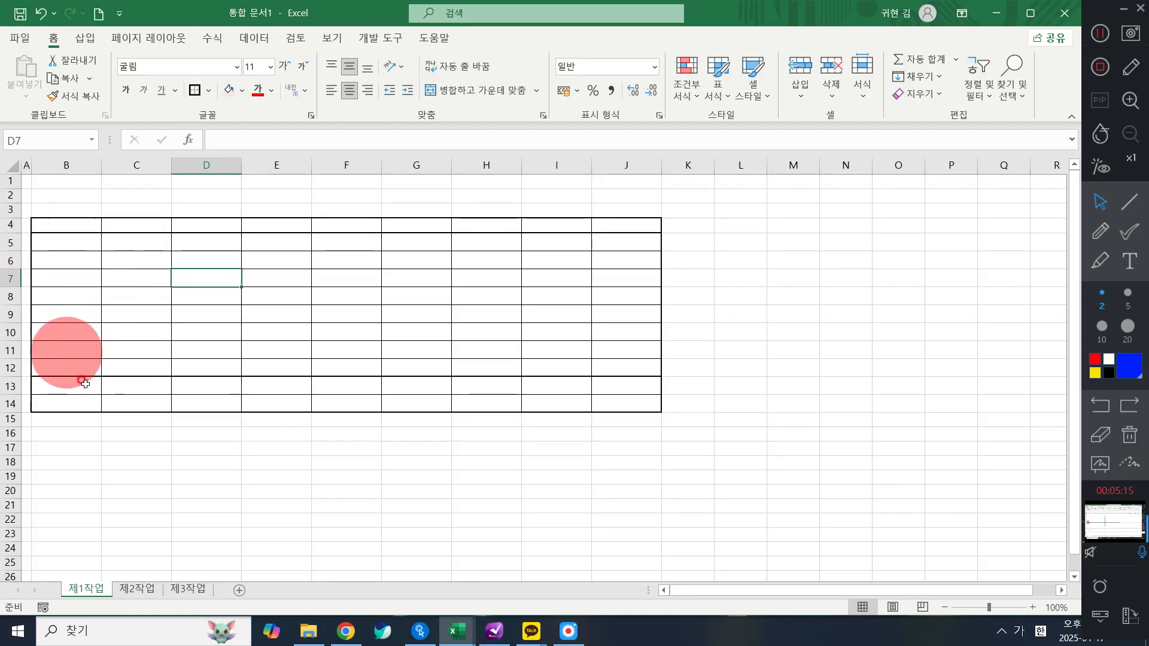
{"action": "left_click_drag", "start_coordinate": [71, 388], "coordinate": [227, 395]}
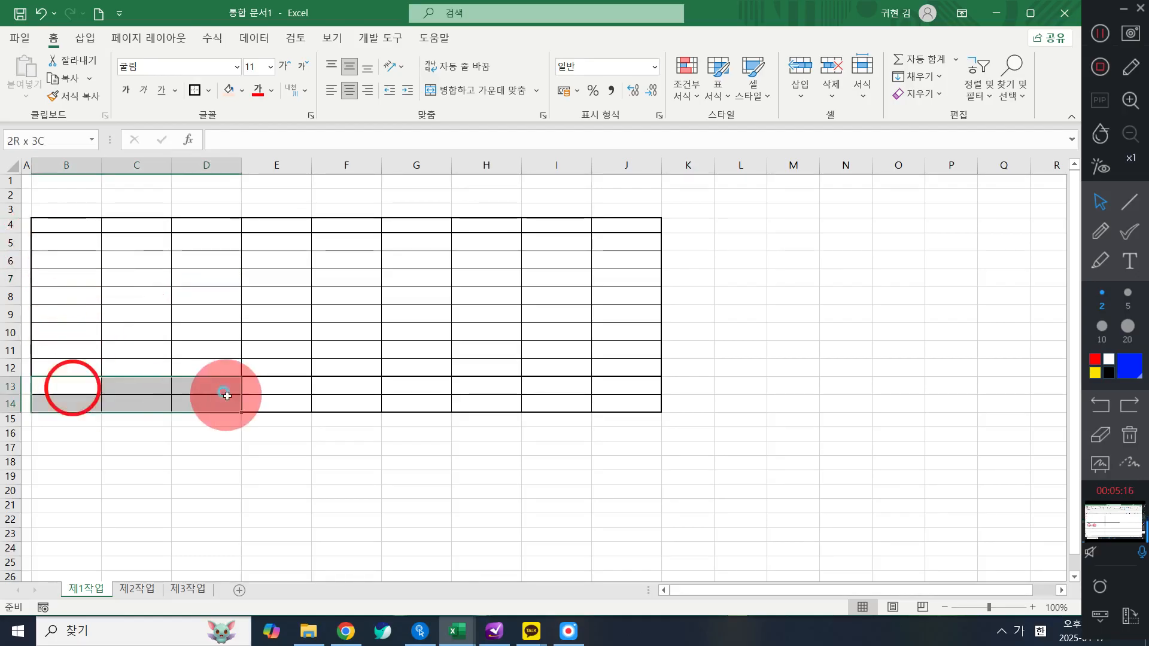
{"action": "left_click", "coordinate": [256, 383]}
{"action": "left_click_drag", "start_coordinate": [62, 384], "coordinate": [206, 380]}
{"action": "left_click", "coordinate": [206, 367]}
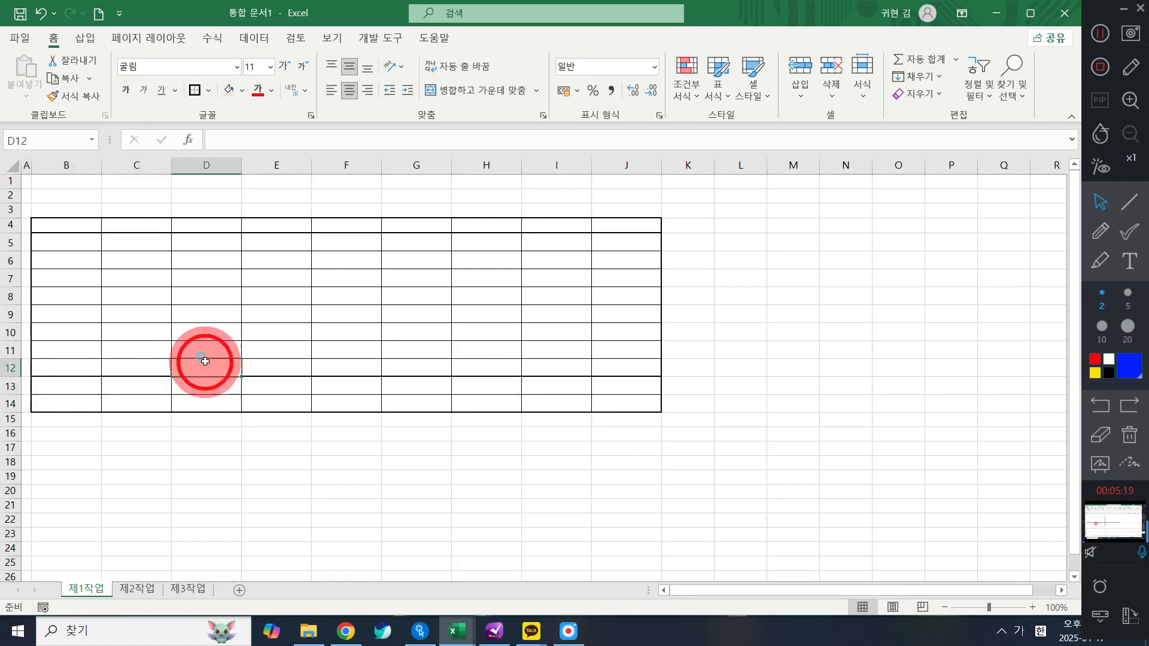
{"action": "mouse_move", "coordinate": [57, 243]}
{"action": "left_mouse_down"}
{"action": "mouse_move", "coordinate": [580, 343]}
{"action": "mouse_move", "coordinate": [623, 370]}
{"action": "left_mouse_up"}
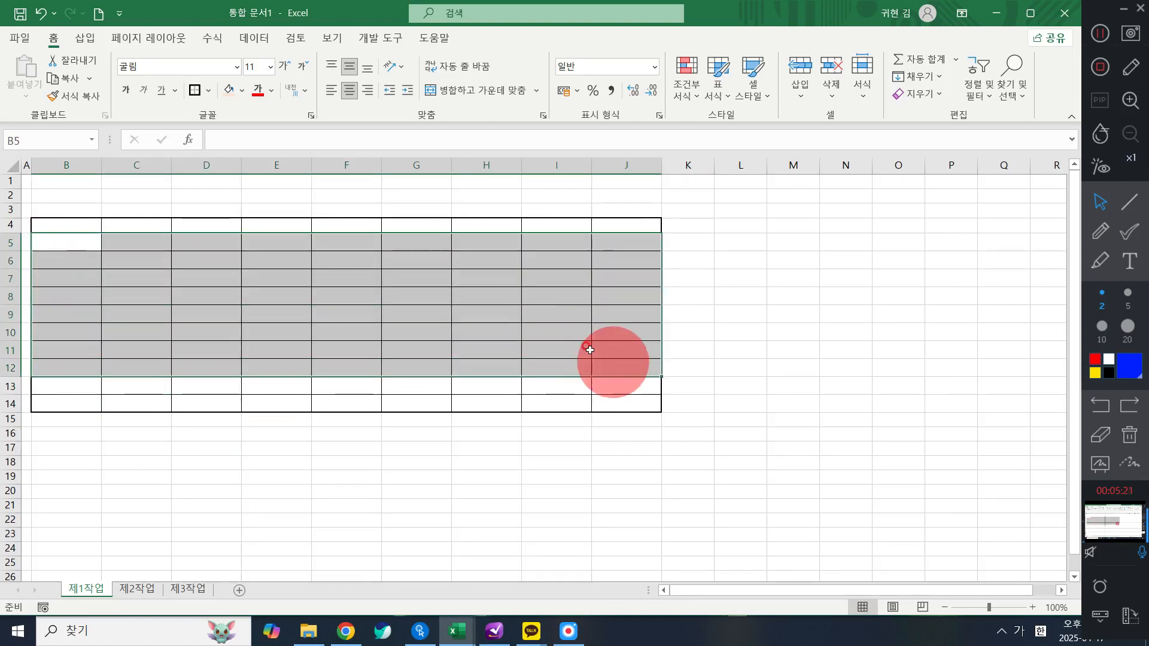
{"action": "left_click", "coordinate": [541, 227]}
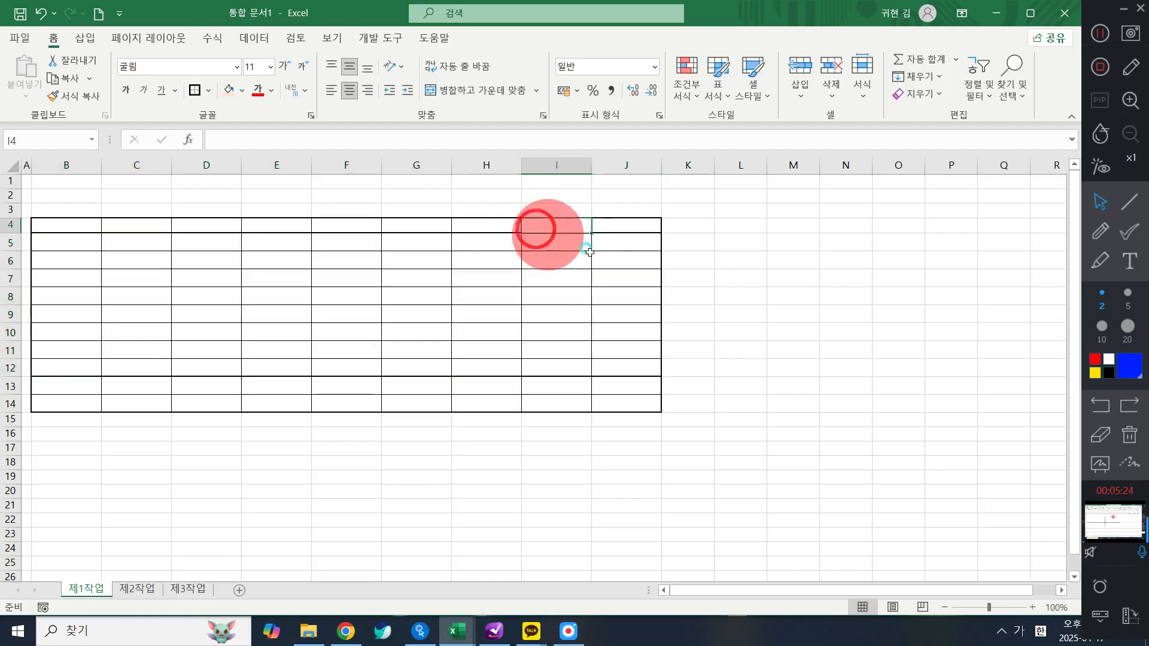
- Merge and center the ranges B13:D13 and B14:D14 separately in the table's bottom two rows
{"action": "left_click", "coordinate": [559, 243]}
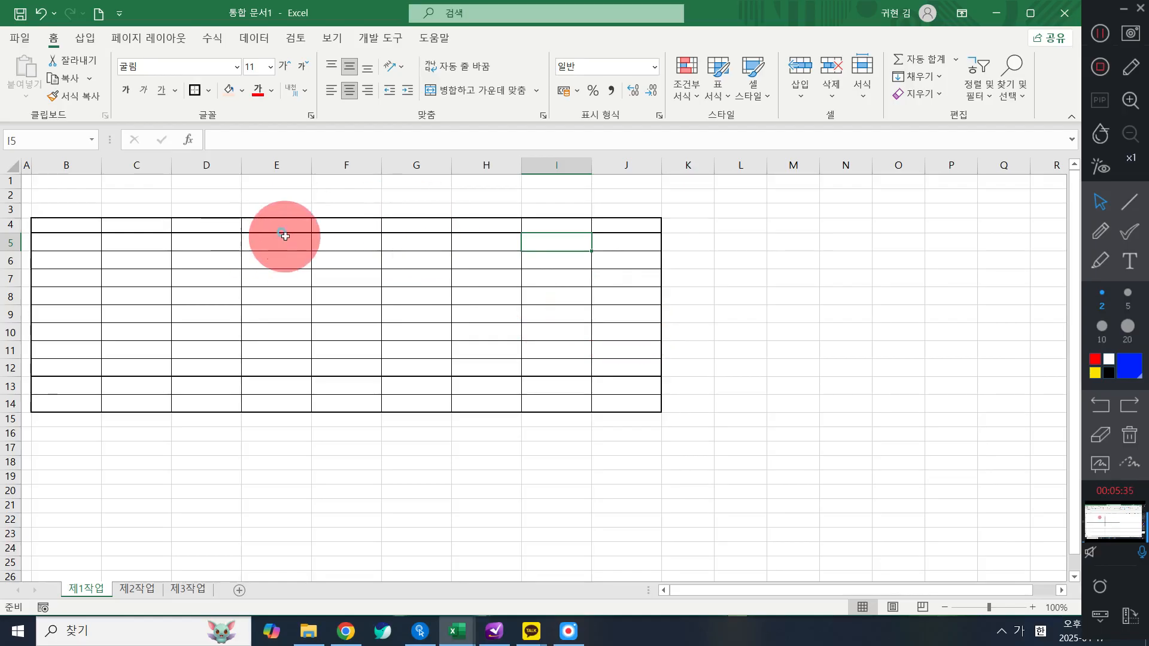
{"action": "left_click", "coordinate": [259, 241]}
{"action": "scroll", "coordinate": [180, 240], "scroll_direction": "up", "scroll_amount": 4, "text": "ctrl"}
{"action": "scroll", "coordinate": [254, 307], "scroll_direction": "down", "scroll_amount": 2, "text": "ctrl"}
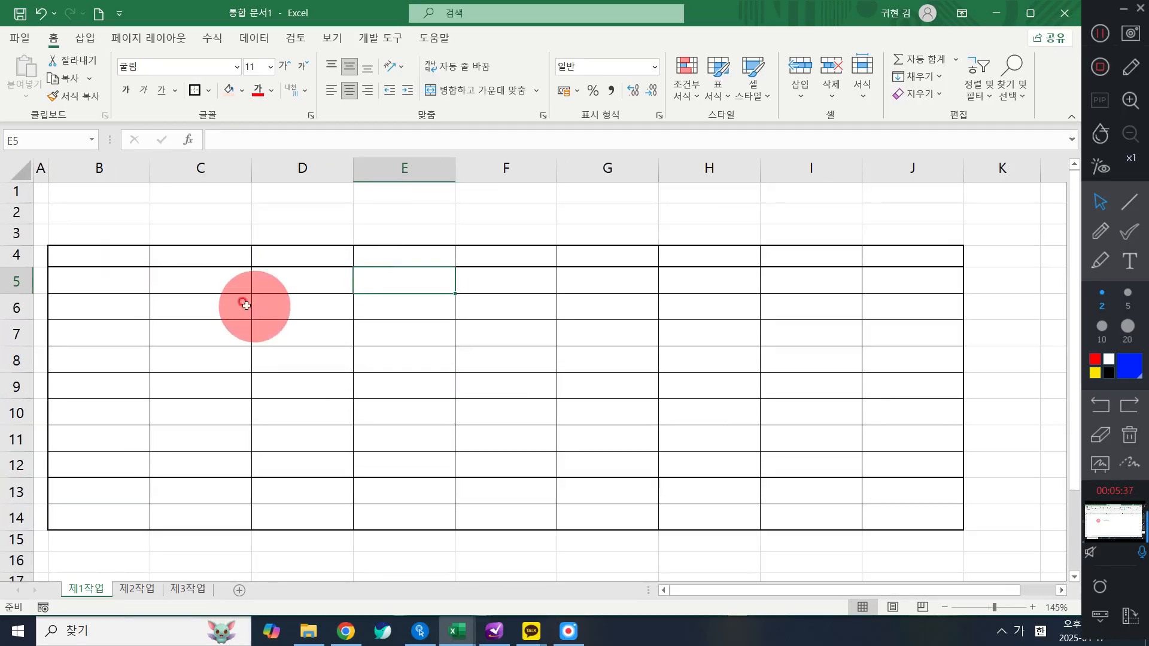
{"action": "left_click", "coordinate": [92, 246]}
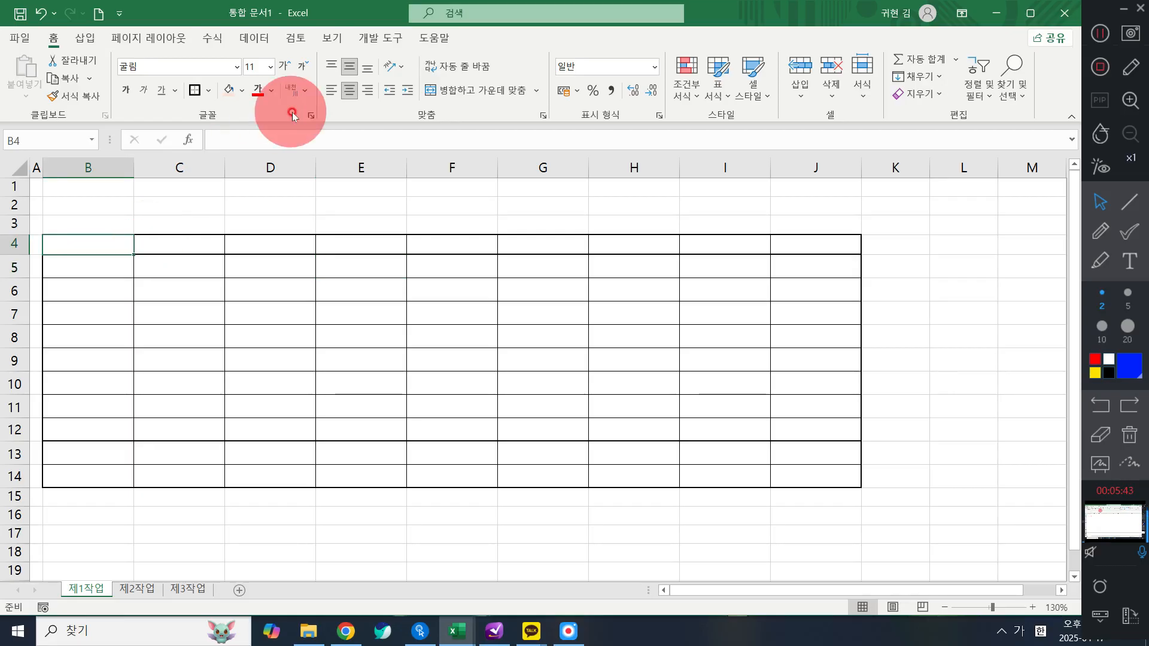
{"action": "left_click_drag", "start_coordinate": [112, 455], "coordinate": [265, 452]}
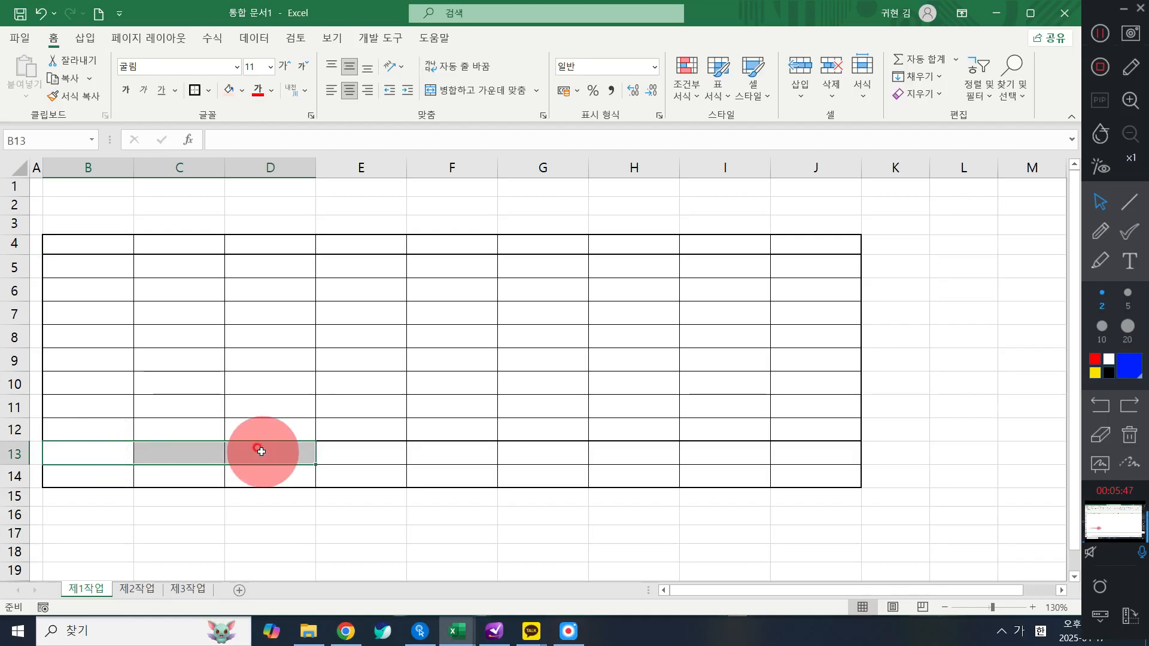
{"action": "left_click", "coordinate": [477, 94]}
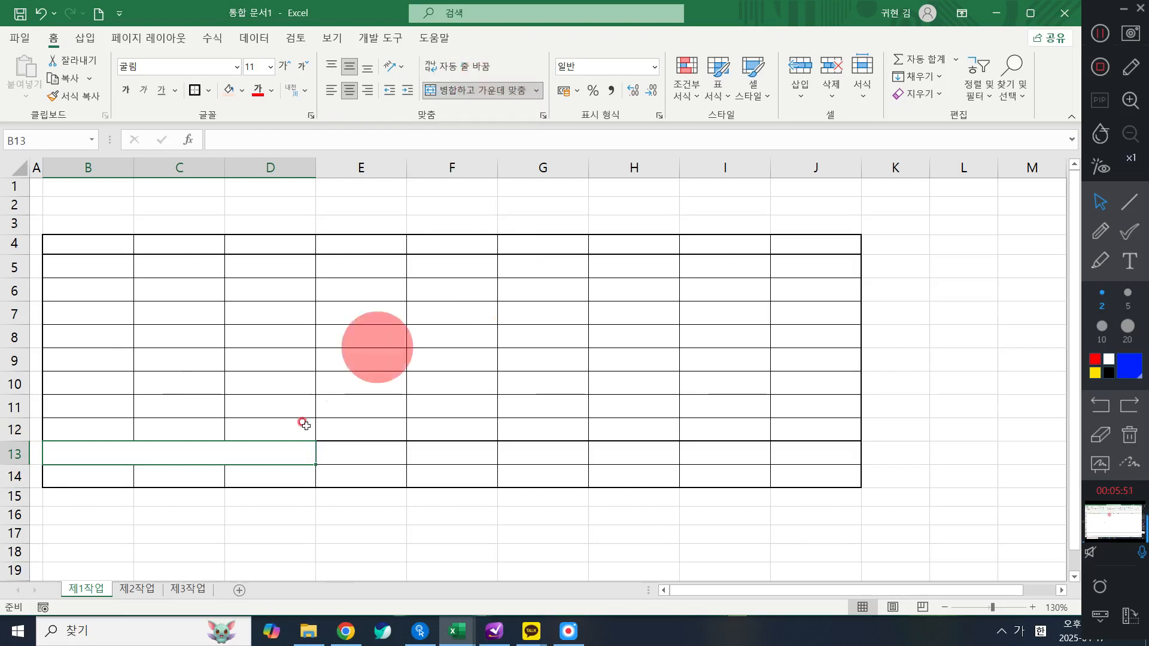
{"action": "left_click_drag", "start_coordinate": [95, 479], "coordinate": [251, 486]}
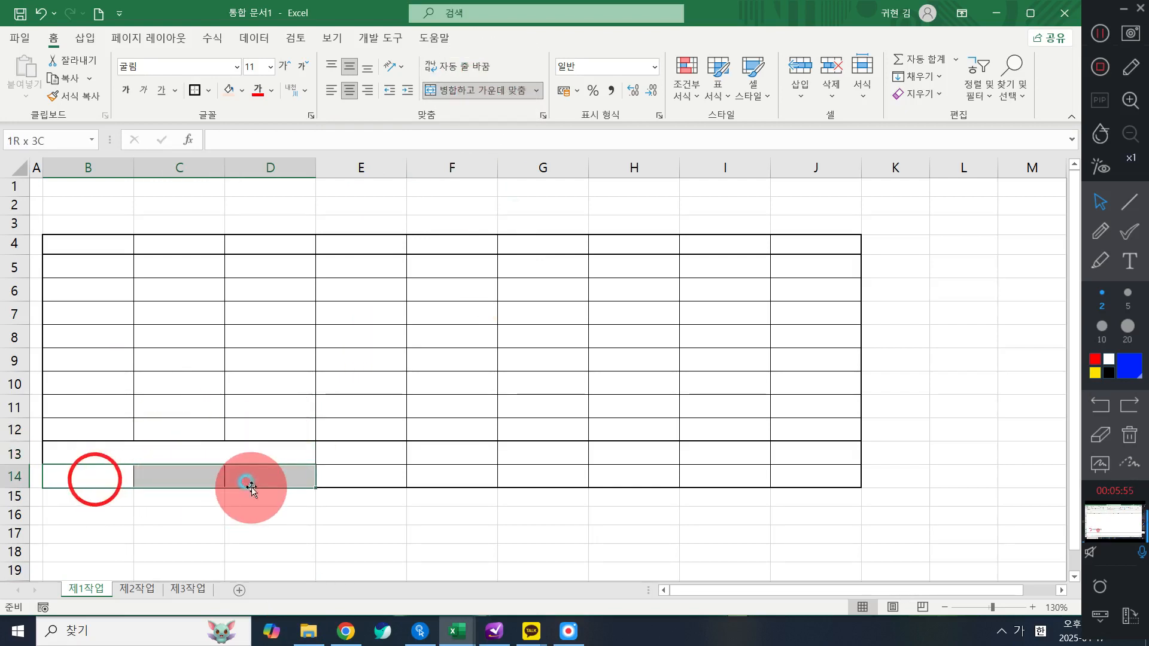
{"action": "left_click", "coordinate": [476, 91]}
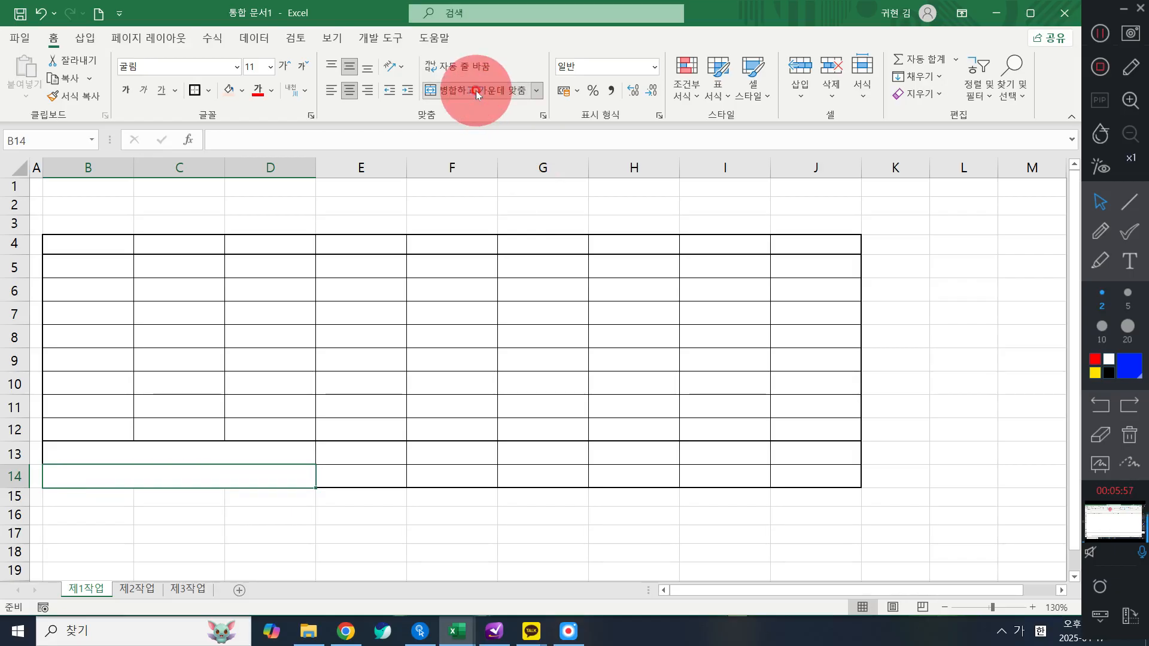
- Merge and center the range F13:F14, and separately the range G13:I13
{"action": "left_click_drag", "start_coordinate": [461, 454], "coordinate": [466, 482]}
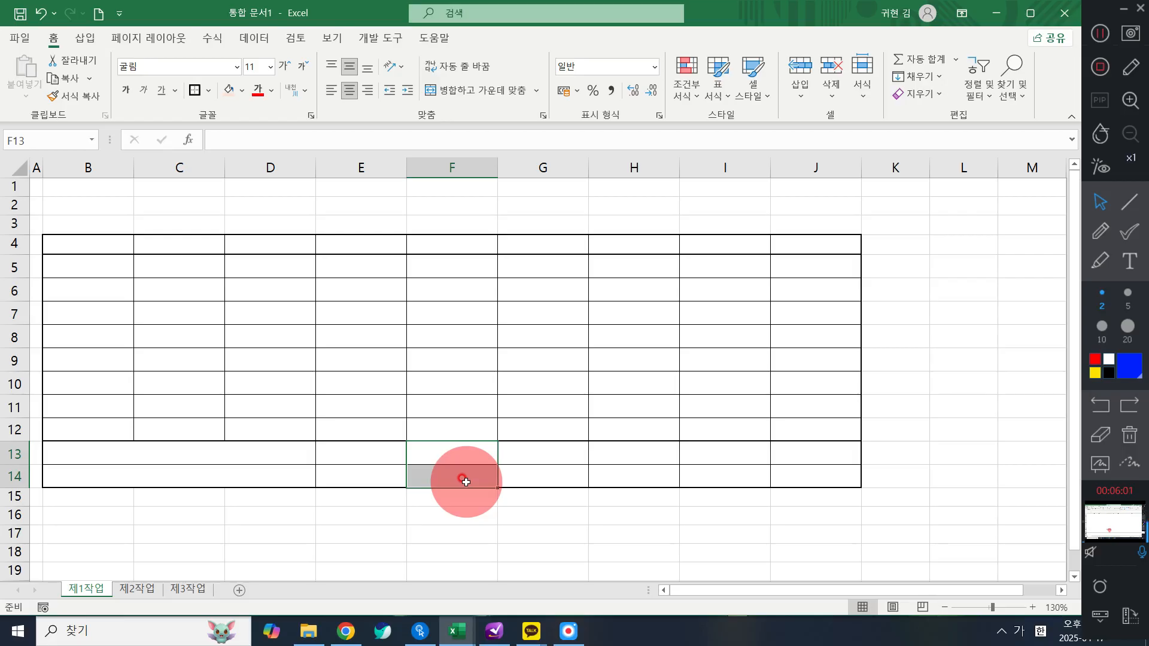
{"action": "left_click", "coordinate": [477, 91]}
{"action": "left_click_drag", "start_coordinate": [547, 451], "coordinate": [714, 459]}
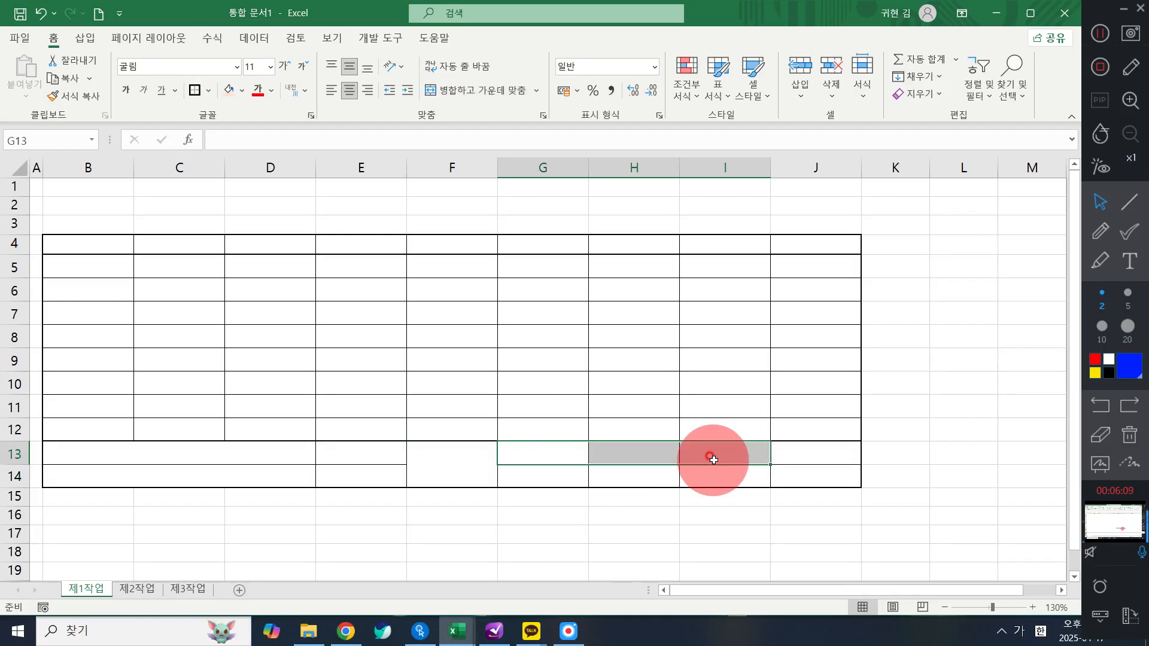
{"action": "left_click", "coordinate": [479, 90]}
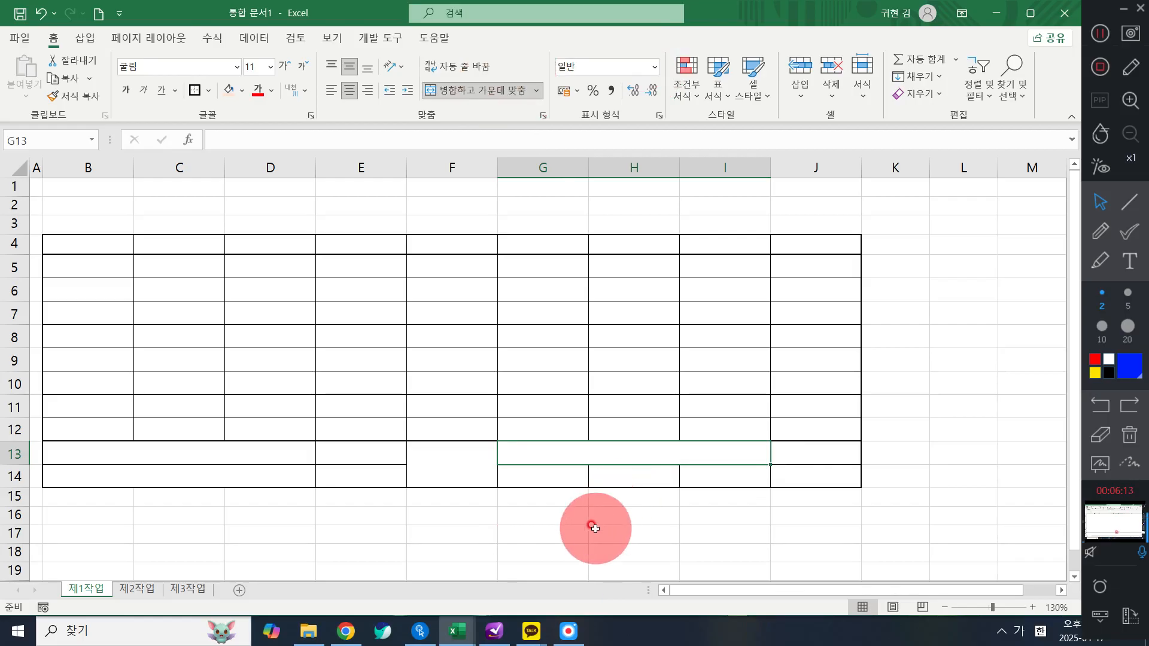
- Add both diagonal borders to the merged cell F13:F14 to form an X
{"action": "left_click", "coordinate": [464, 514]}
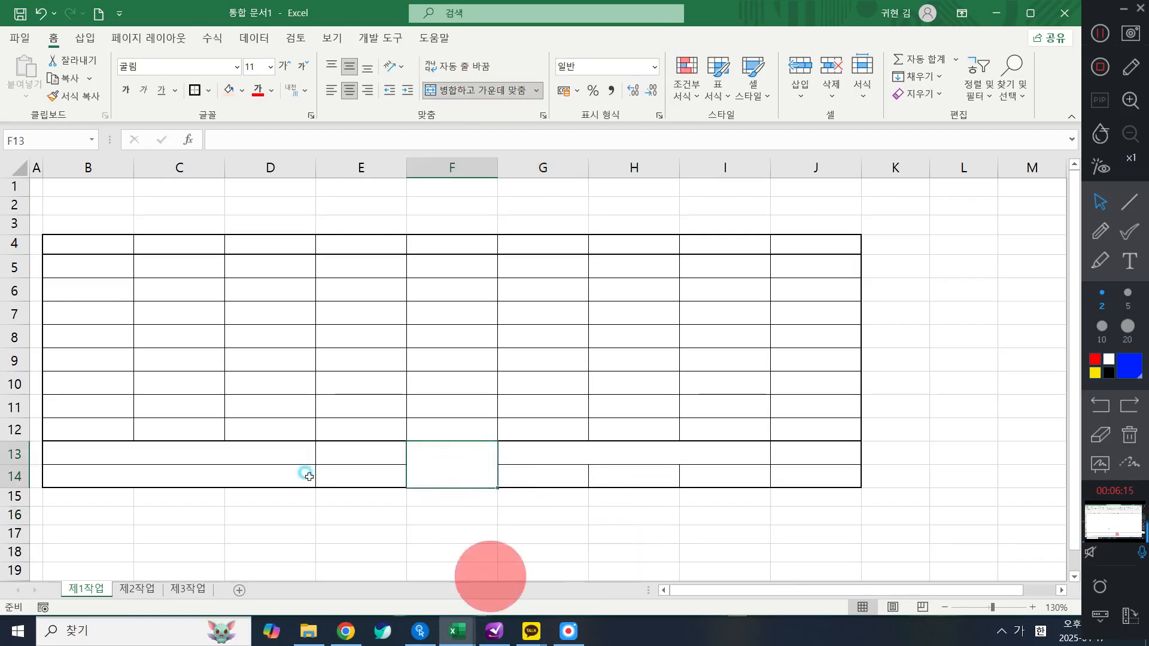
{"action": "left_click", "coordinate": [452, 455]}
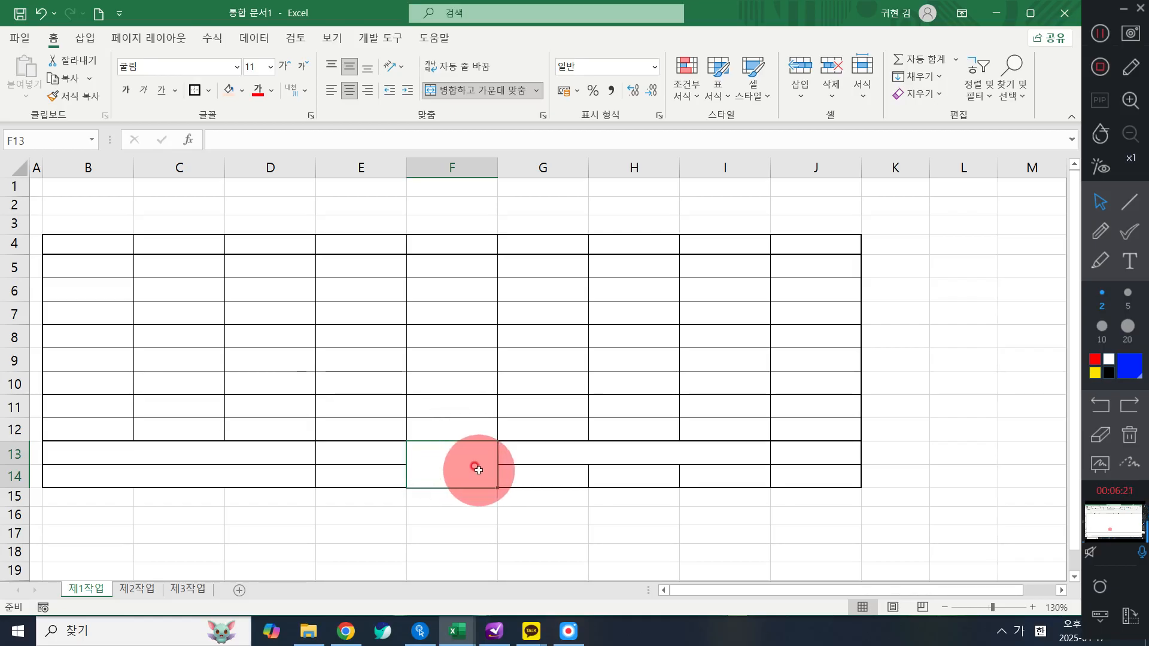
{"action": "right_click", "coordinate": [448, 462]}
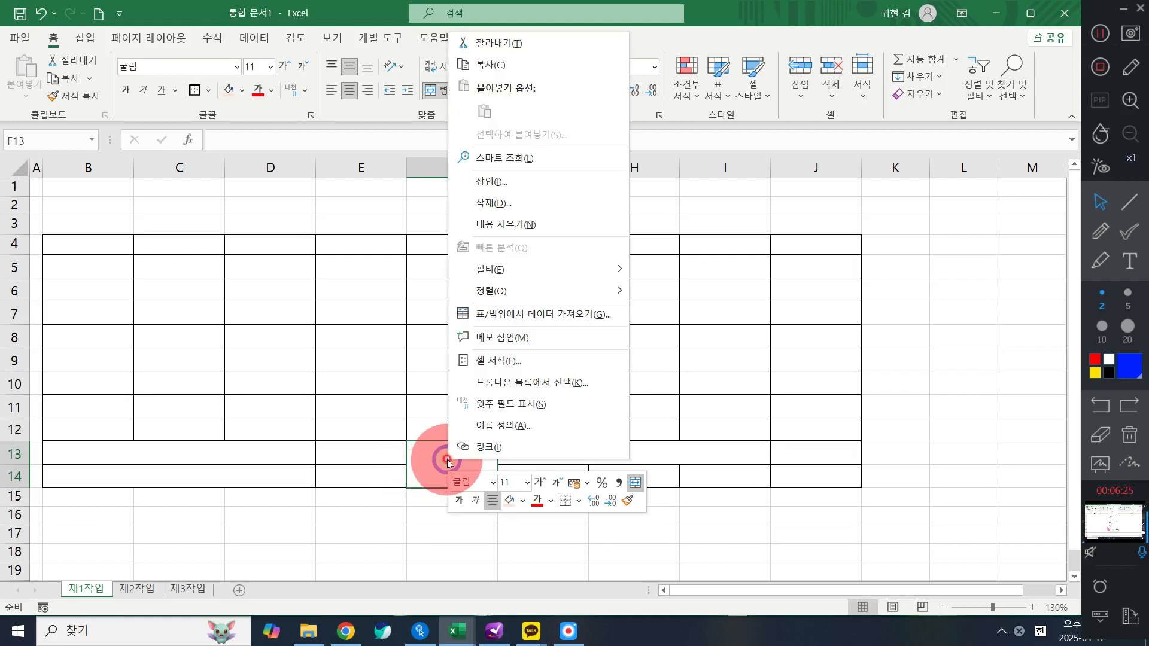
{"action": "left_click", "coordinate": [474, 360]}
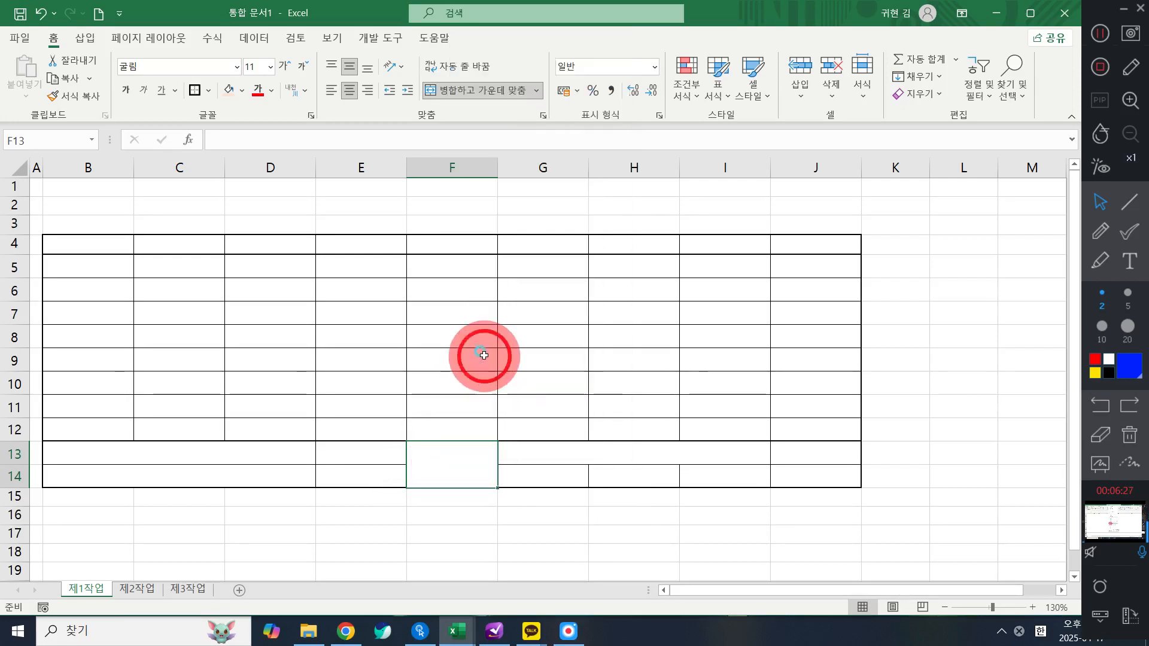
{"action": "left_click_drag", "start_coordinate": [488, 137], "coordinate": [484, 83]}
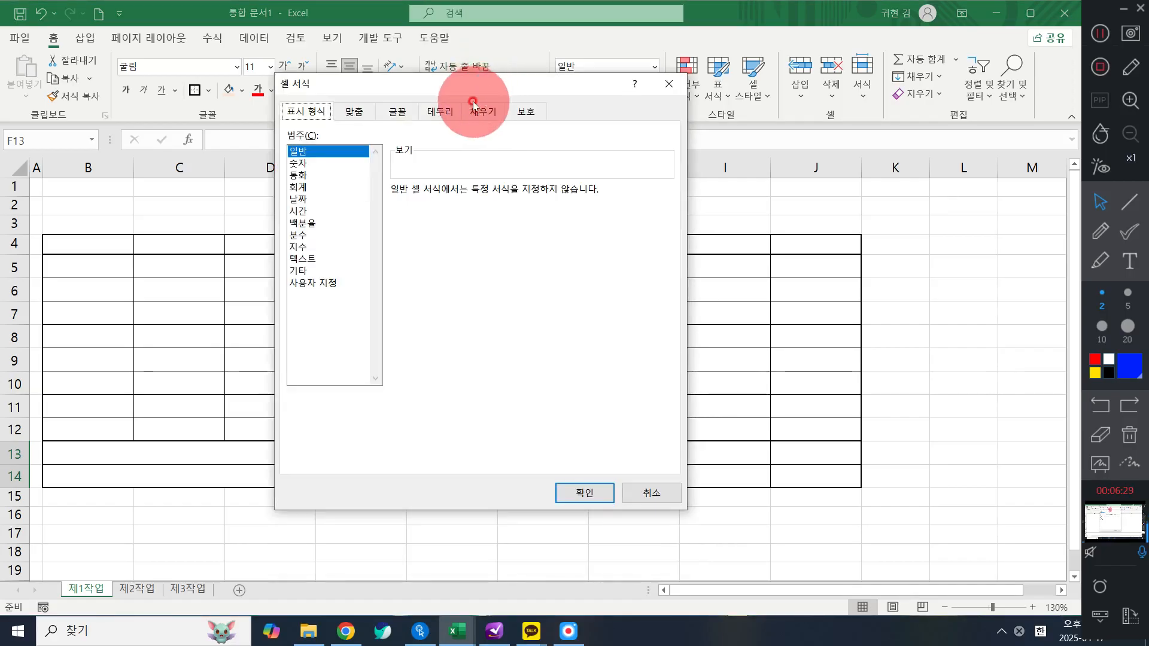
{"action": "left_click", "coordinate": [442, 111]}
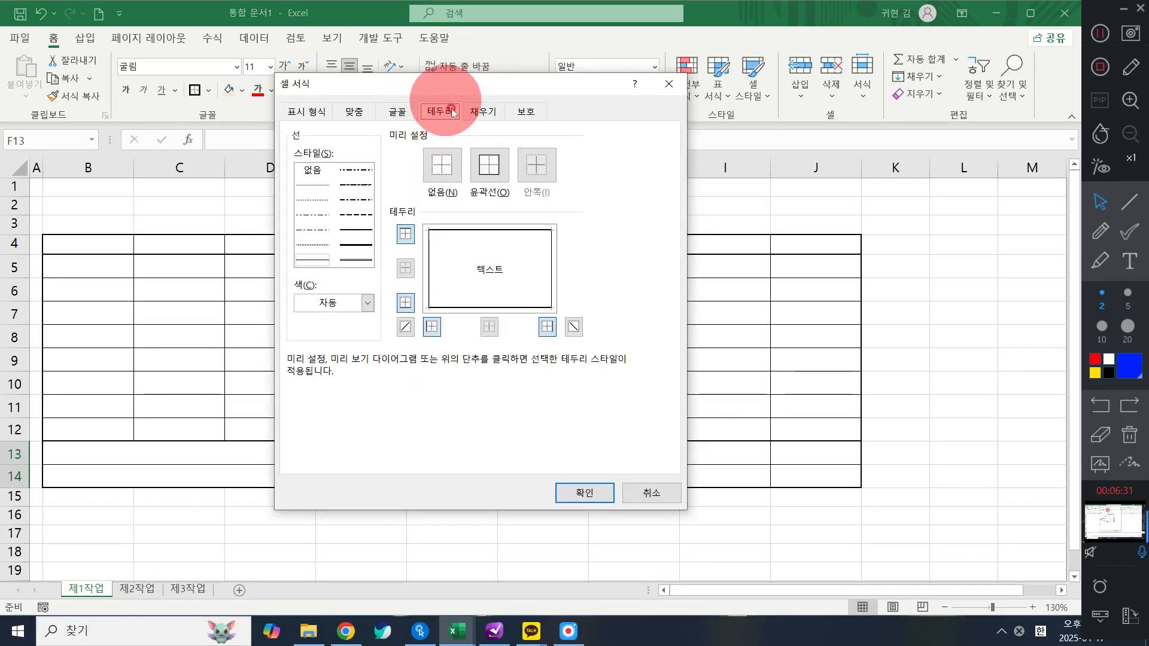
{"action": "left_click", "coordinate": [406, 327]}
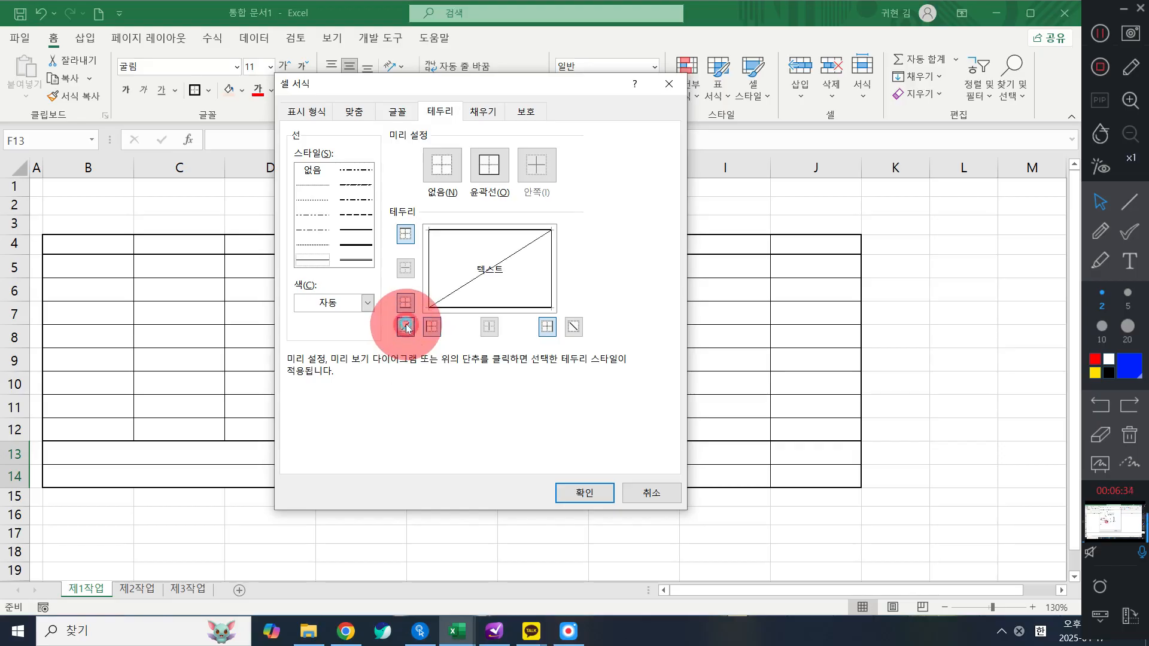
{"action": "left_click", "coordinate": [573, 328]}
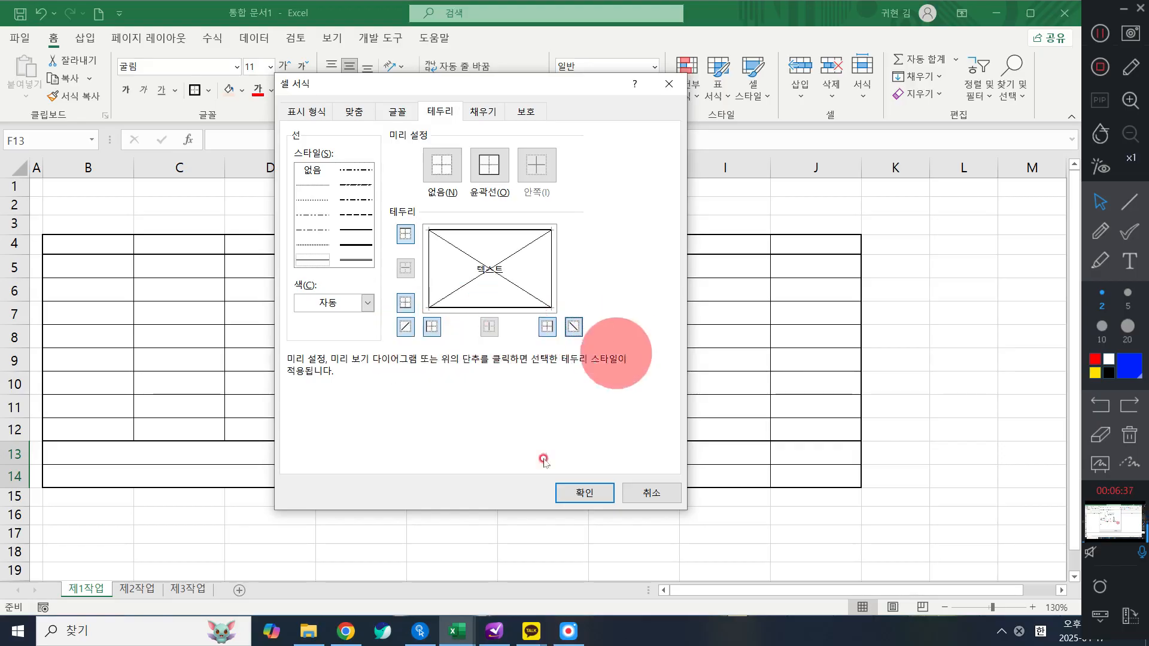
{"action": "left_click", "coordinate": [573, 494]}
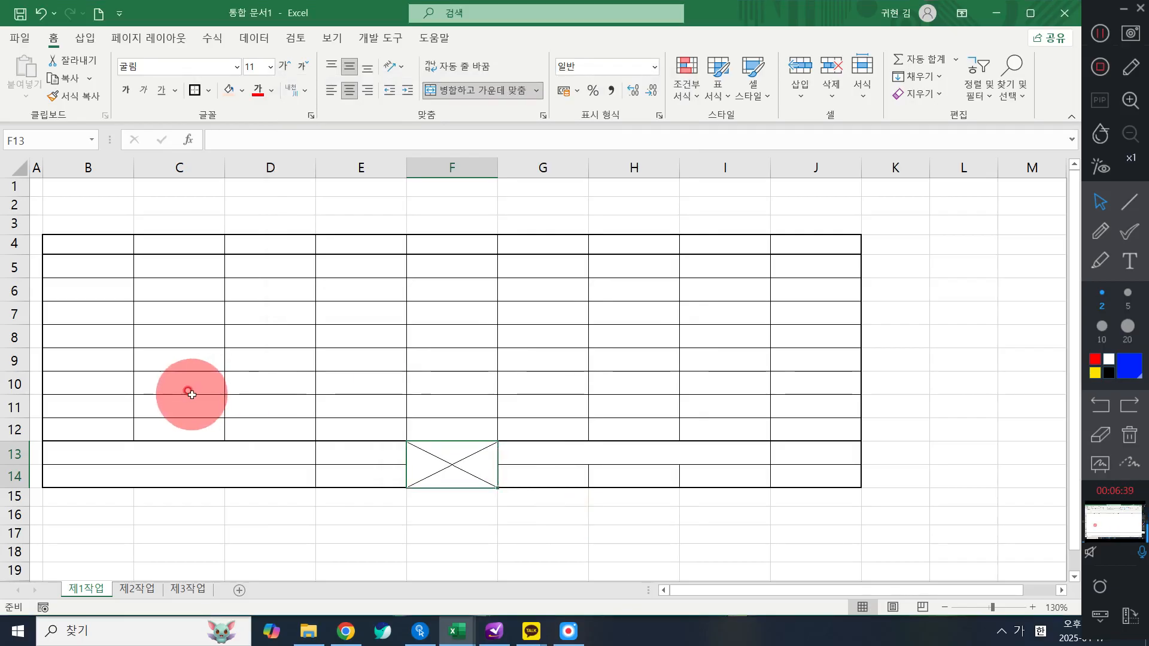
- Enter the headers 가맹코드, 가맹점명, 지역 and 개점일 in cells B4 through E4
{"action": "left_click", "coordinate": [103, 238]}
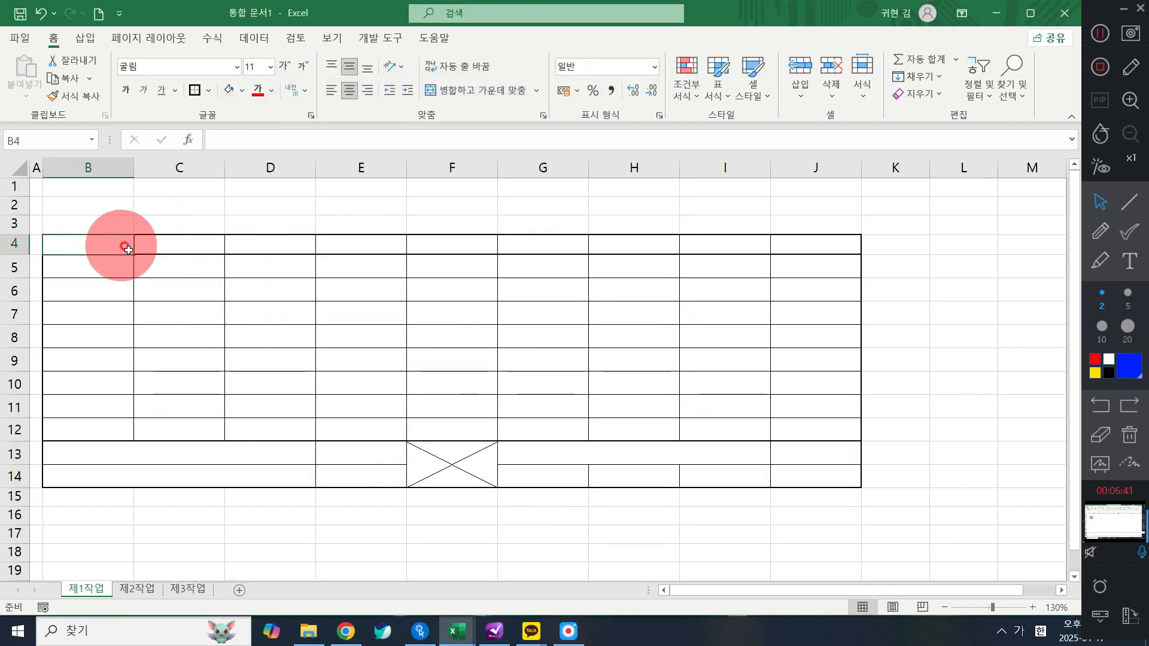
{"action": "type", "text": "가맹코"}
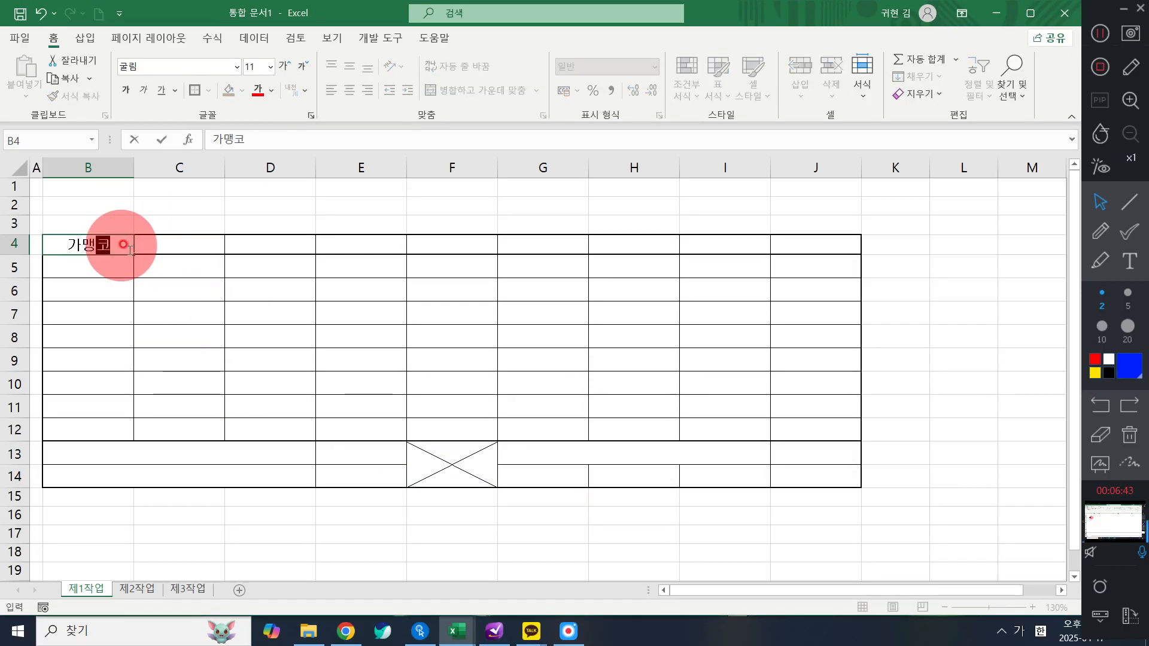
{"action": "type", "text": "드"}
{"action": "key", "text": "Tab"}
{"action": "type", "text": "가매"}
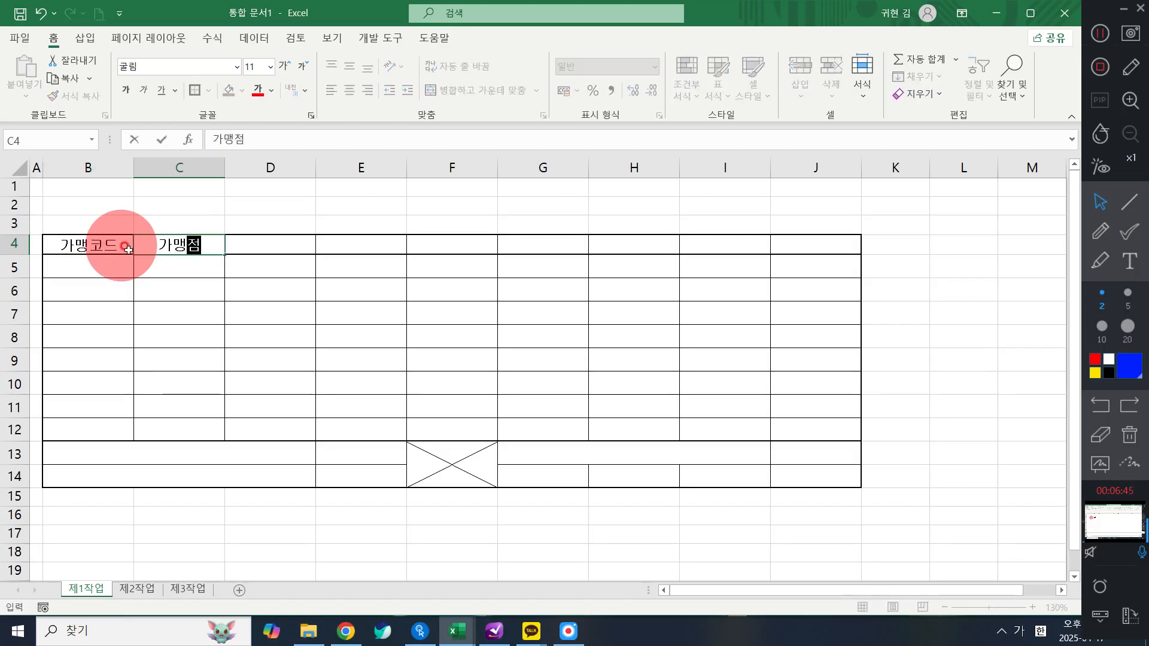
{"action": "type", "text": "ㅇ점명"}
{"action": "key", "text": "Tab"}
{"action": "type", "text": "지역"}
{"action": "key", "text": "Tab"}
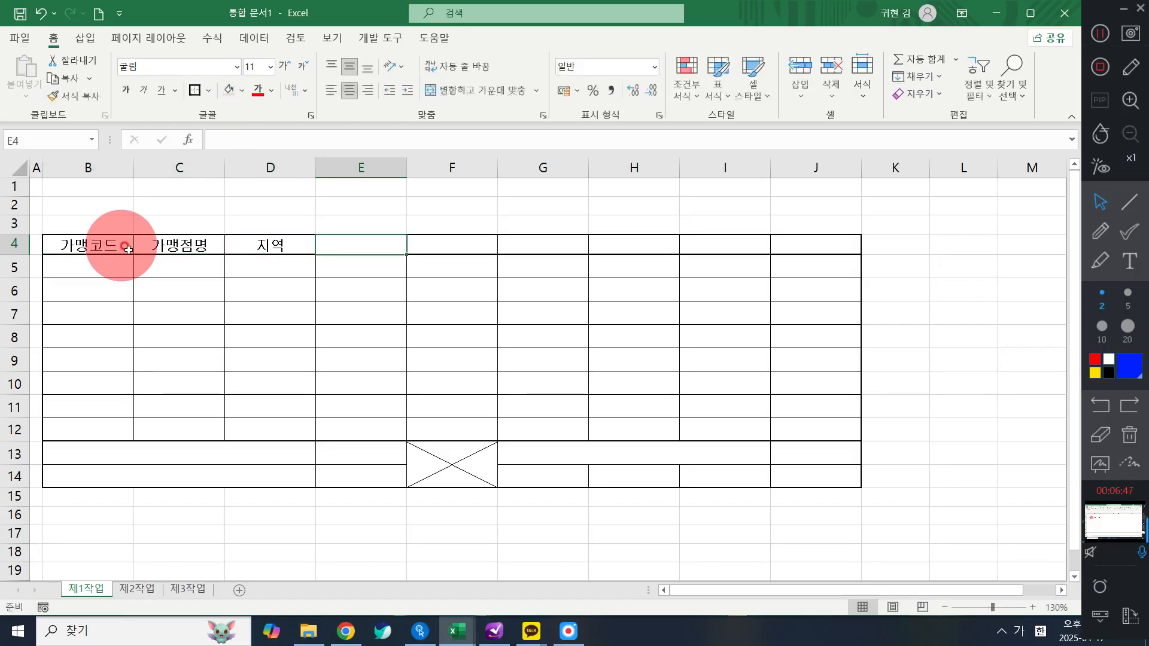
{"action": "type", "text": "ㄱ"}
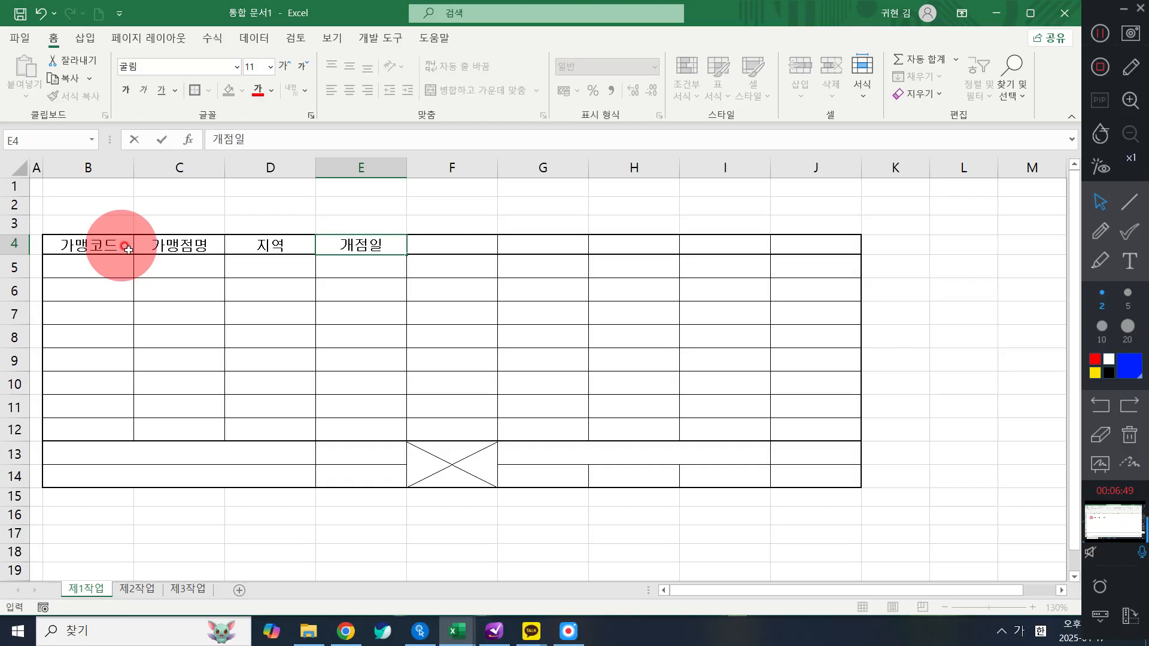
{"action": "key", "text": "Tab"}
- Enter the two-line header 최고월매출 / (단위:원) in cell F4
{"action": "type", "text": "최공"}
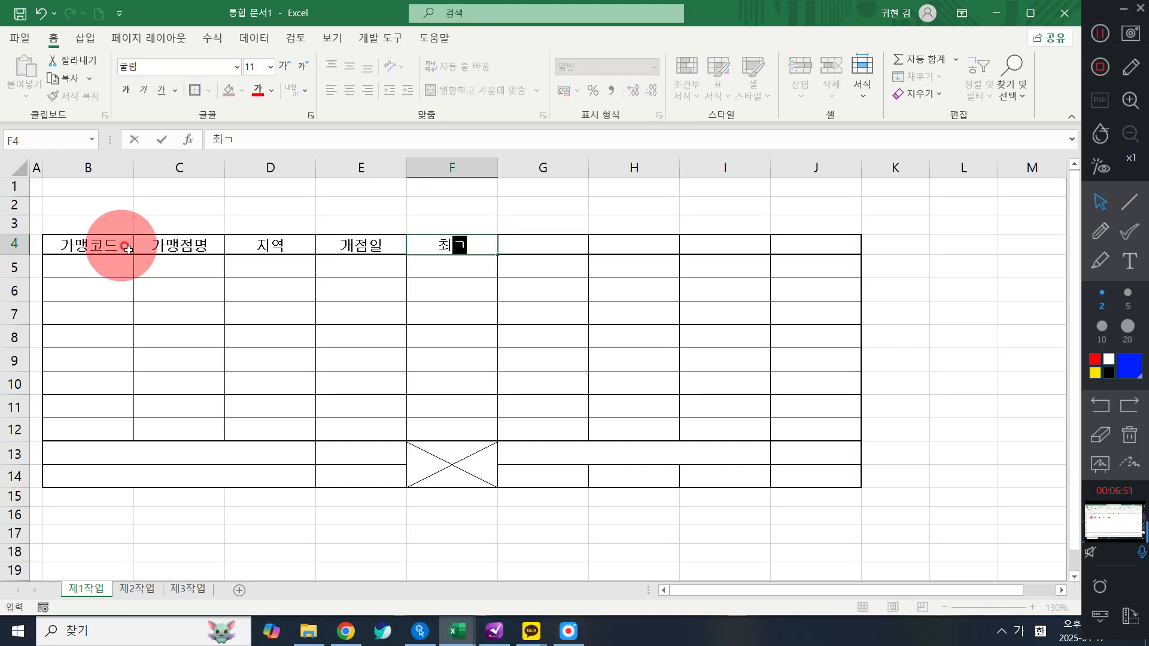
{"action": "type", "text": "월매출"}
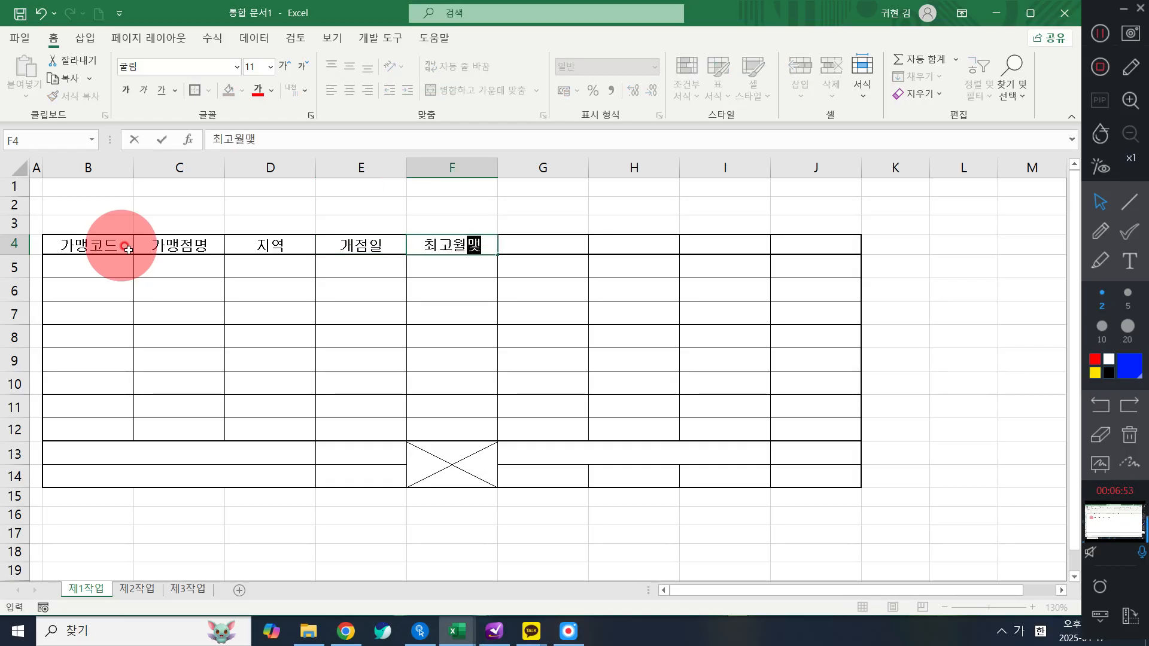
{"action": "key", "text": "alt+Return"}
{"action": "type", "text": "(ㄷ단위:원)"}
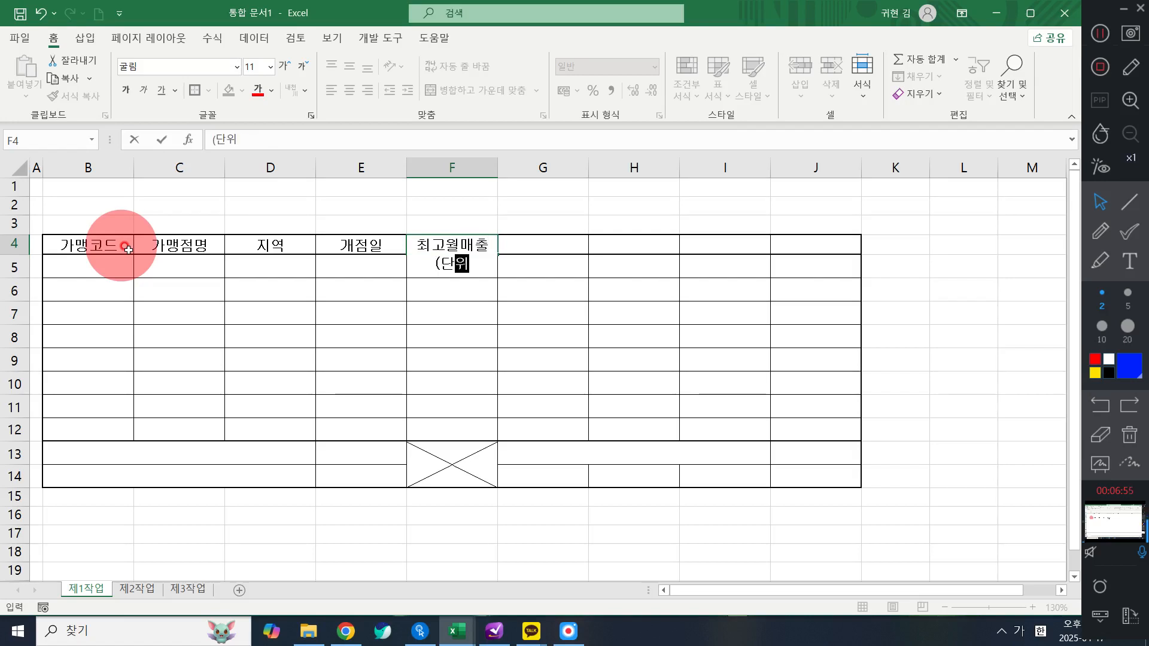
{"action": "key", "text": "Tab"}
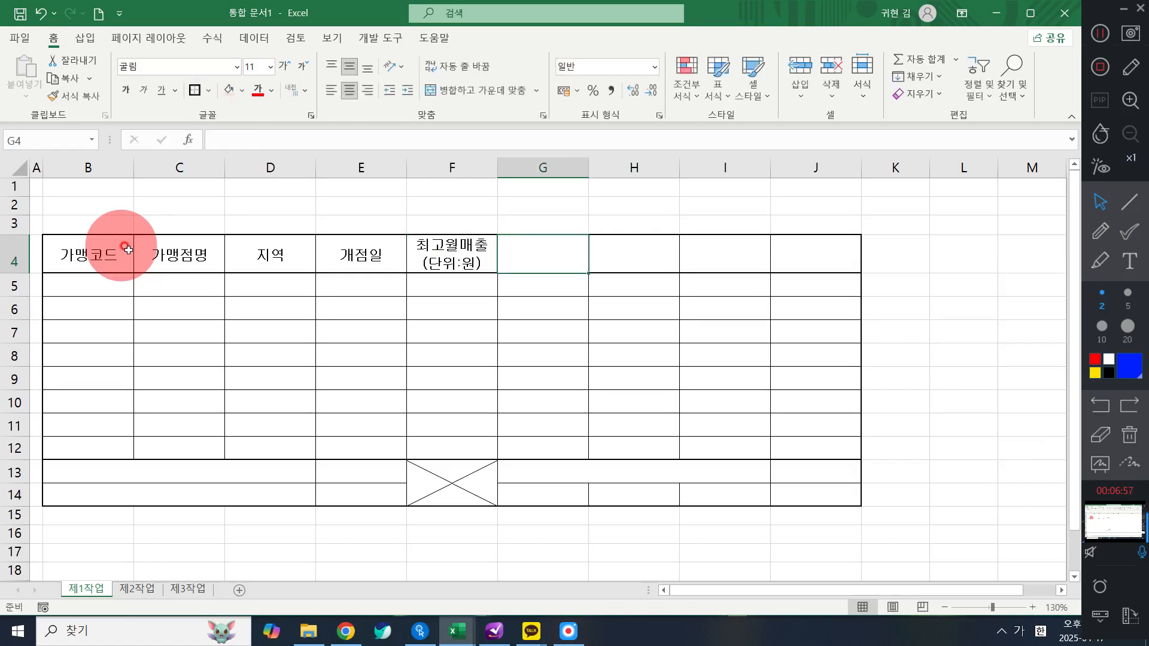
- Enter the two-line header 최고일매출 / (단위:원) in cell G4
{"action": "type", "text": "최"}
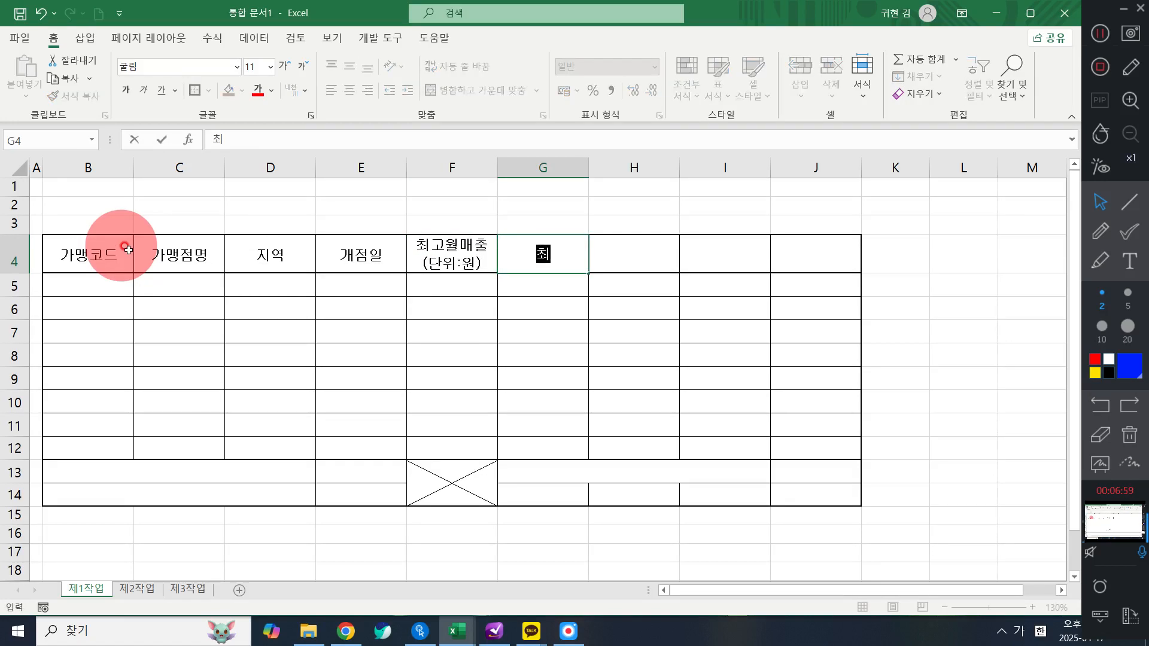
{"action": "type", "text": "고일매출"}
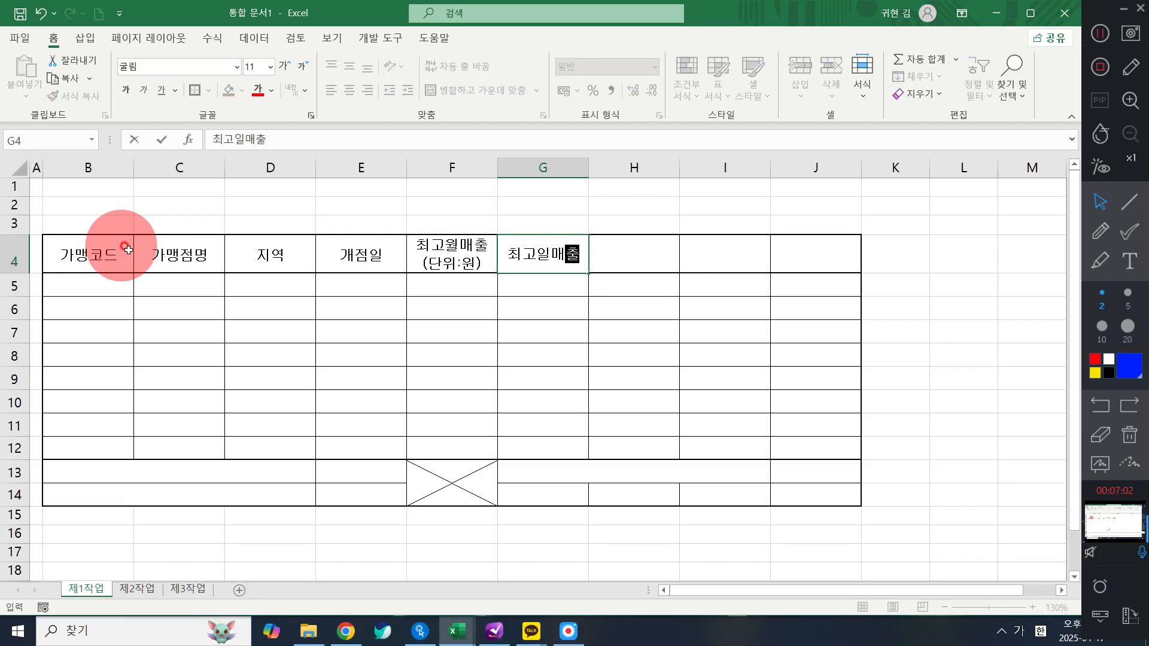
{"action": "key", "text": "alt+Return"}
{"action": "type", "text": "(단위"}
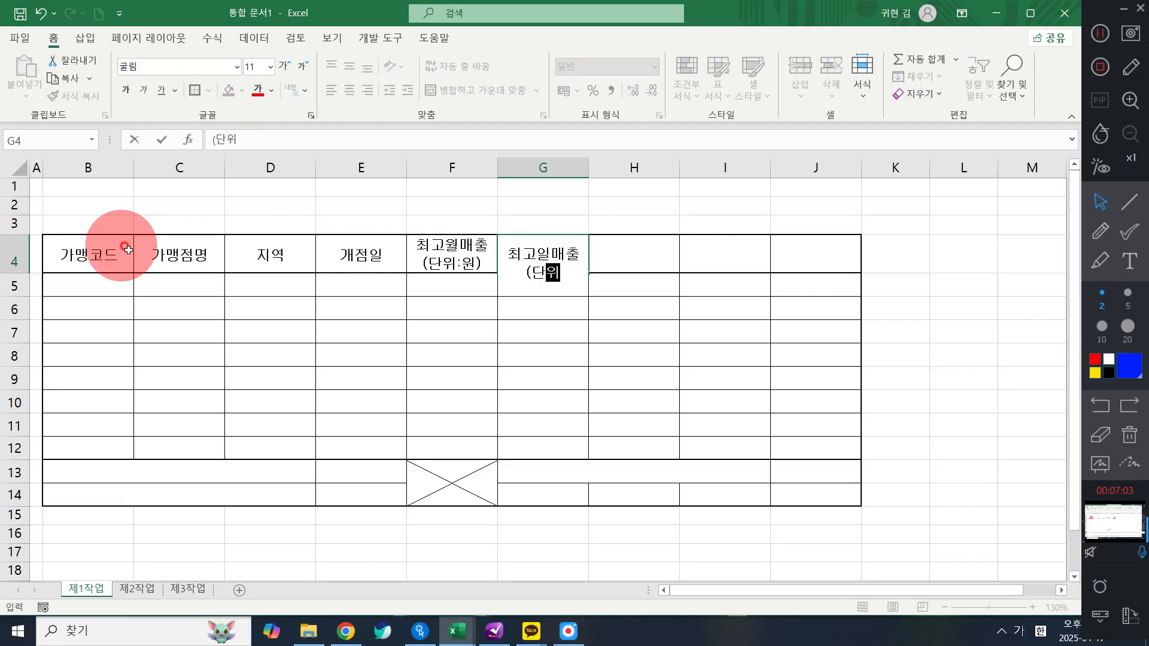
{"action": "type", "text": ":ㅁ원)"}
{"action": "key", "text": "Tab"}
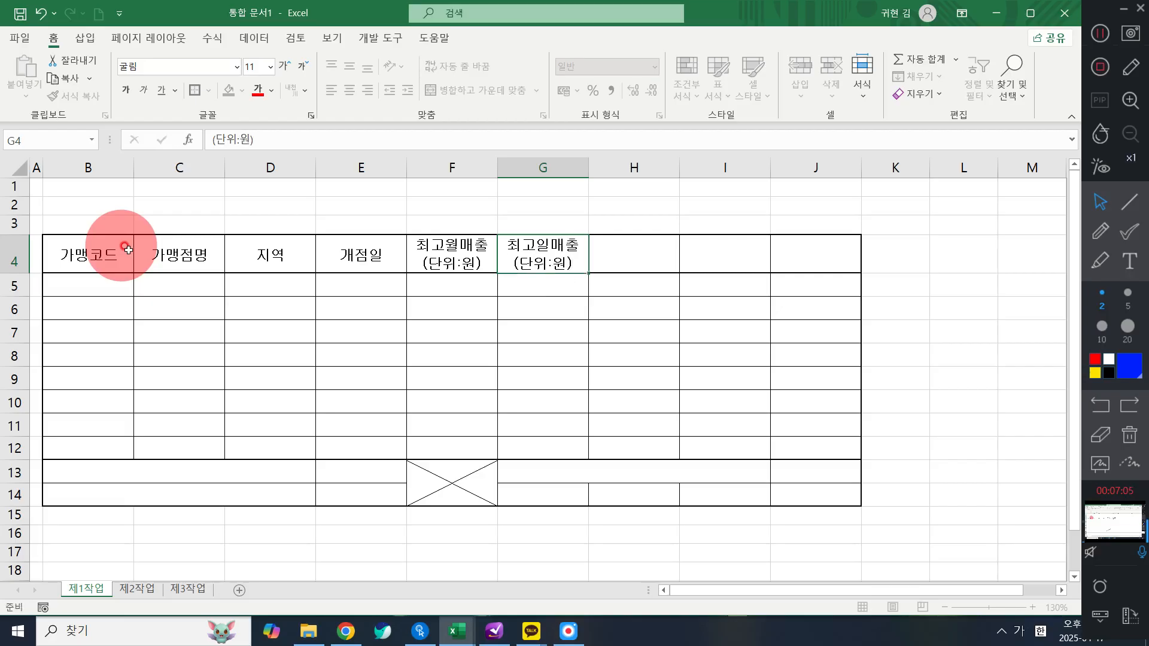
- Enter the headers 직원수, 순위 and 평가 in cells H4 through J4
{"action": "type", "text": "직원수"}
{"action": "key", "text": "Tab"}
{"action": "type", "text": "순위"}
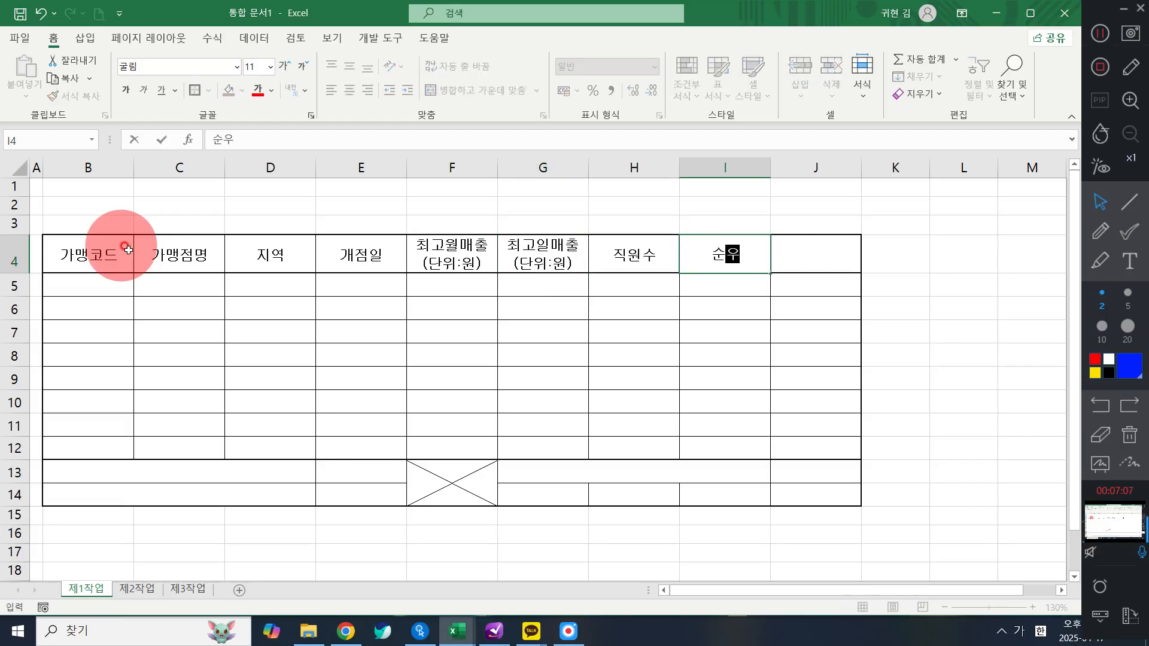
{"action": "key", "text": "Tab"}
{"action": "type", "text": "평ㄱ가"}
{"action": "key", "text": "Return"}
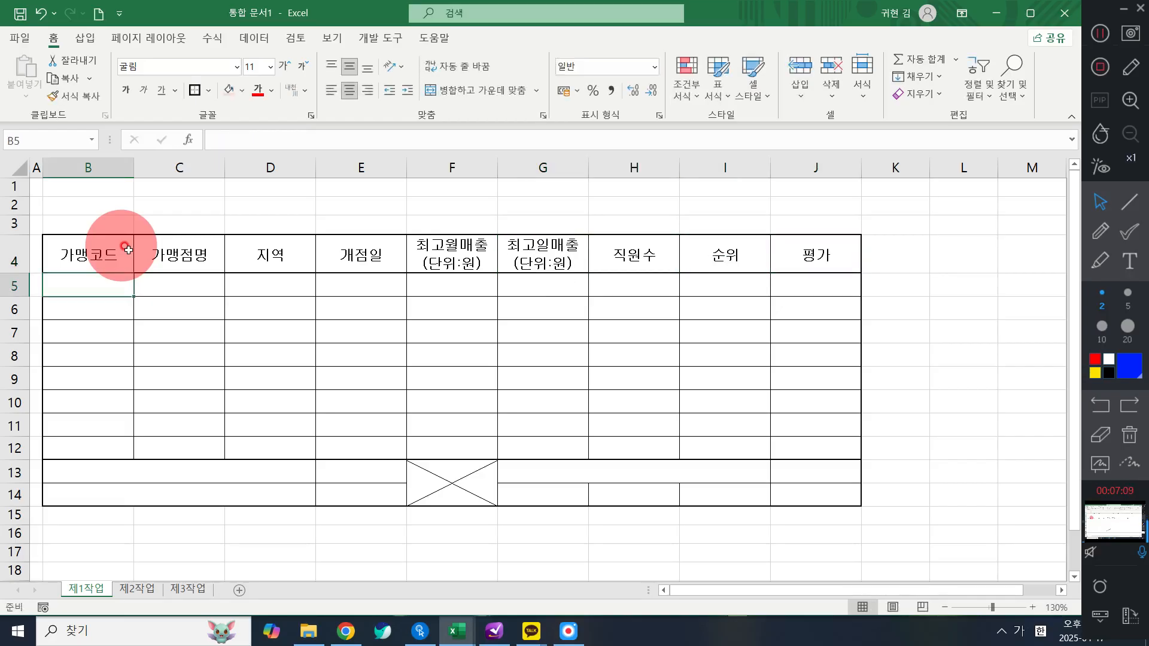
- Enter the franchise codes S-001, K-001, D-001 and S-002 in cells B5 through B8
{"action": "type", "text": "S"}
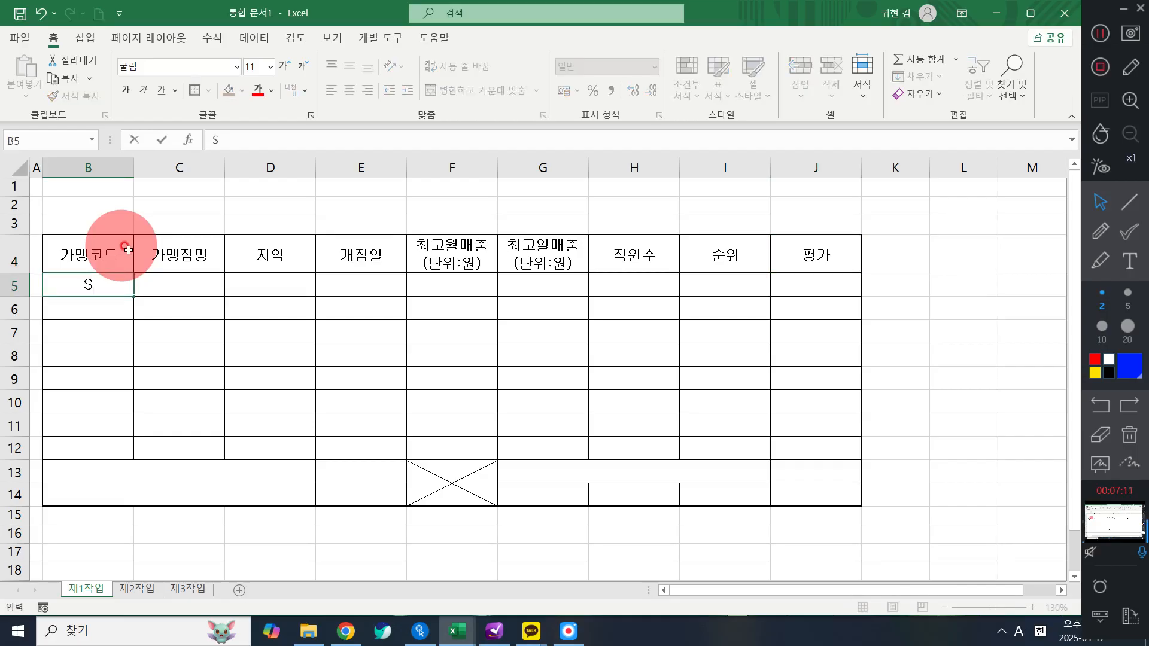
{"action": "type", "text": "-001"}
{"action": "key", "text": "Return"}
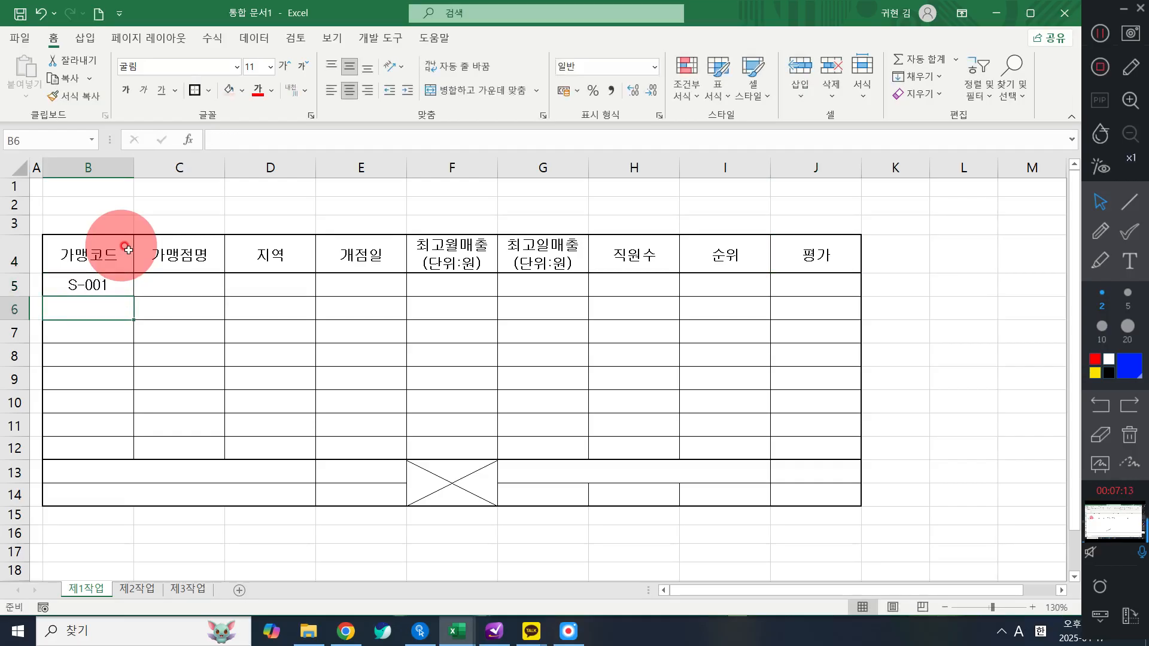
{"action": "type", "text": "k"}
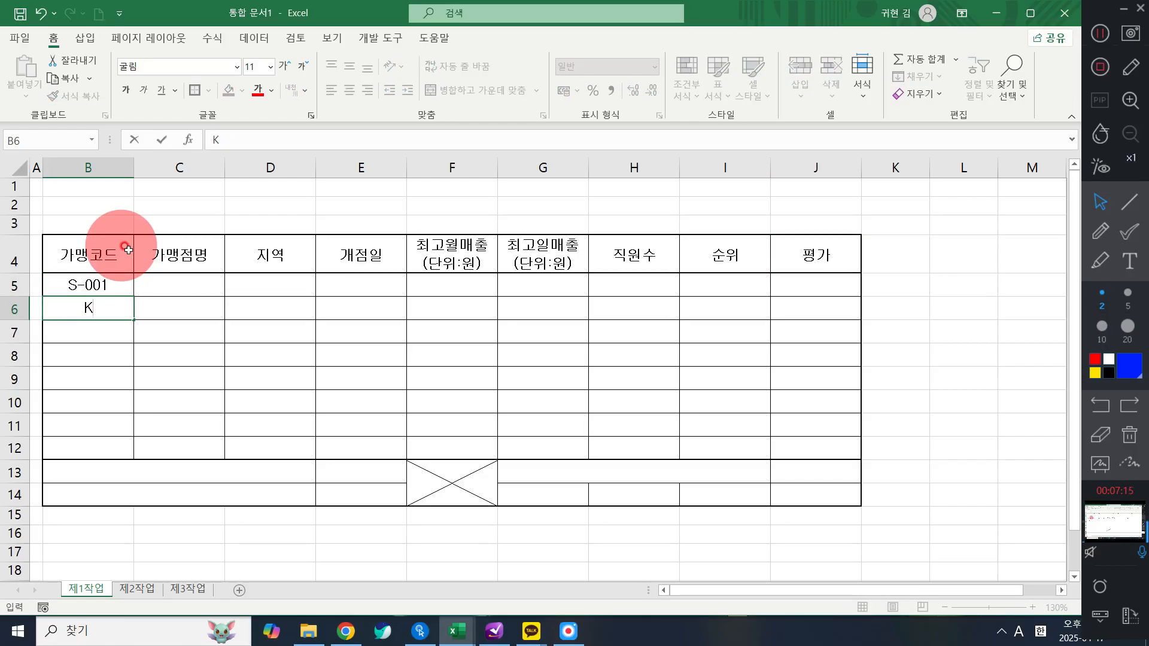
{"action": "type", "text": "-001"}
{"action": "key", "text": "Return"}
{"action": "type", "text": "D-00"}
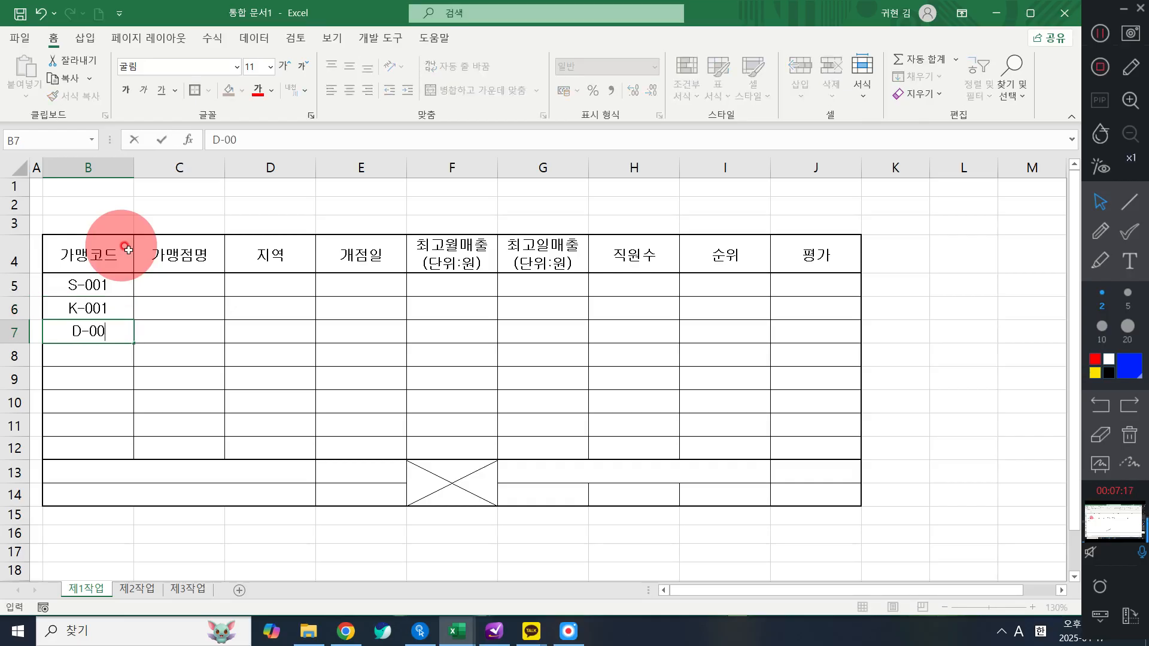
{"action": "type", "text": "1"}
{"action": "key", "text": "Return"}
{"action": "type", "text": "S-002"}
{"action": "key", "text": "Return"}
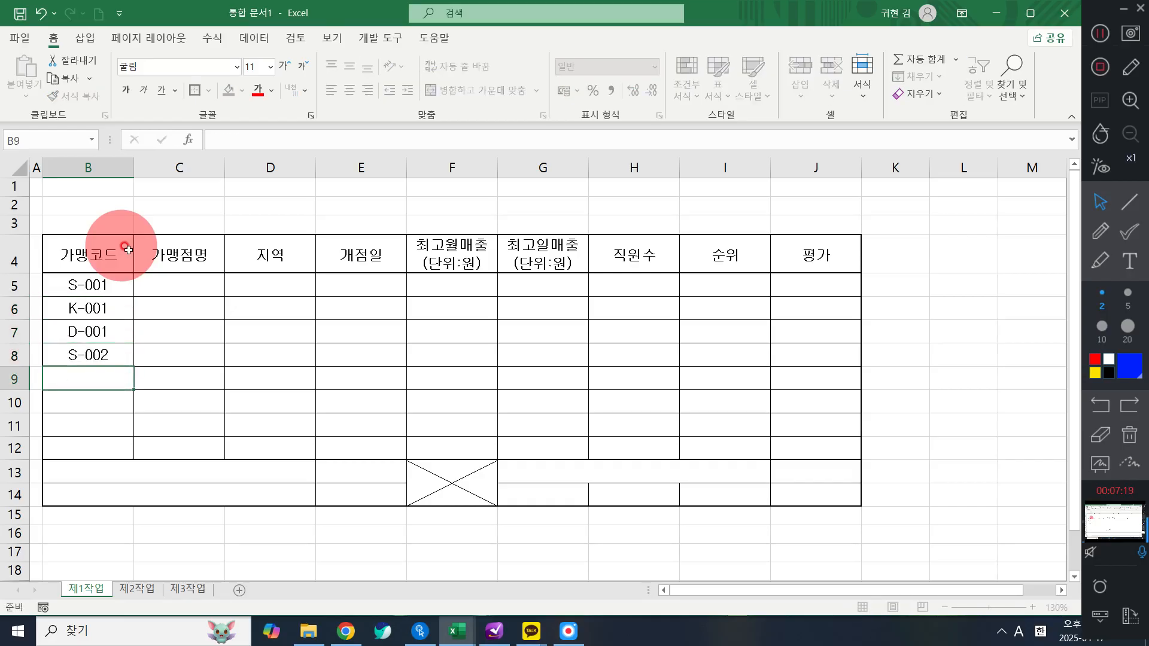
- Enter the franchise code S-003 in cell B9, correcting the incomplete entry
{"action": "type", "text": "S-00"}
{"action": "key", "text": "Return"}
{"action": "type", "text": "3"}
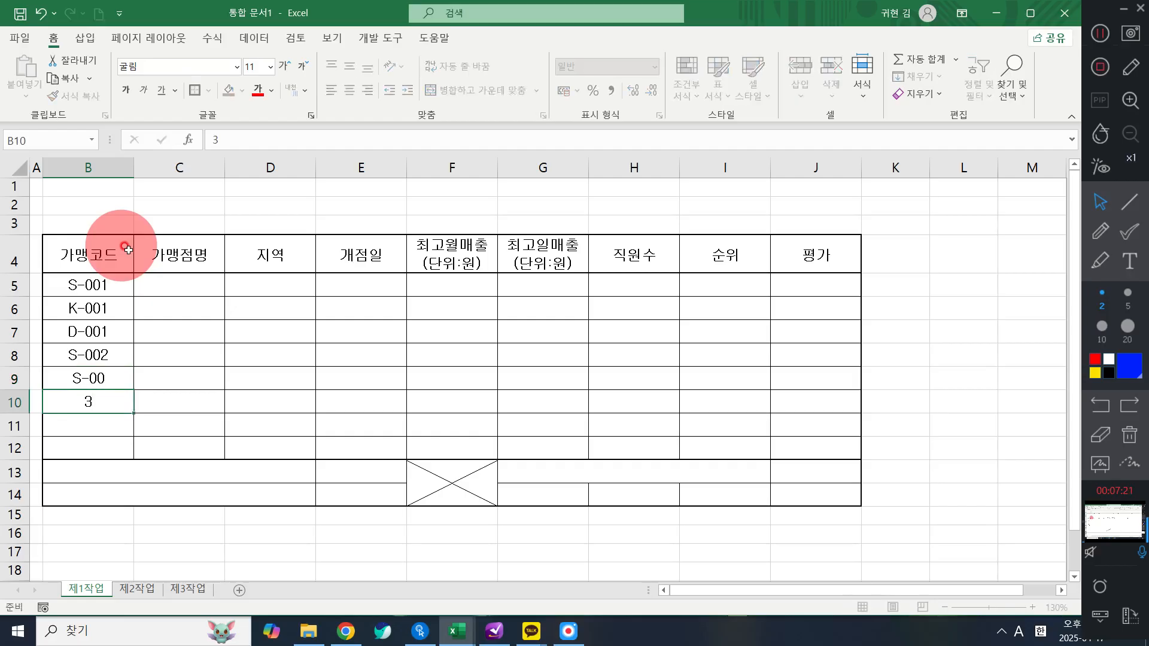
{"action": "key", "text": "Up"}
{"action": "key", "text": "F2"}
{"action": "key", "text": "BackSpace"}
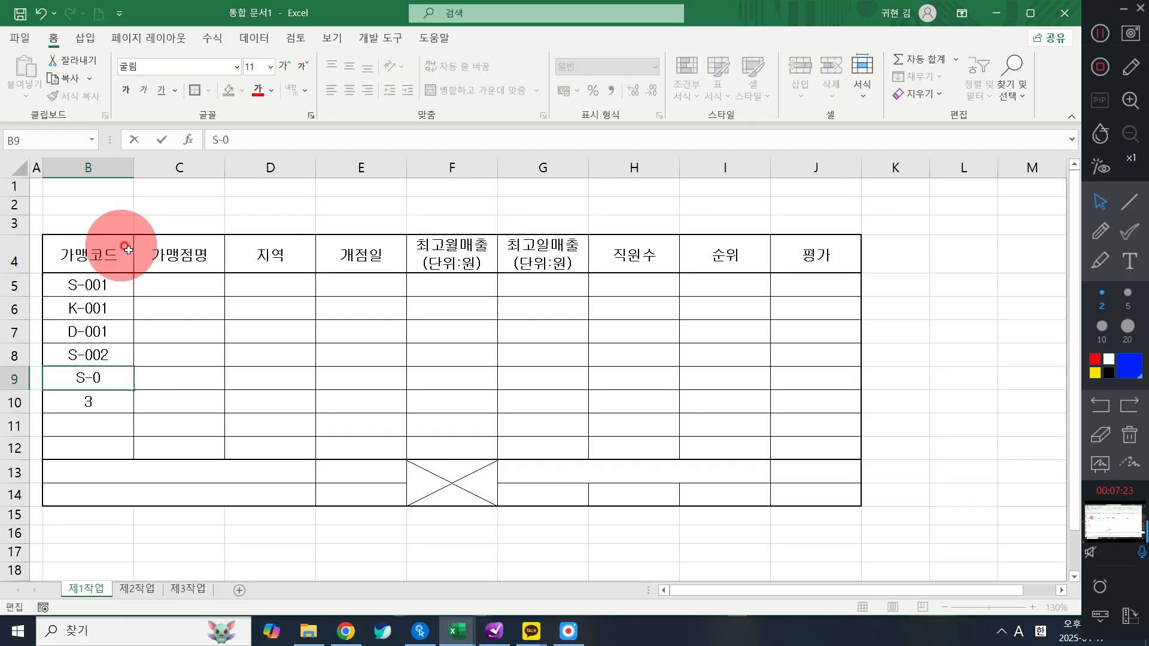
{"action": "type", "text": "03"}
{"action": "key", "text": "Return"}
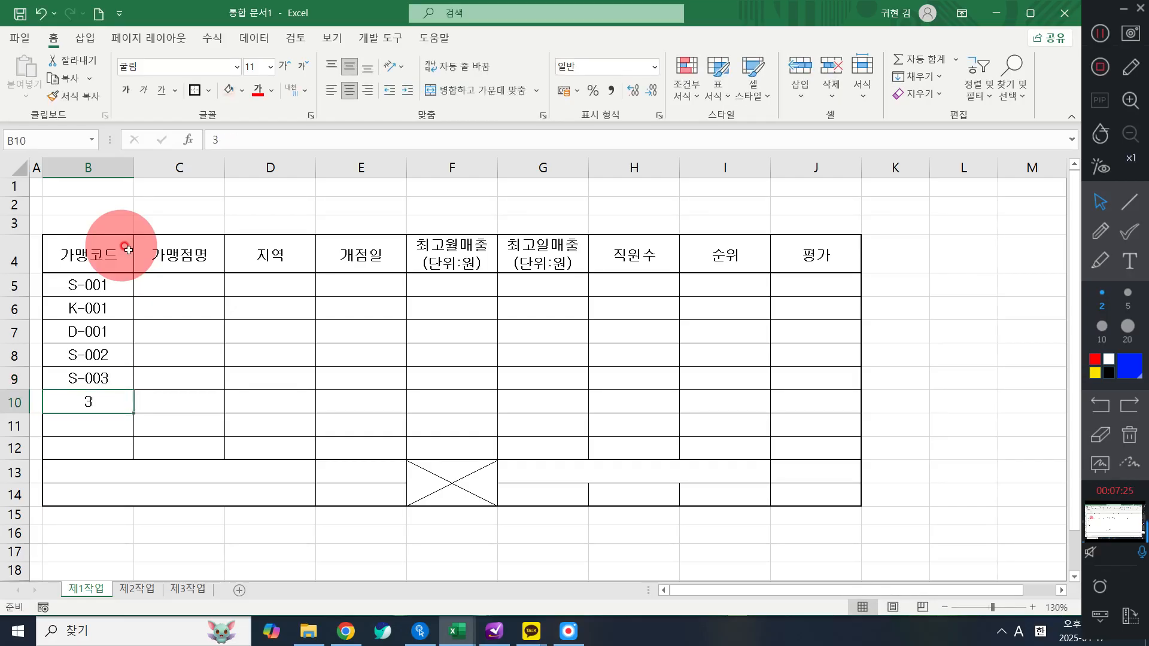
- Enter the franchise codes K-002, K-003 and D-002 in cells B10 through B12
{"action": "type", "text": "K=-00"}
{"action": "key", "text": "BackSpace"}
{"action": "key", "text": "BackSpace"}
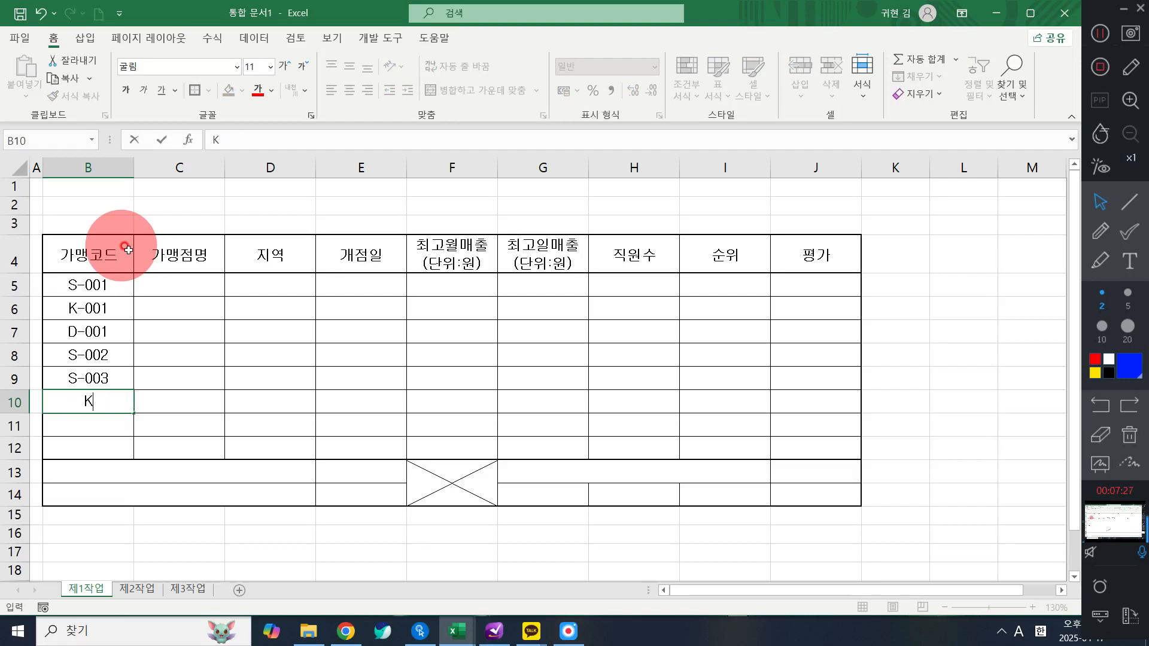
{"action": "type", "text": "-002"}
{"action": "key", "text": "Return"}
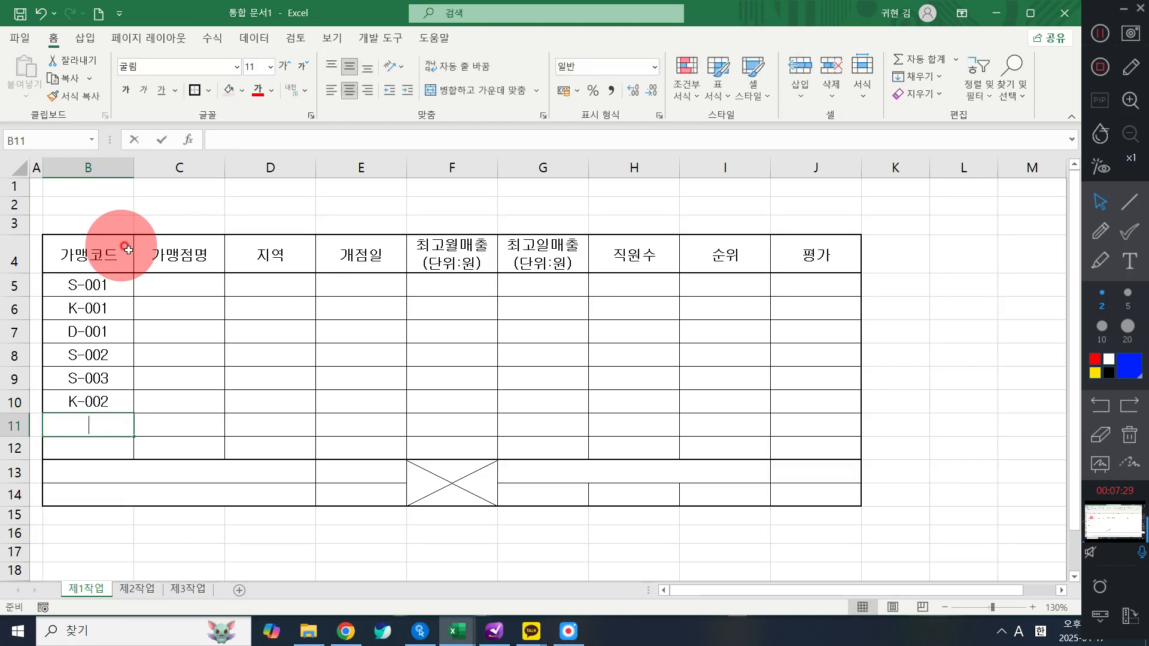
{"action": "type", "text": "K-003"}
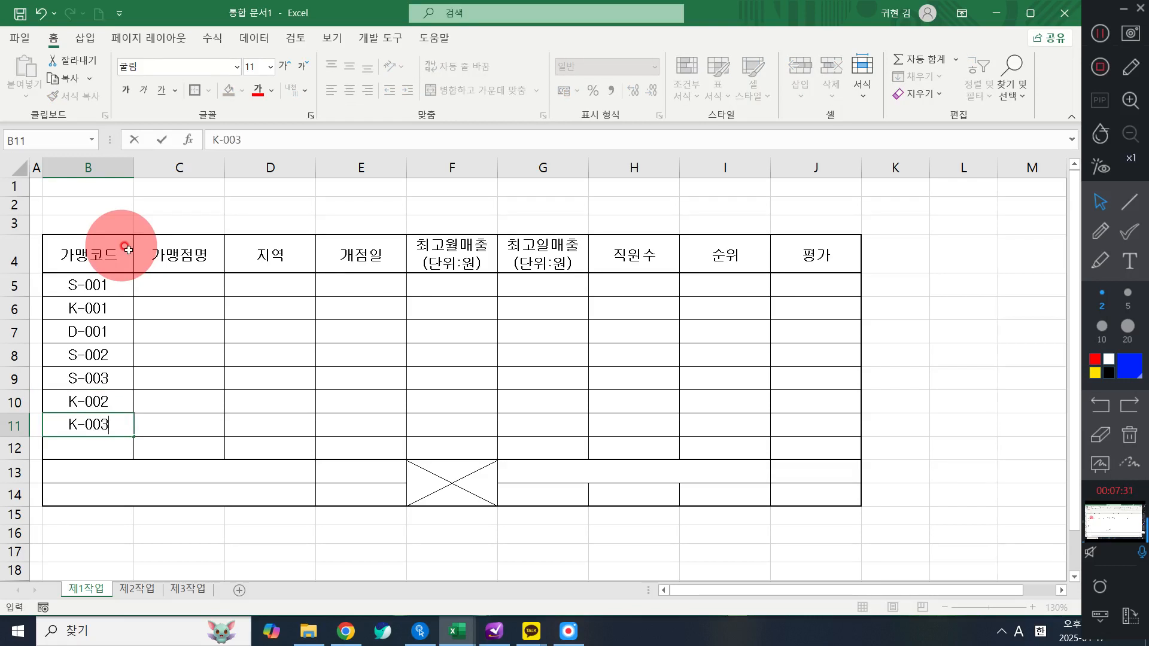
{"action": "key", "text": "Return"}
{"action": "type", "text": "D-002"}
{"action": "key", "text": "ctrl+Return"}
- Enter the label 경기 지역 가맹점수 in the merged cell B13
{"action": "key", "text": "Down"}
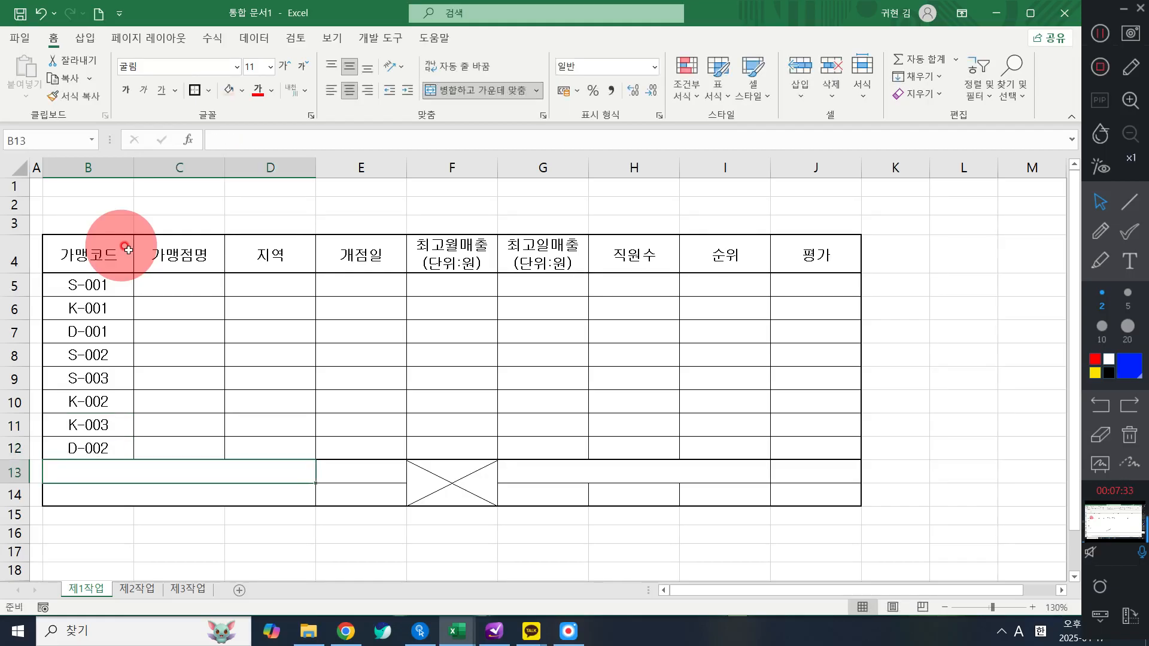
{"action": "type", "text": "RUD"}
{"action": "key", "text": "BackSpace"}
{"action": "key", "text": "BackSpace"}
{"action": "key", "text": "BackSpace"}
{"action": "key", "text": "Hangul"}
{"action": "type", "text": "경ㄱ"}
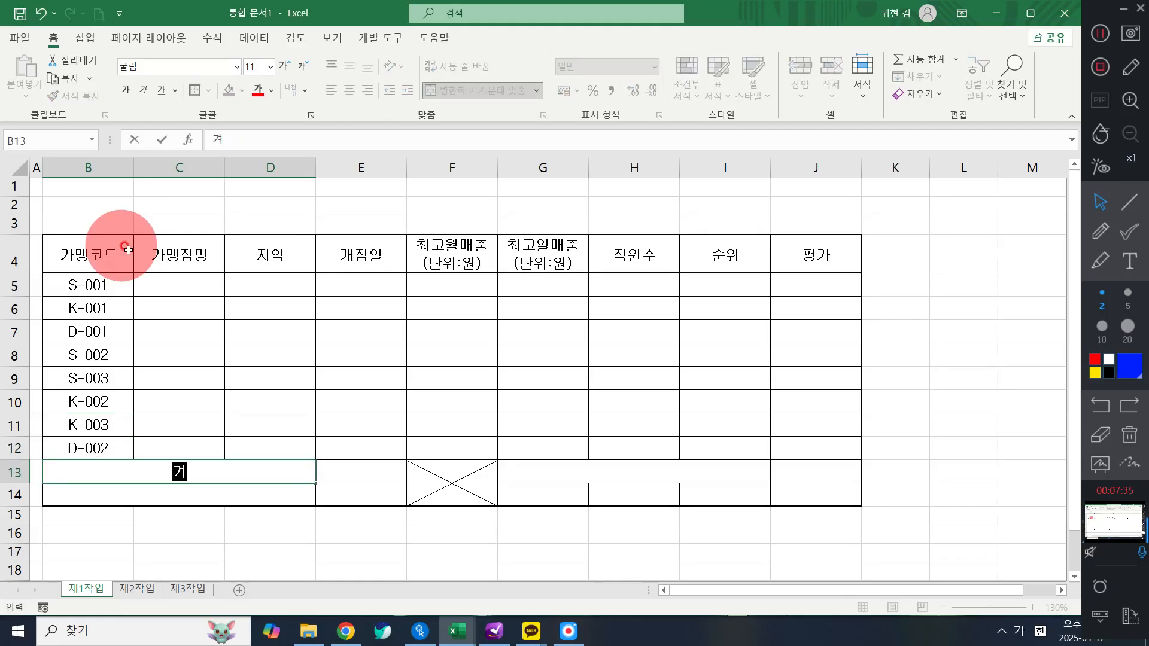
{"action": "type", "text": "ㅣ 지역 가매ㅑㅇ저"}
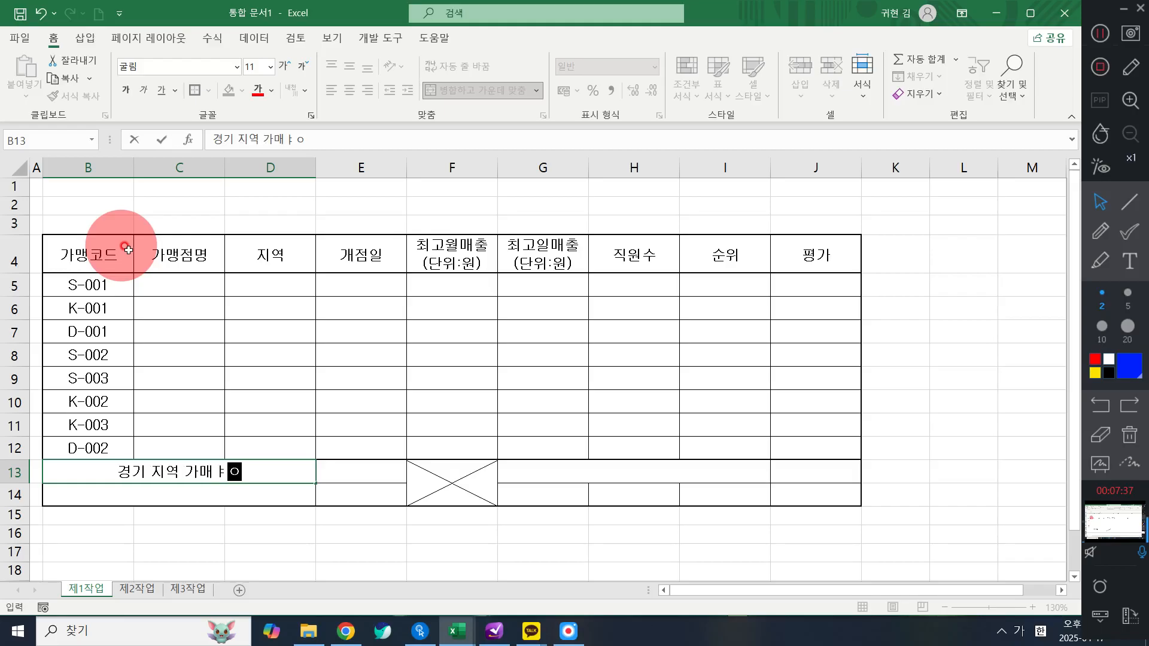
{"action": "key", "text": "BackSpace"}
{"action": "key", "text": "BackSpace"}
{"action": "key", "text": "BackSpace"}
{"action": "key", "text": "BackSpace"}
{"action": "key", "text": "BackSpace"}
{"action": "type", "text": "맹점수"}
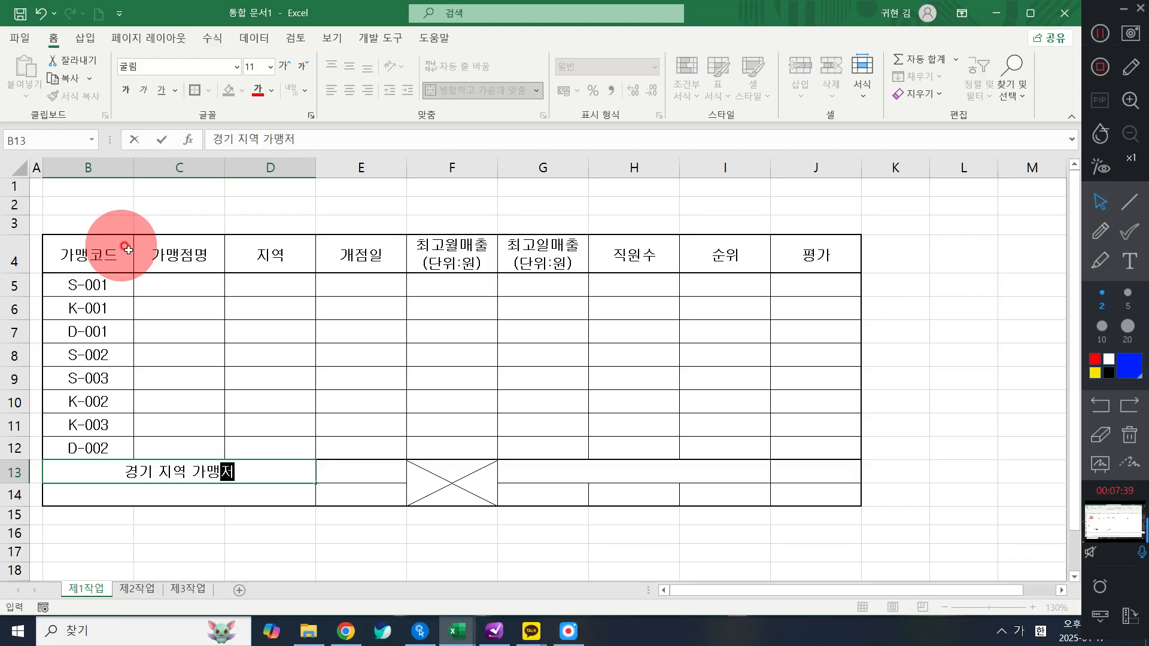
{"action": "key", "text": "ctrl+Return"}
- Enter the label 서울 지역 최고월매출(단위:원) 평균 in the merged cell B14
{"action": "key", "text": "Return"}
{"action": "type", "text": "서울"}
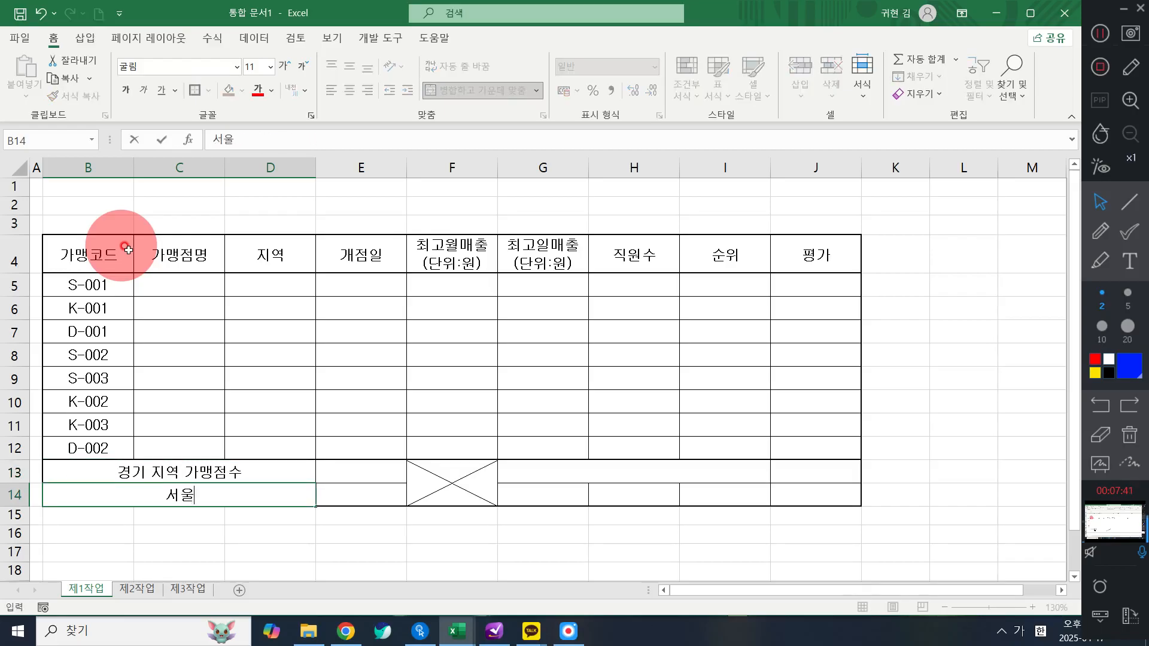
{"action": "type", "text": " 지역 최고"}
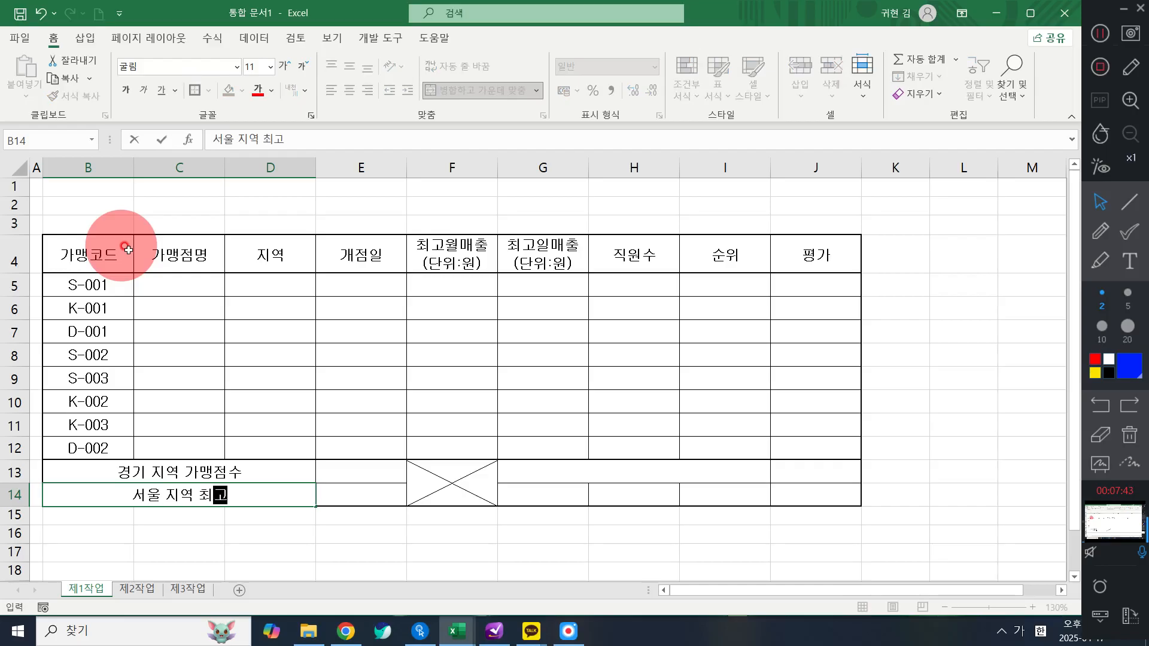
{"action": "type", "text": "월매출(단위"}
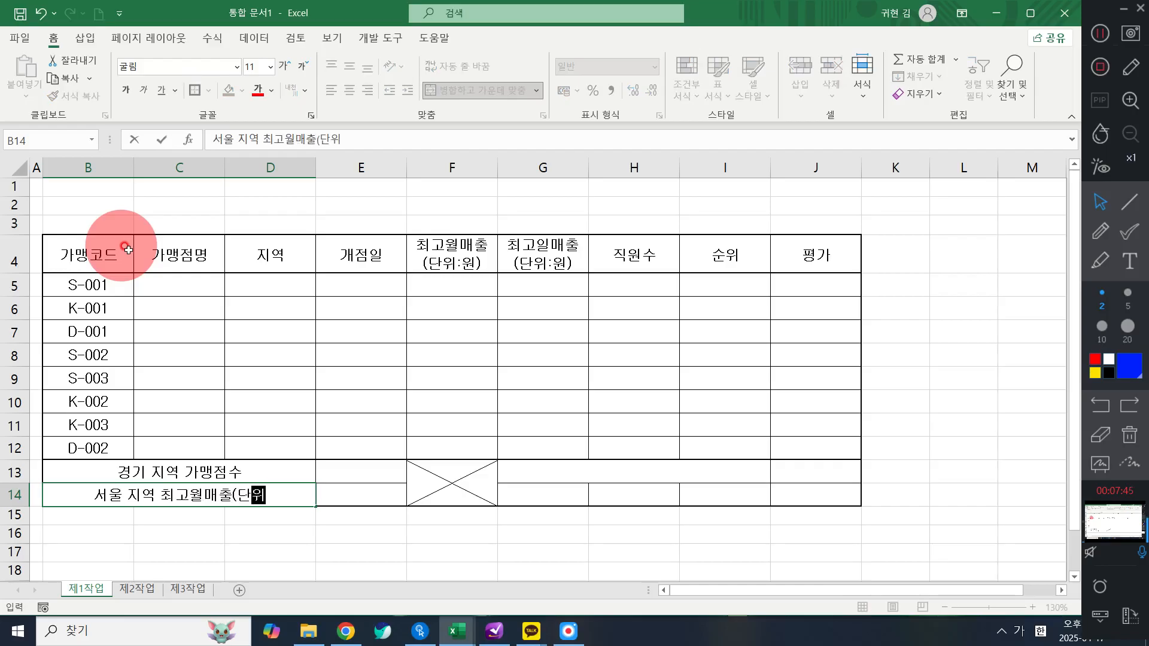
{"action": "type", "text": ":원"}
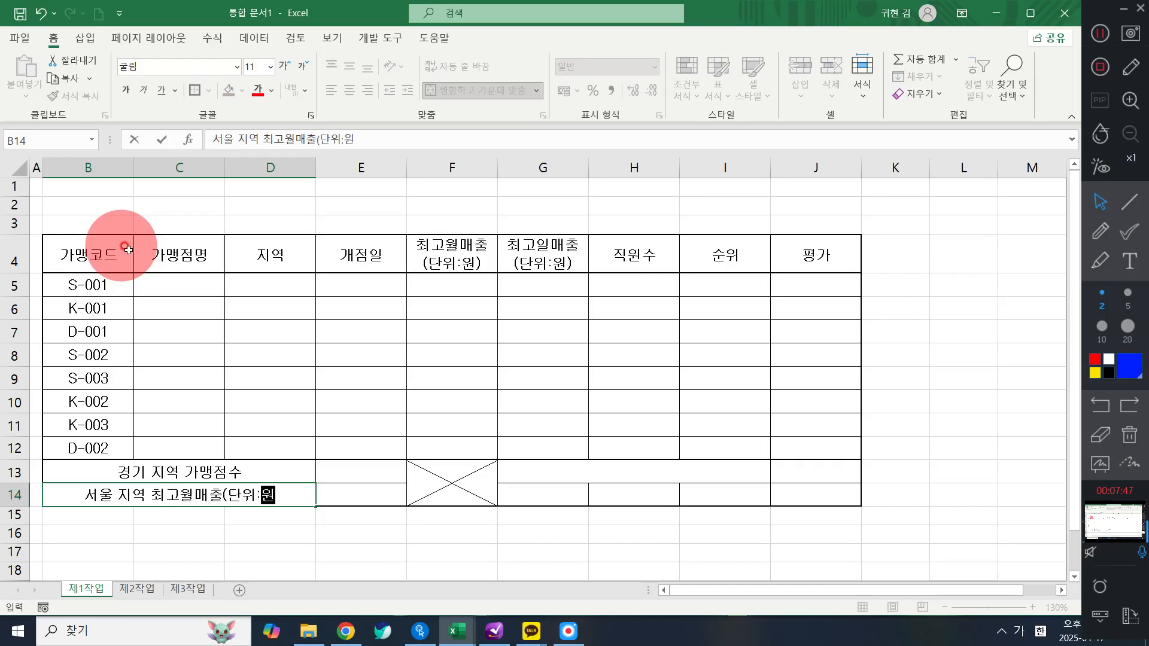
{"action": "type", "text": ") 펴ㅇ균"}
{"action": "key", "text": "Right"}
- Enter the branch names 사당방배점, 수지점 and 서구계백점 in cells C5 through C7
{"action": "key", "text": "Up"}
{"action": "key", "text": "Up"}
{"action": "key", "text": "Left"}
{"action": "key", "text": "Up"}
{"action": "key", "text": "Up"}
{"action": "key", "text": "Up"}
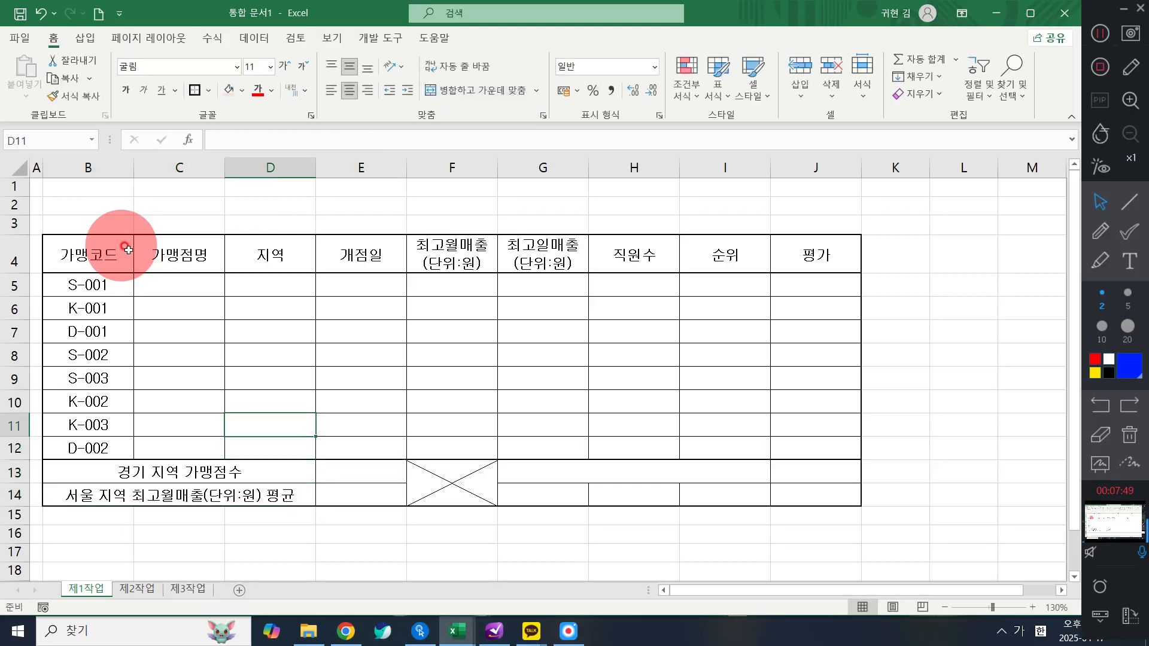
{"action": "key", "text": "Left"}
{"action": "key", "text": "Up"}
{"action": "key", "text": "Up"}
{"action": "key", "text": "Up"}
{"action": "key", "text": "Up"}
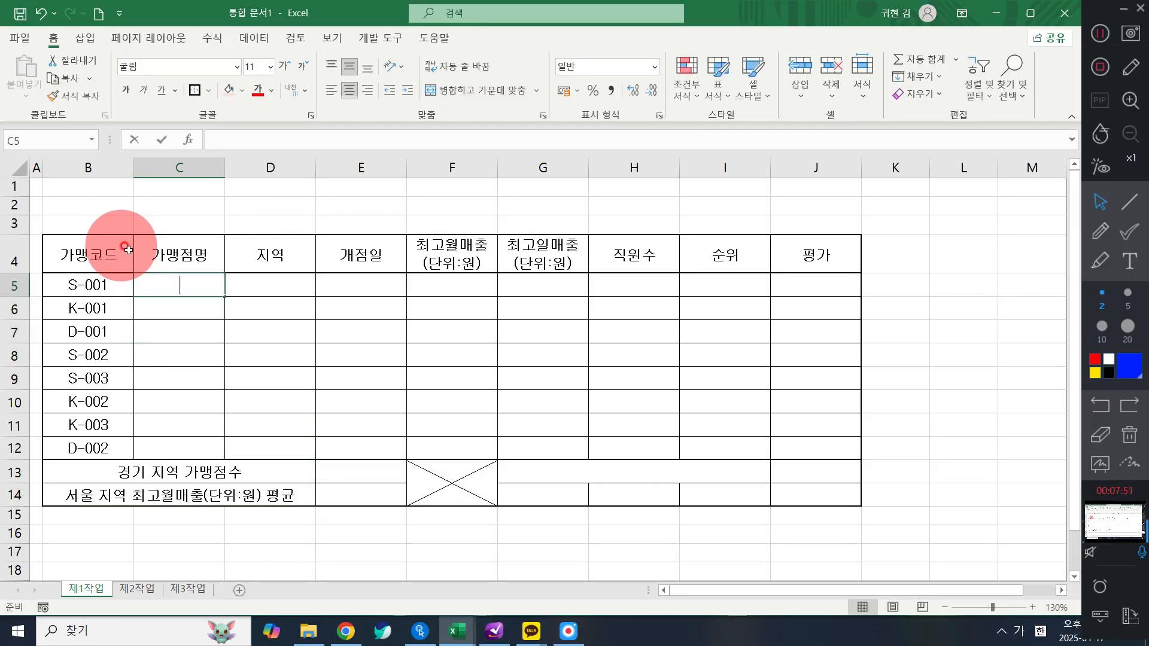
{"action": "type", "text": "사당방배점"}
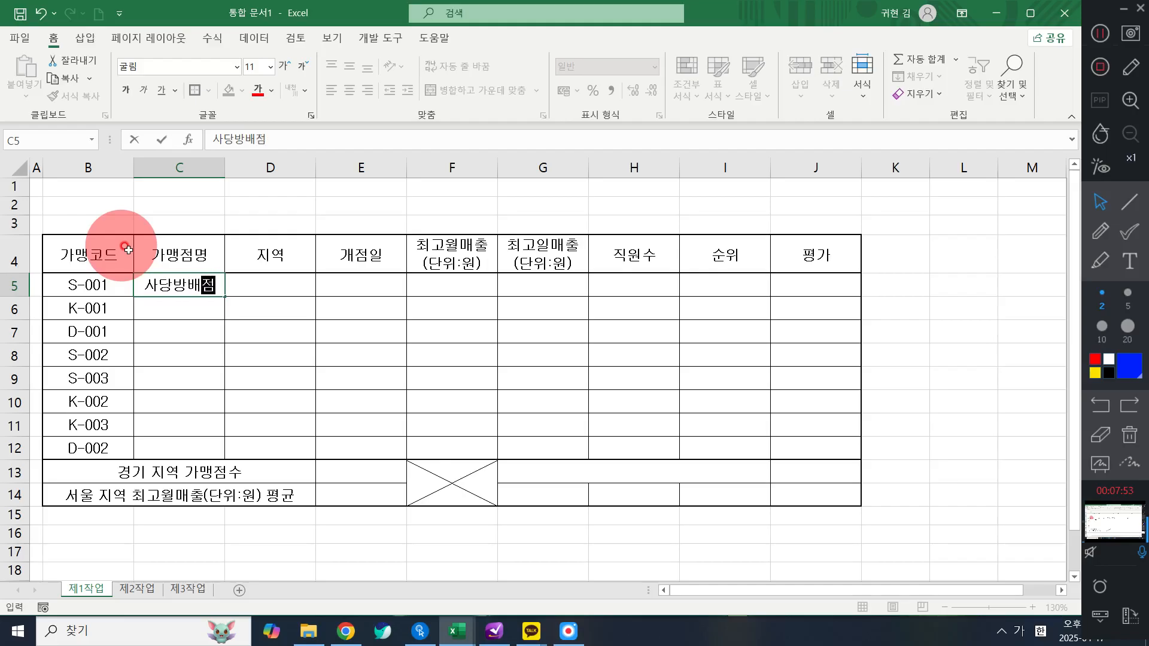
{"action": "key", "text": "Return"}
{"action": "type", "text": "숲지점"}
{"action": "key", "text": "Return"}
{"action": "type", "text": "서구"}
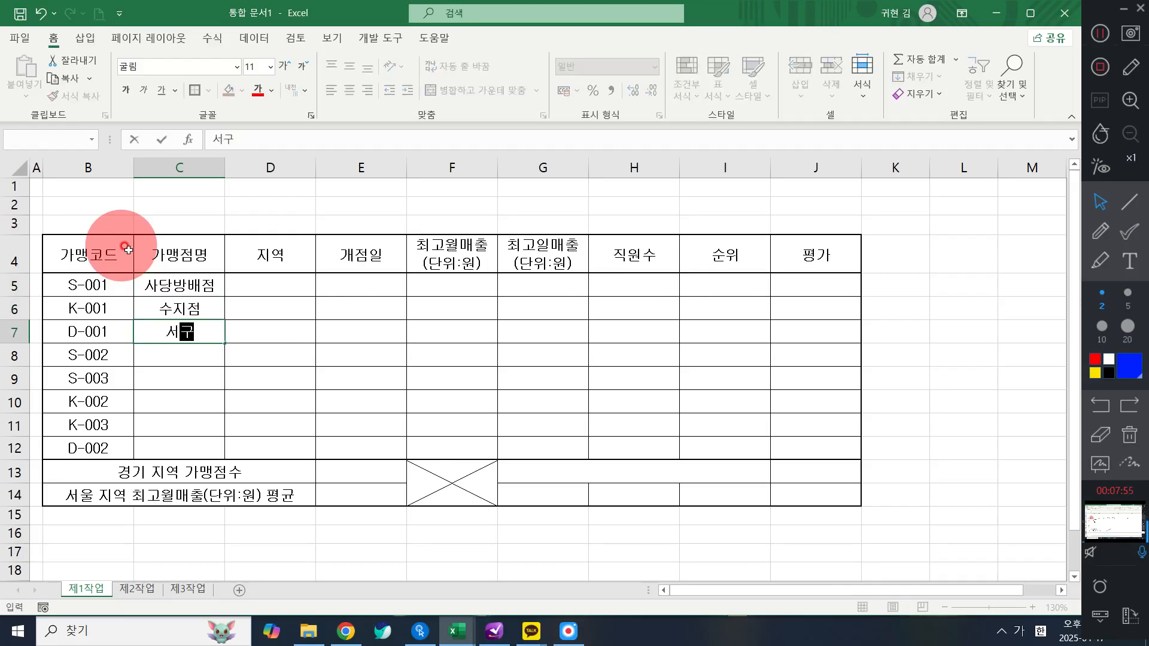
{"action": "type", "text": "계백ㅈ"}
{"action": "key", "text": "Return"}
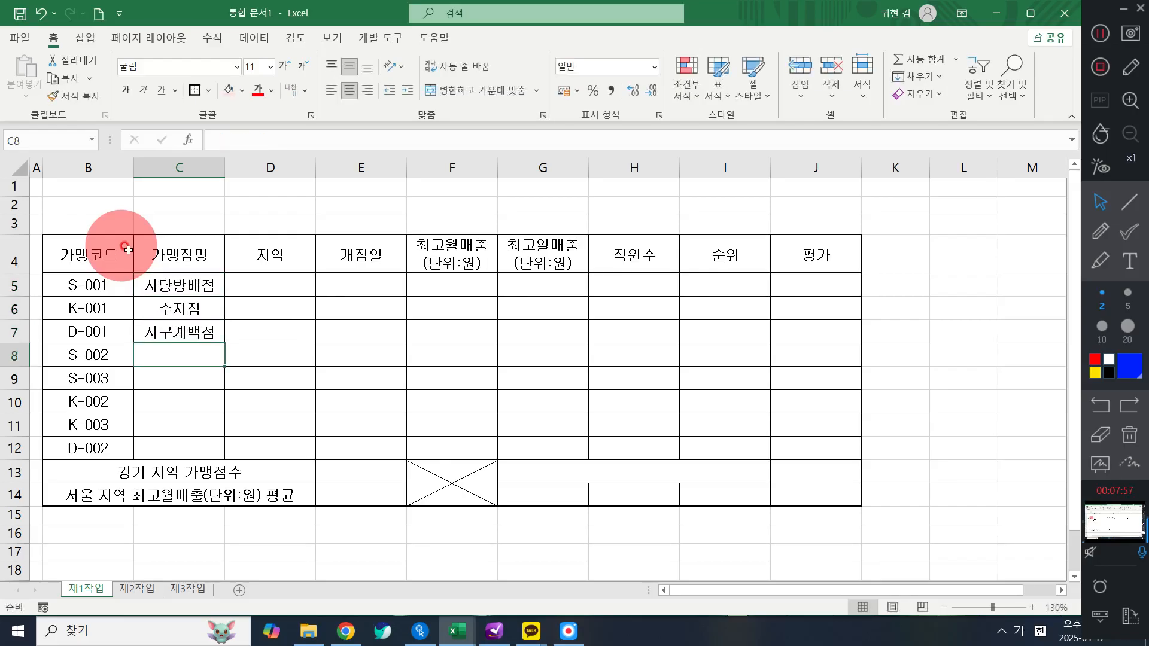
- Enter the branch names 상봉점, 왕십리점, 수원인계점, 안양평촌점 and 유성점 in cells C8 through C12
{"action": "type", "text": "상봉ㅈ점"}
{"action": "key", "text": "Return"}
{"action": "type", "text": "왕심"}
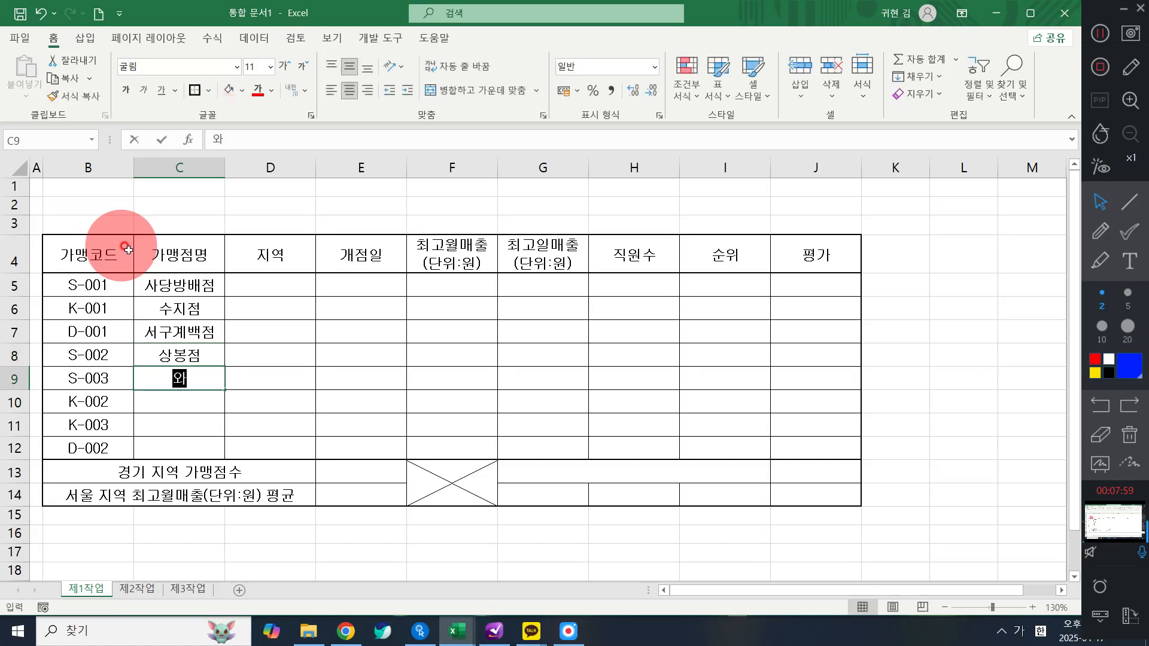
{"action": "type", "text": "리점"}
{"action": "key", "text": "Return"}
{"action": "type", "text": "수원"}
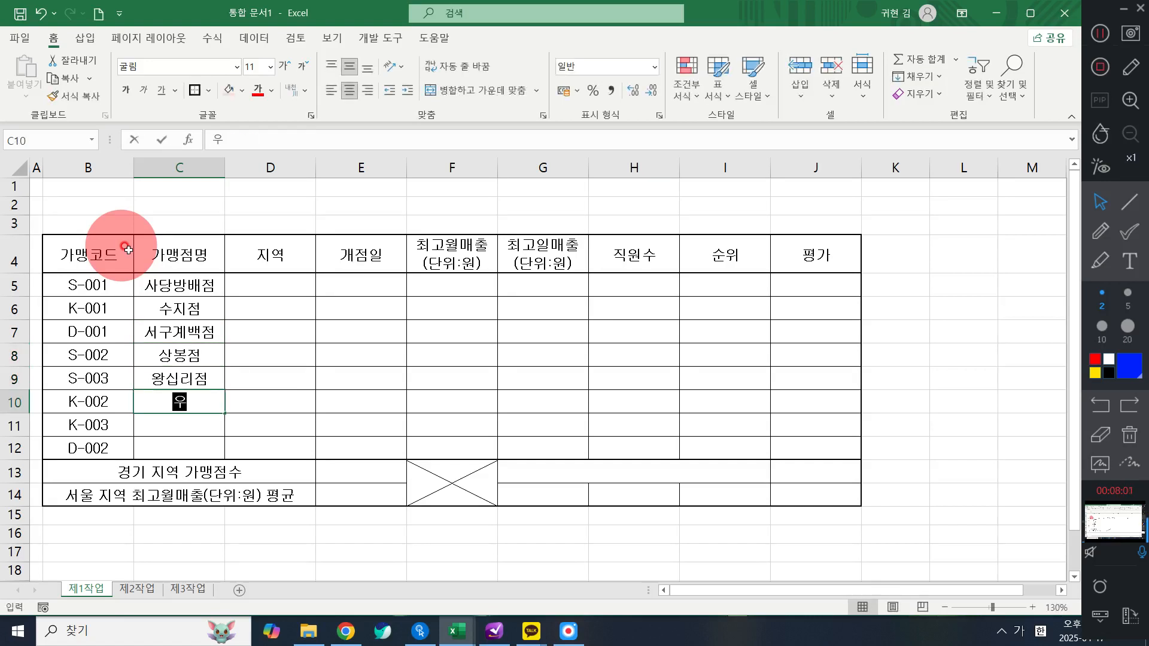
{"action": "type", "text": "인계점"}
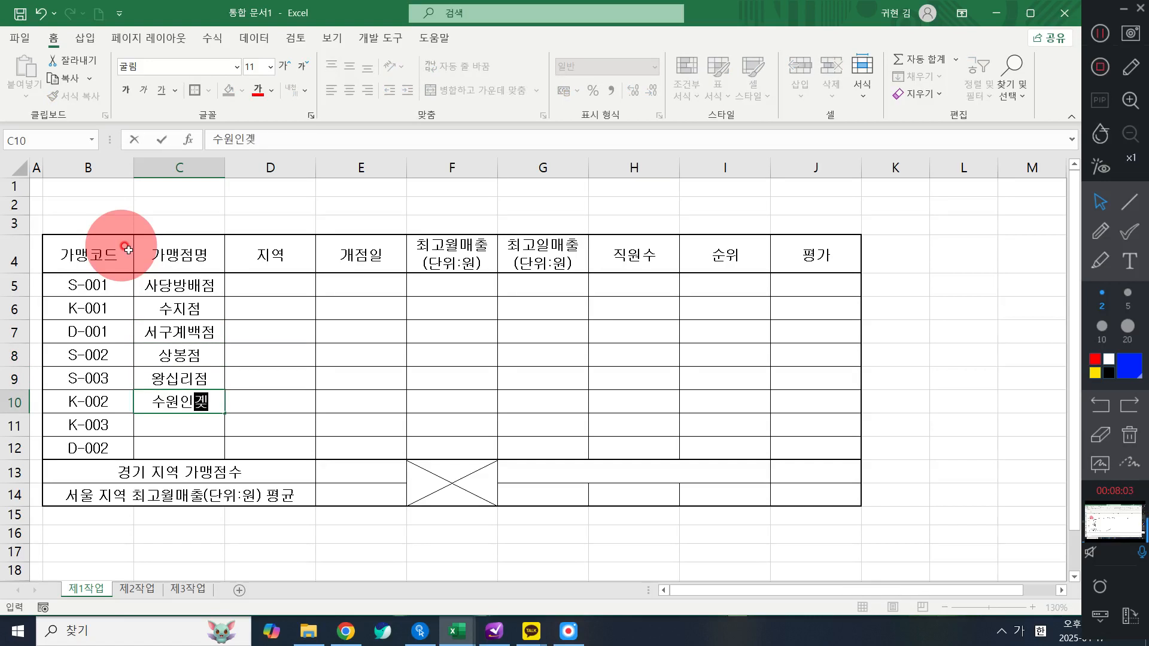
{"action": "key", "text": "Return"}
{"action": "type", "text": "ㅇ양평촌점"}
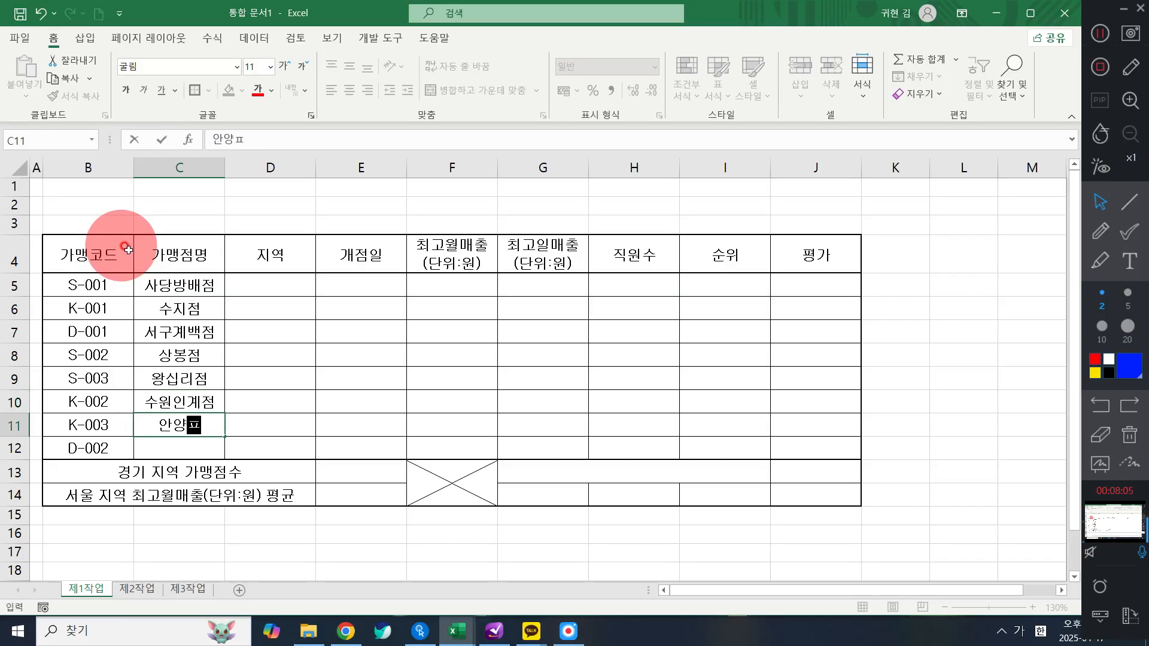
{"action": "key", "text": "Return"}
{"action": "type", "text": "유성점"}
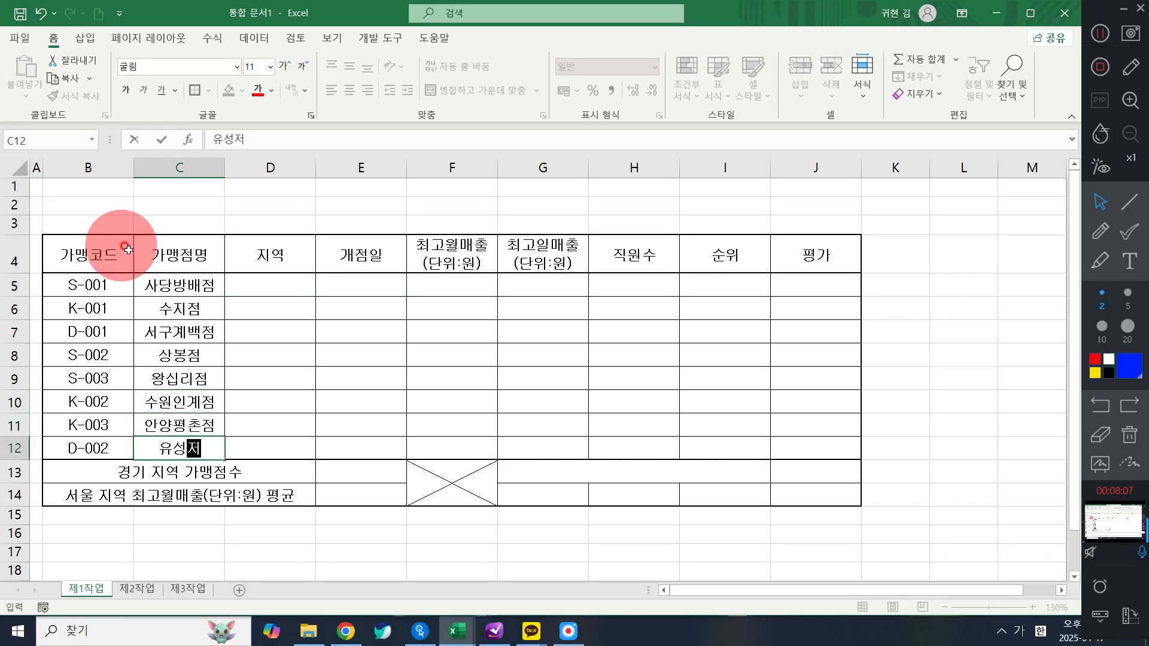
{"action": "key", "text": "Right"}
- Enter the regions 서울, 경기 and 대전 in cells D5 through D7
{"action": "key", "text": "Up"}
{"action": "key", "text": "Up"}
{"action": "key", "text": "Up"}
{"action": "key", "text": "Up"}
{"action": "key", "text": "Up"}
{"action": "key", "text": "Up"}
{"action": "key", "text": "Up"}
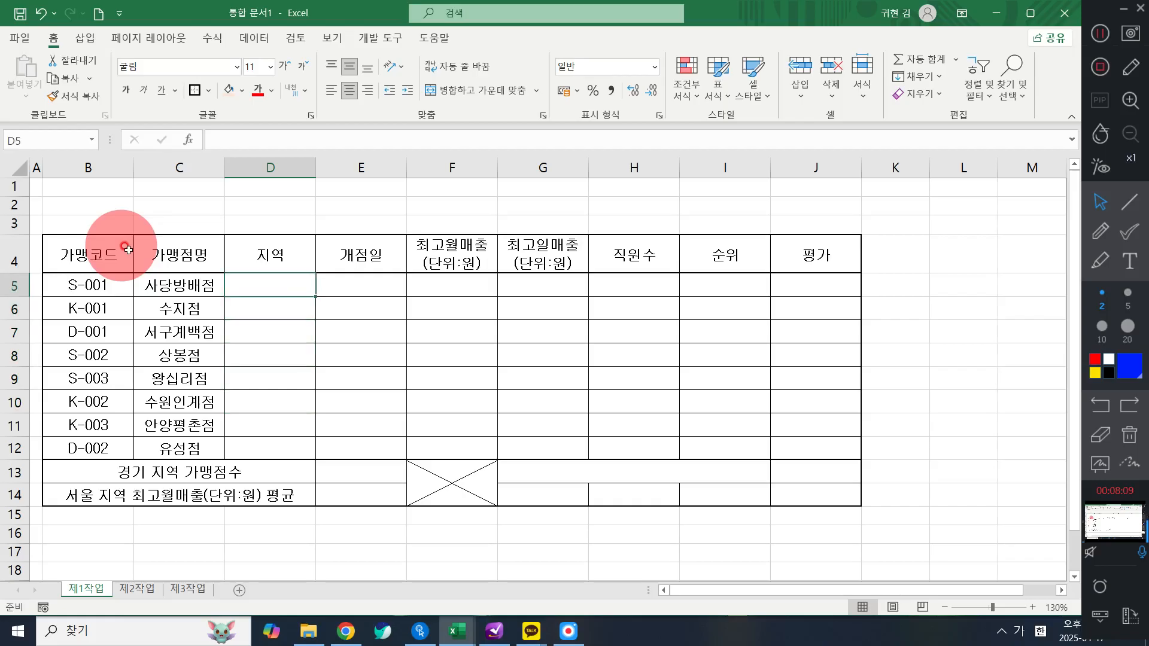
{"action": "type", "text": "서울"}
{"action": "key", "text": "Return"}
{"action": "type", "text": "겨ㅇ기"}
{"action": "key", "text": "Return"}
{"action": "type", "text": "대전"}
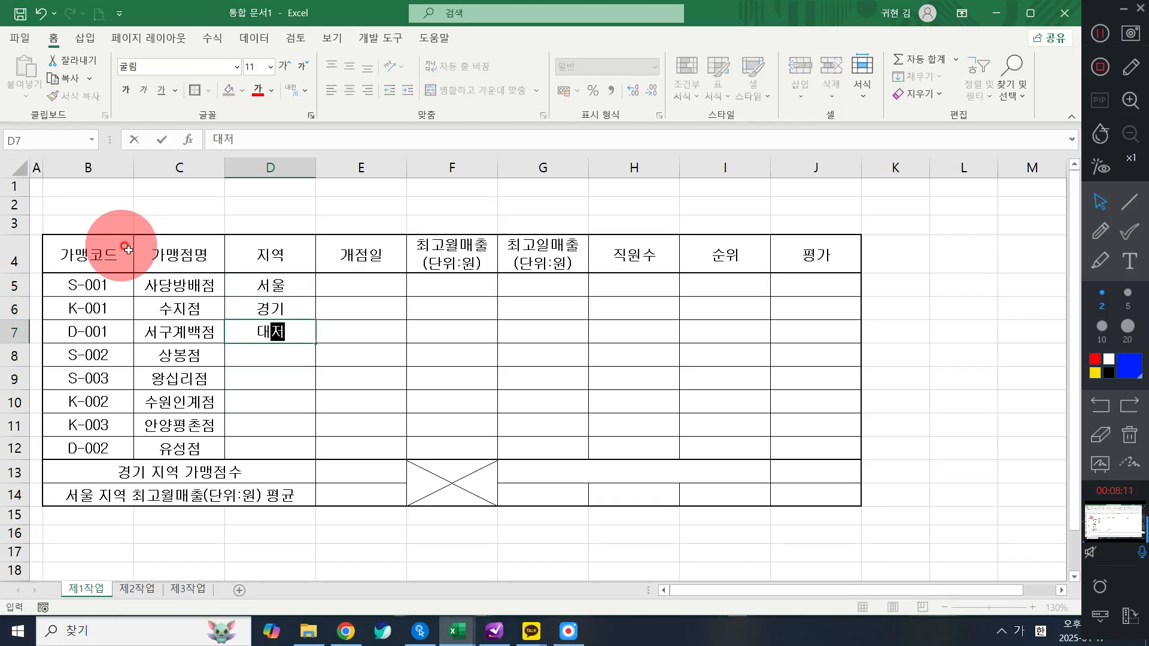
{"action": "key", "text": "Return"}
- Enter the regions 서울, 서울, 경기, 경기 and 대전 in cells D8 through D12
{"action": "type", "text": "서울"}
{"action": "key", "text": "Return"}
{"action": "type", "text": "서울"}
{"action": "key", "text": "Return"}
{"action": "type", "text": "경기"}
{"action": "key", "text": "Return"}
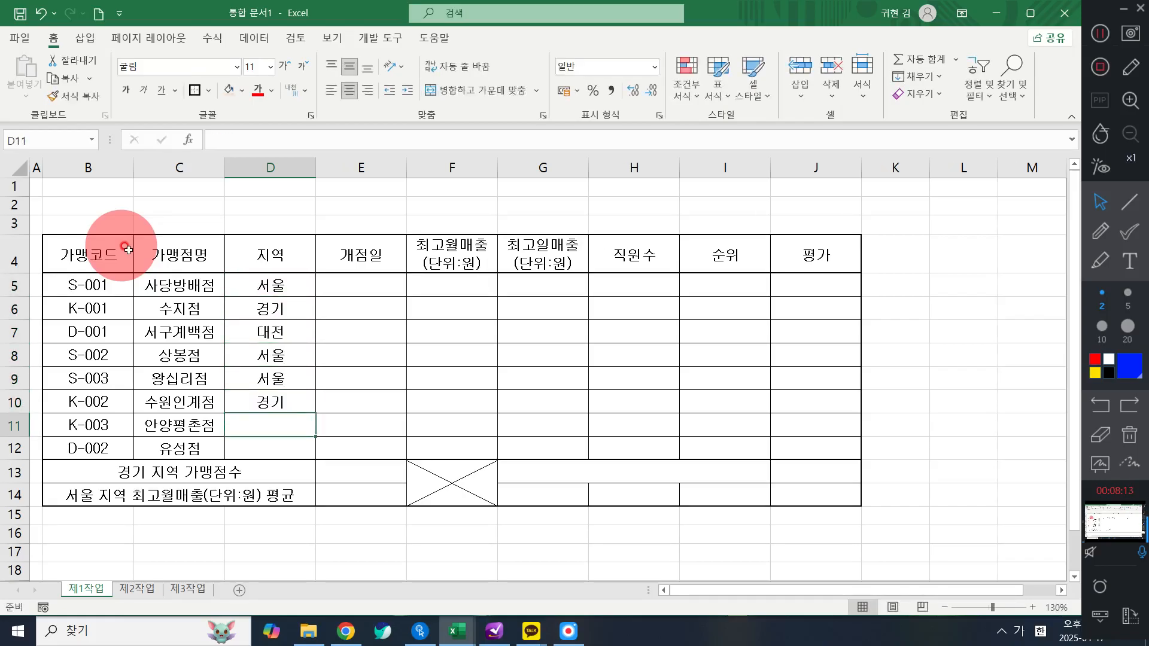
{"action": "type", "text": "경기"}
{"action": "key", "text": "Return"}
{"action": "type", "text": "대전"}
{"action": "key", "text": "Return"}
- Enter the opening dates 2024-01-20 and 2023-11-10 in cells E5 and E6
{"action": "key", "text": "Right"}
{"action": "key", "text": "Up"}
{"action": "key", "text": "Up"}
{"action": "key", "text": "Up"}
{"action": "key", "text": "Up"}
{"action": "key", "text": "Up"}
{"action": "key", "text": "Up"}
{"action": "key", "text": "Up"}
{"action": "key", "text": "Up"}
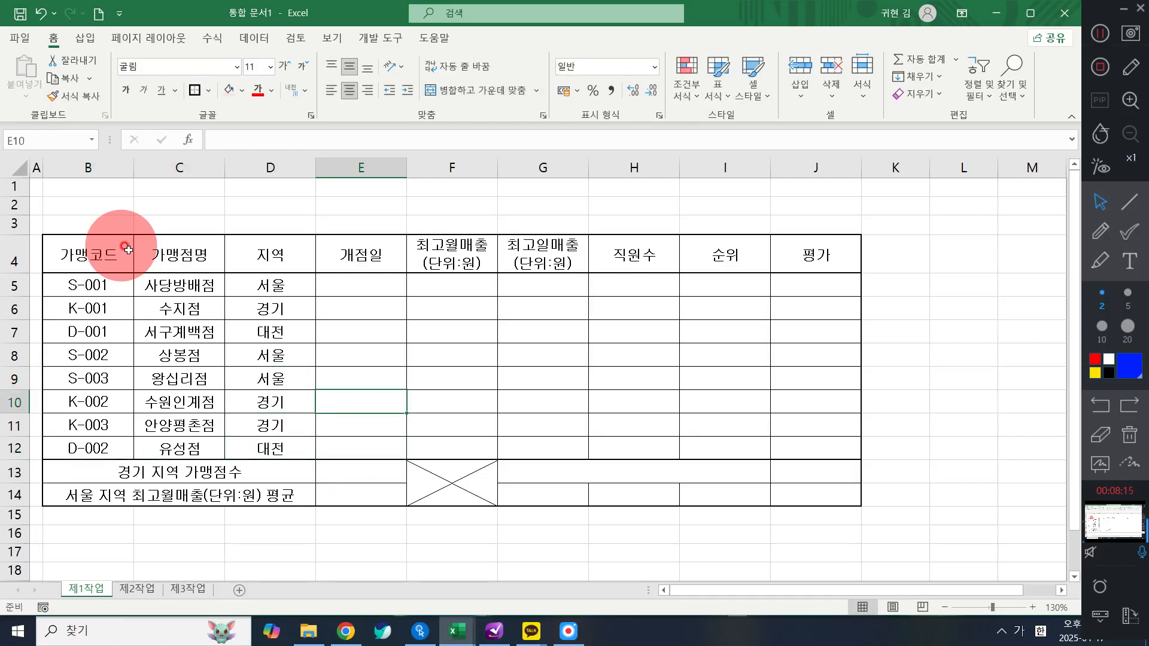
{"action": "type", "text": "20"}
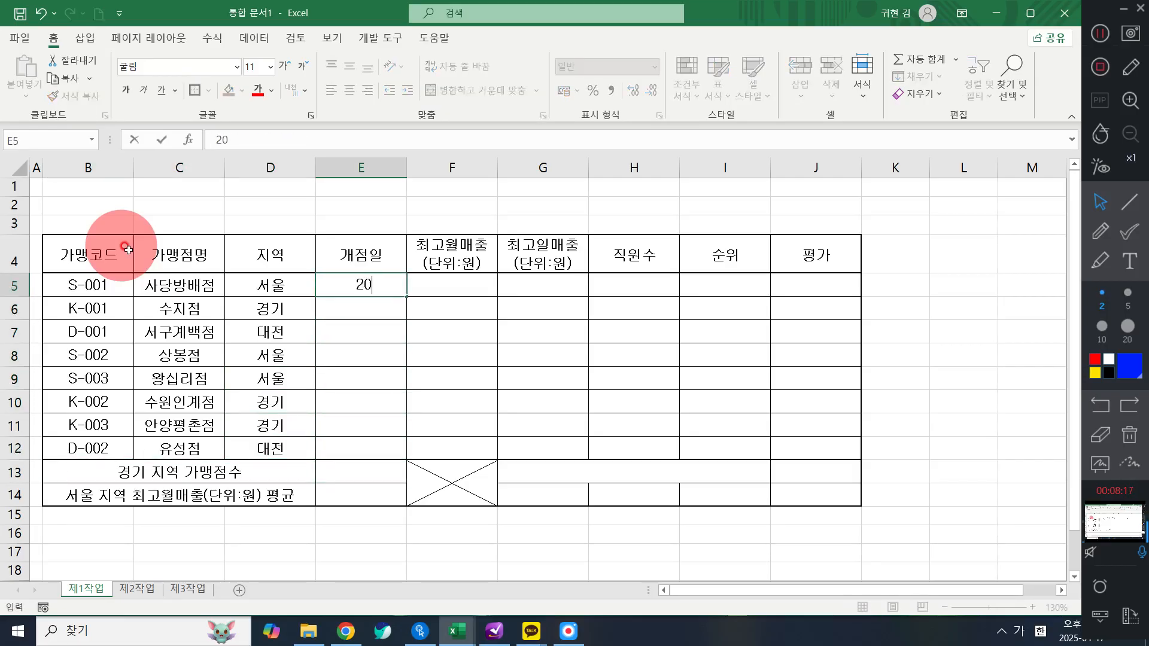
{"action": "type", "text": "24-01-209"}
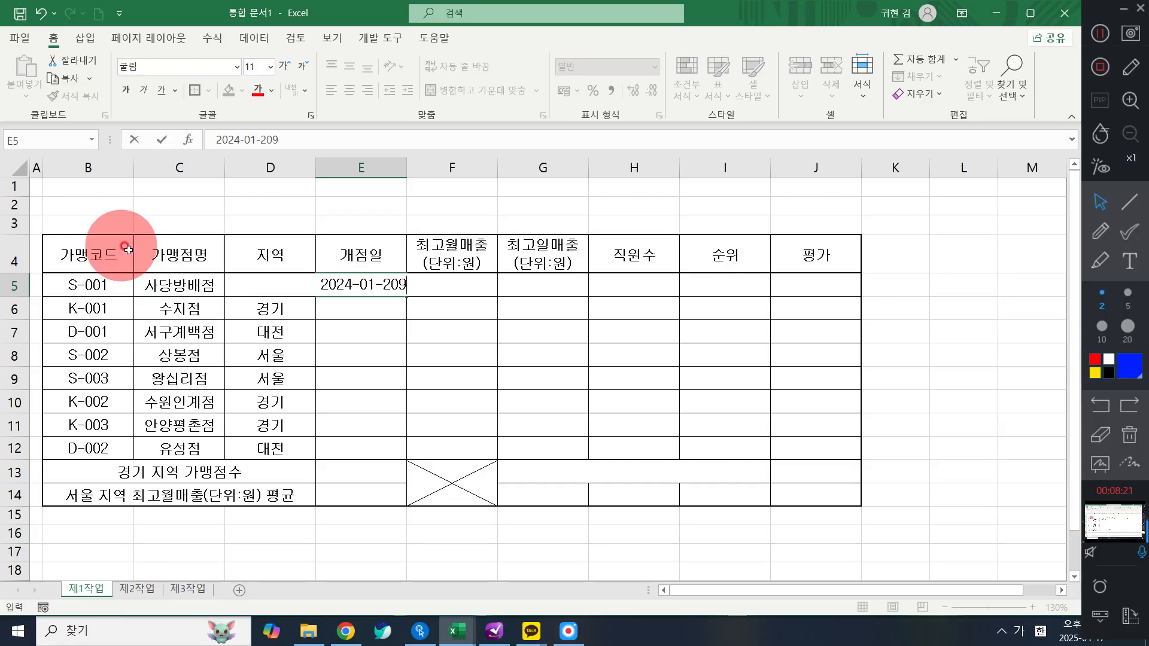
{"action": "key", "text": "Return"}
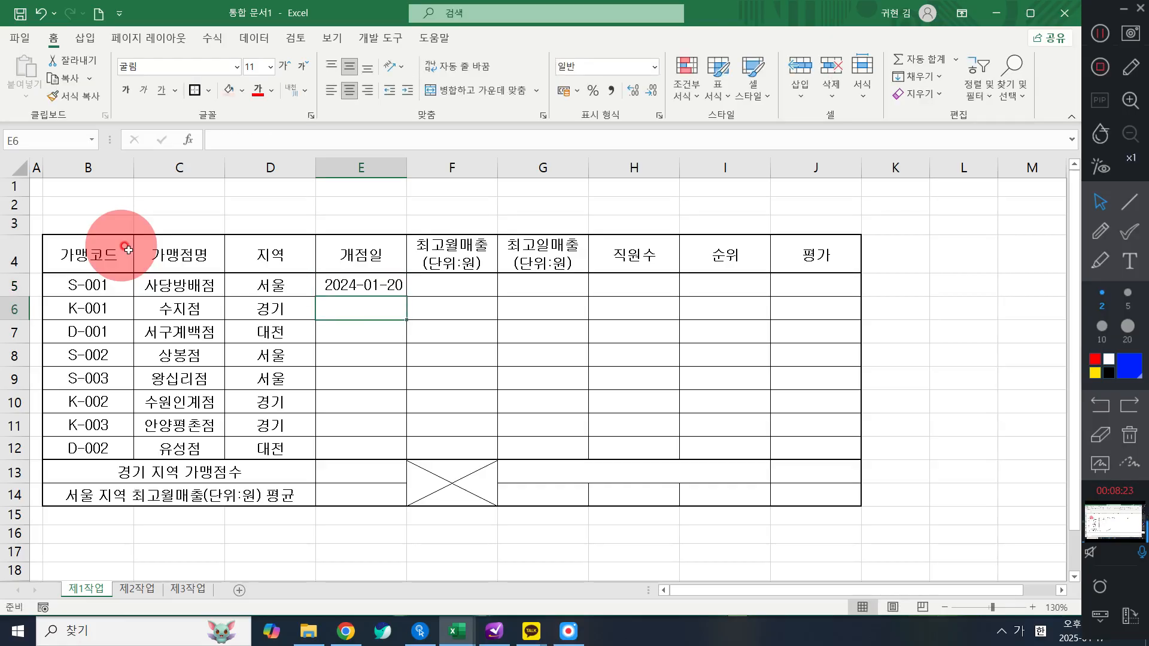
{"action": "type", "text": "2023-11-1"}
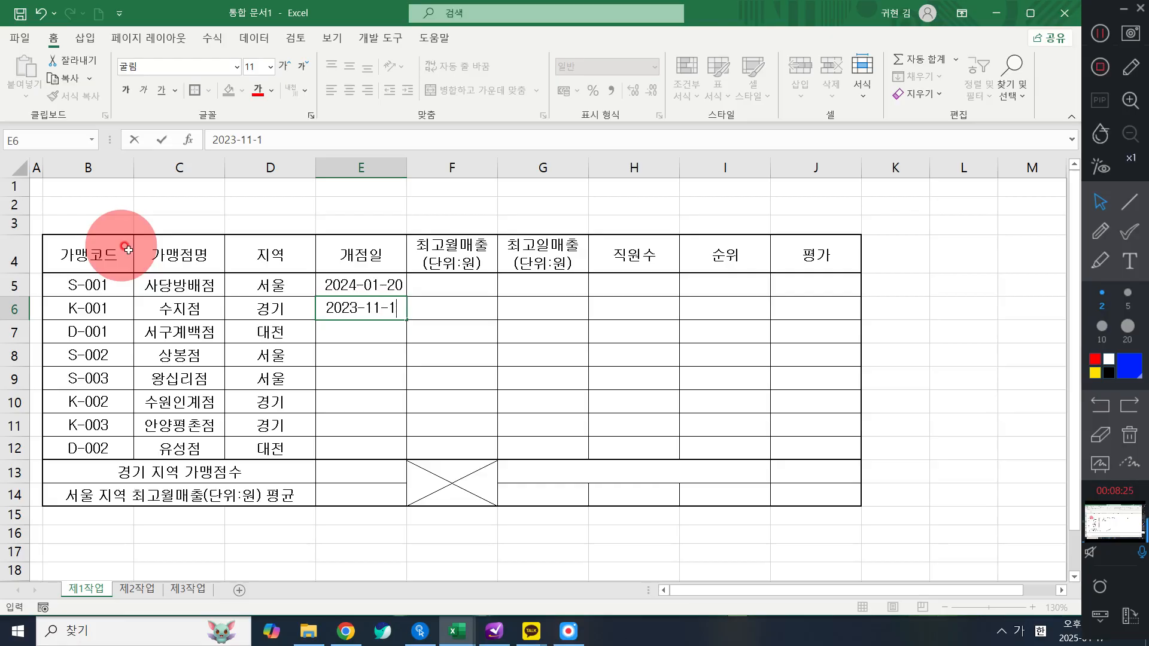
{"action": "type", "text": "0"}
{"action": "key", "text": "Return"}
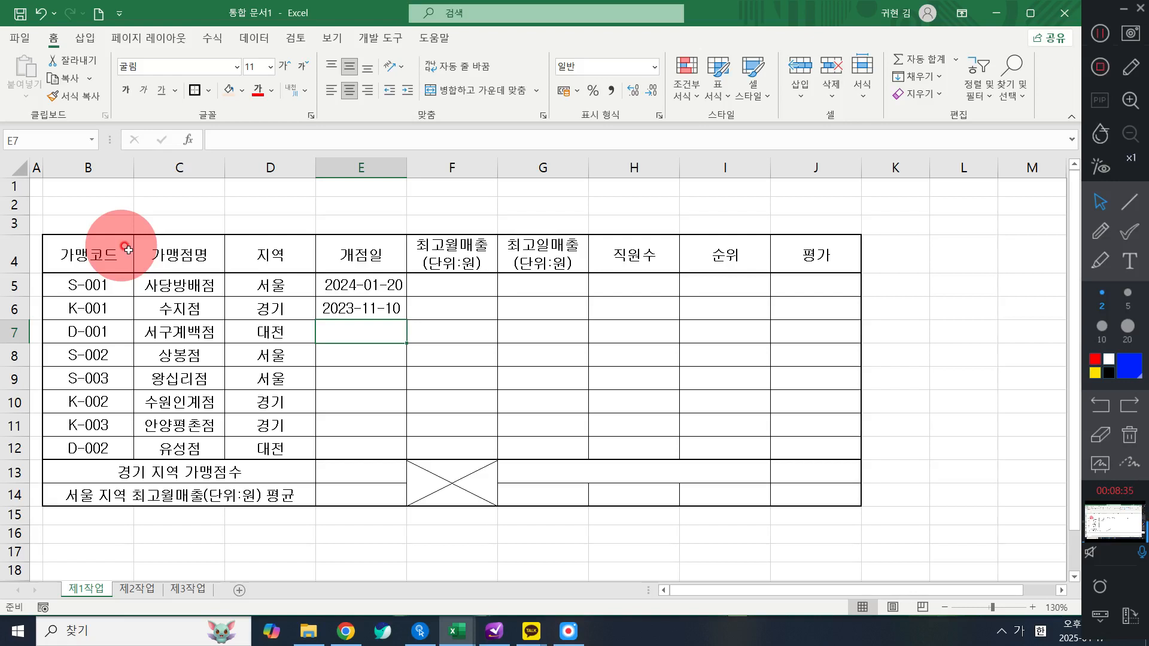
- Enter the opening dates 2024-06-20 and 2025-01-20 in cells E7 and E8
{"action": "type", "text": "22"}
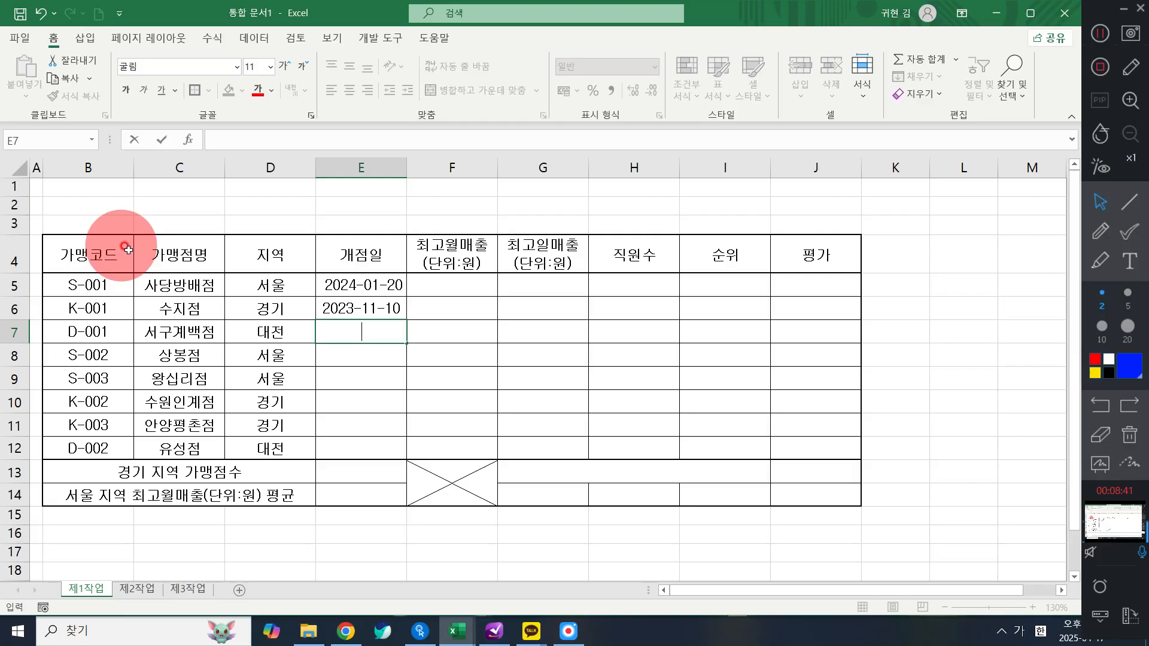
{"action": "type", "text": "23023"}
{"action": "key", "text": "BackSpace"}
{"action": "key", "text": "BackSpace"}
{"action": "key", "text": "BackSpace"}
{"action": "key", "text": "BackSpace"}
{"action": "type", "text": "20240"}
{"action": "key", "text": "BackSpace"}
{"action": "type", "text": "-06-20"}
{"action": "key", "text": "Return"}
{"action": "type", "text": "2025"}
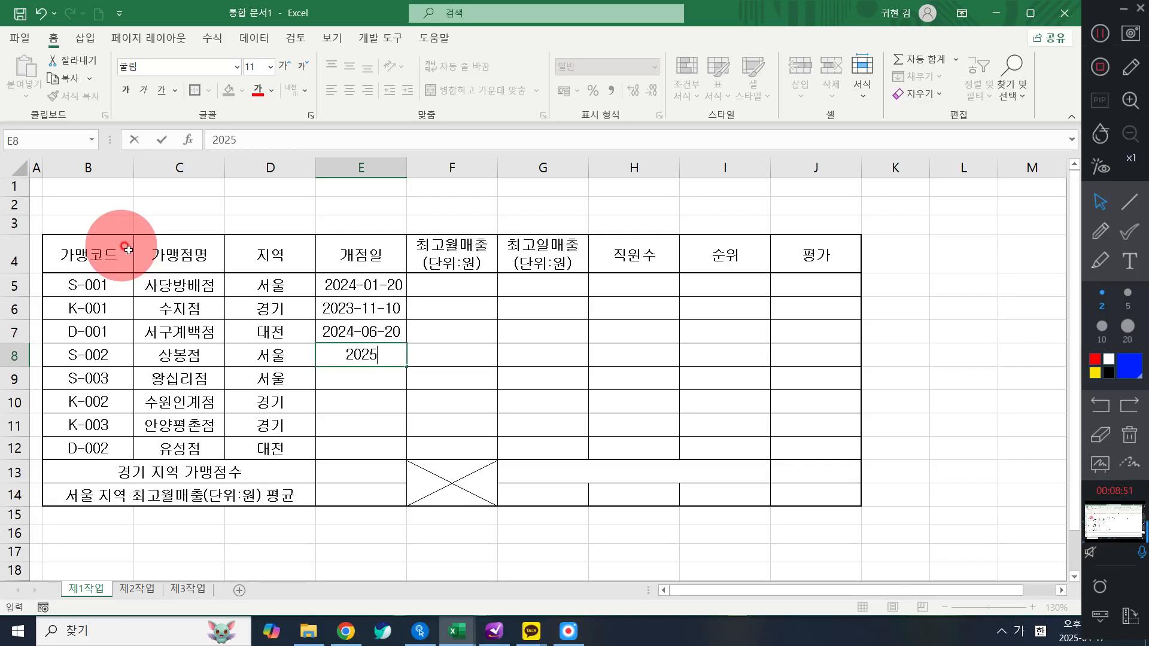
{"action": "type", "text": "-01-20"}
{"action": "key", "text": "Return"}
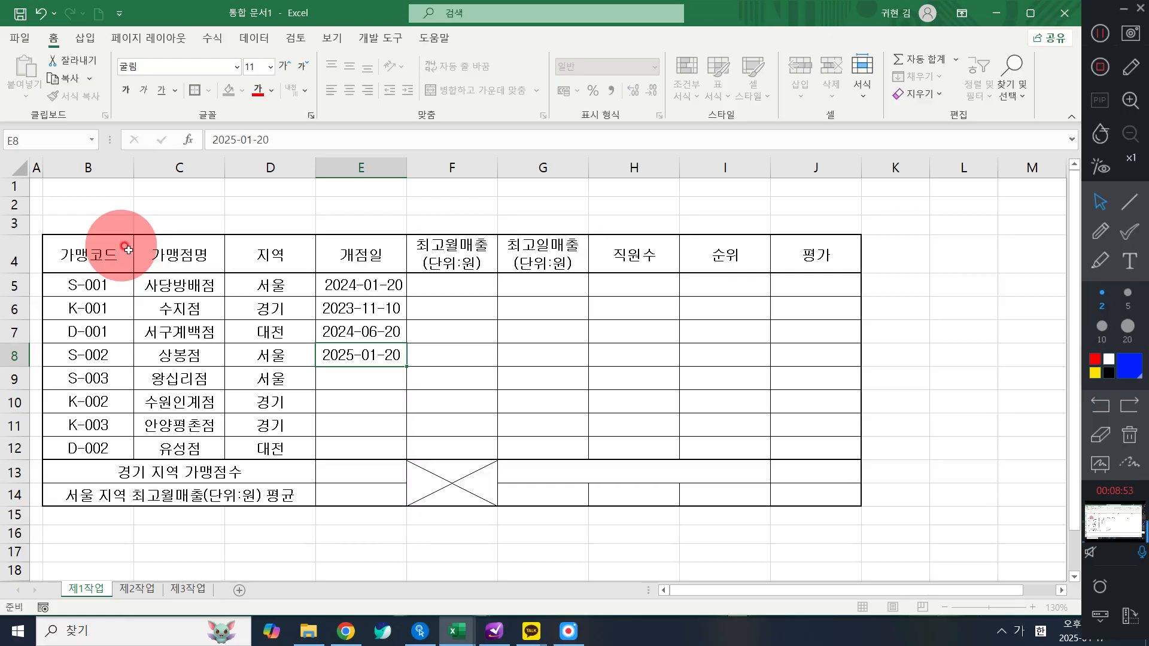
{"action": "type", "text": "2024-412"}
{"action": "key", "text": "BackSpace"}
{"action": "key", "text": "BackSpace"}
{"action": "key", "text": "BackSpace"}
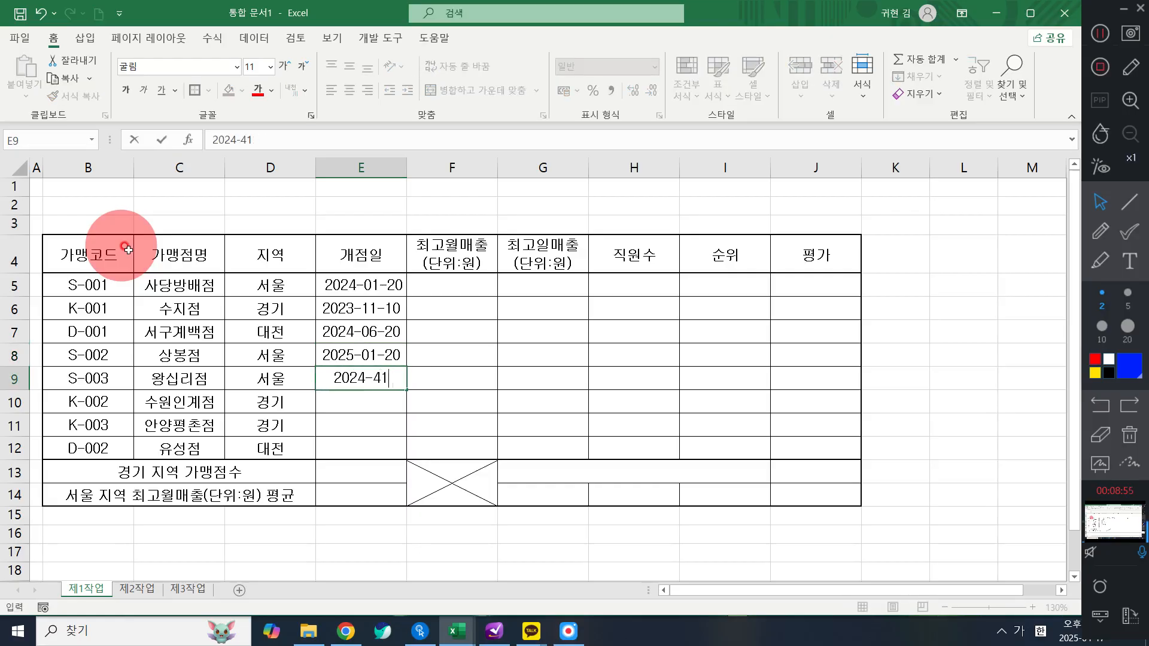
{"action": "type", "text": "12"}
{"action": "key", "text": "BackSpace"}
{"action": "type", "text": "10"}
{"action": "key", "text": "Return"}
{"action": "type", "text": "20"}
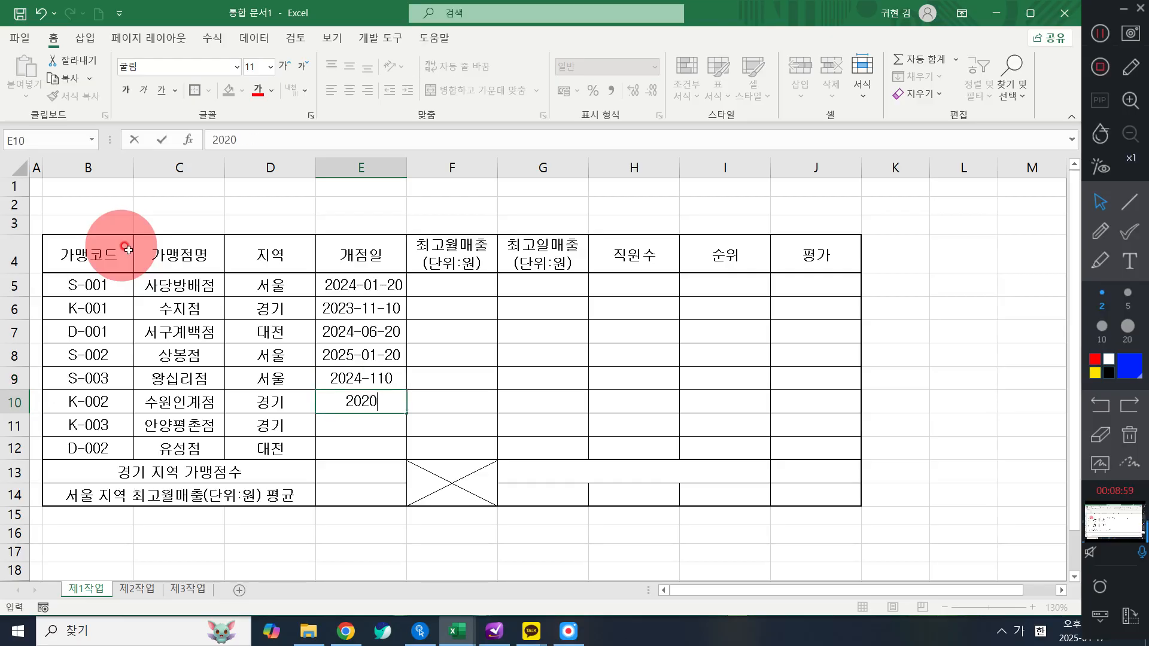
{"action": "type", "text": "24-"}
{"action": "key", "text": "BackSpace"}
{"action": "key", "text": "BackSpace"}
{"action": "key", "text": "BackSpace"}
{"action": "type", "text": "24-"}
{"action": "key", "text": "ctrl+Return"}
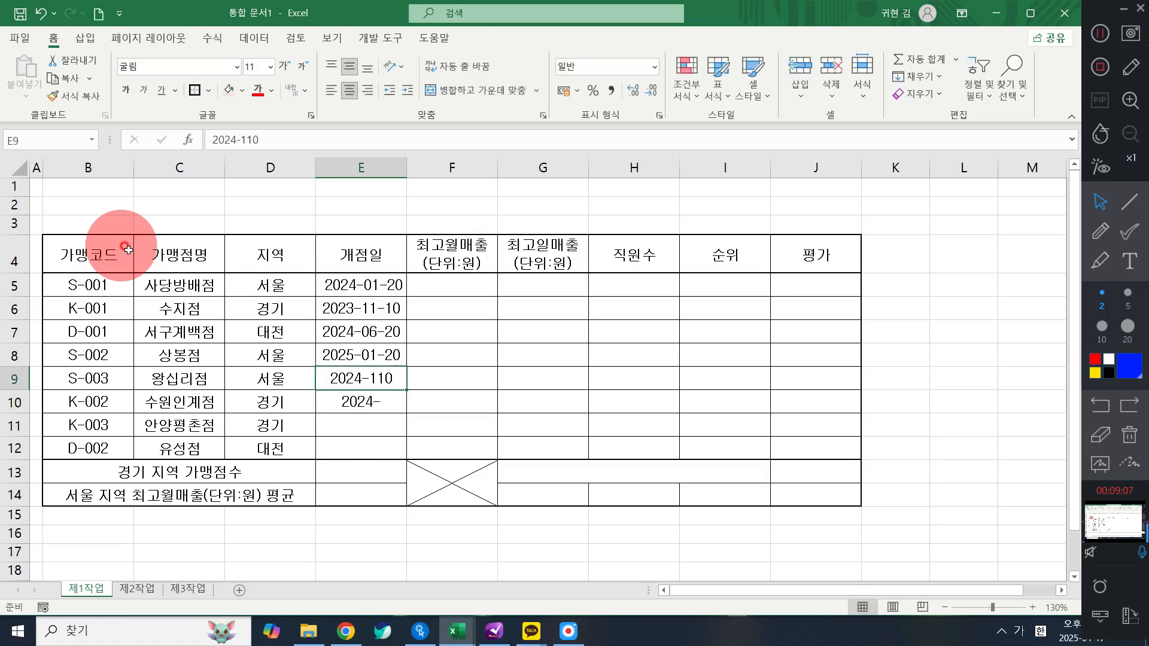
{"action": "key", "text": "Up"}
{"action": "type", "text": "202412-10"}
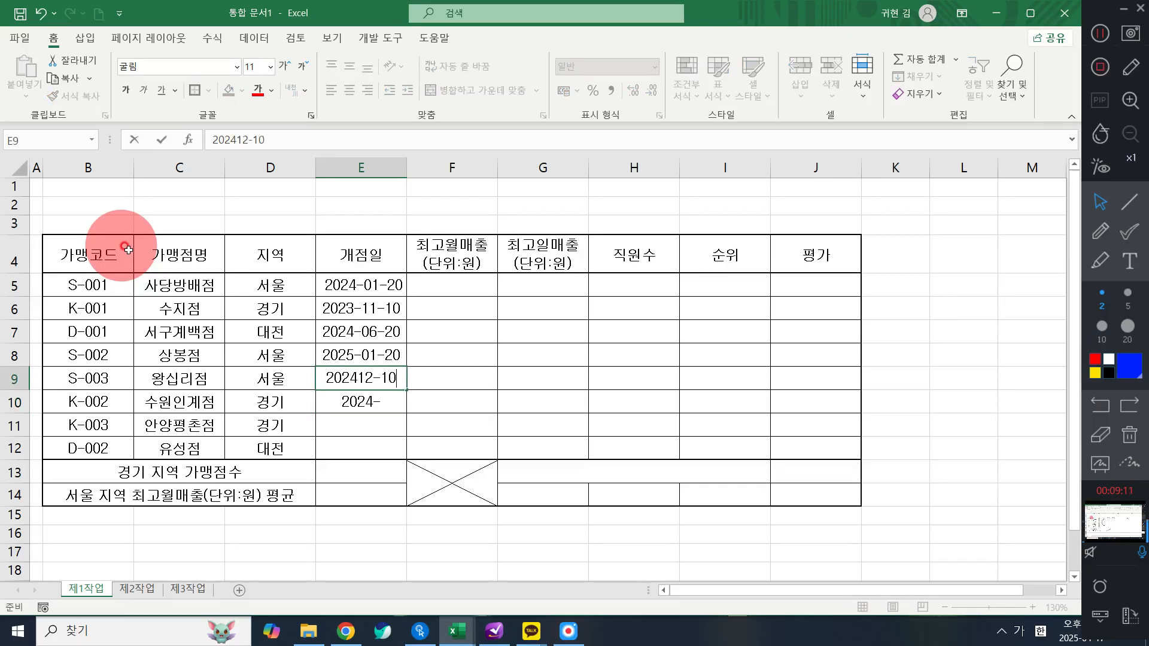
{"action": "key", "text": "Return"}
{"action": "type", "text": "2040"}
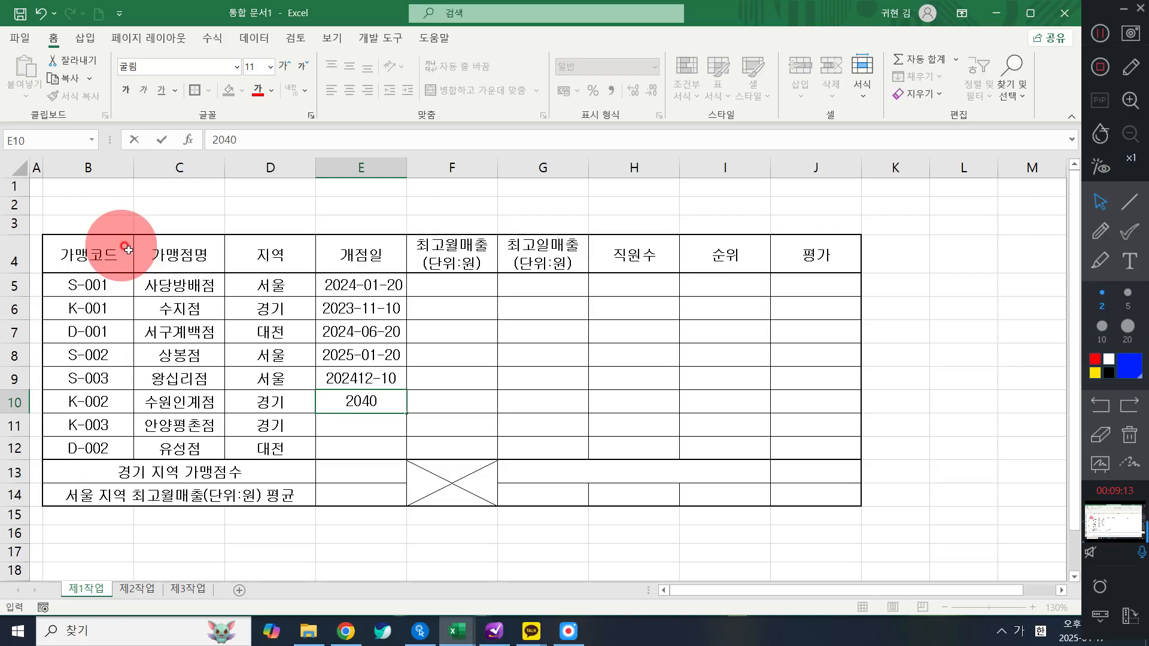
{"action": "type", "text": "----"}
{"action": "key", "text": "BackSpace"}
{"action": "key", "text": "BackSpace"}
{"action": "key", "text": "BackSpace"}
{"action": "key", "text": "BackSpace"}
{"action": "key", "text": "BackSpace"}
{"action": "key", "text": "BackSpace"}
{"action": "key", "text": "BackSpace"}
- Enter the opening dates 2024-12-10 and 2024-05-20 in cells E9 and E10
{"action": "key", "text": "Up"}
{"action": "type", "text": "2024-12"}
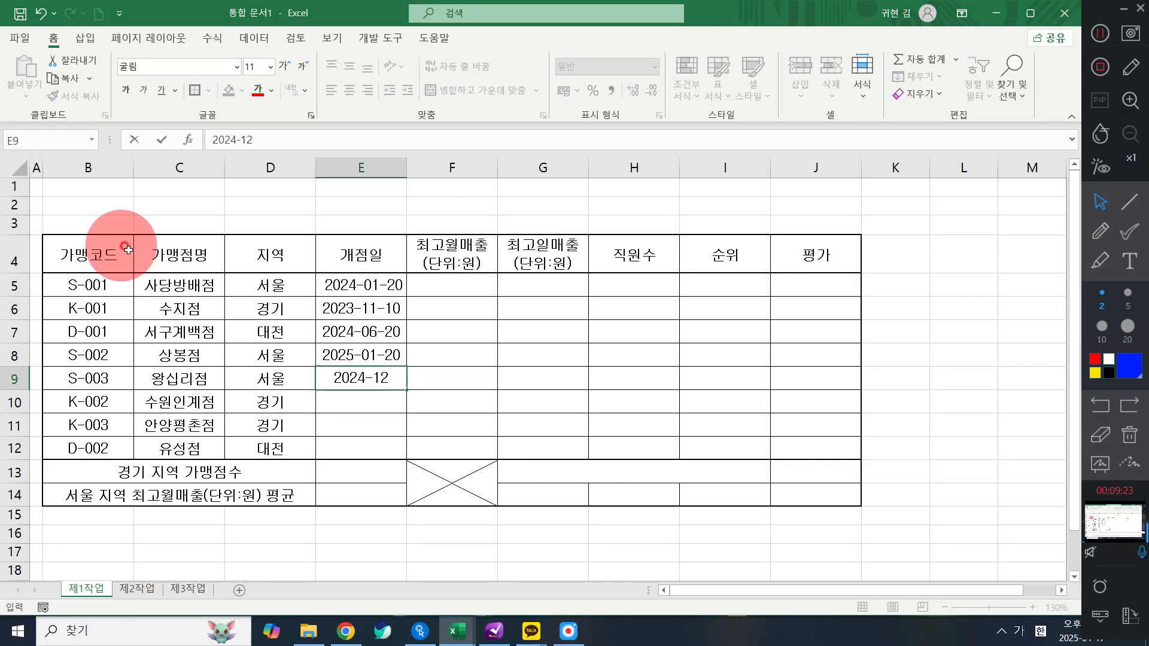
{"action": "type", "text": "-10"}
{"action": "key", "text": "Return"}
{"action": "type", "text": "20"}
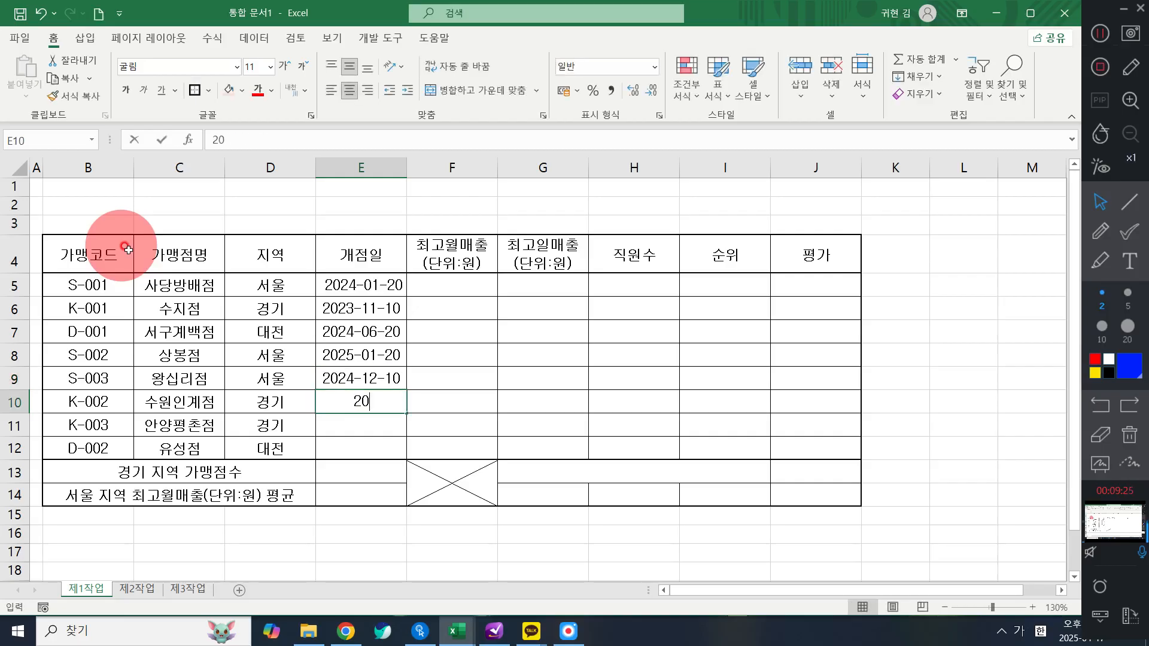
{"action": "type", "text": "24-05-"}
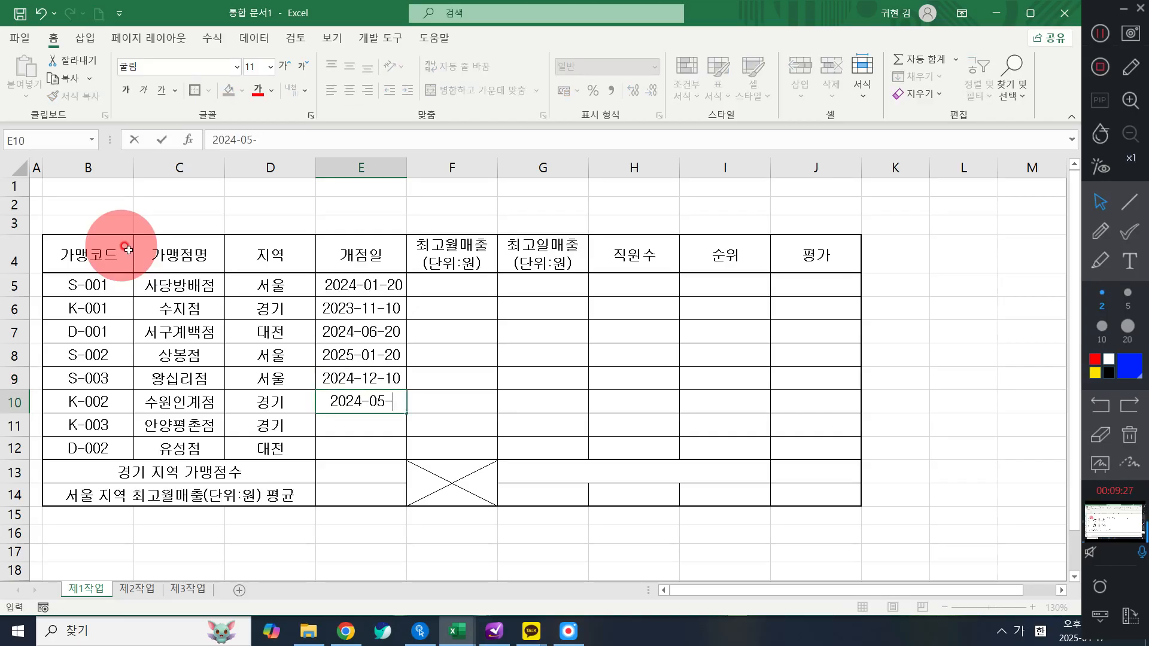
{"action": "type", "text": "20"}
{"action": "key", "text": "Return"}
- Enter the opening dates 2025-02-10 and 2023-12-10 in cells E11 and E12
{"action": "type", "text": "2025-"}
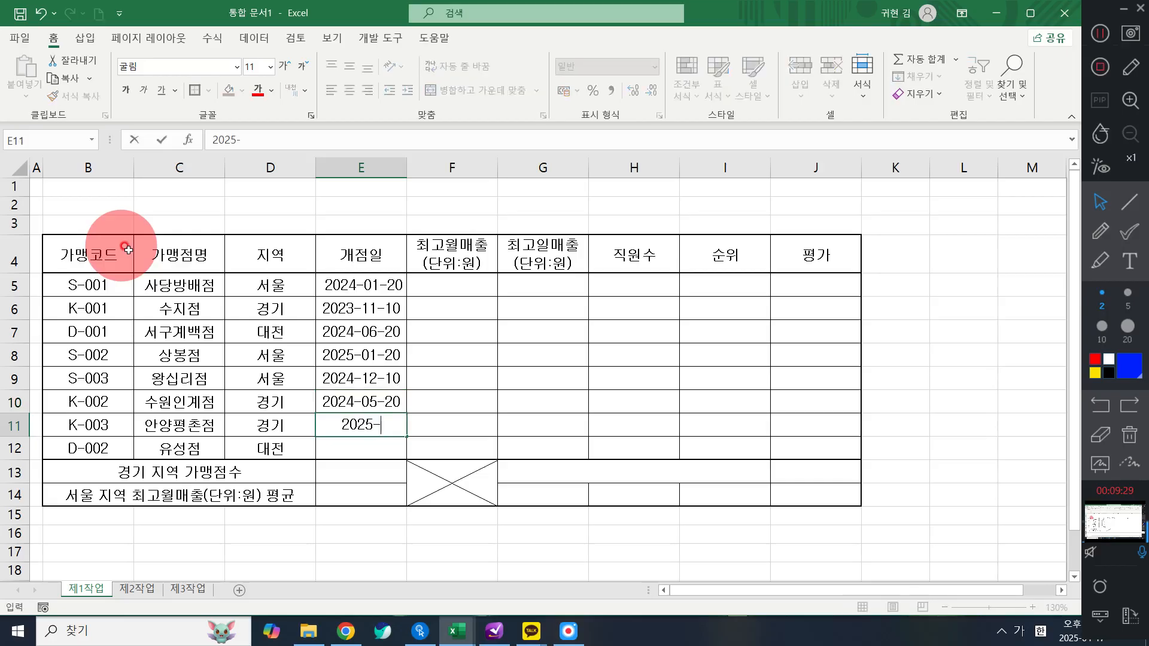
{"action": "type", "text": "02-10"}
{"action": "key", "text": "Return"}
{"action": "type", "text": "202"}
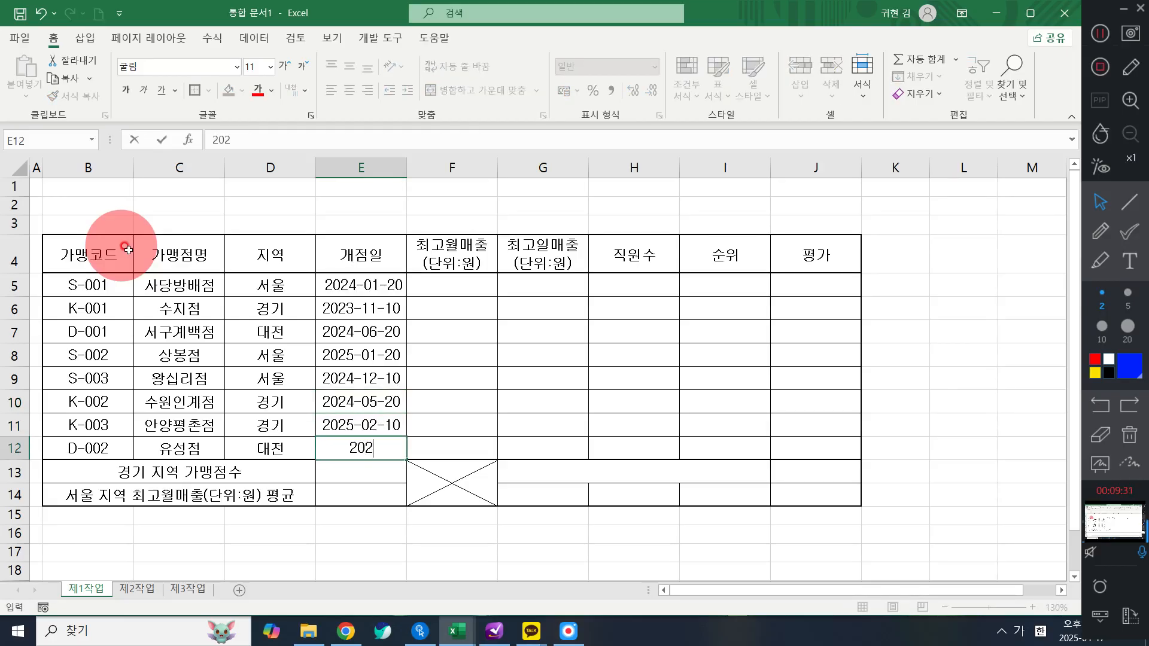
{"action": "type", "text": "3-12-10"}
{"action": "key", "text": "Return"}
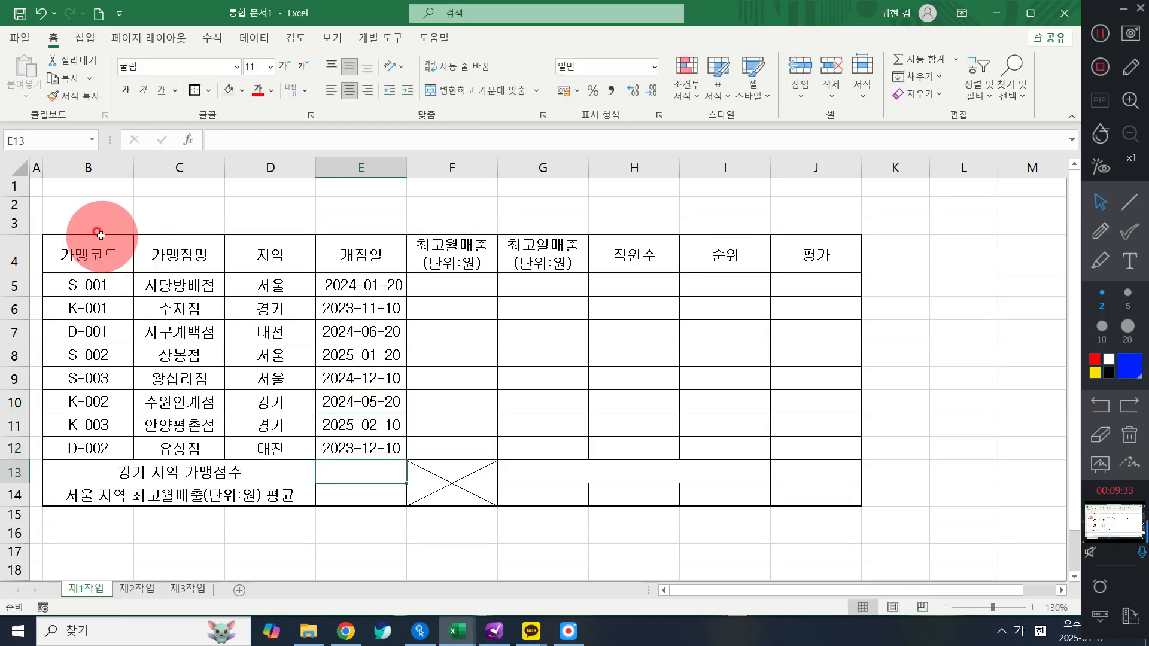
{"action": "left_click_drag", "start_coordinate": [450, 290], "coordinate": [619, 443]}
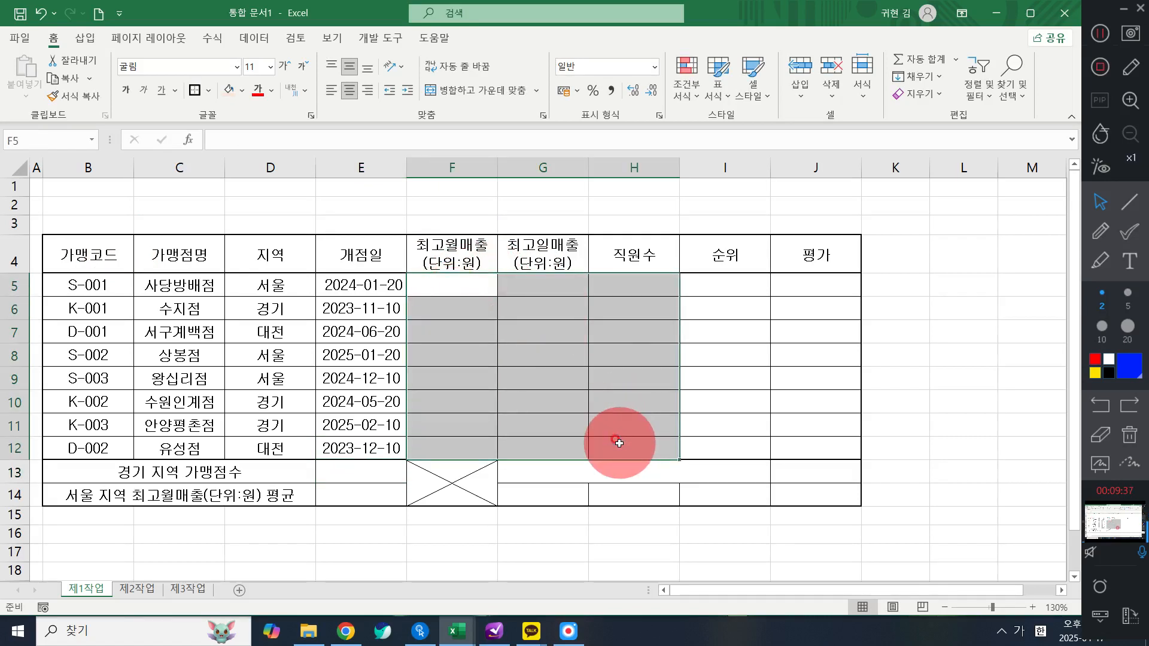
{"action": "type", "text": "615000000"}
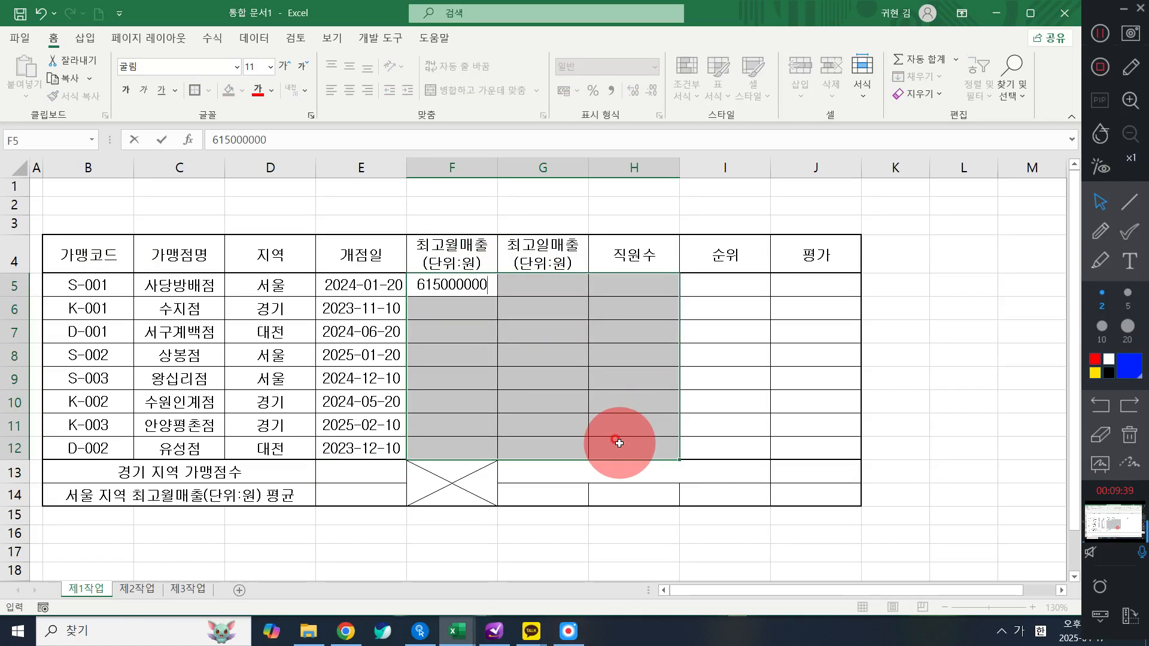
{"action": "type", "text": "-"}
{"action": "key", "text": "BackSpace"}
{"action": "key", "text": "BackSpace"}
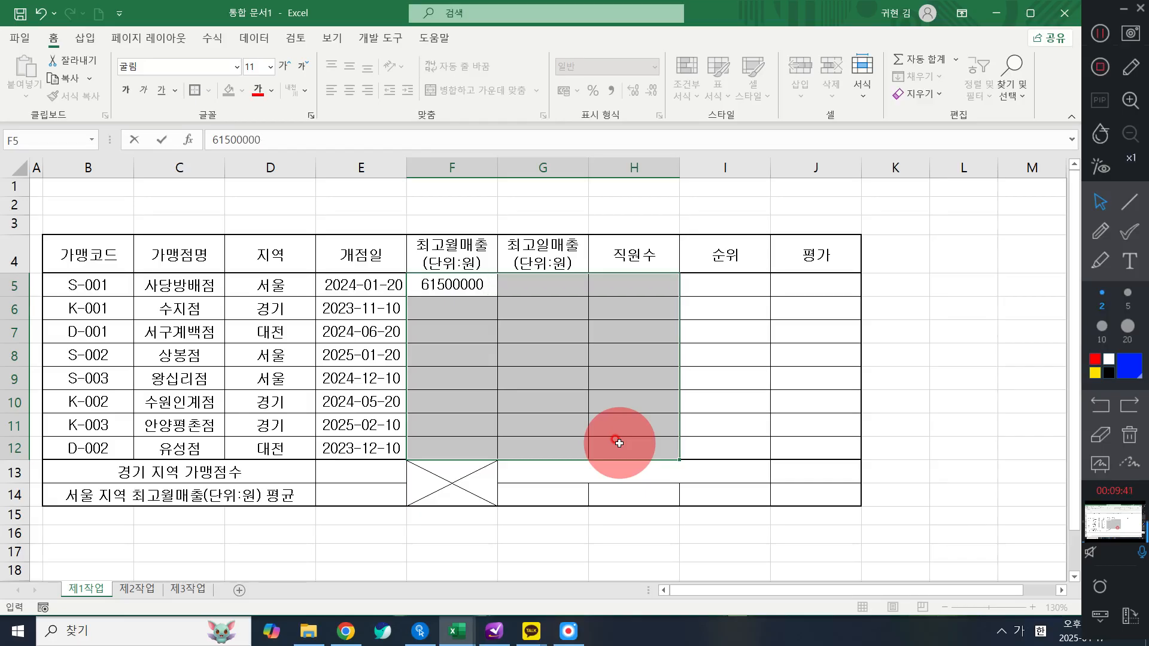
{"action": "key", "text": "Return"}
{"action": "key", "text": "Up"}
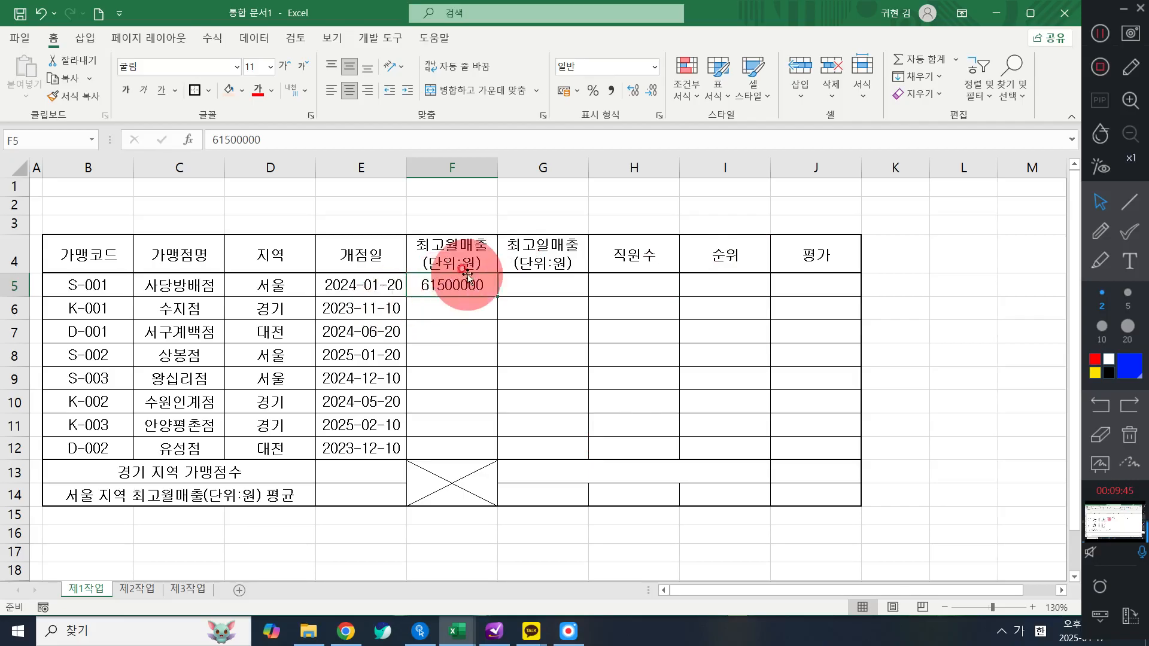
- Select F5:H12 and enter the highest monthly sales 61500000, 57600000 and 63500000 in cells F5 through F7
{"action": "left_click_drag", "start_coordinate": [459, 285], "coordinate": [652, 448]}
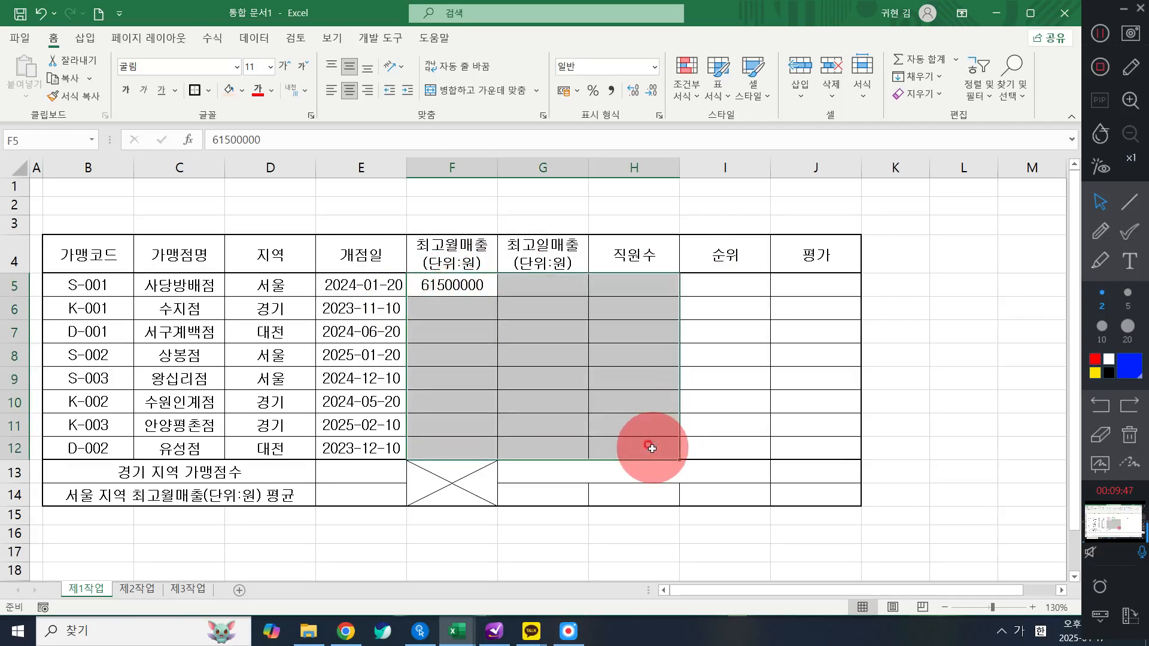
{"action": "type", "text": "6150000"}
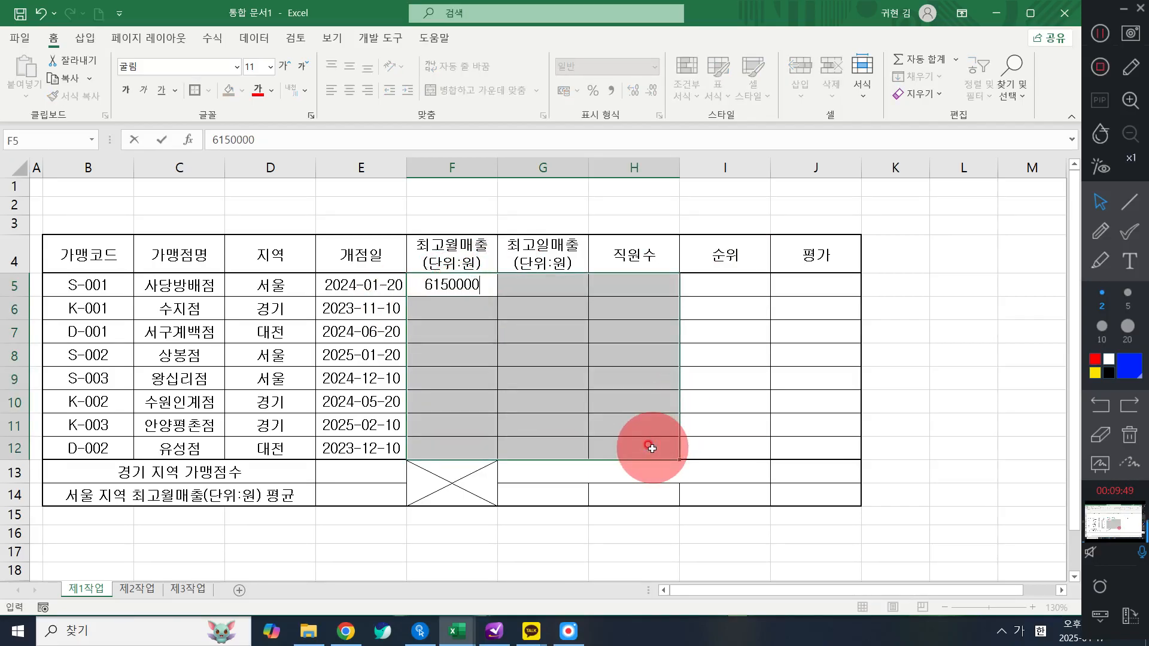
{"action": "type", "text": "0"}
{"action": "key", "text": "Return"}
{"action": "type", "text": "56-"}
{"action": "key", "text": "BackSpace"}
{"action": "key", "text": "BackSpace"}
{"action": "key", "text": "BackSpace"}
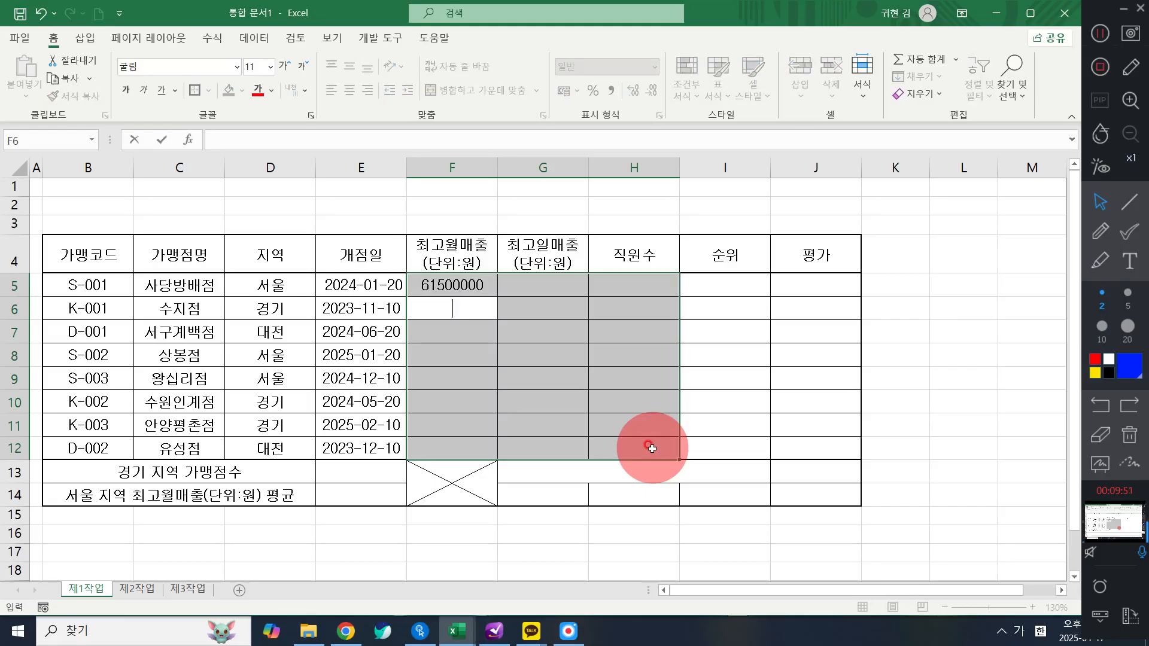
{"action": "type", "text": "57600000"}
{"action": "key", "text": "Return"}
{"action": "type", "text": "63500000"}
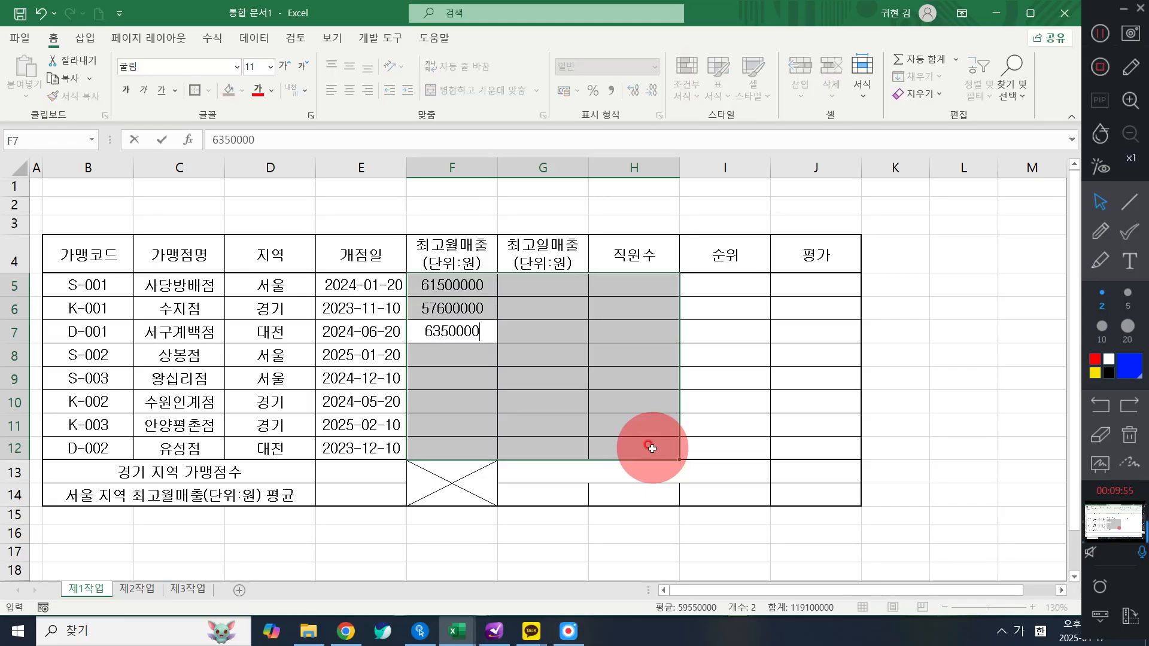
{"action": "key", "text": "Return"}
{"action": "type", "text": "7150"}
{"action": "key", "text": "BackSpace"}
{"action": "key", "text": "BackSpace"}
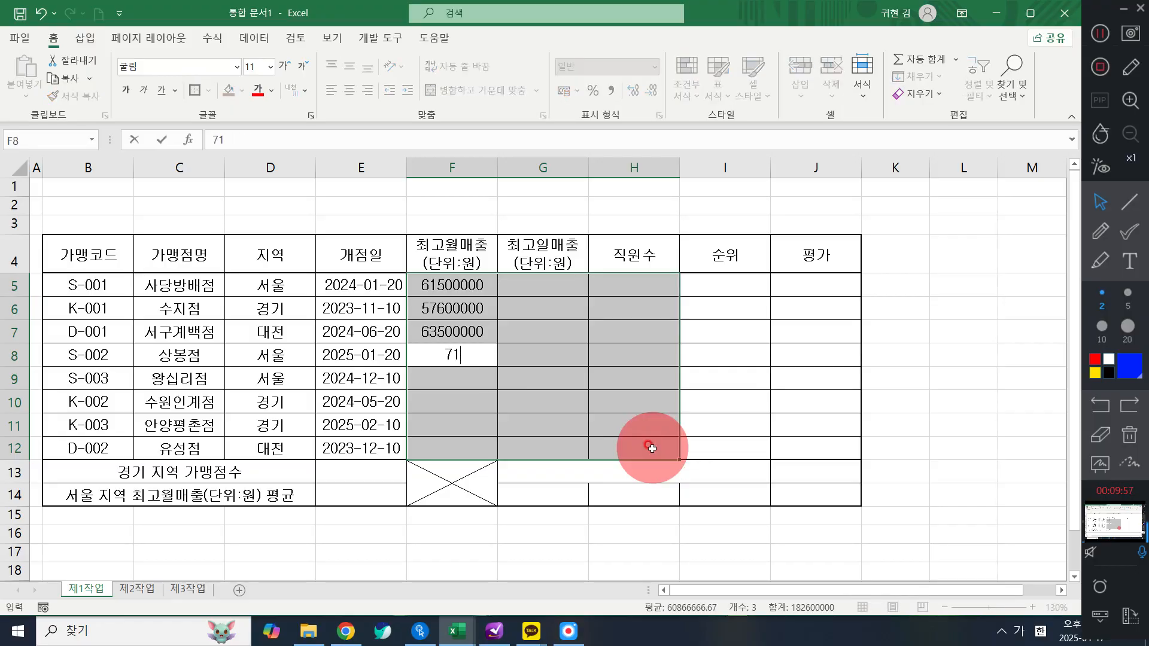
{"action": "type", "text": "850000"}
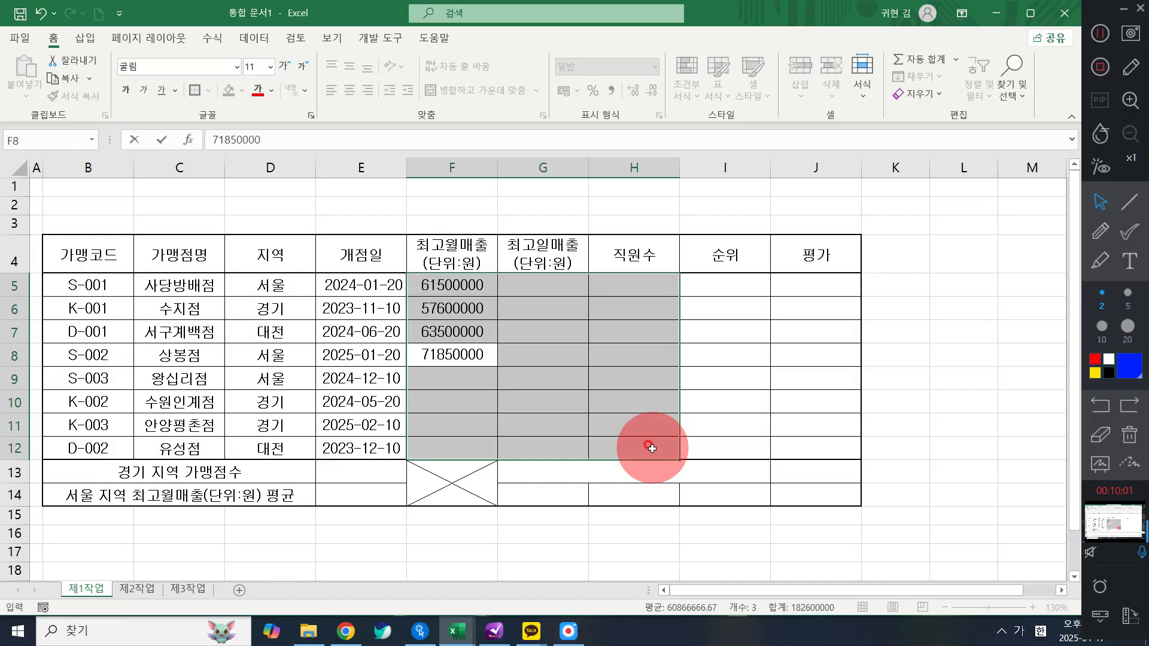
{"action": "type", "text": "3"}
{"action": "key", "text": "Return"}
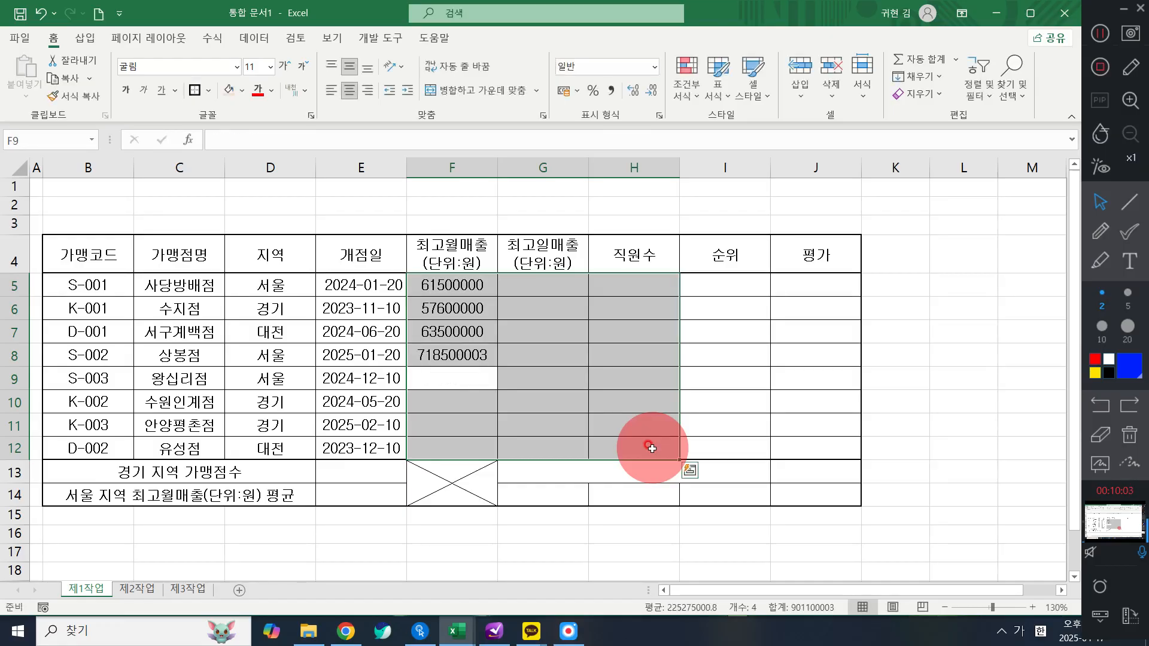
{"action": "key", "text": "shift+Return"}
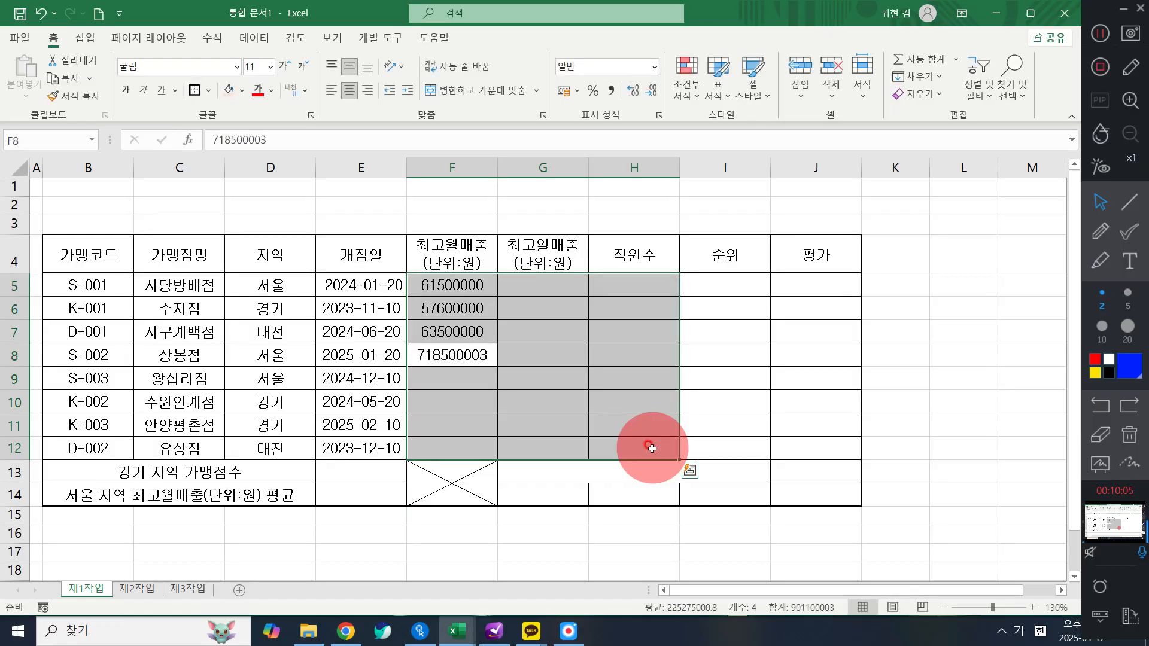
- Enter the highest monthly sales 71850000 and 55700000 in cells F8 and F9
{"action": "type", "text": "71"}
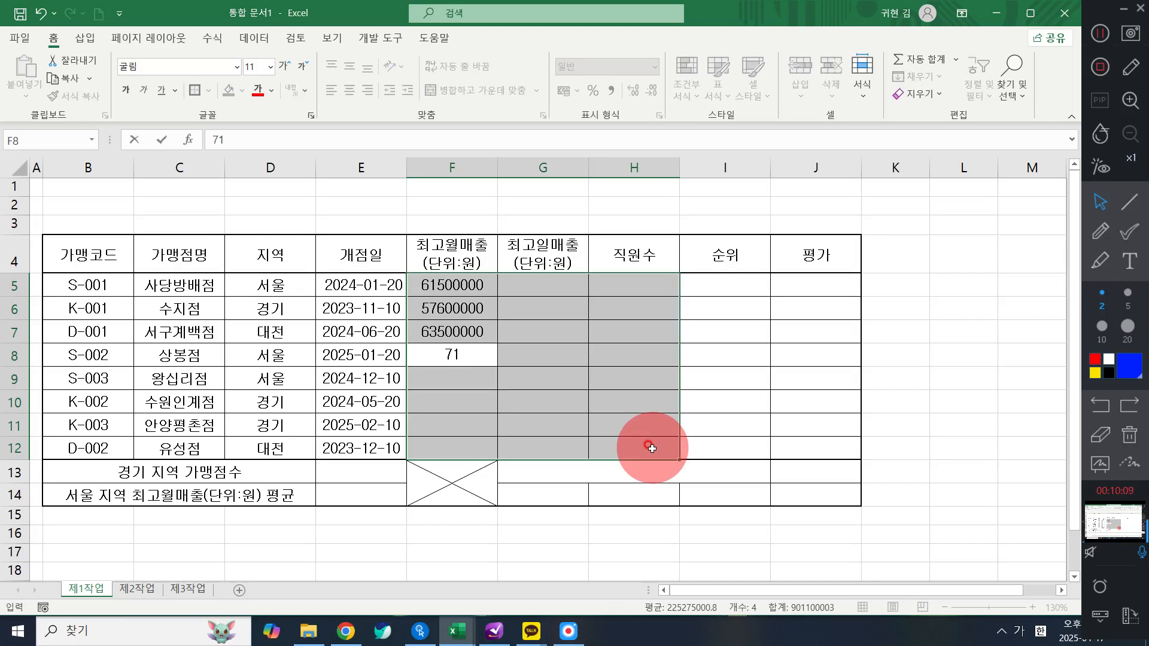
{"action": "type", "text": "850000"}
{"action": "key", "text": "Return"}
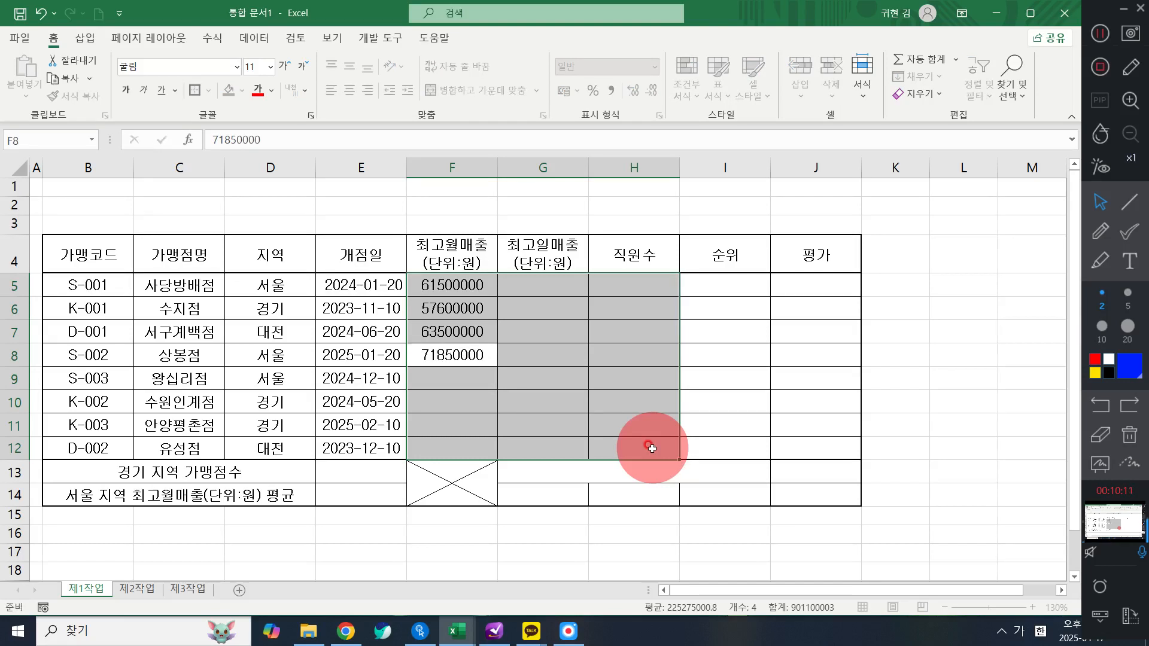
{"action": "type", "text": "55700000"}
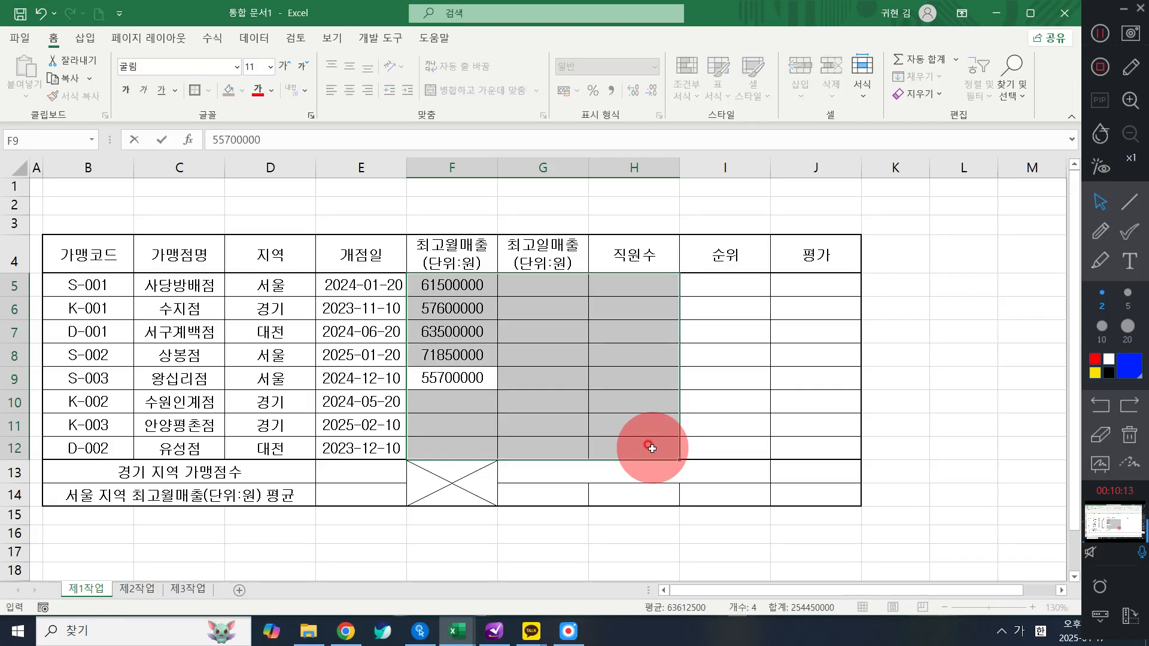
{"action": "key", "text": "Return"}
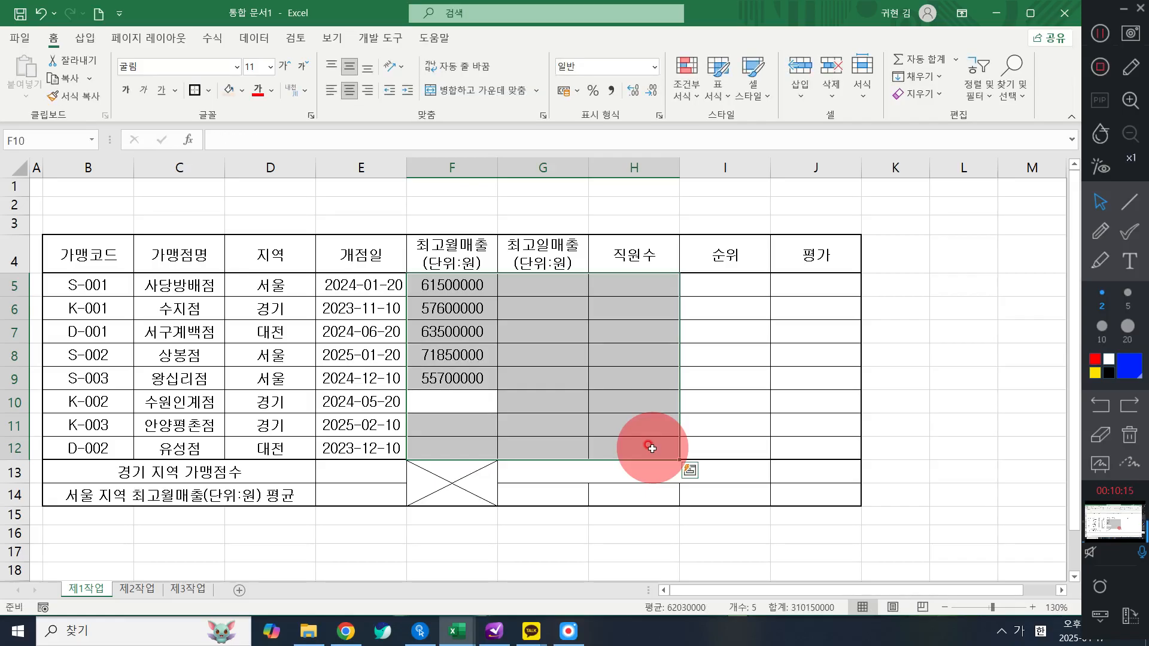
- Enter 58850000, 60500000 and 3370000 in cells F10 through F12
{"action": "type", "text": "5885000"}
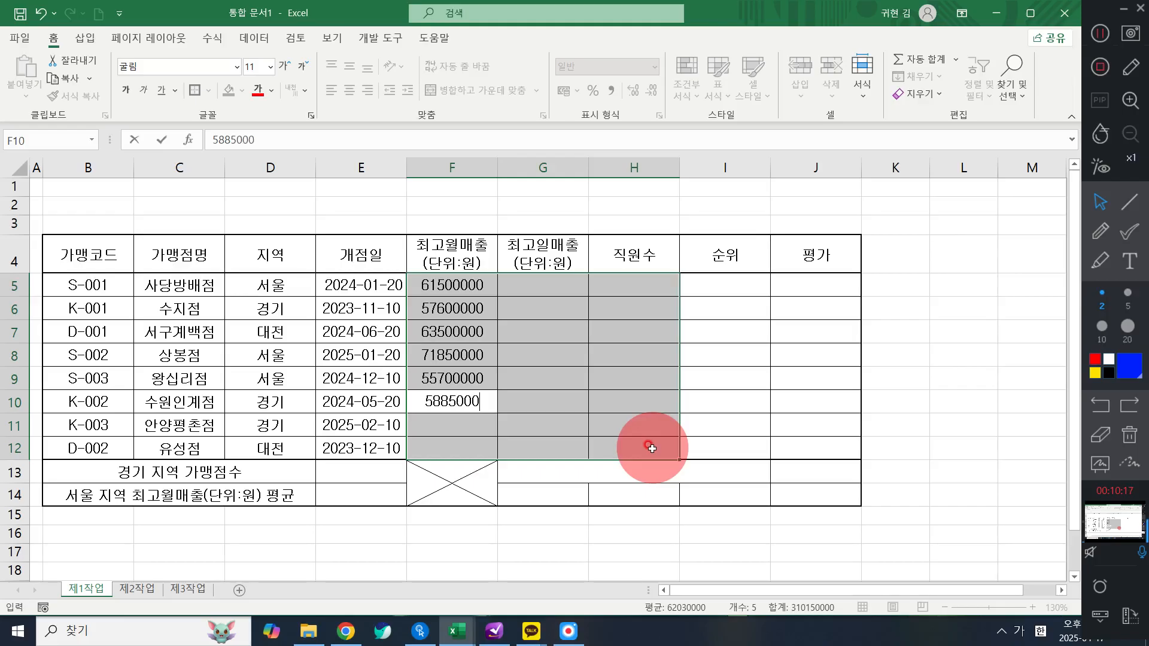
{"action": "type", "text": "0"}
{"action": "key", "text": "Return"}
{"action": "type", "text": "60500000"}
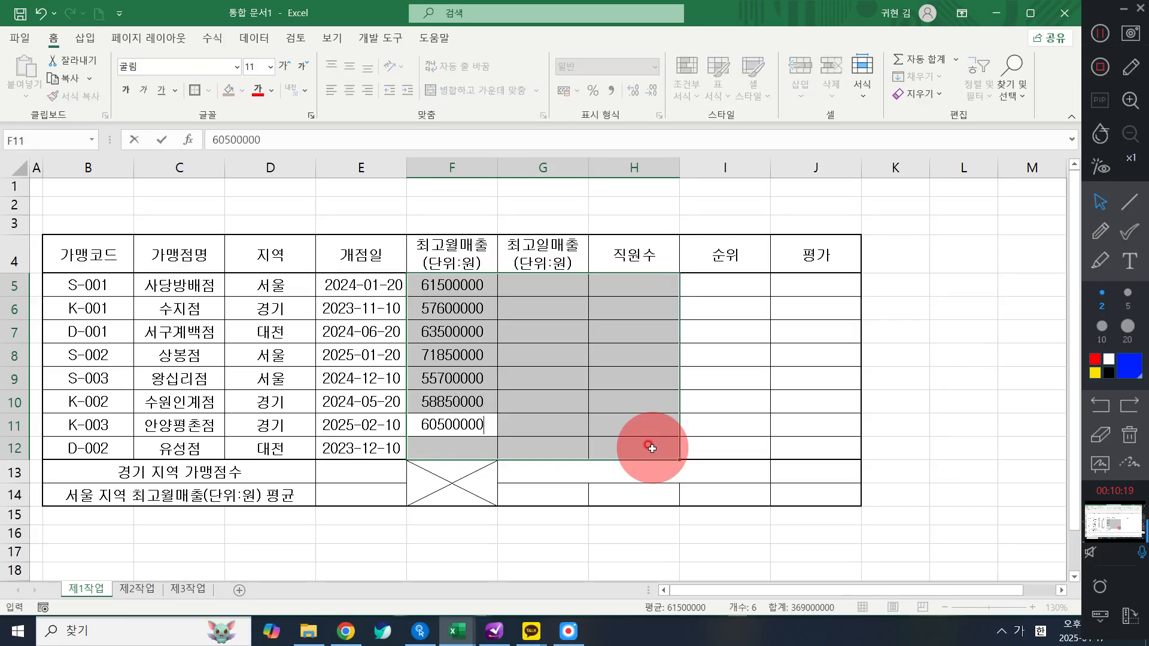
{"action": "key", "text": "Return"}
{"action": "type", "text": "3370000"}
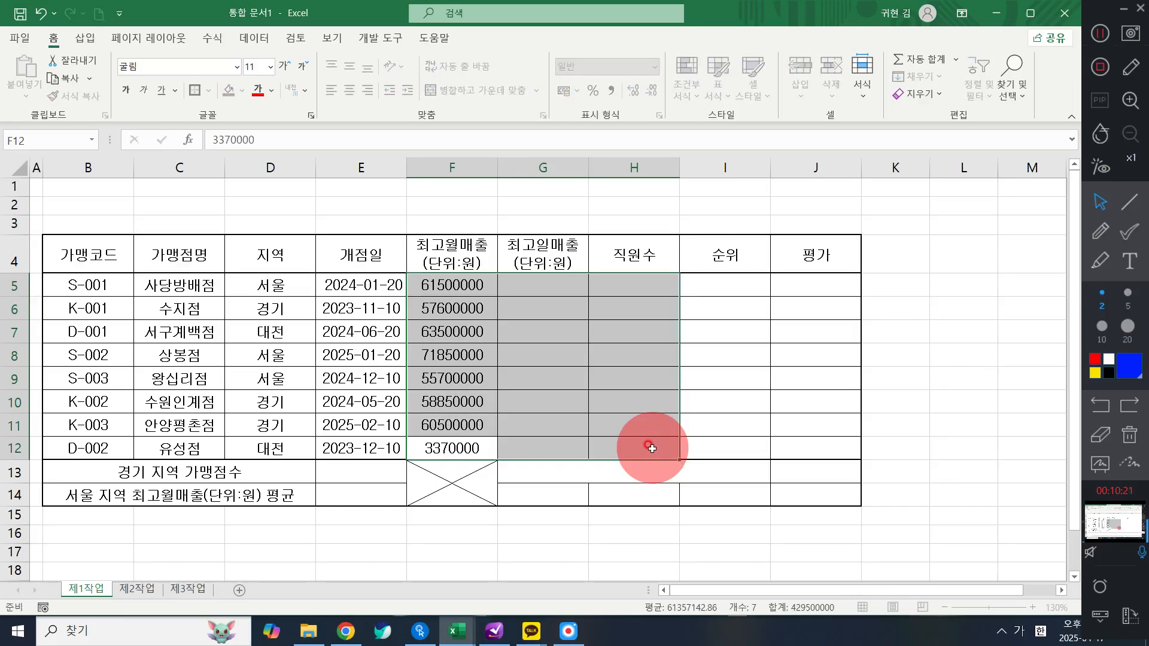
{"action": "key", "text": "Return"}
- Enter the highest daily sales 2800000, 3050000 and 3900000 in cells G5 through G7
{"action": "type", "text": "2800000"}
{"action": "key", "text": "Return"}
{"action": "type", "text": "305"}
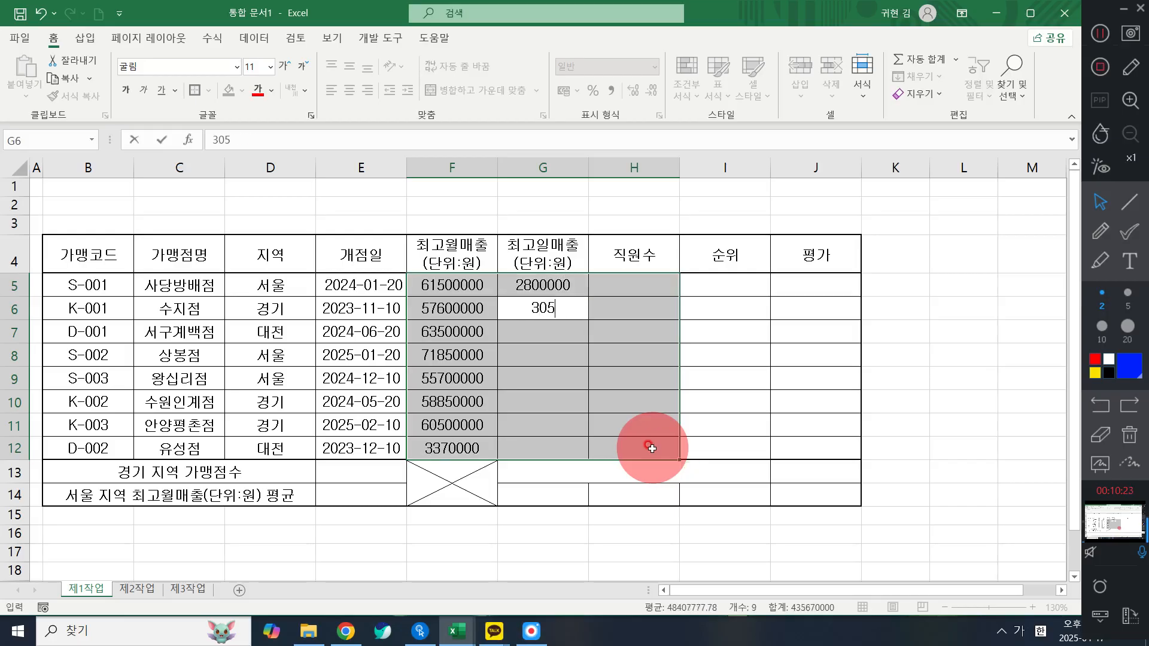
{"action": "type", "text": "0000"}
{"action": "key", "text": "Return"}
{"action": "type", "text": "3900"}
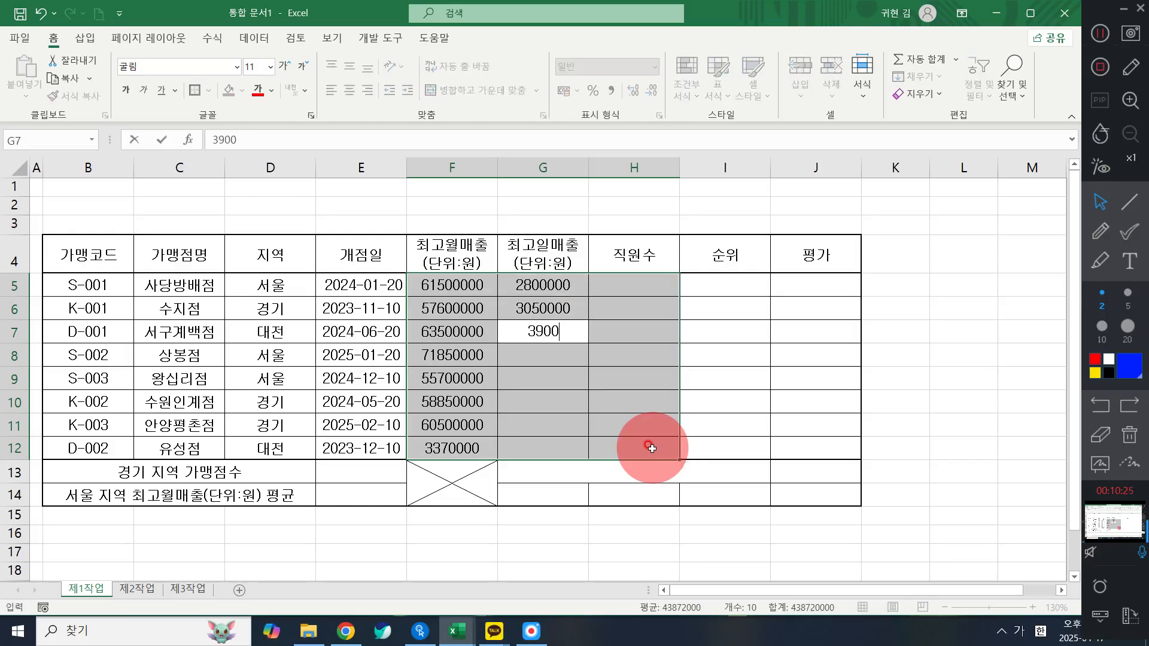
{"action": "type", "text": "000"}
{"action": "key", "text": "Return"}
{"action": "key", "text": "shift+Return"}
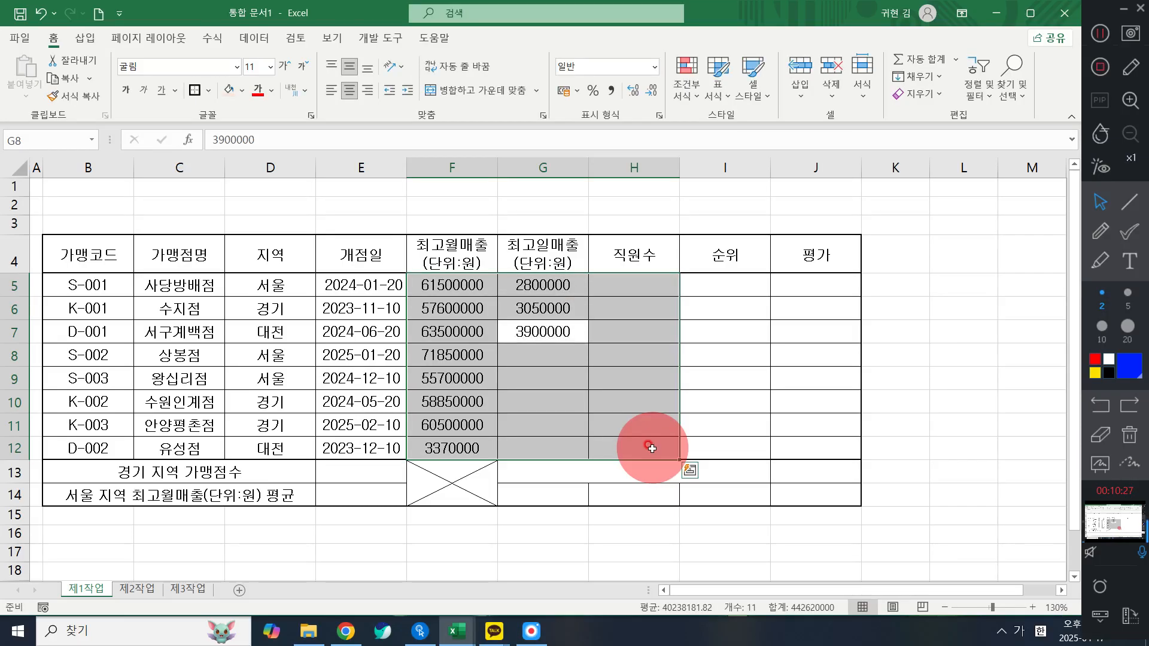
{"action": "key", "text": "Return"}
- Enter the highest daily sales 2700000, 4050000, 2900000 and 2800000 in cells G8 through G11
{"action": "type", "text": "2700000"}
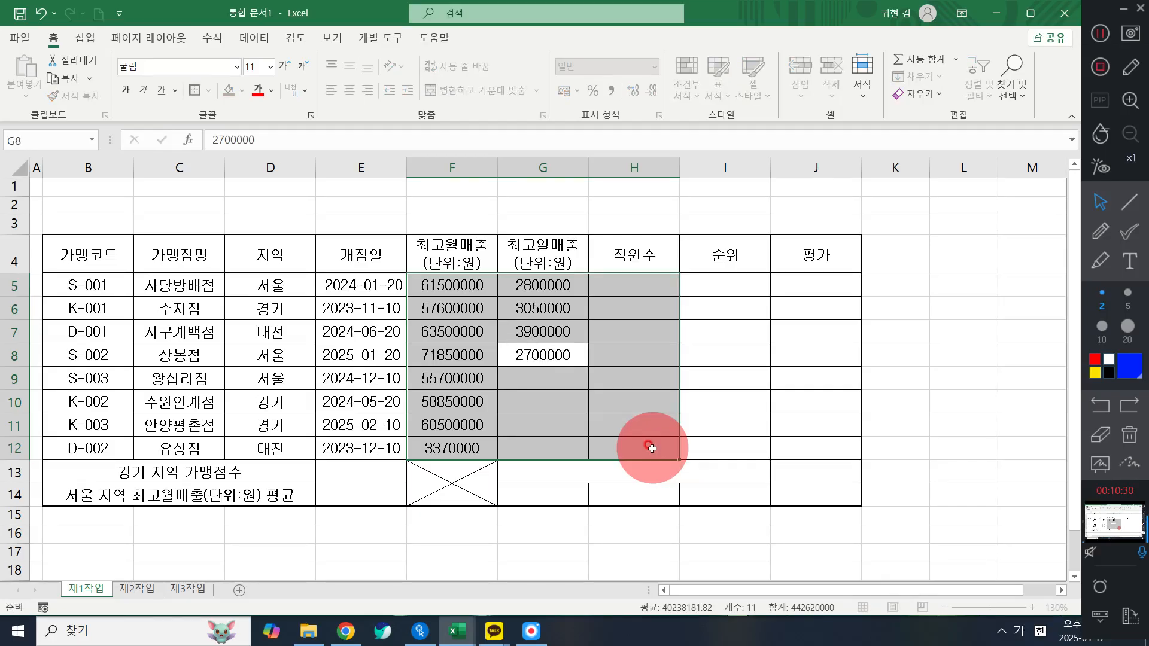
{"action": "key", "text": "Return"}
{"action": "type", "text": "4050000"}
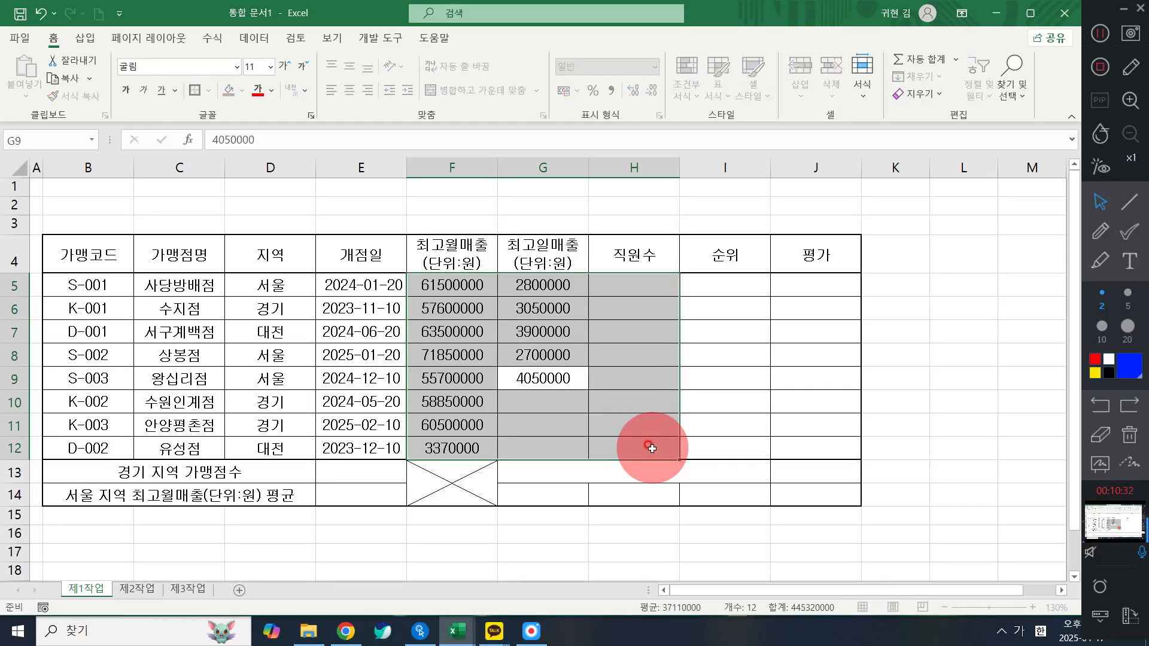
{"action": "key", "text": "Return"}
{"action": "type", "text": "2900000"}
{"action": "key", "text": "Return"}
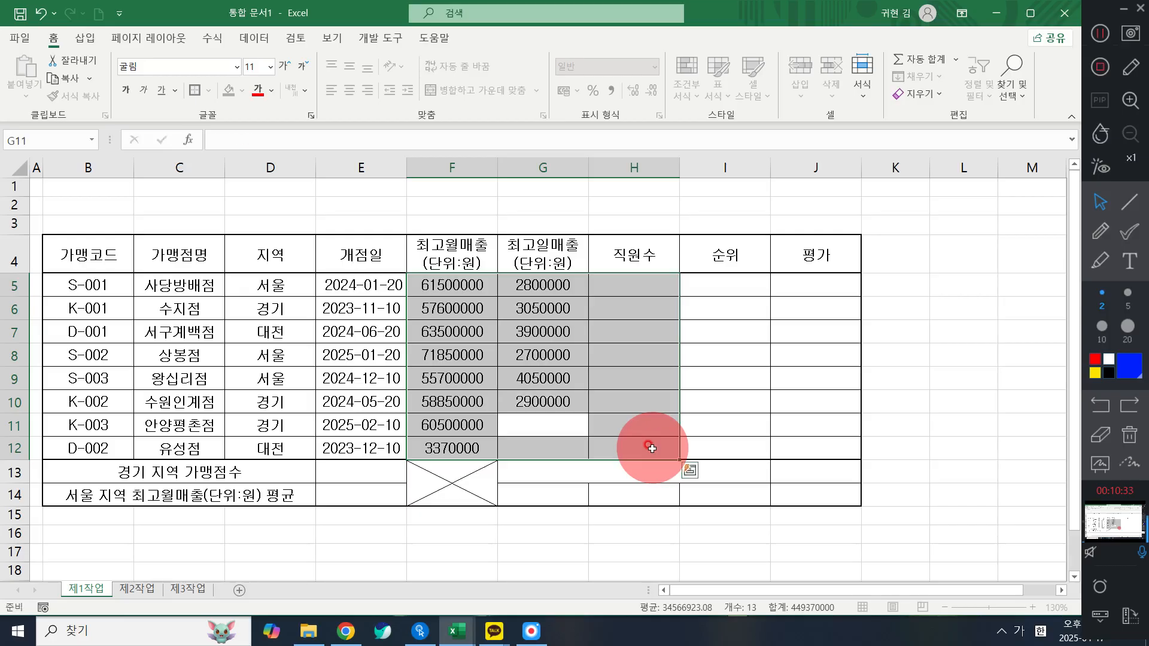
{"action": "type", "text": "2800000"}
{"action": "key", "text": "Return"}
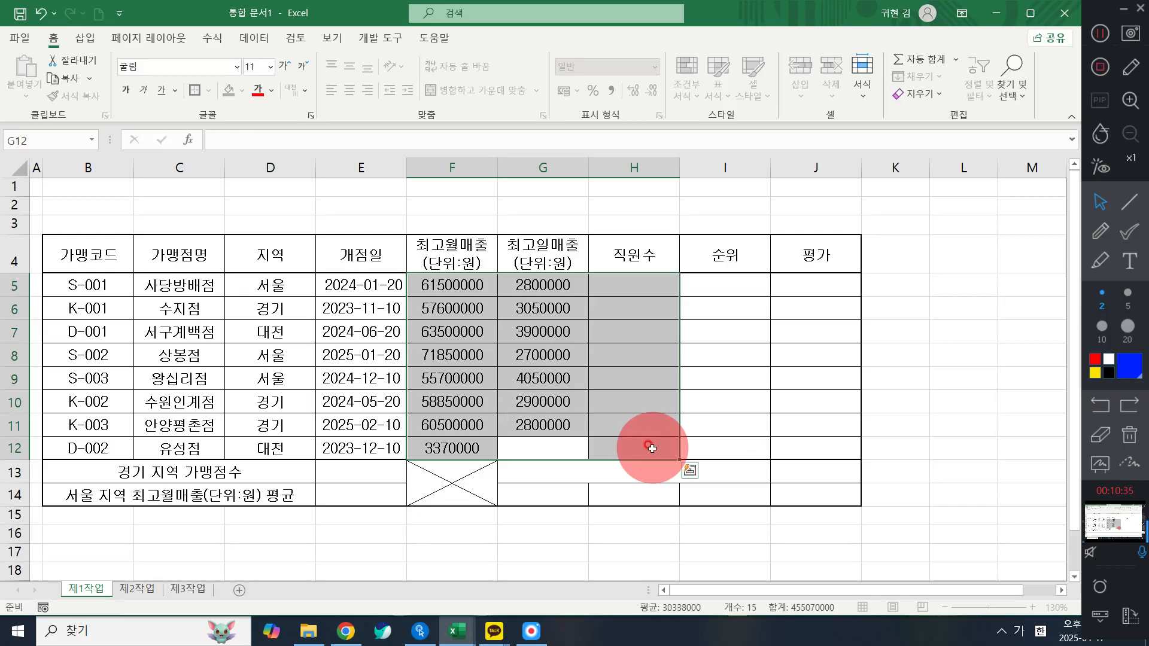
- Enter 5 in cell G12 and the values 4, 7, 8 and 4 in cells H5 through H8
{"action": "type", "text": "5"}
{"action": "key", "text": "Return"}
{"action": "type", "text": "4"}
{"action": "key", "text": "Return"}
{"action": "type", "text": "7"}
{"action": "key", "text": "Return"}
{"action": "type", "text": "8"}
{"action": "key", "text": "Return"}
{"action": "type", "text": "4"}
{"action": "key", "text": "Return"}
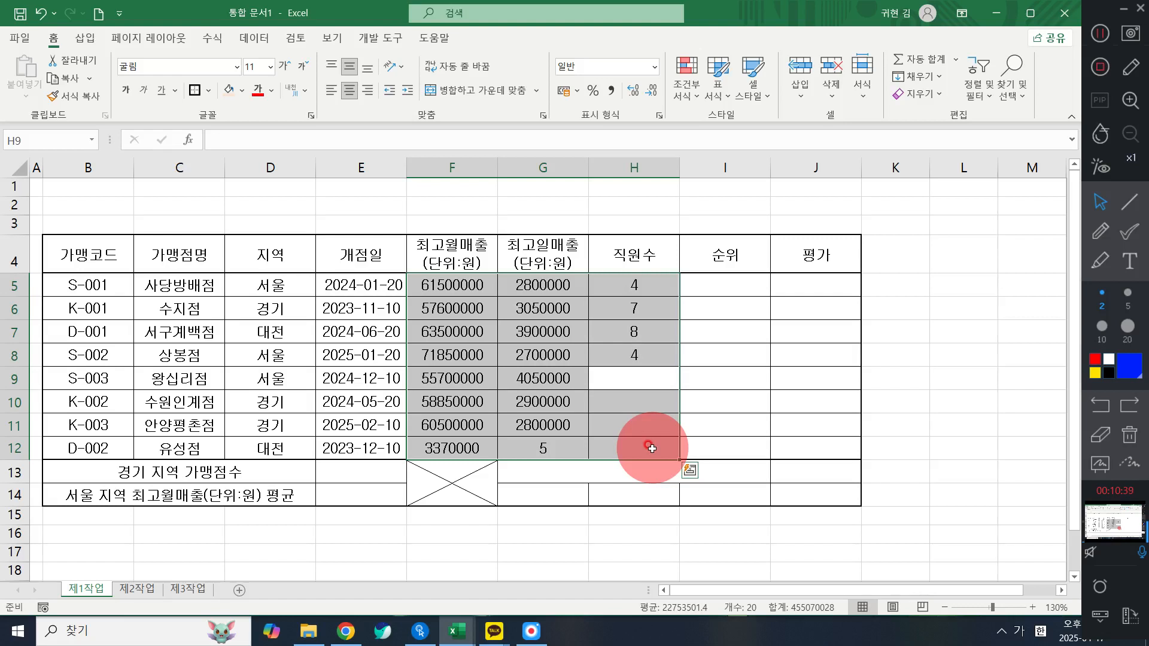
- Shift the daily sales values down one row by copying G5:G11 and pasting them at G6
{"action": "key", "text": "shift+Return"}
{"action": "key", "text": "shift+Return"}
{"action": "key", "text": "shift+Return"}
{"action": "key", "text": "shift+Return"}
{"action": "key", "text": "shift+Return"}
{"action": "key", "text": "shift+Return"}
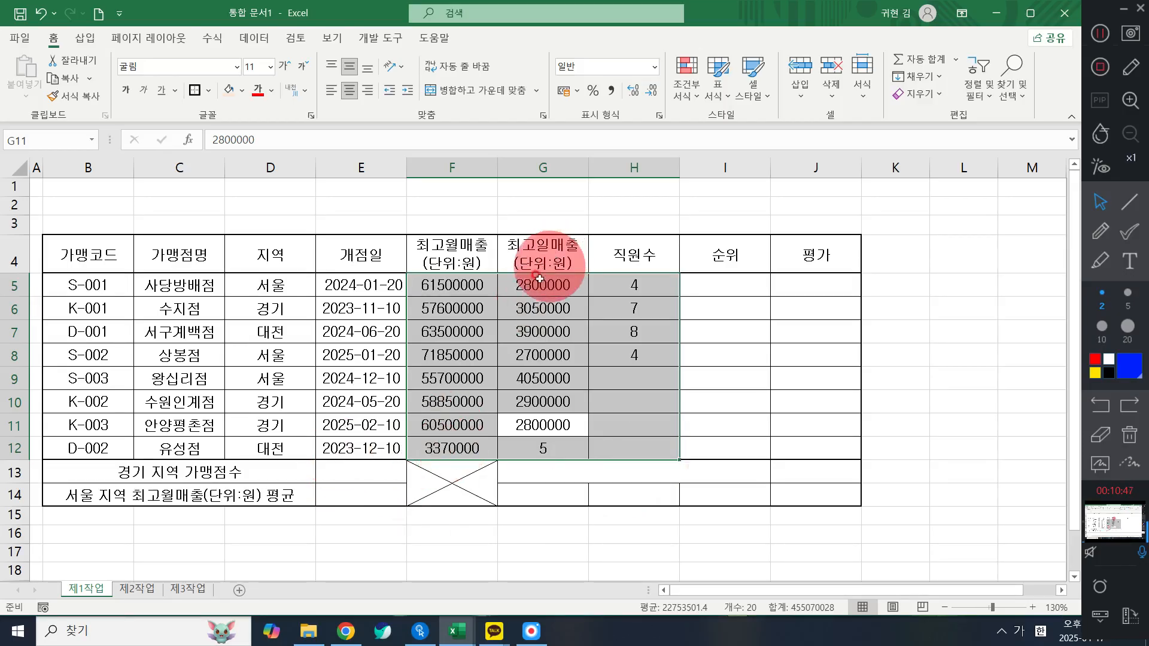
{"action": "left_click", "coordinate": [473, 448]}
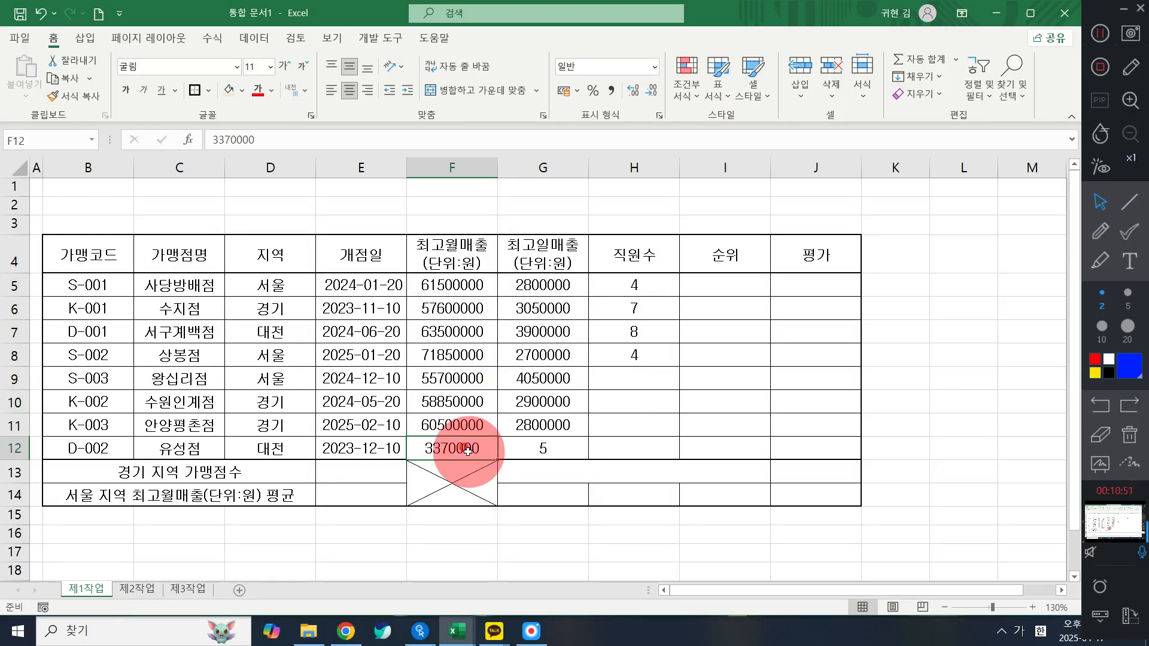
{"action": "left_click_drag", "start_coordinate": [546, 286], "coordinate": [546, 422]}
{"action": "key", "text": "ctrl+c"}
{"action": "left_click", "coordinate": [551, 310]}
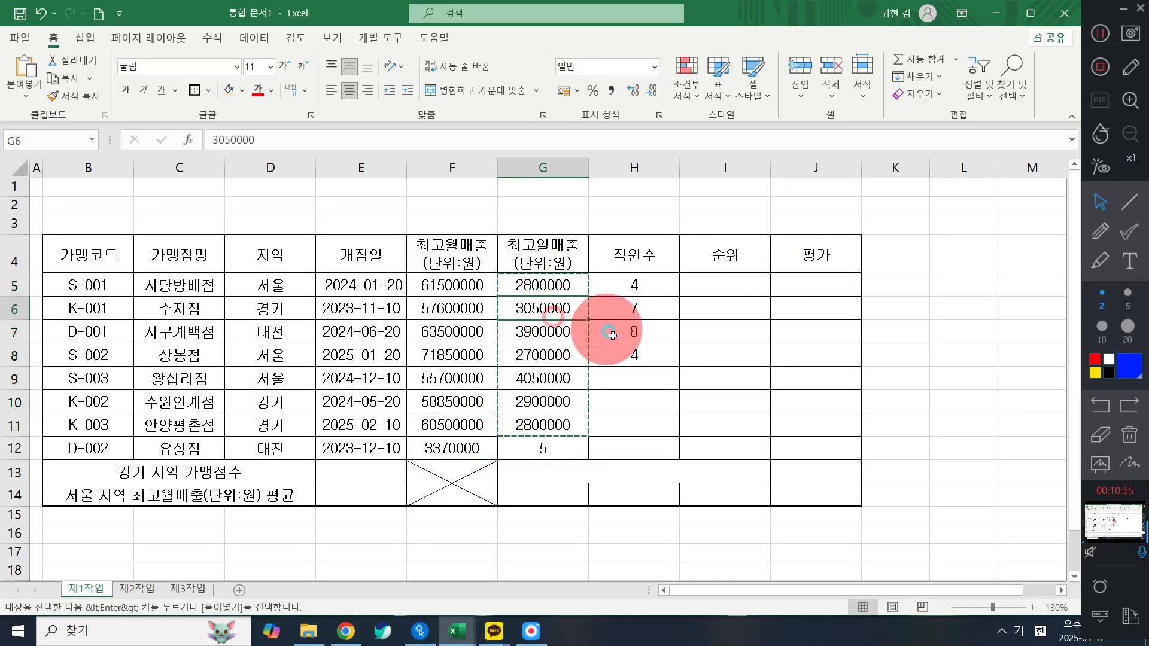
{"action": "key", "text": "ctrl+v"}
{"action": "left_click", "coordinate": [629, 474]}
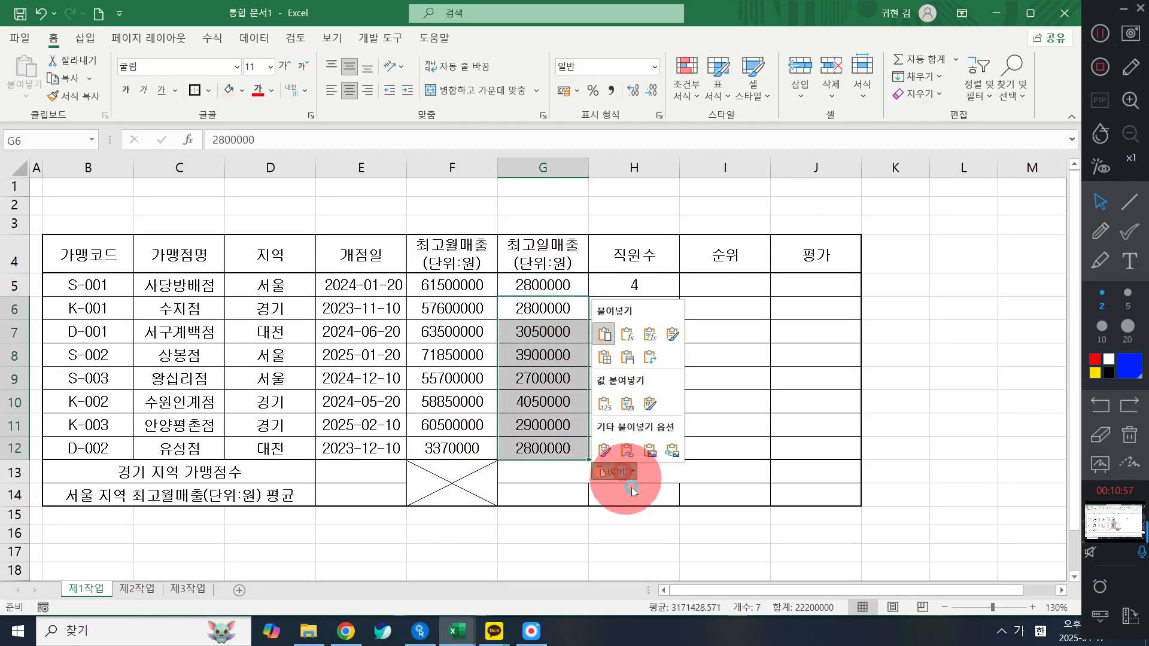
{"action": "key", "text": "Escape"}
- Copy the value 3370000 from cell F12 into cell G5
{"action": "left_click", "coordinate": [529, 286]}
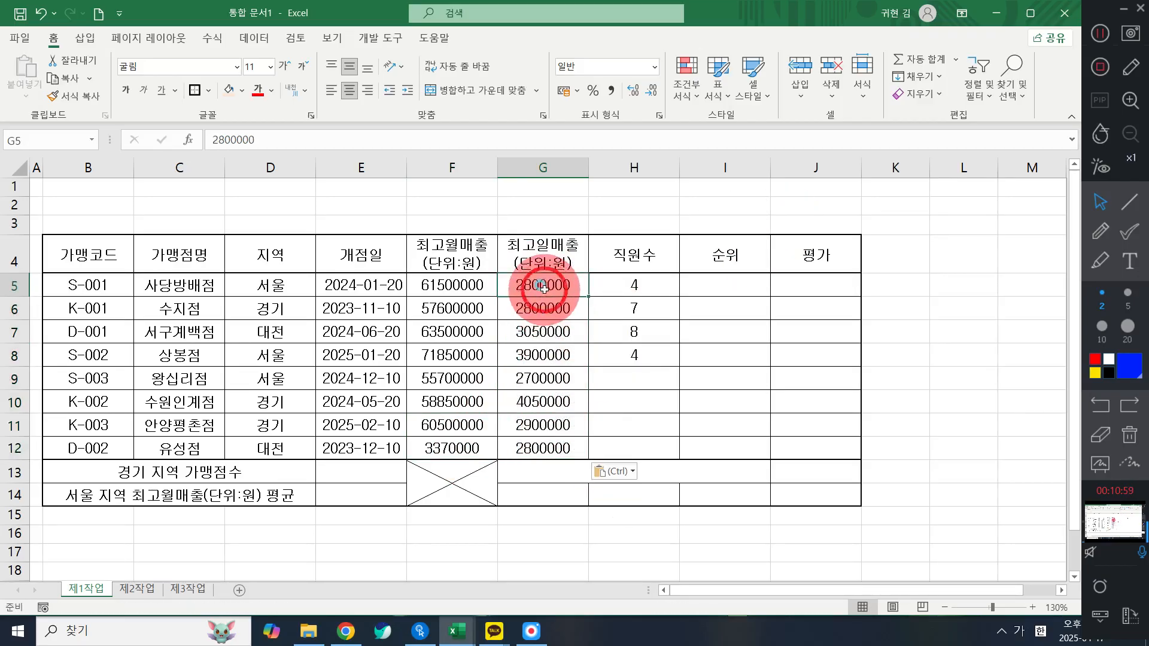
{"action": "left_click", "coordinate": [480, 442]}
{"action": "key", "text": "ctrl+c"}
{"action": "left_click", "coordinate": [568, 286]}
{"action": "key", "text": "ctrl+v"}
{"action": "left_click", "coordinate": [611, 308]}
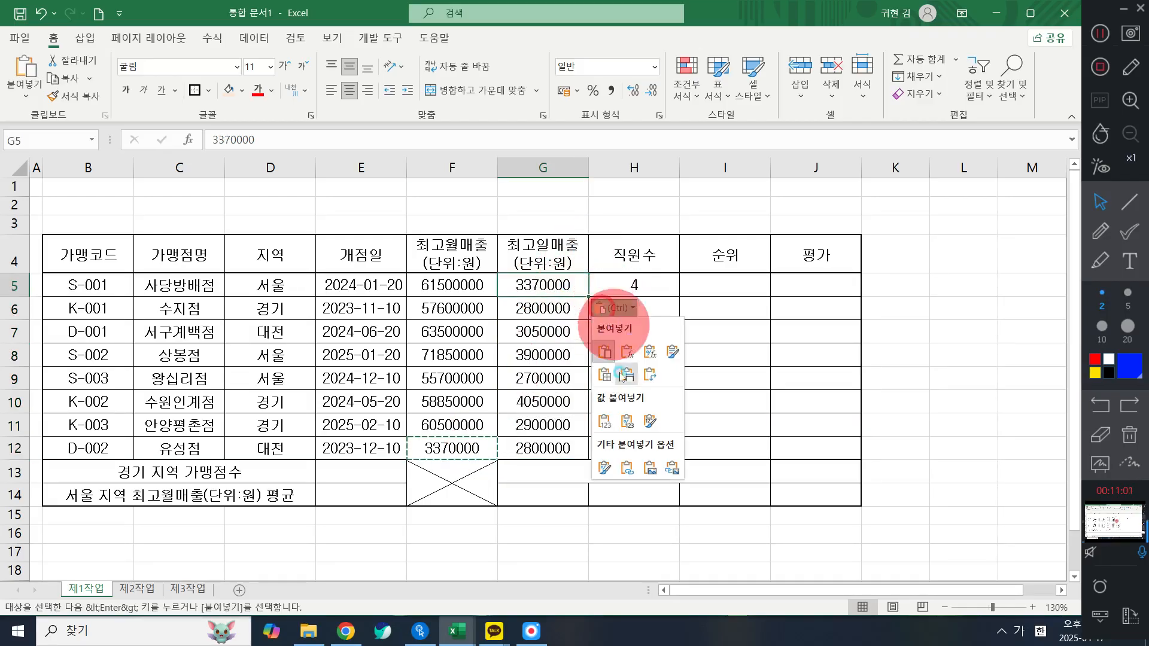
{"action": "left_click", "coordinate": [527, 424]}
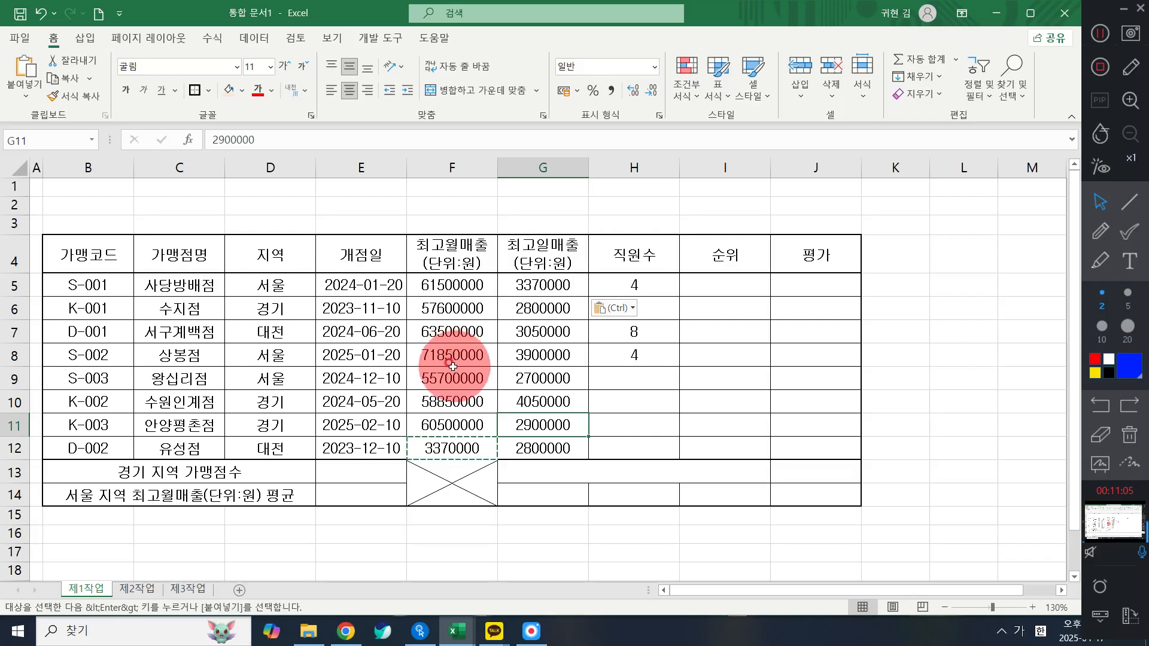
- Check the monthly sales entries from F5 downward and change cell F10 to 77500000
{"action": "left_click", "coordinate": [426, 292]}
{"action": "key", "text": "Down"}
{"action": "key", "text": "Down"}
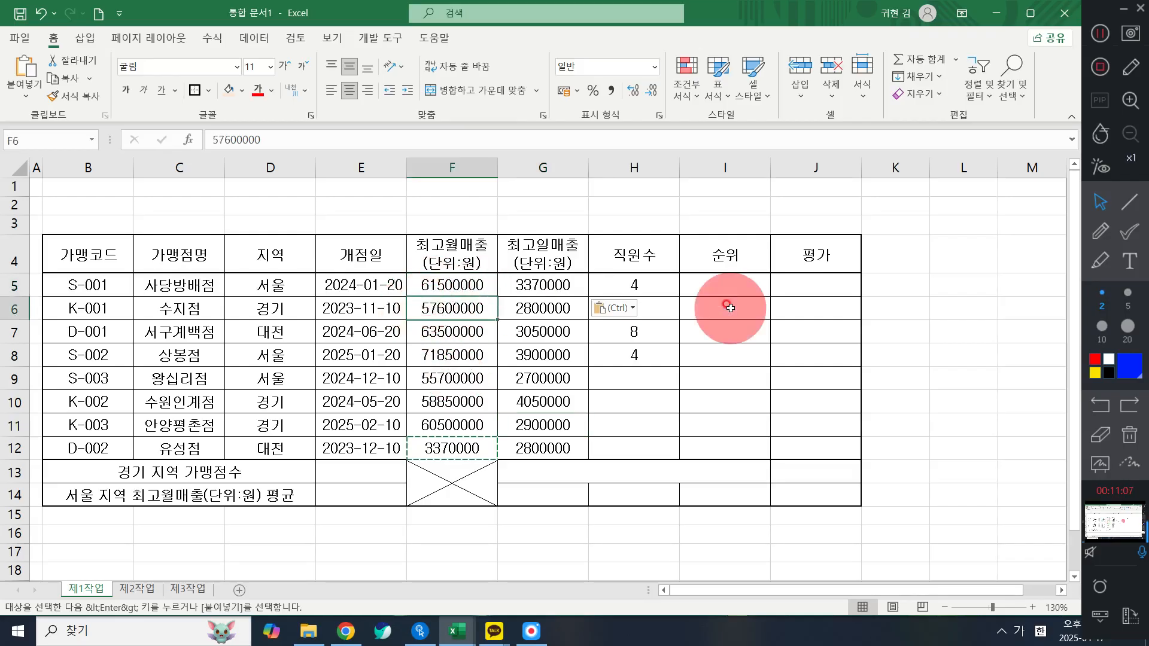
{"action": "key", "text": "Down"}
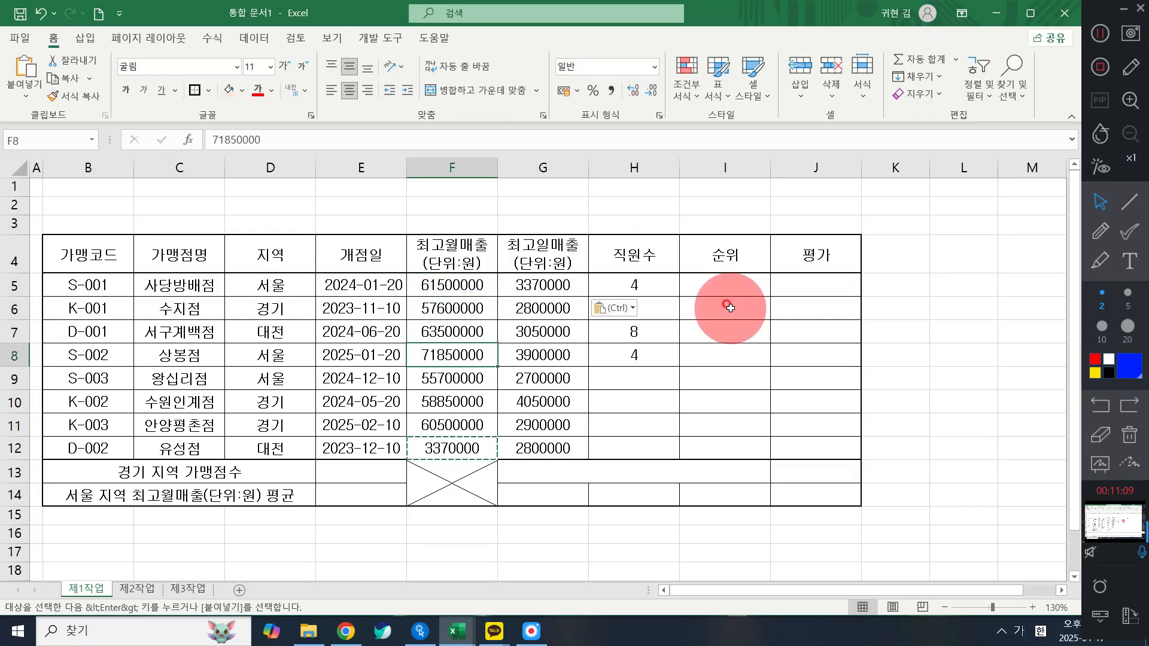
{"action": "key", "text": "Down"}
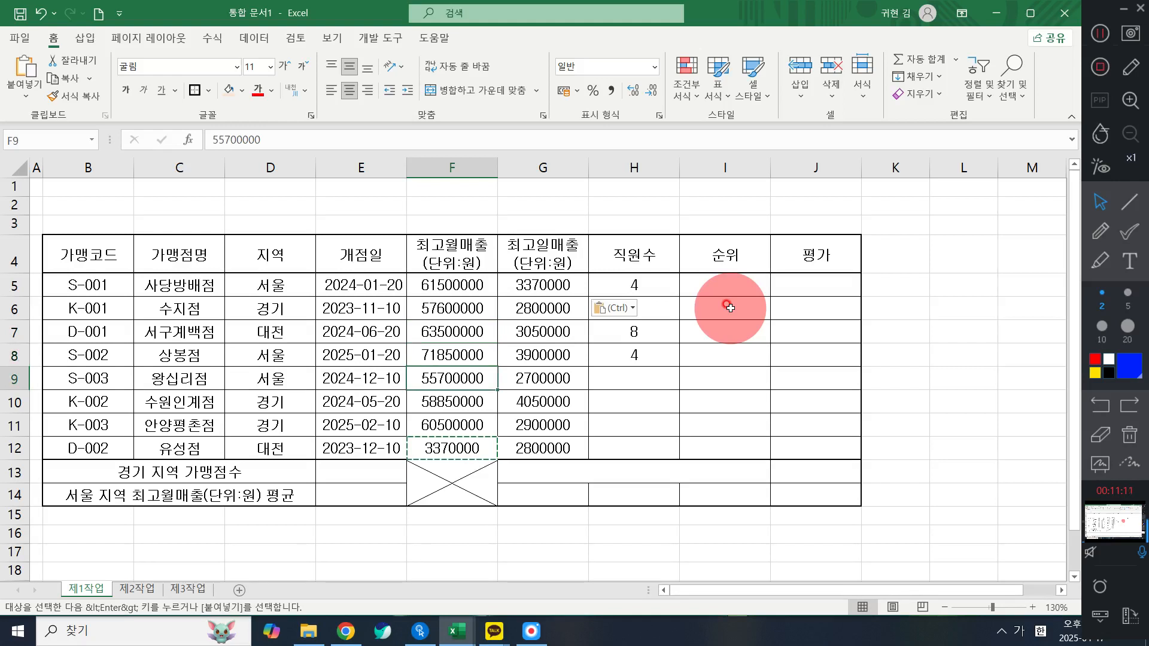
{"action": "key", "text": "Down"}
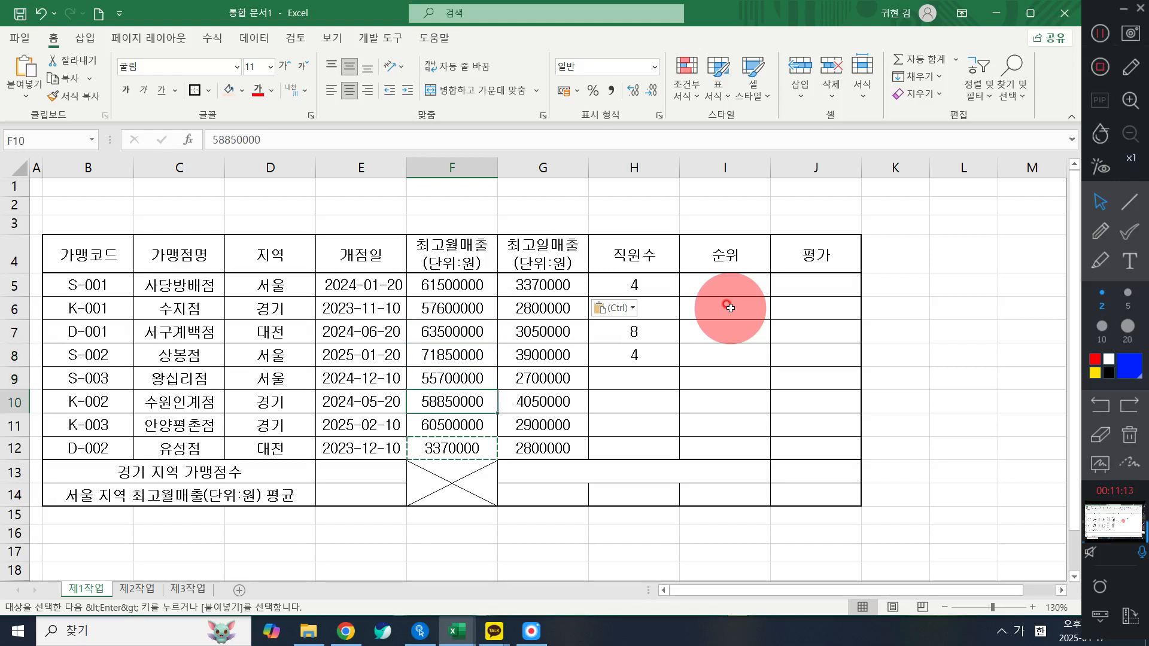
{"action": "key", "text": "Escape"}
{"action": "type", "text": "77"}
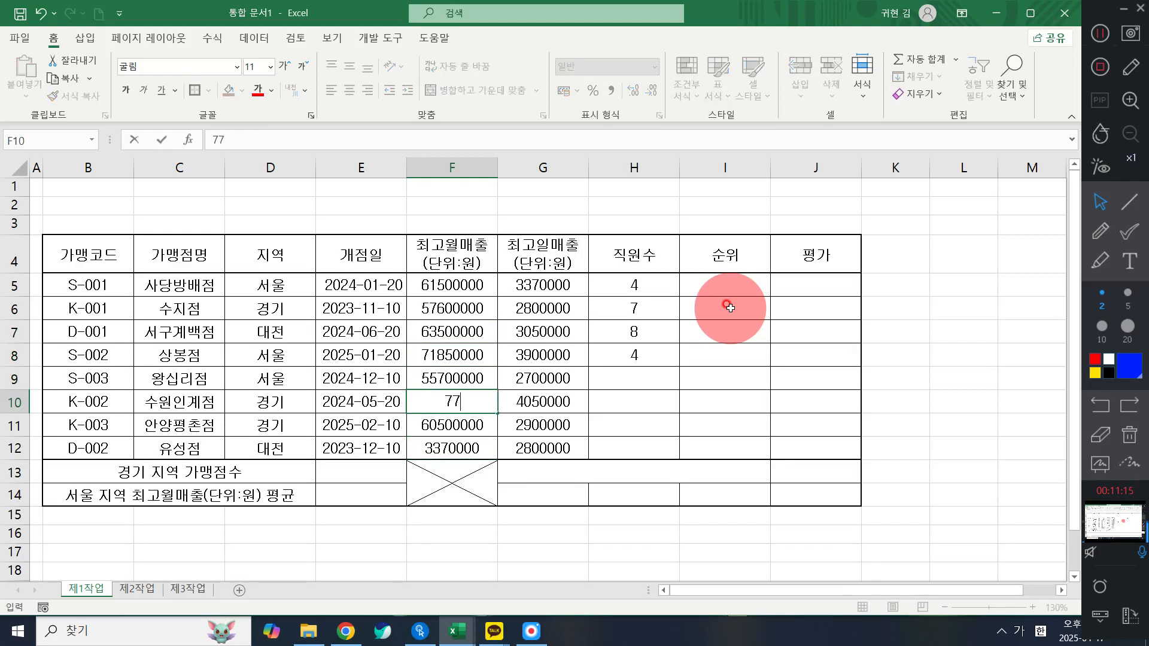
{"action": "type", "text": "500000"}
{"action": "key", "text": "Return"}
- Set the highest monthly sales in cells F11 and F12 to 58850000 and 60500000
{"action": "type", "text": "585"}
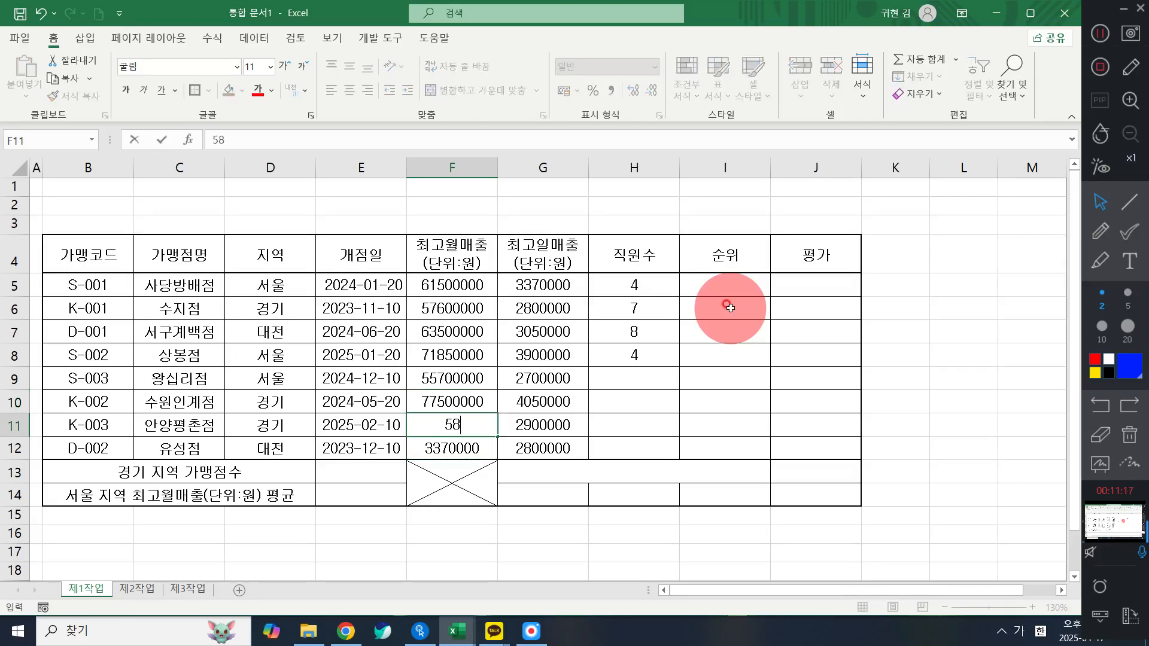
{"action": "key", "text": "BackSpace"}
{"action": "key", "text": "BackSpace"}
{"action": "key", "text": "BackSpace"}
{"action": "type", "text": "58850000"}
{"action": "key", "text": "Return"}
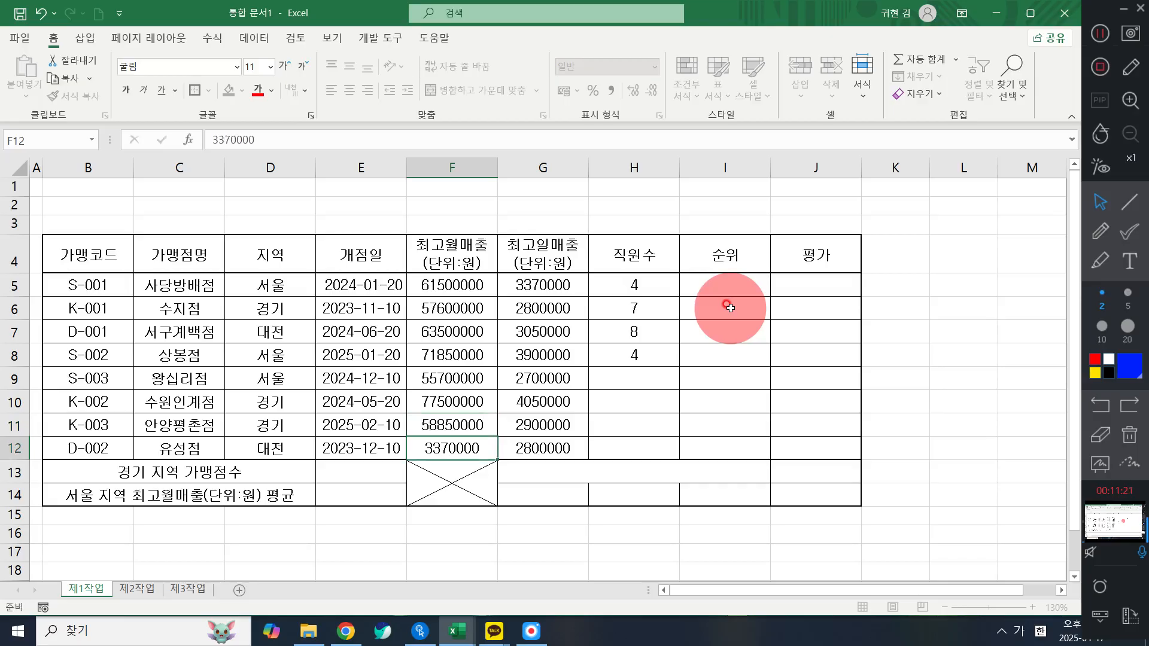
{"action": "type", "text": "60500000"}
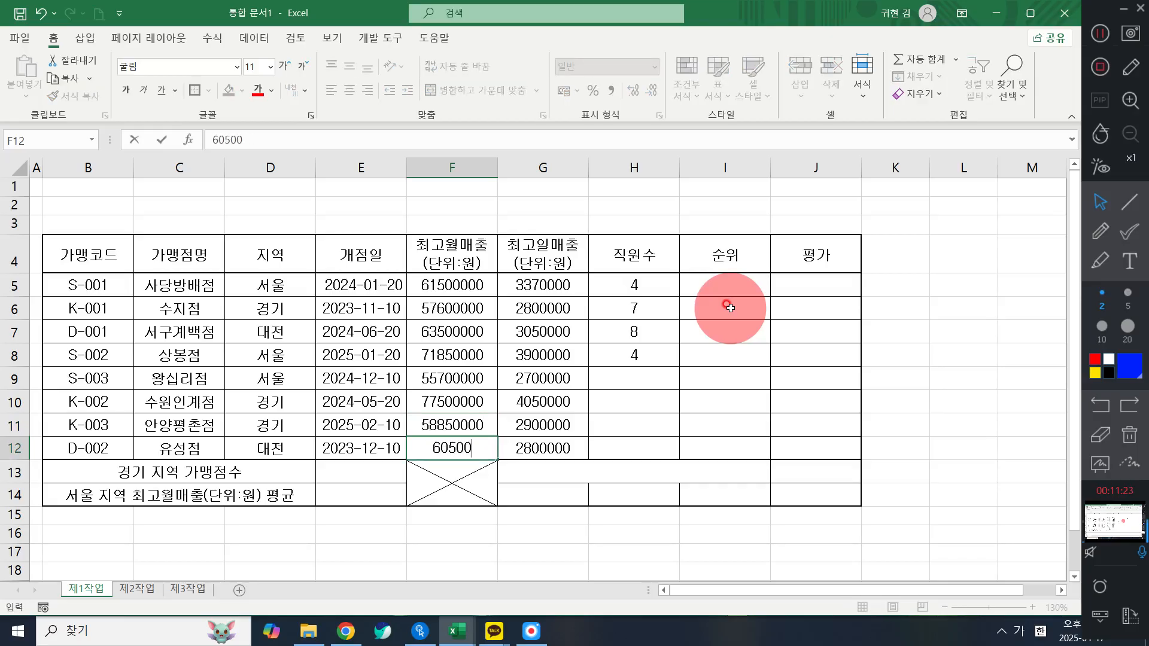
{"action": "key", "text": "Return"}
- Change the number of employees in cell H5 to 5
{"action": "left_click", "coordinate": [631, 395]}
{"action": "left_click", "coordinate": [636, 374]}
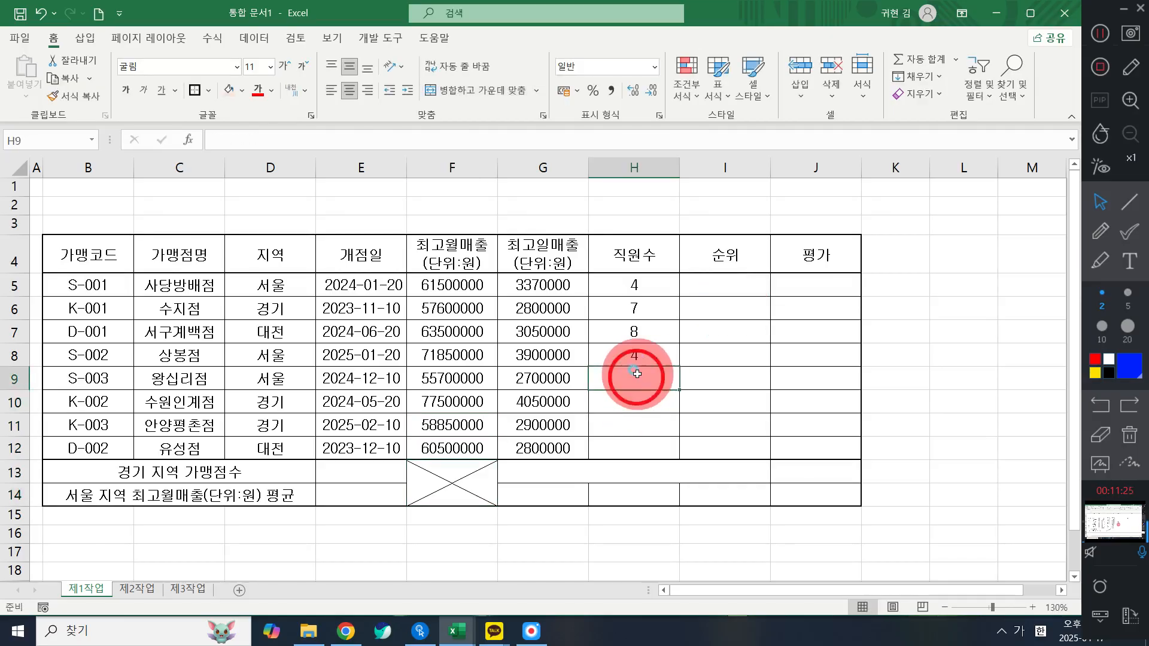
{"action": "left_click_drag", "start_coordinate": [649, 270], "coordinate": [647, 280]}
{"action": "left_click", "coordinate": [647, 281]}
{"action": "type", "text": "5"}
{"action": "key", "text": "Return"}
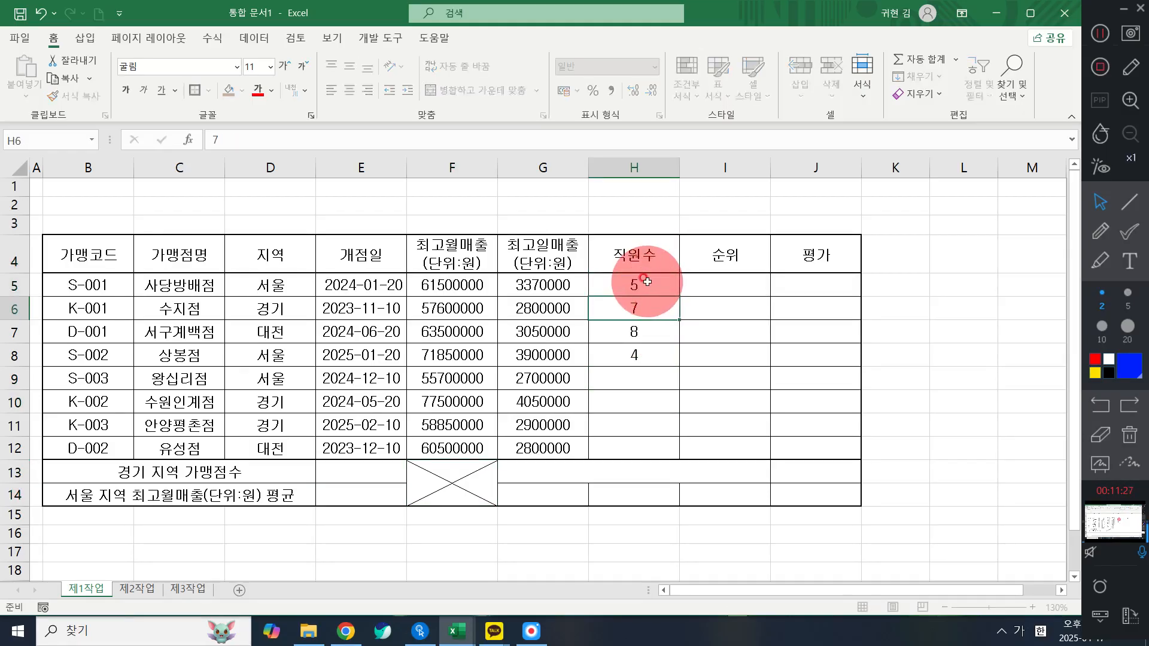
- Set the number of employees in cells H6 and H7 to 4 and 7
{"action": "type", "text": "47"}
{"action": "key", "text": "Return"}
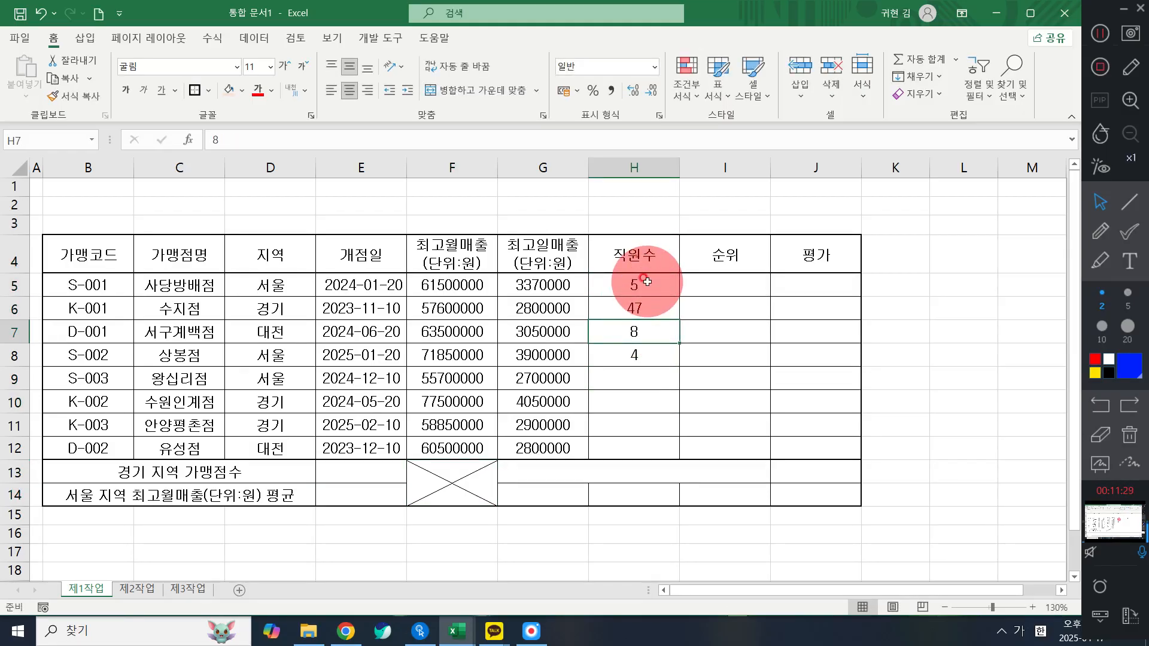
{"action": "key", "text": "Up"}
{"action": "type", "text": "4"}
{"action": "key", "text": "Return"}
{"action": "type", "text": "7"}
{"action": "key", "text": "Return"}
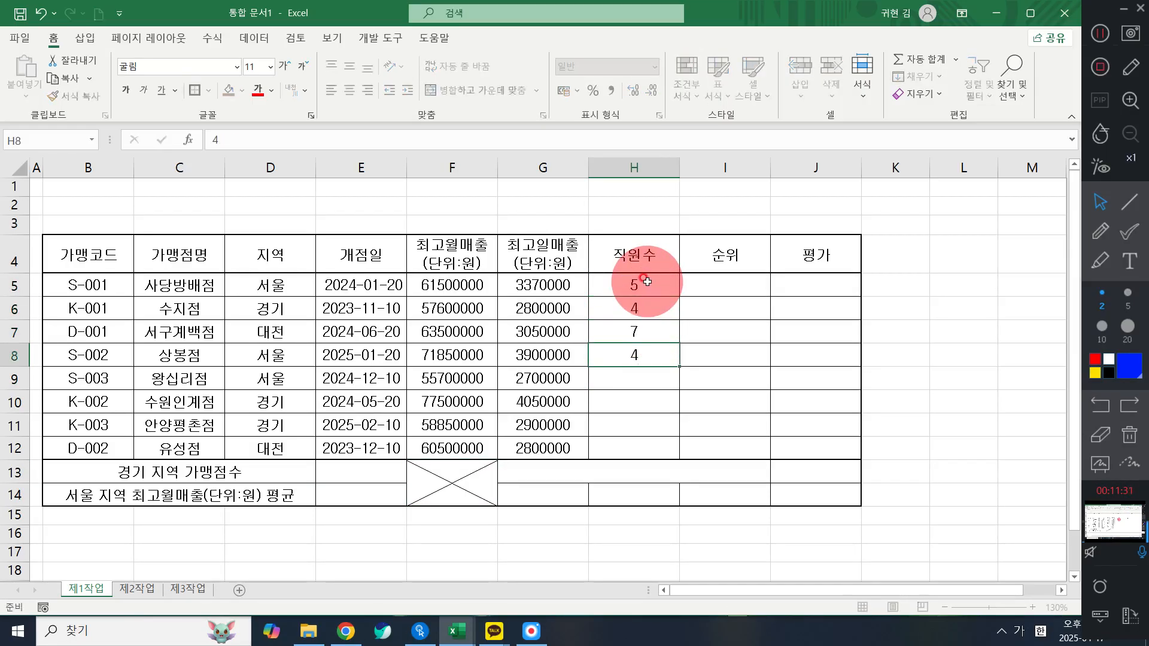
- Enter the employee counts 8, 4, 7, 5 and 3 in cells H8 through H12
{"action": "type", "text": "8 4"}
{"action": "key", "text": "Return"}
{"action": "type", "text": "7"}
{"action": "key", "text": "Return"}
{"action": "type", "text": "5"}
{"action": "key", "text": "Return"}
{"action": "type", "text": "3"}
{"action": "key", "text": "Return"}
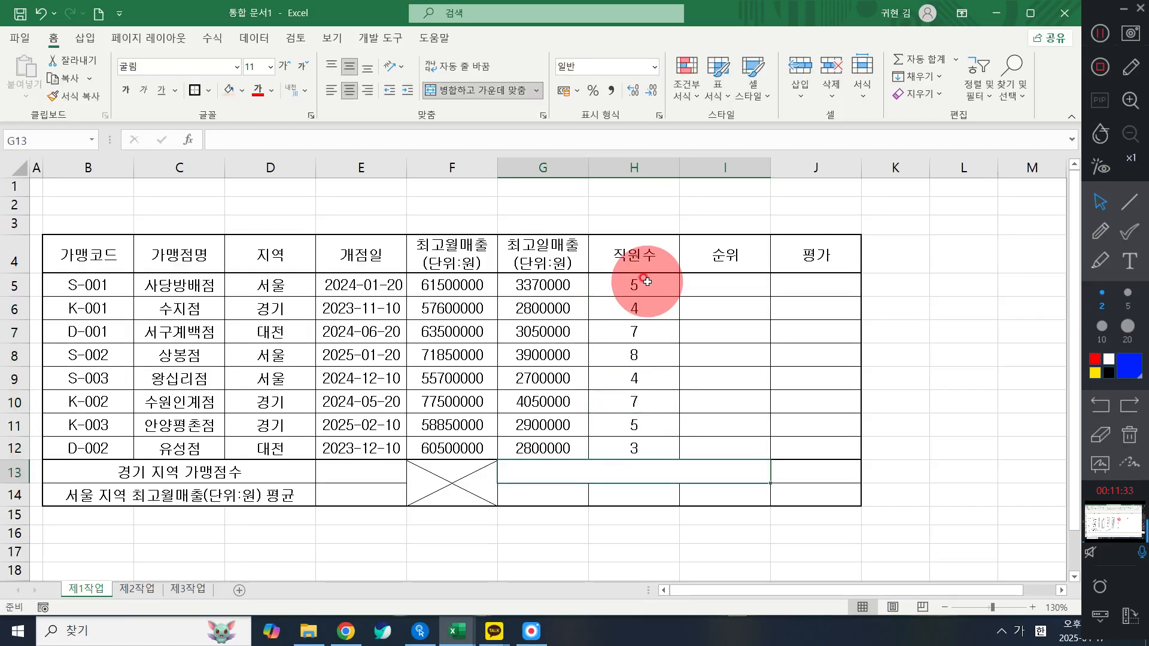
- Enter the label 최대 최고월매출(단위:원) in the merged cell G13
{"action": "left_click", "coordinate": [774, 361]}
{"action": "left_click", "coordinate": [699, 479]}
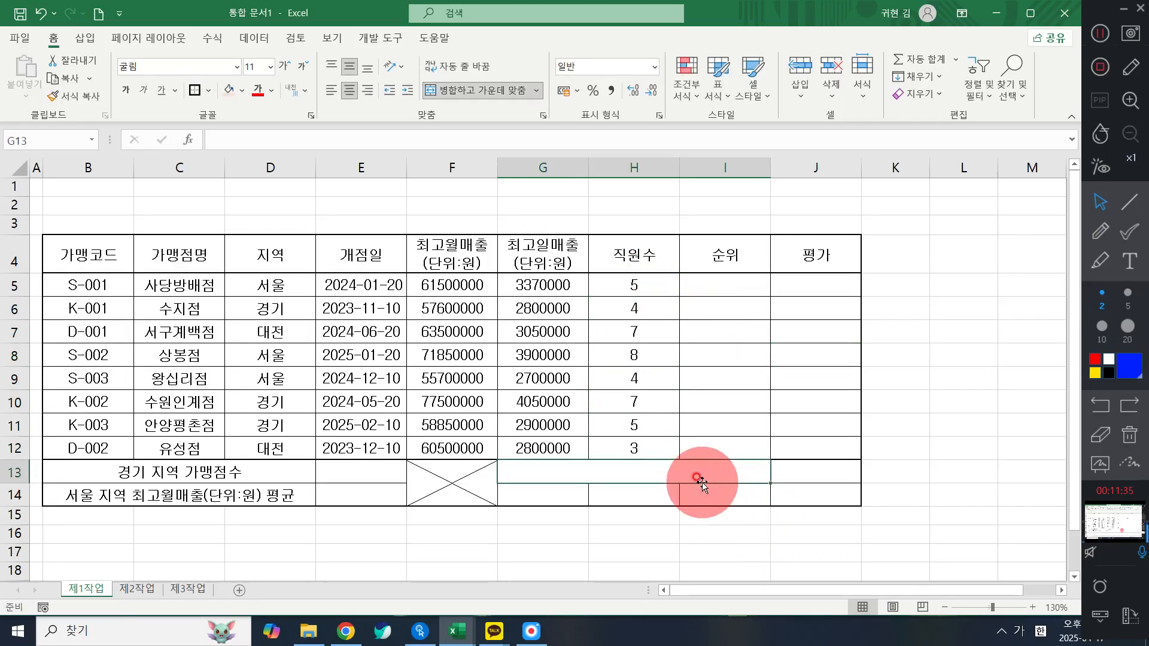
{"action": "type", "text": "최대 "}
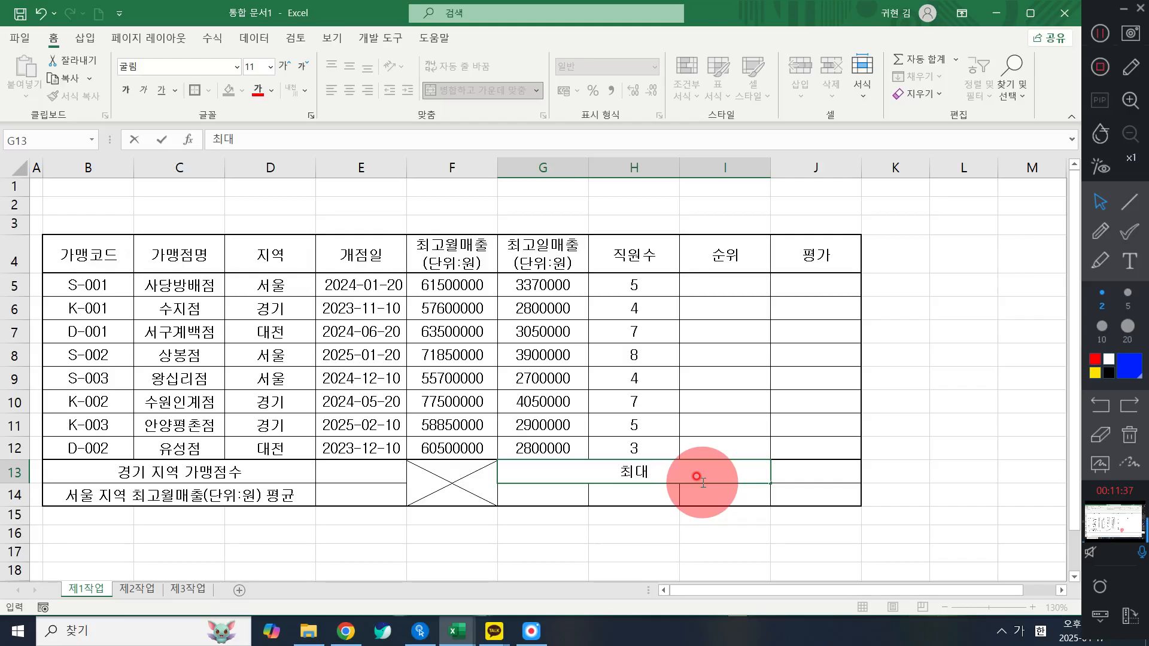
{"action": "type", "text": "최고월매출"}
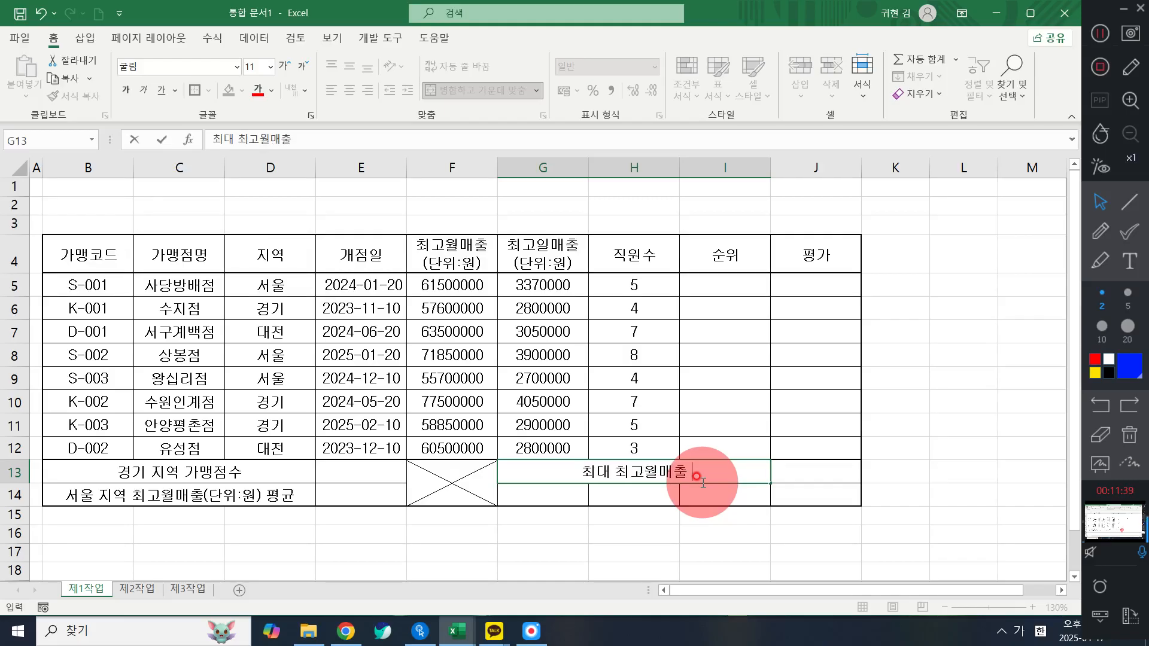
{"action": "type", "text": "(단ㅇ:원_)"}
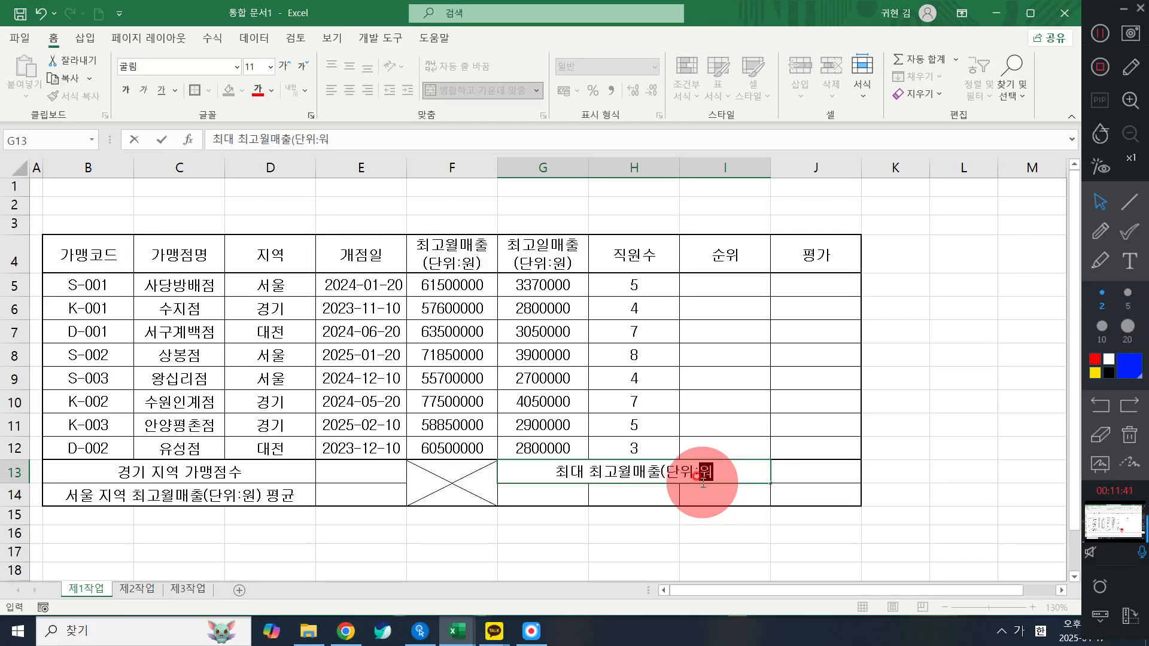
{"action": "key", "text": "BackSpace"}
{"action": "key", "text": "BackSpace"}
{"action": "type", "text": ")"}
{"action": "key", "text": "Return"}
- Enter 가맹점명 in cell G14 and 사당방배점 in cell H14
{"action": "type", "text": "가맹점명"}
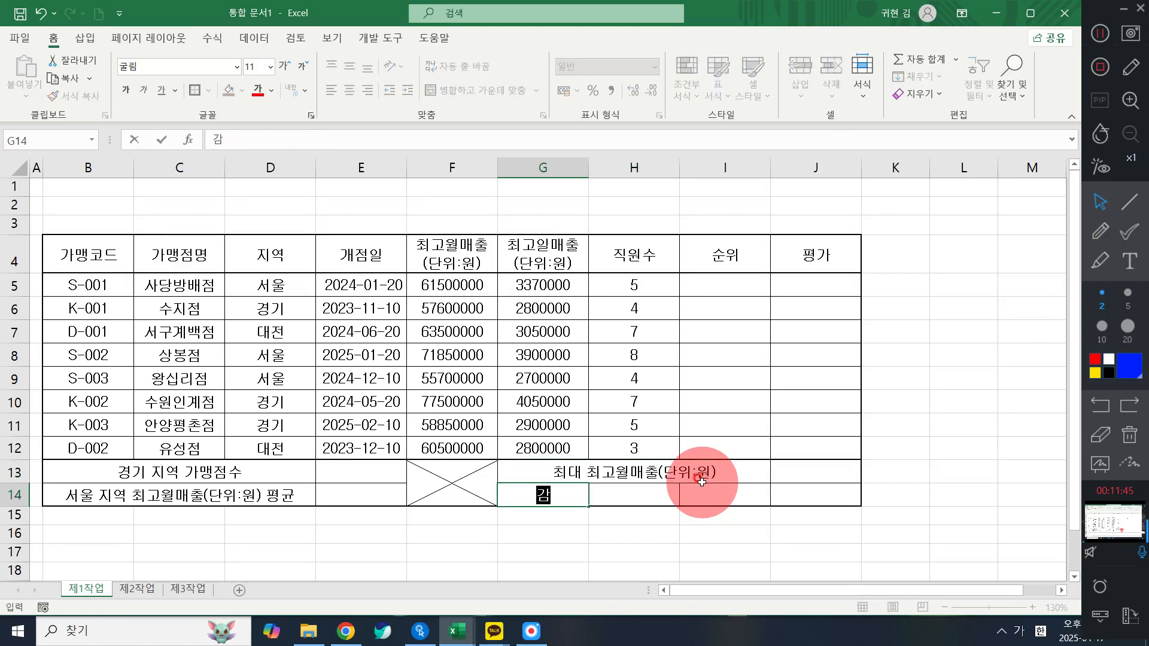
{"action": "key", "text": "Tab"}
{"action": "type", "text": "삼당방ㅂ"}
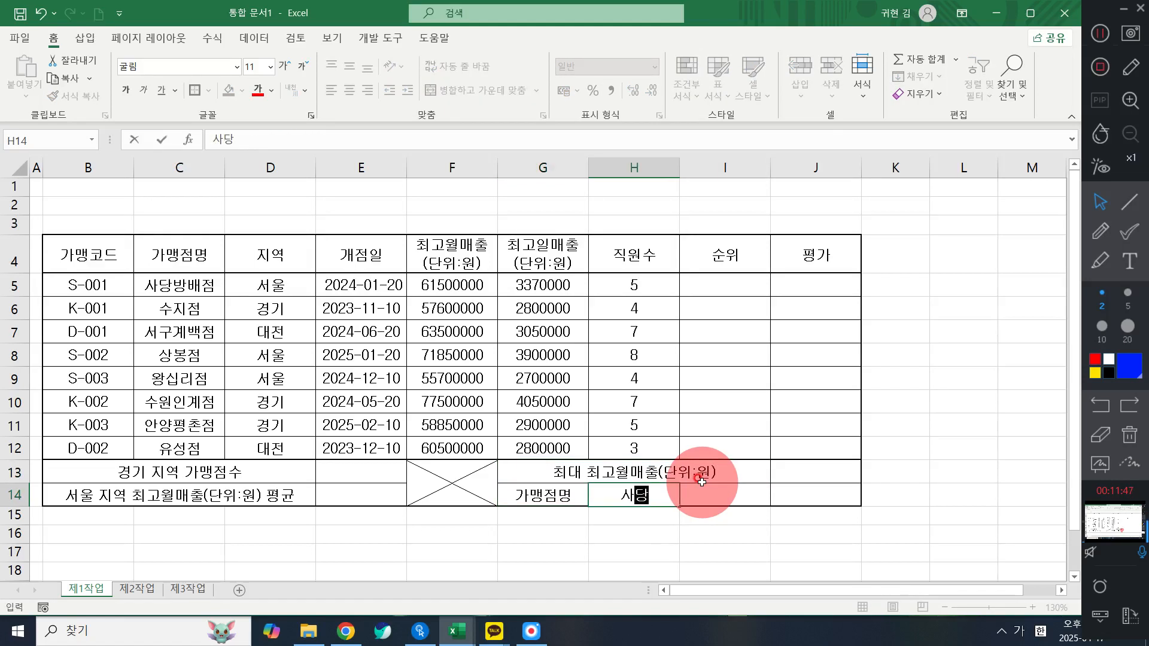
{"action": "type", "text": "배점"}
{"action": "key", "text": "Tab"}
- Clear cell H14 and enter the label 개점일 in cell I14
{"action": "type", "text": "개저"}
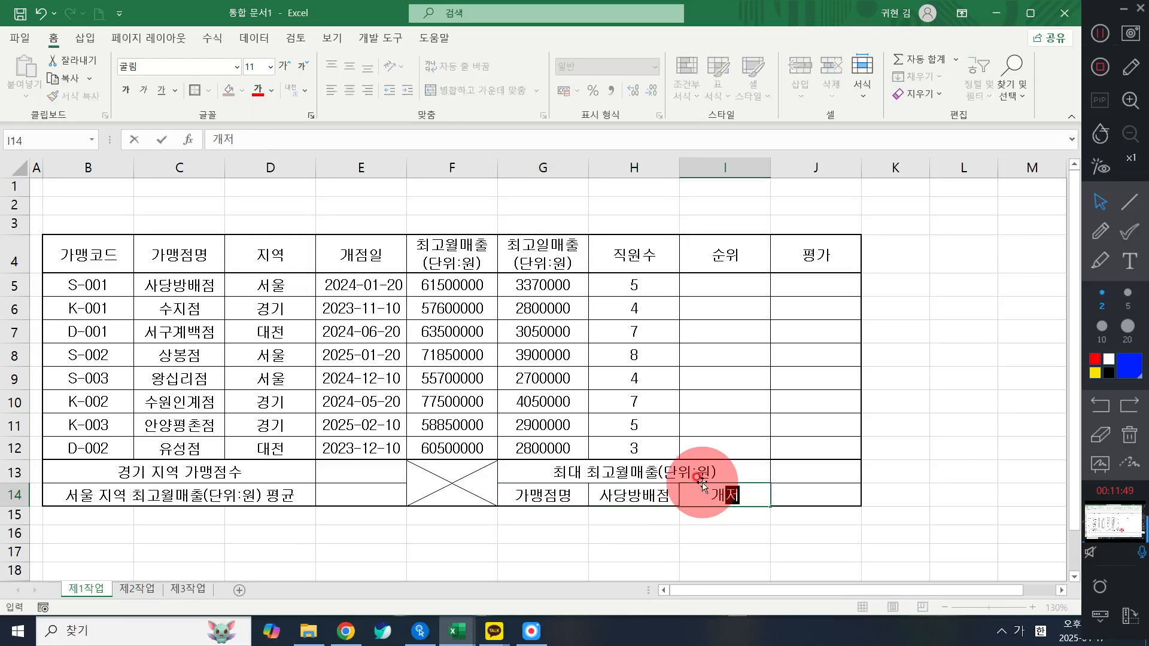
{"action": "key", "text": "BackSpace"}
{"action": "key", "text": "BackSpace"}
{"action": "key", "text": "BackSpace"}
{"action": "key", "text": "Left"}
{"action": "key", "text": "Right"}
{"action": "type", "text": "개점"}
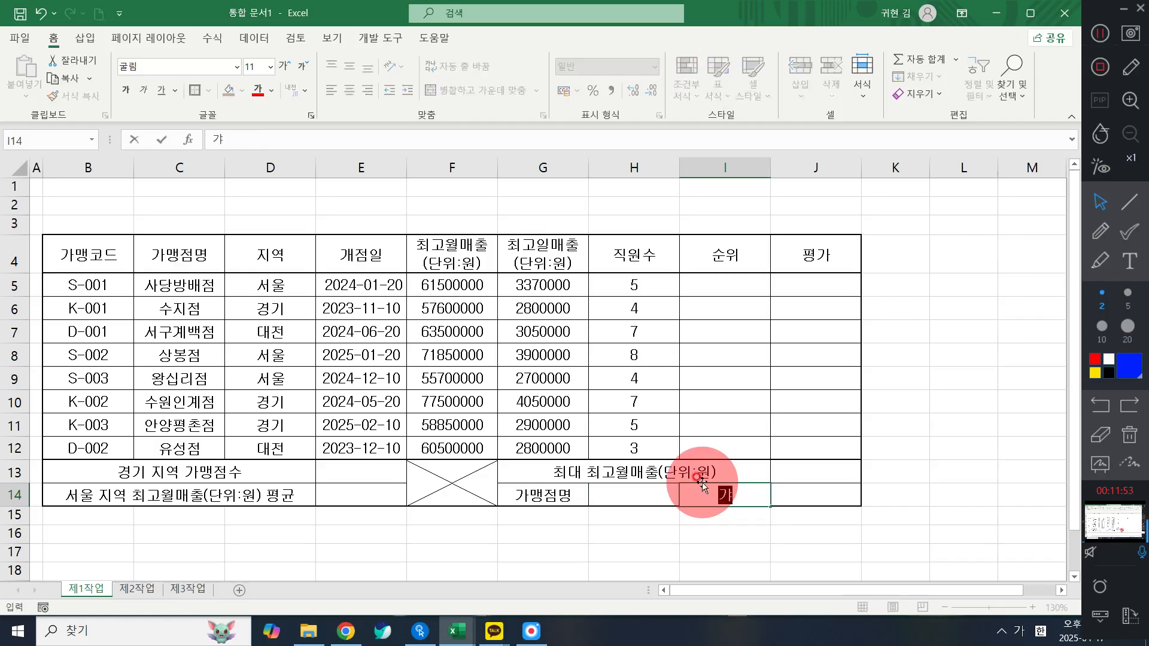
{"action": "type", "text": "일"}
{"action": "key", "text": "Return"}
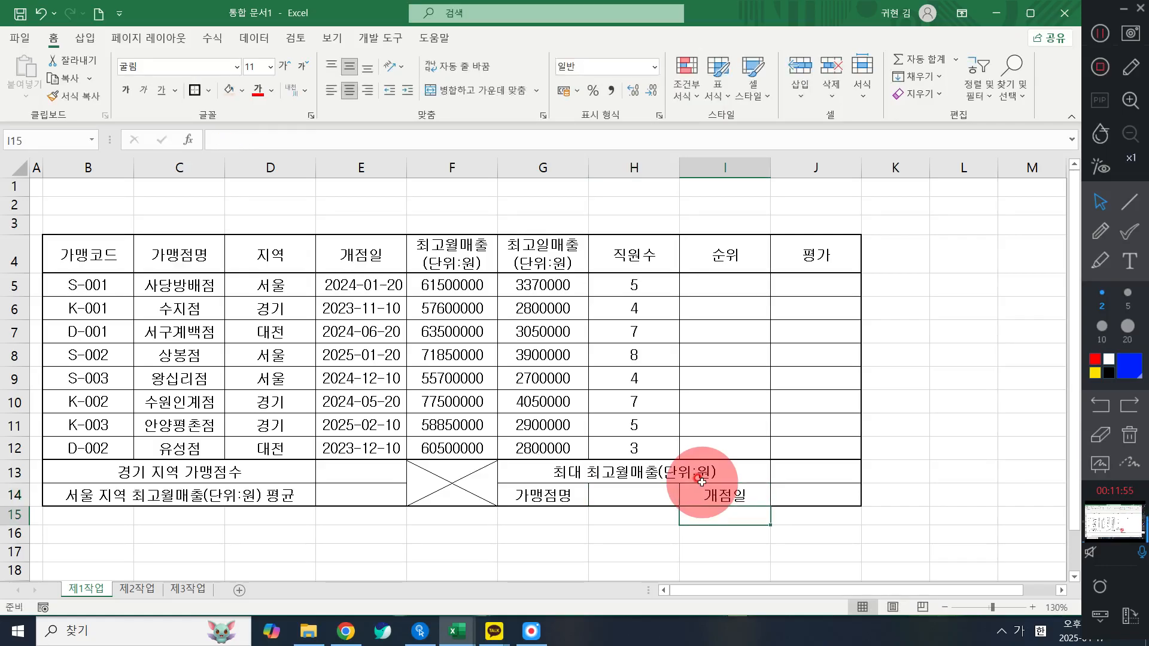
{"action": "left_click", "coordinate": [1099, 34]}
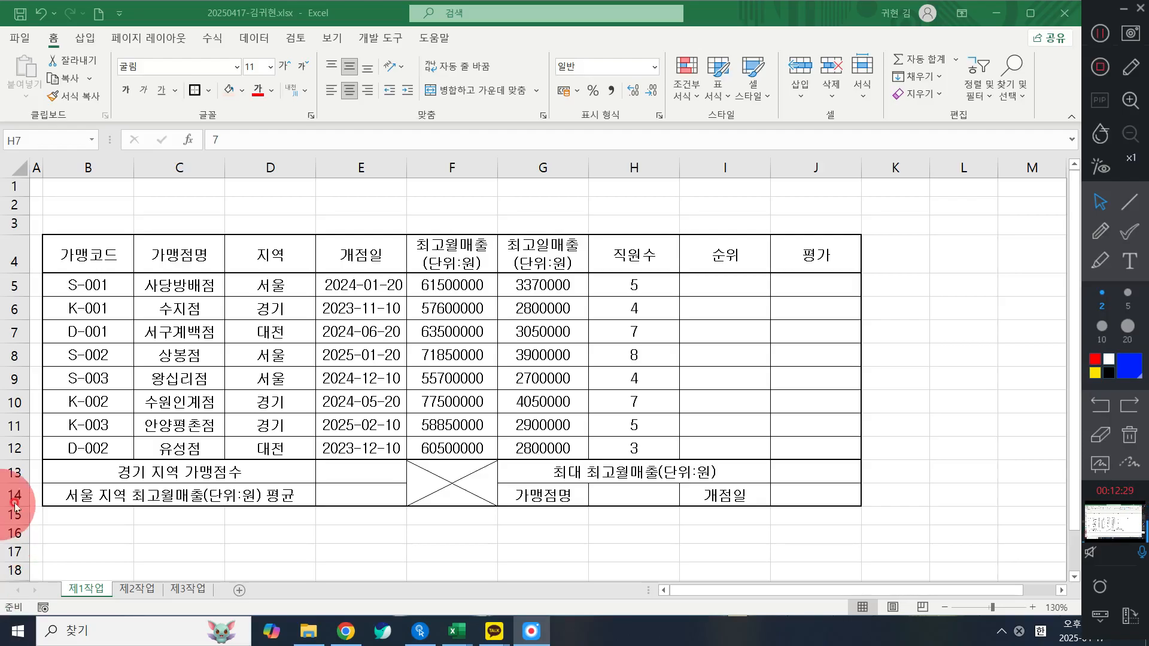
{"action": "left_click", "coordinate": [667, 342]}
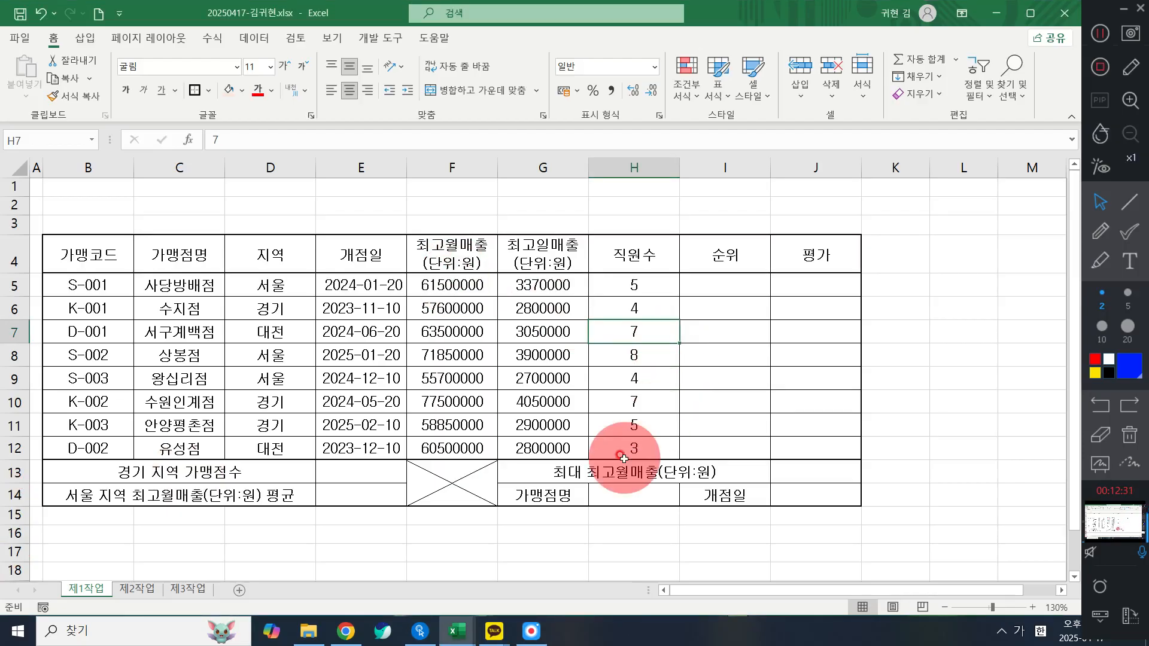
- Right-align the sales and employee figures in F5:H12 and apply the comma style
{"action": "left_click_drag", "start_coordinate": [446, 287], "coordinate": [617, 443]}
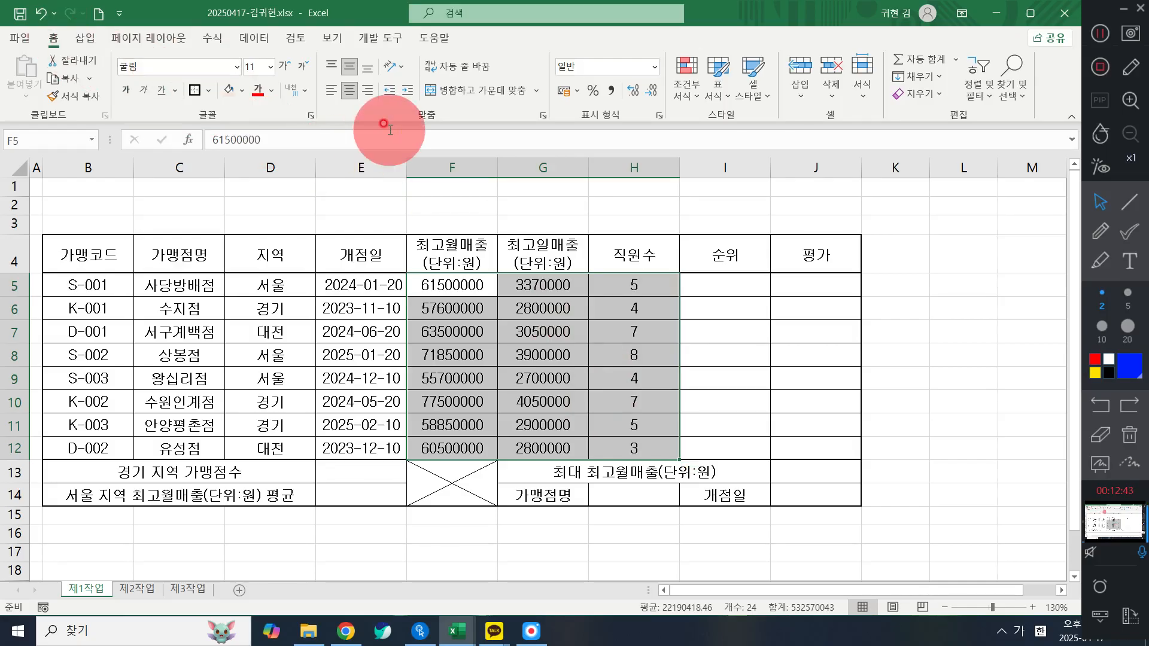
{"action": "left_click", "coordinate": [367, 91]}
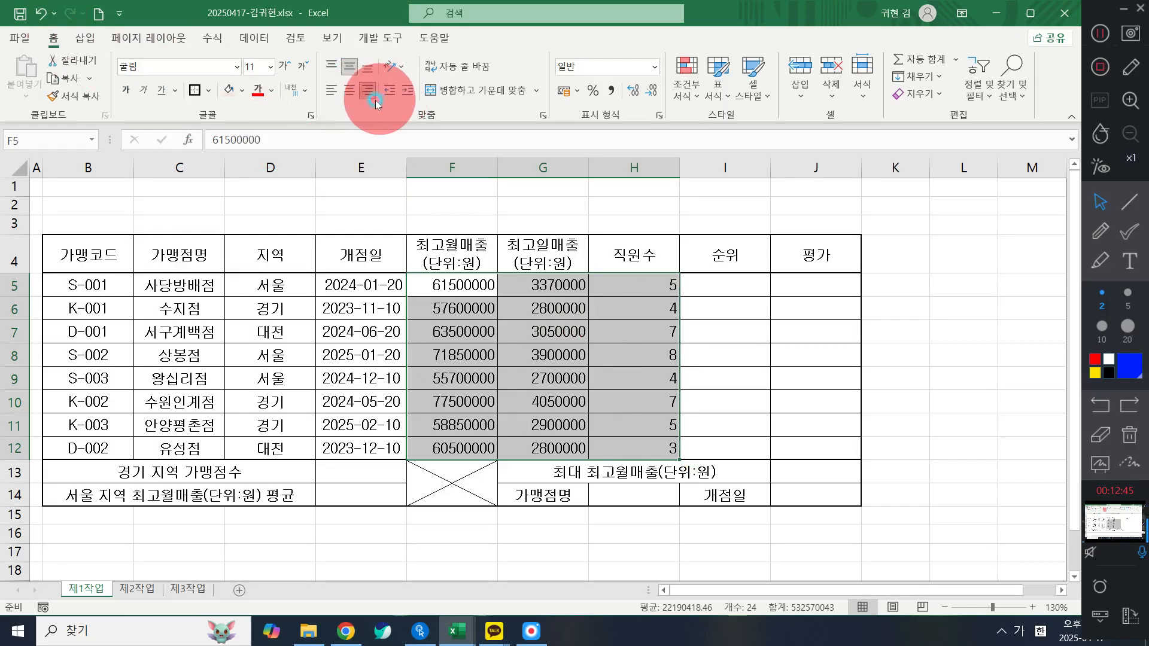
{"action": "left_click", "coordinate": [612, 95]}
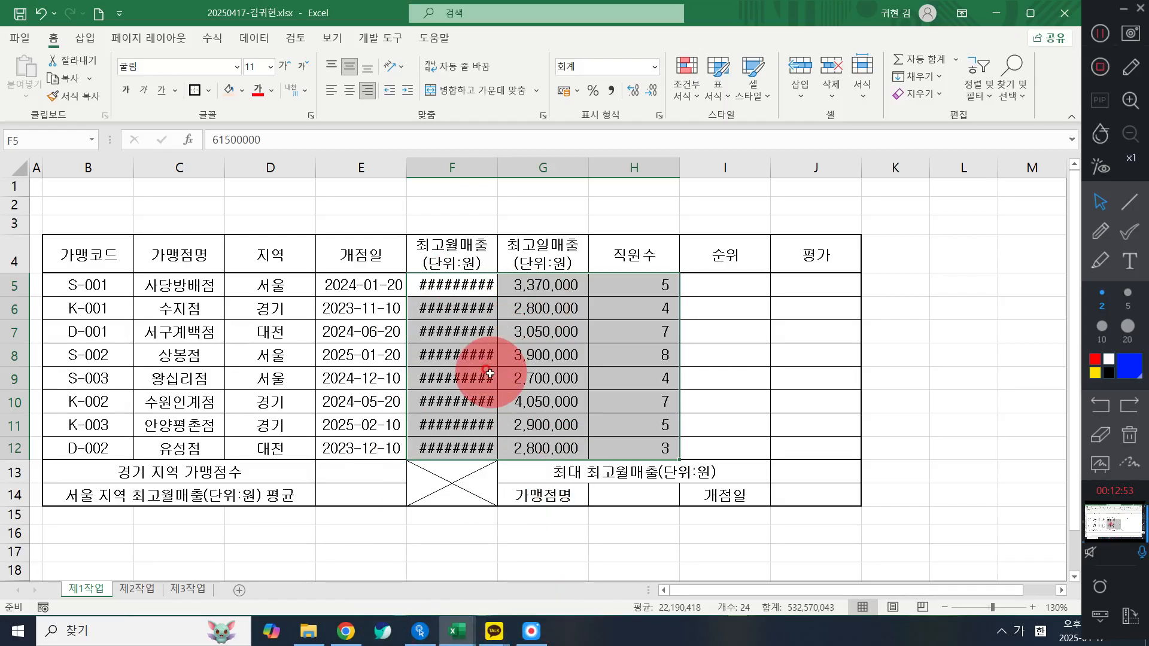
- Auto-fit the width of column F and slightly widen columns G and E
{"action": "left_click", "coordinate": [492, 320]}
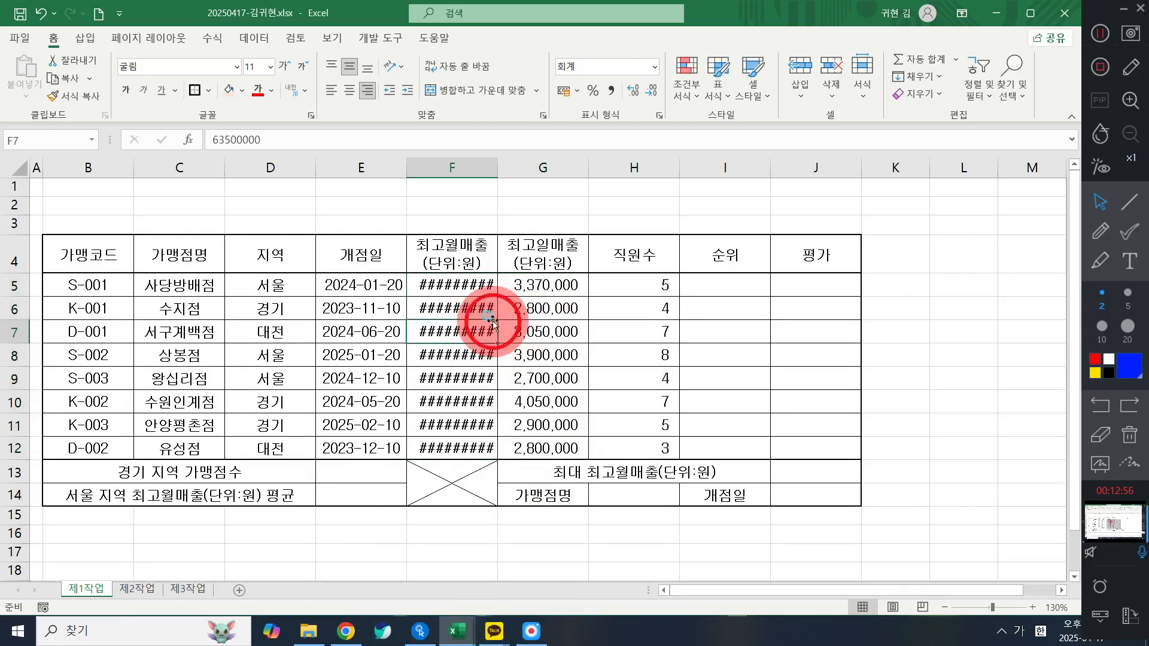
{"action": "left_click", "coordinate": [491, 164]}
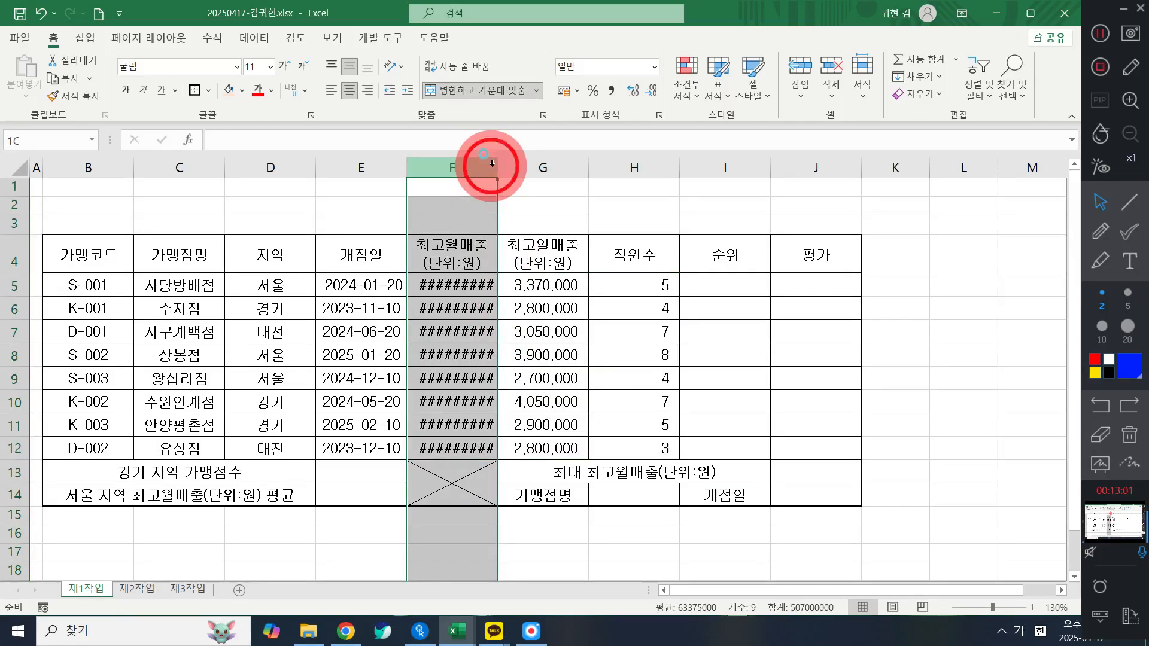
{"action": "double_click", "coordinate": [498, 166]}
{"action": "left_click_drag", "start_coordinate": [593, 173], "coordinate": [595, 160]}
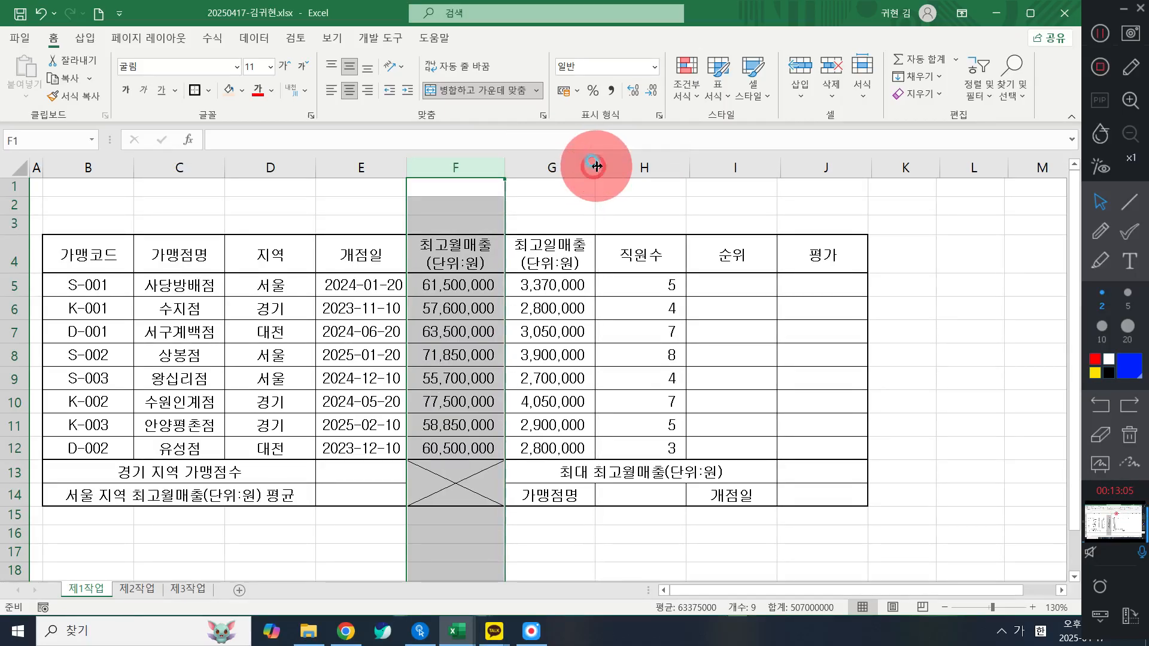
{"action": "left_click", "coordinate": [372, 282]}
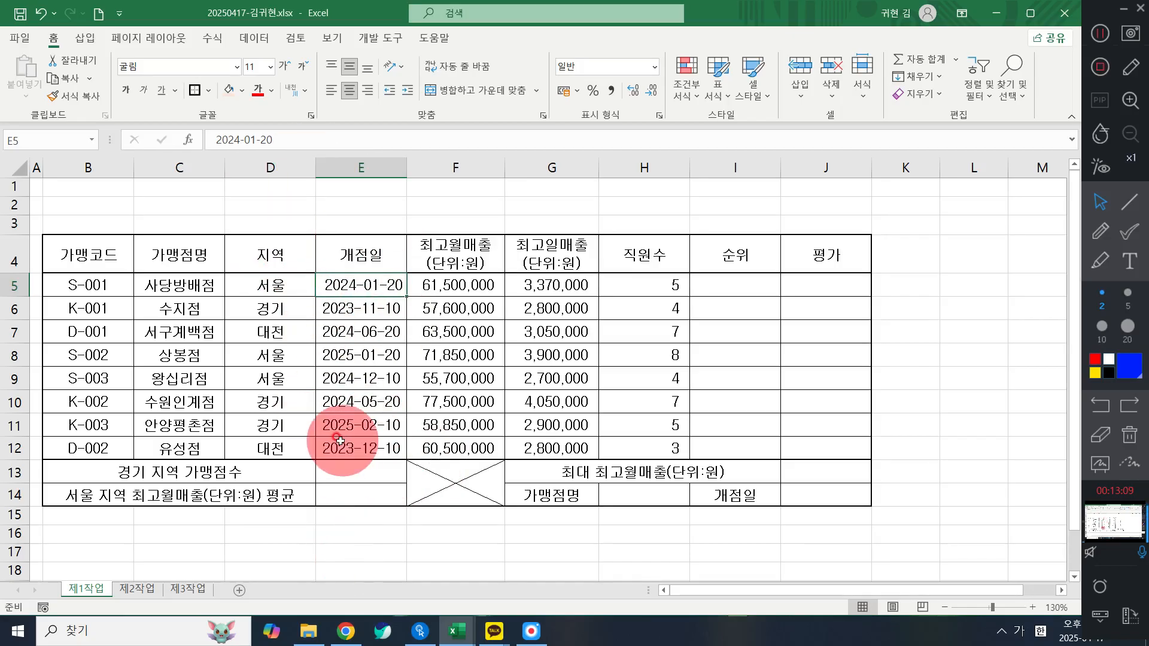
{"action": "double_click", "coordinate": [408, 168]}
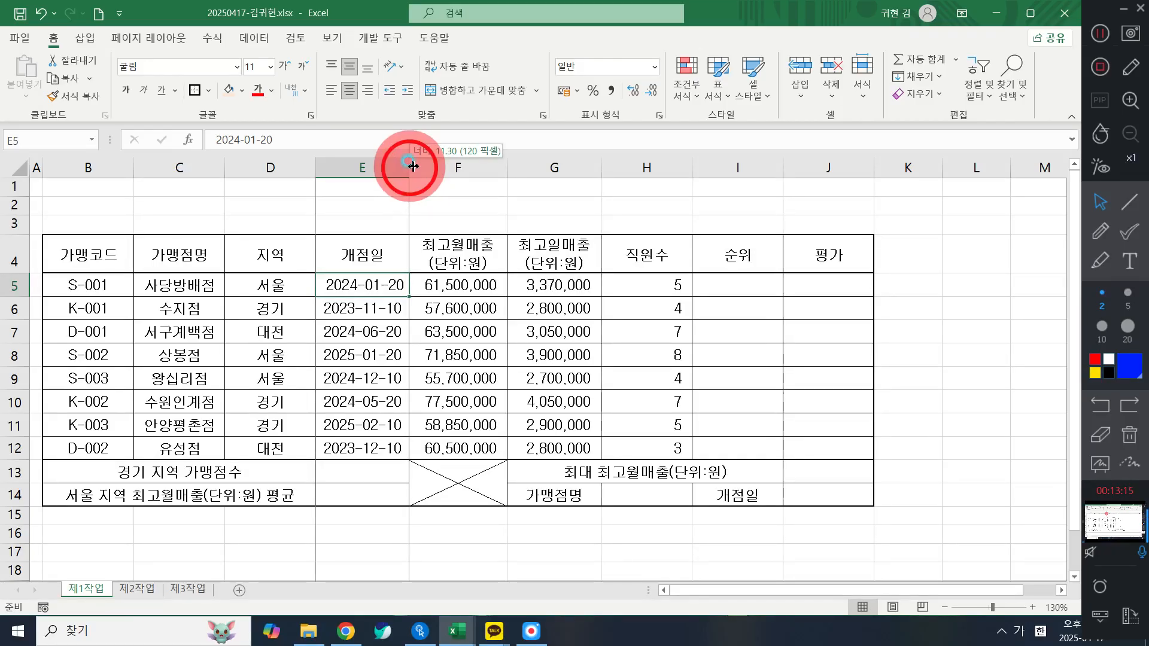
{"action": "left_click_drag", "start_coordinate": [410, 168], "coordinate": [418, 170]}
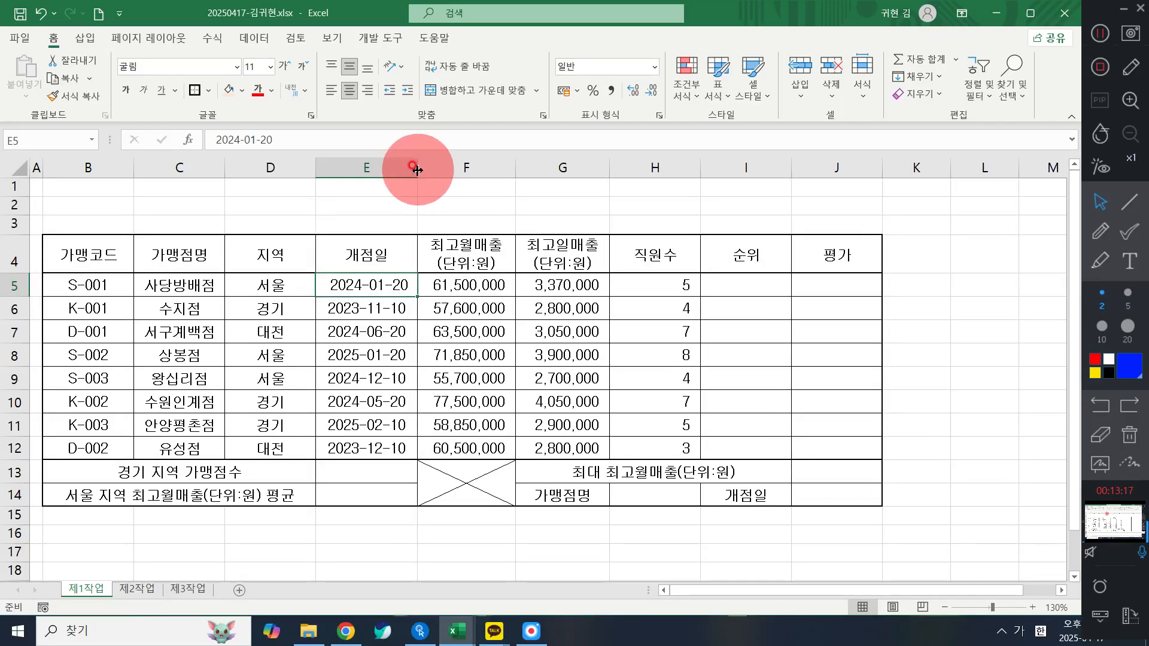
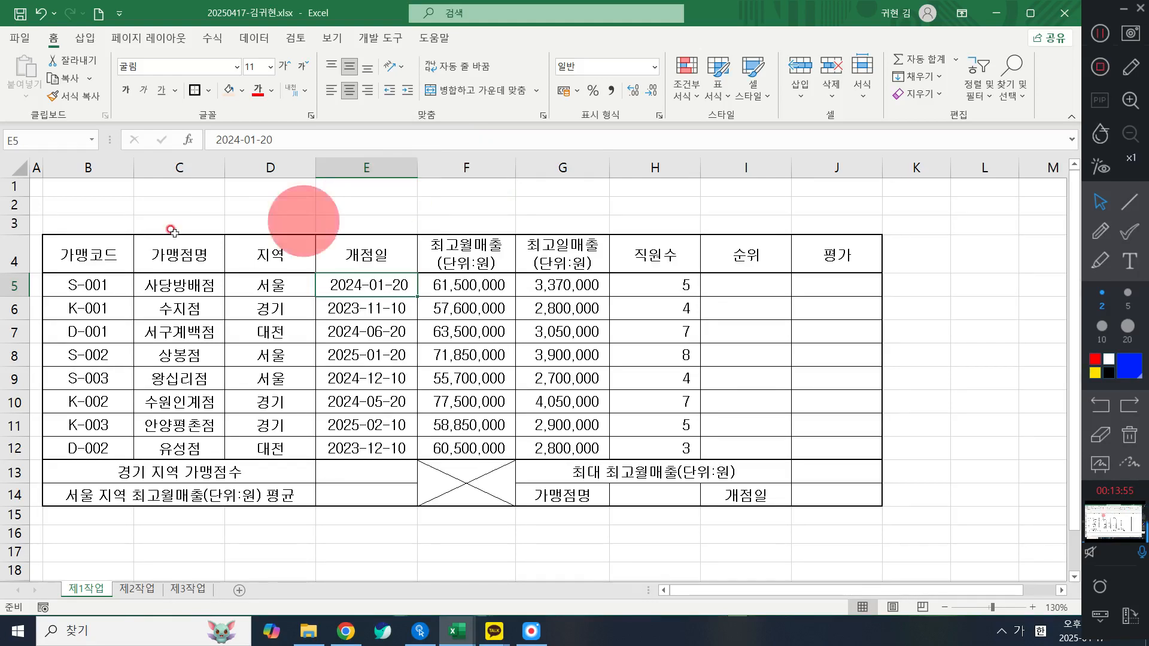
- Set the height of rows 1 through 3 to 25
{"action": "left_click_drag", "start_coordinate": [15, 186], "coordinate": [14, 230]}
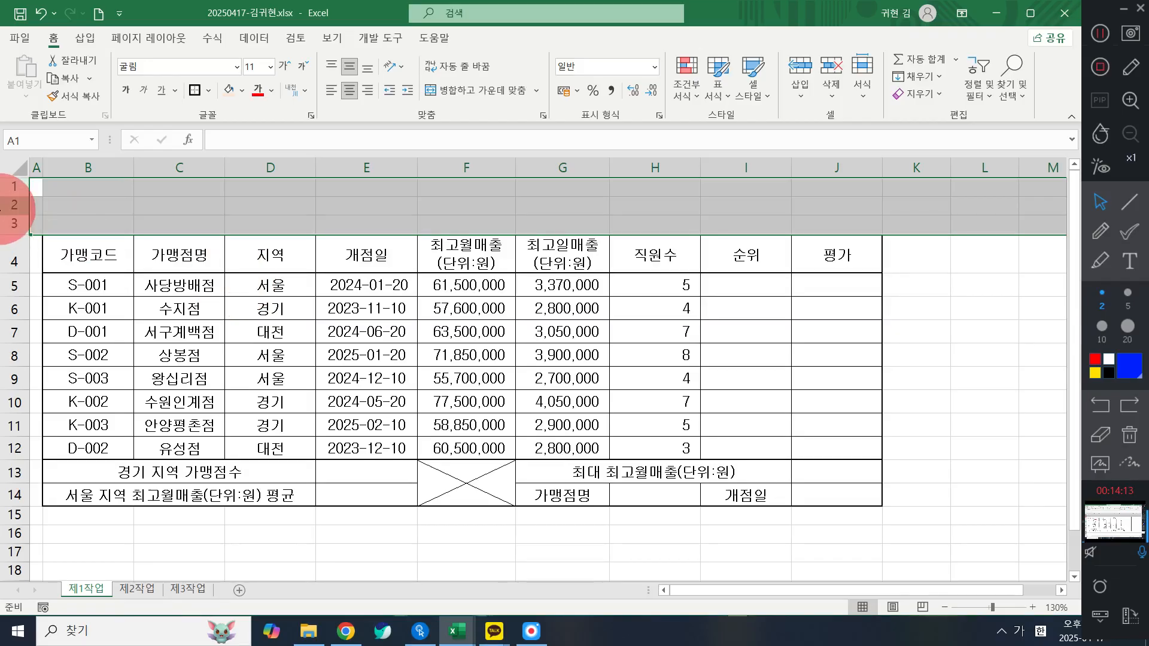
{"action": "right_click", "coordinate": [13, 206]}
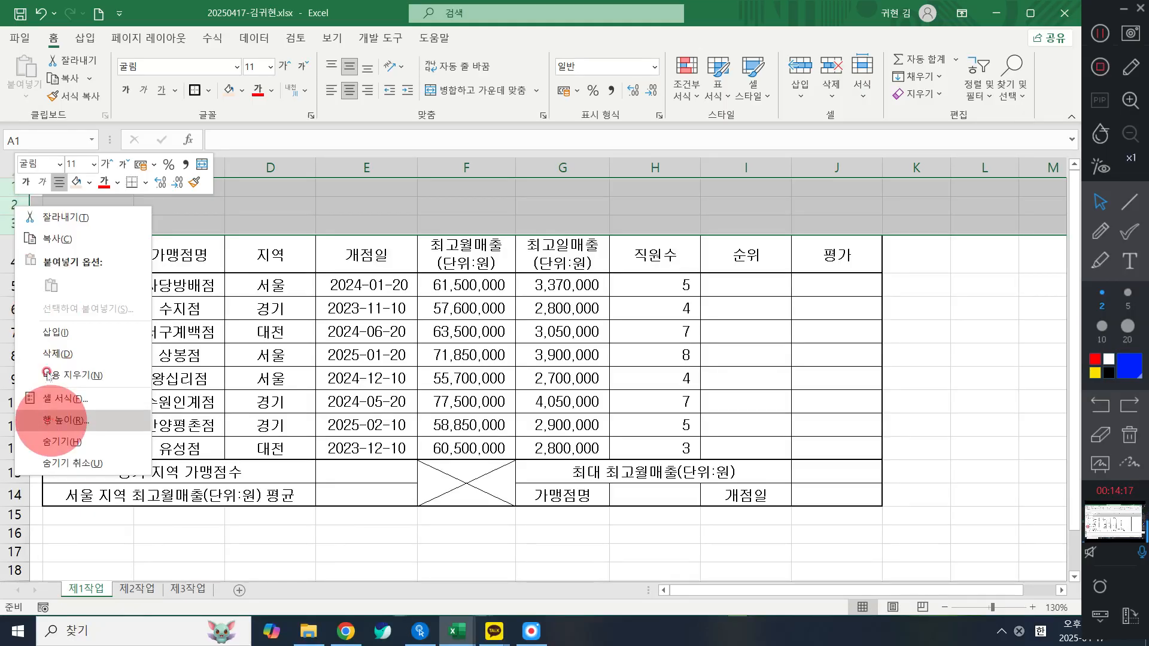
{"action": "left_click", "coordinate": [65, 420]}
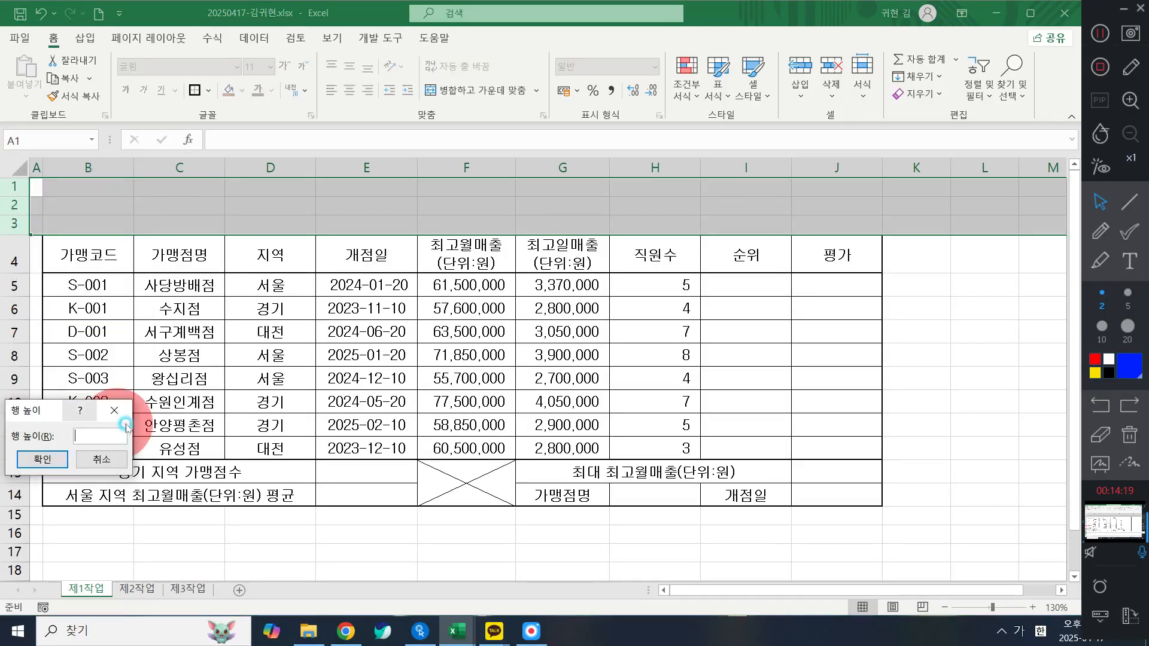
{"action": "type", "text": "25"}
{"action": "left_click", "coordinate": [42, 460]}
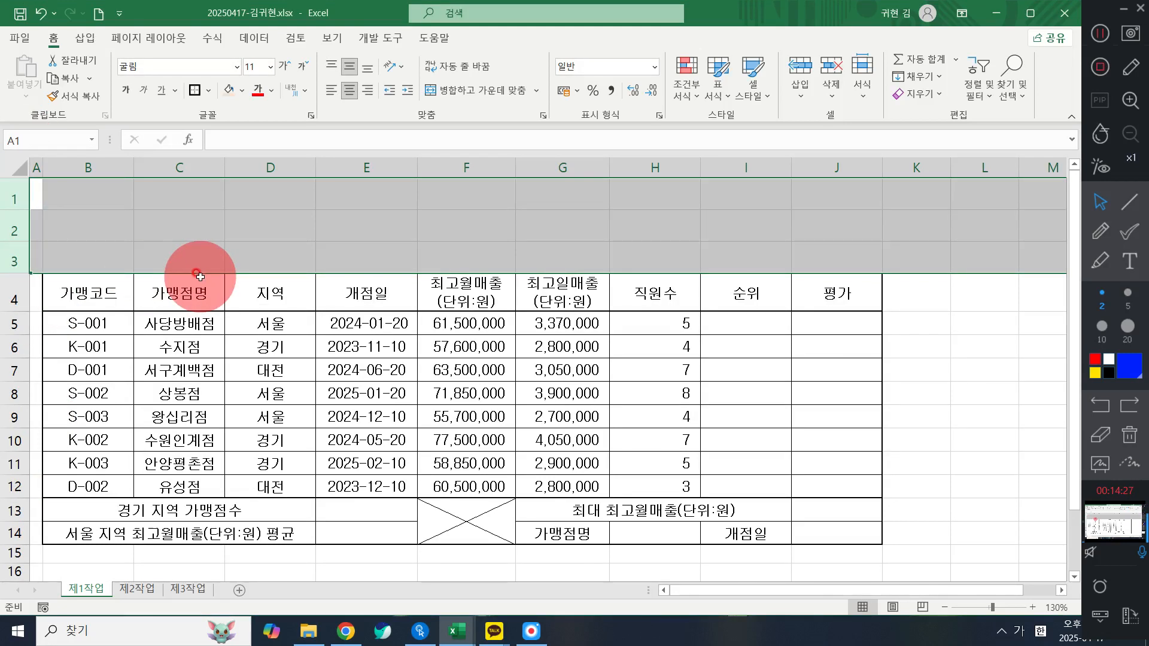
- Insert a cross shape about 14.38 cm by 1.94 cm over B1:G3 with the text 헬스푸드 가맹점 관리현황
{"action": "left_click", "coordinate": [385, 200]}
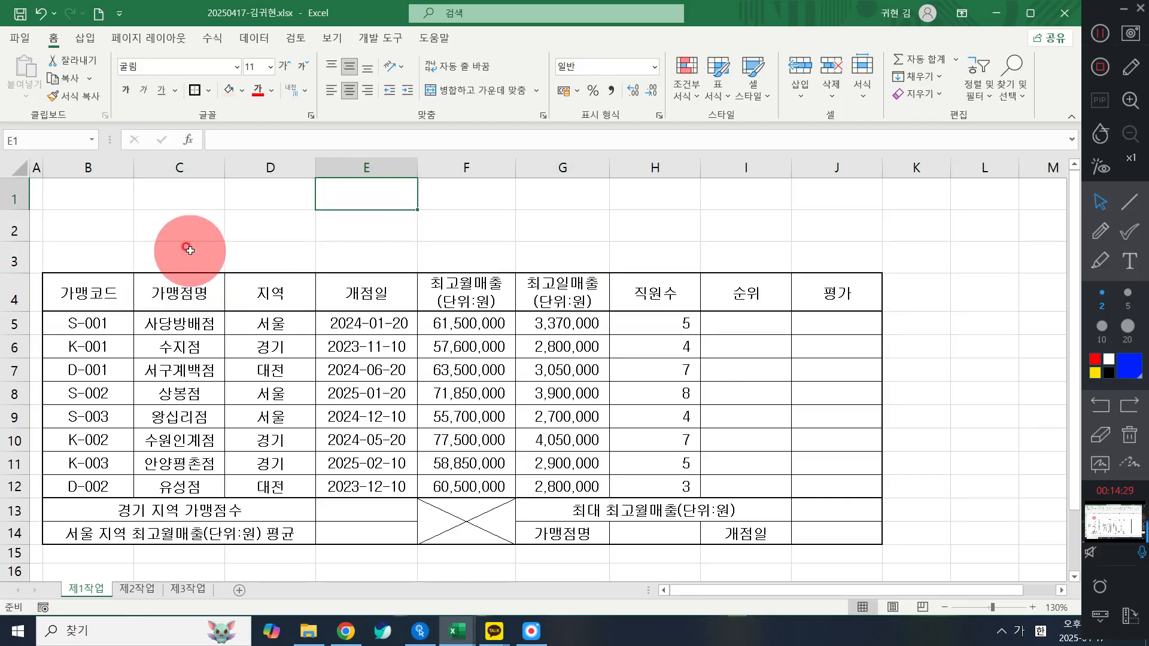
{"action": "left_click", "coordinate": [83, 37]}
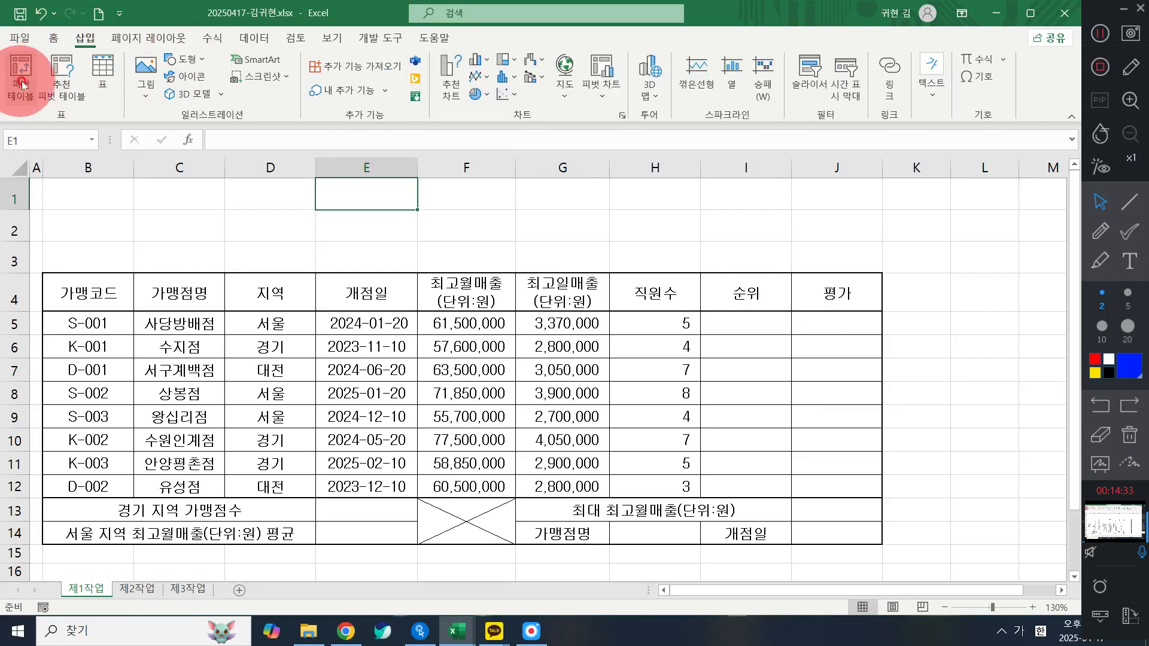
{"action": "left_click", "coordinate": [190, 60]}
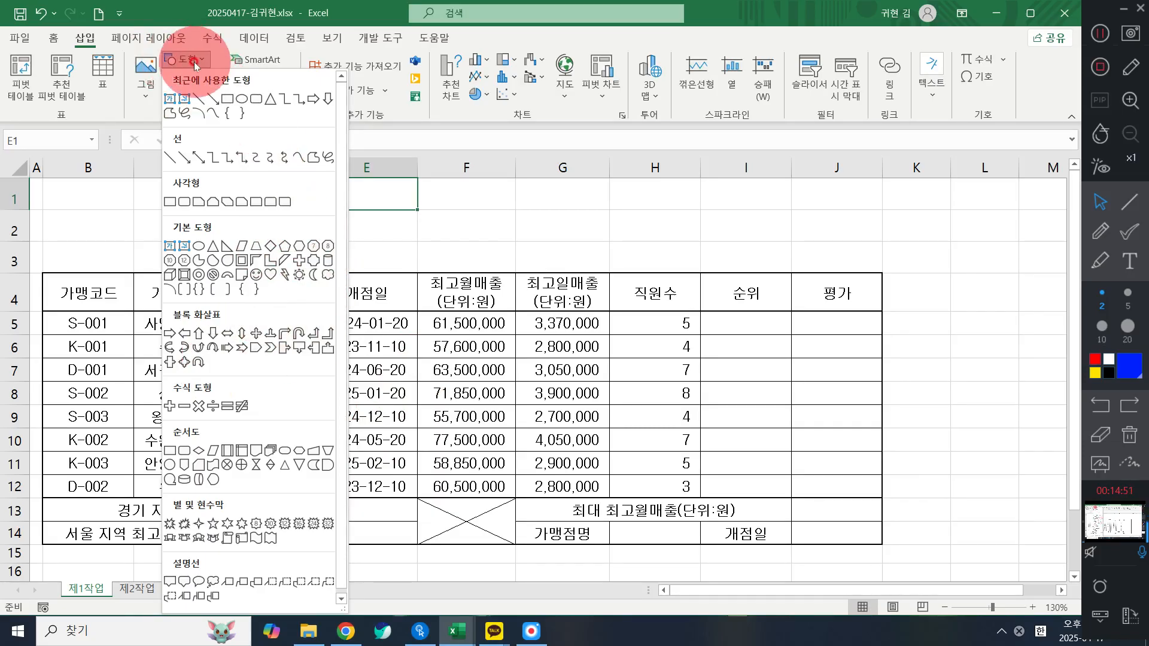
{"action": "left_click", "coordinate": [305, 259]}
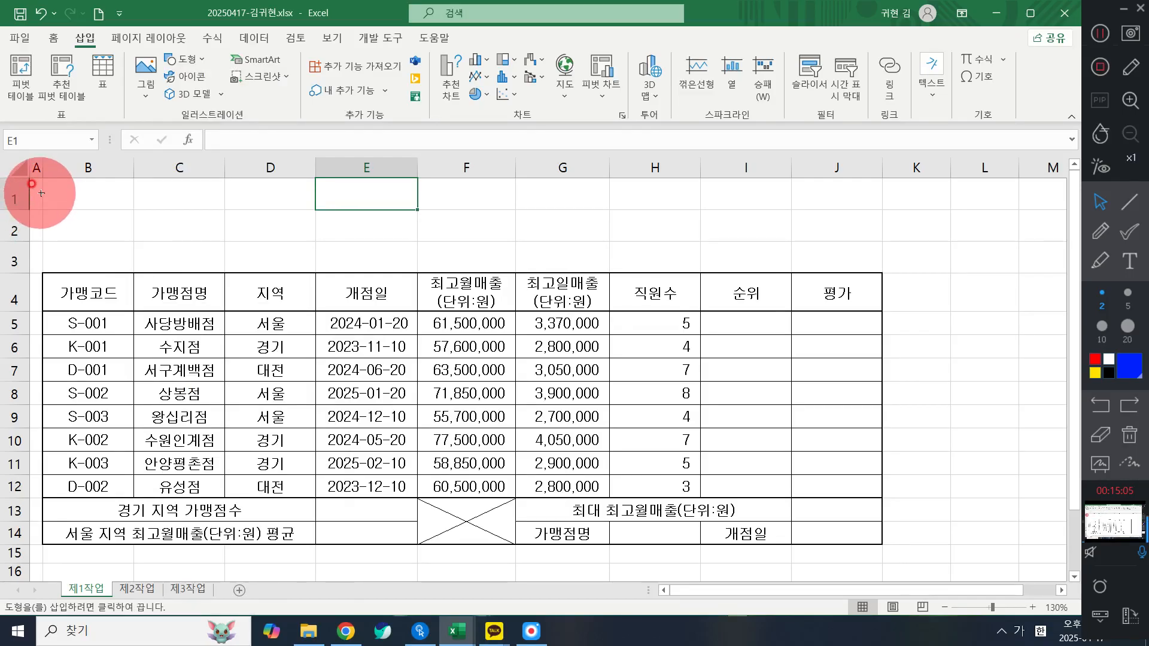
{"action": "left_click_drag", "start_coordinate": [43, 190], "coordinate": [572, 261]}
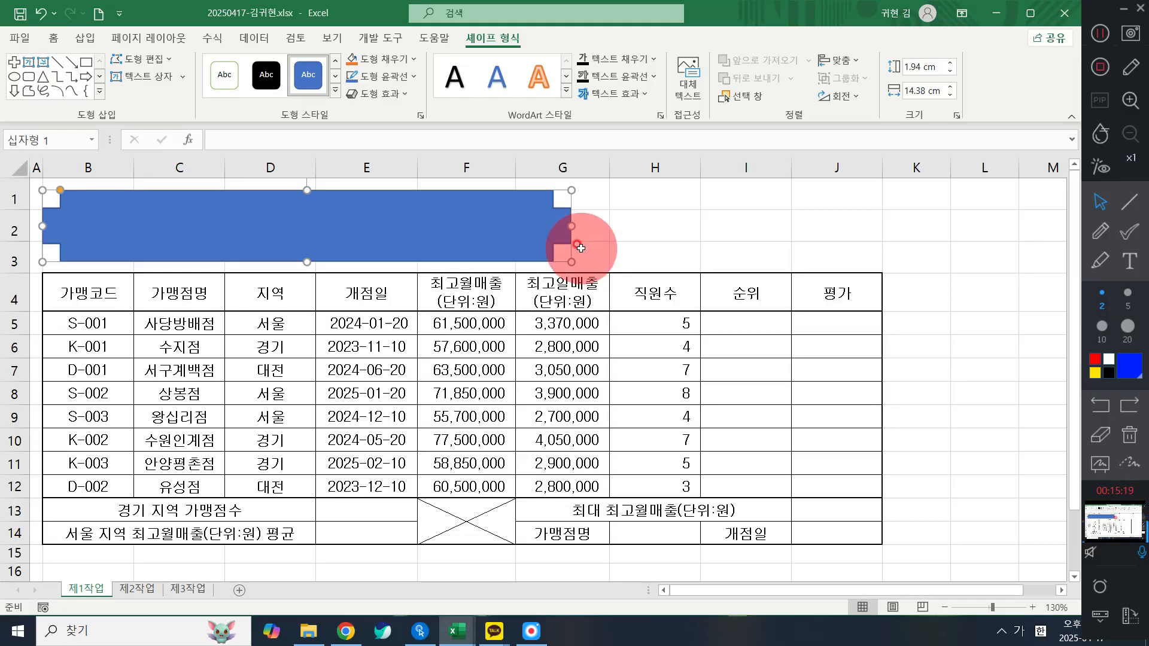
{"action": "type", "text": "헬스푸드 가맹점 관리현황"}
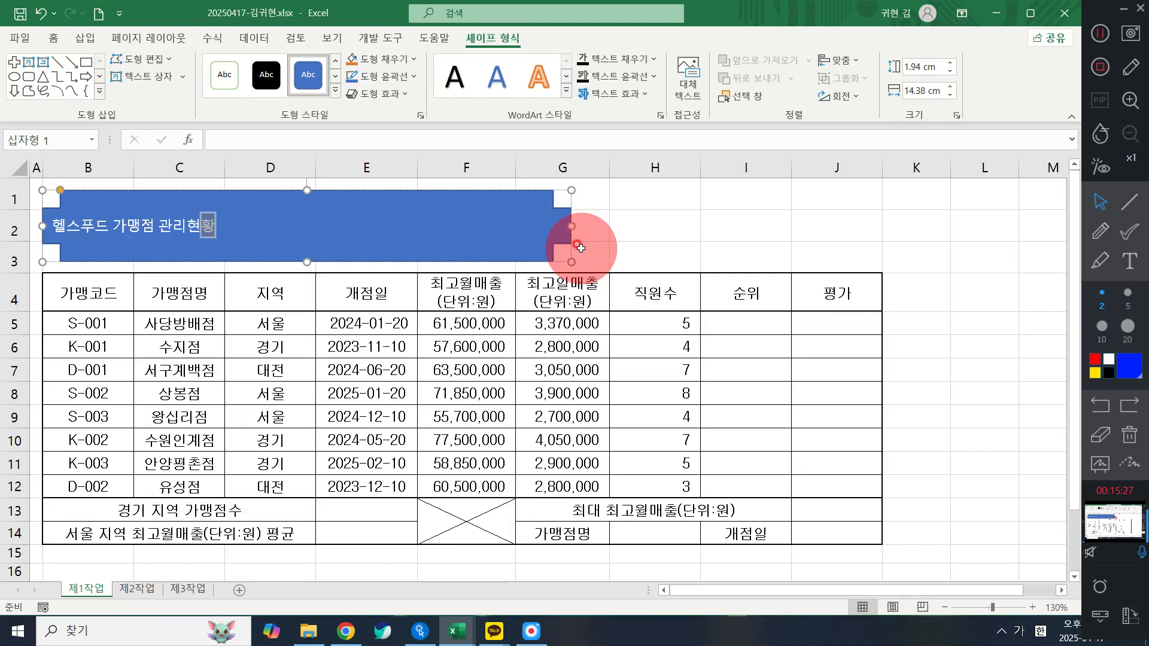
- Set the title shape's text to the 굴림 font at size 24
{"action": "left_click", "coordinate": [1102, 38]}
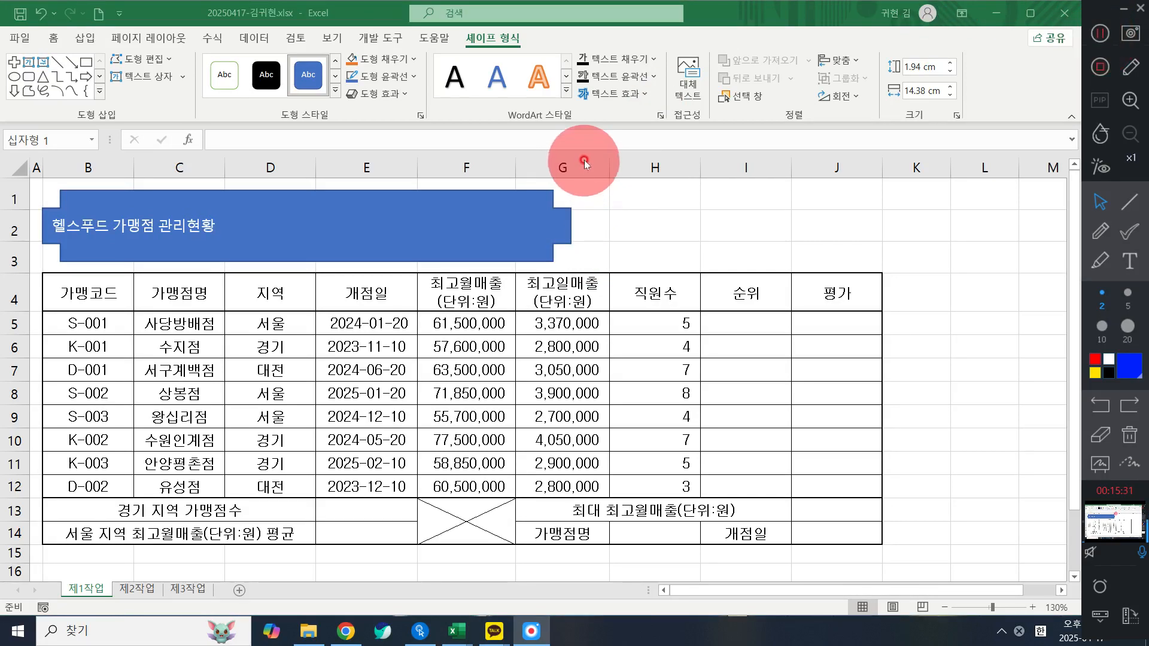
{"action": "left_click", "coordinate": [311, 231]}
{"action": "right_click", "coordinate": [346, 219]}
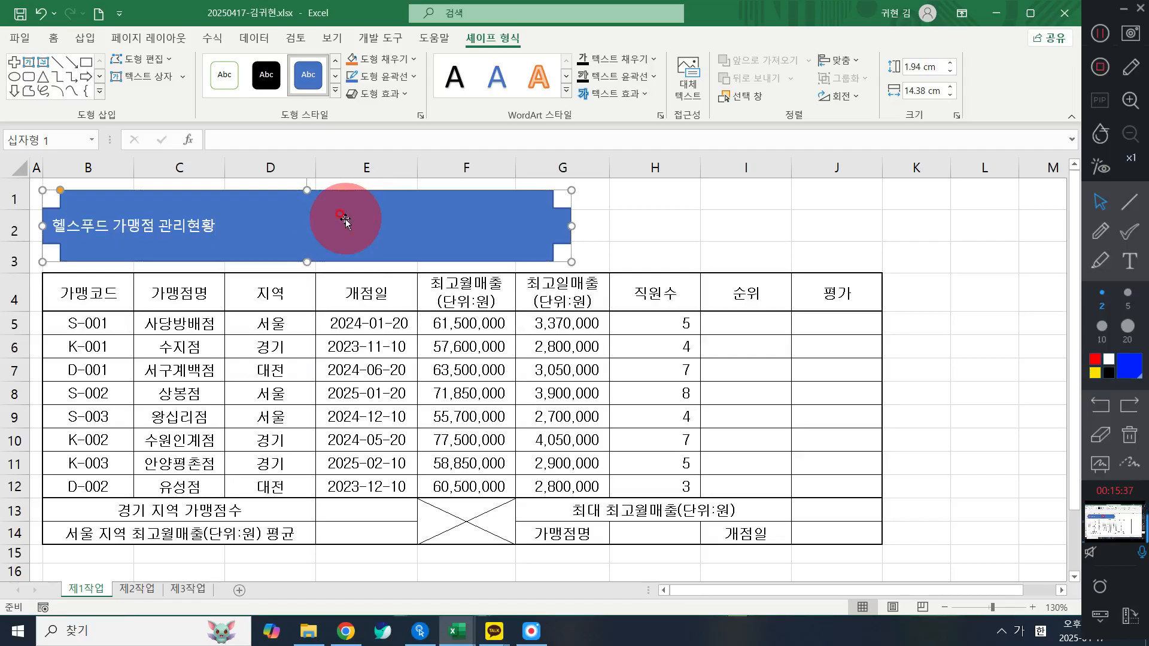
{"action": "left_click", "coordinate": [54, 37]}
{"action": "left_click", "coordinate": [337, 204]}
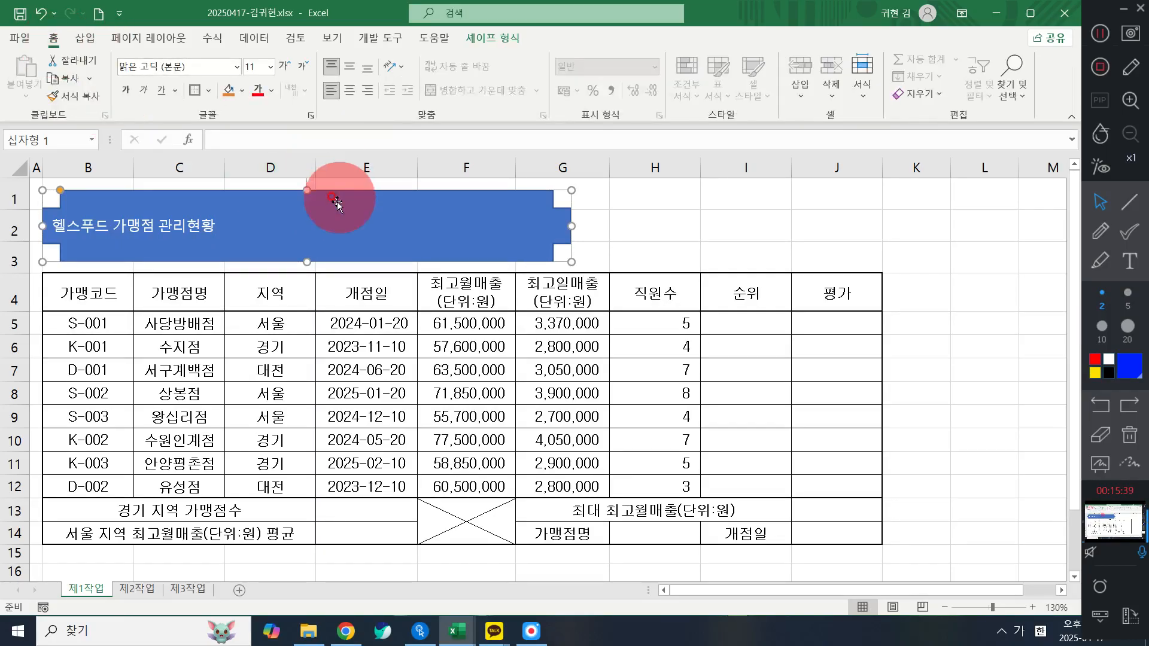
{"action": "left_click", "coordinate": [362, 238]}
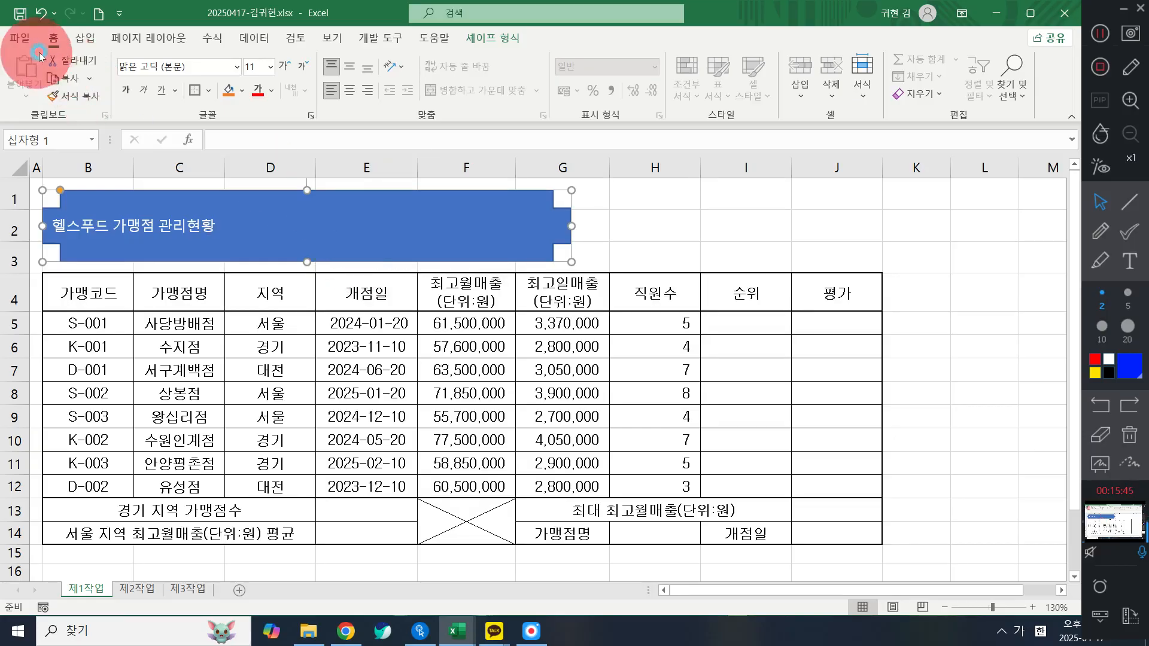
{"action": "left_click", "coordinate": [203, 69]}
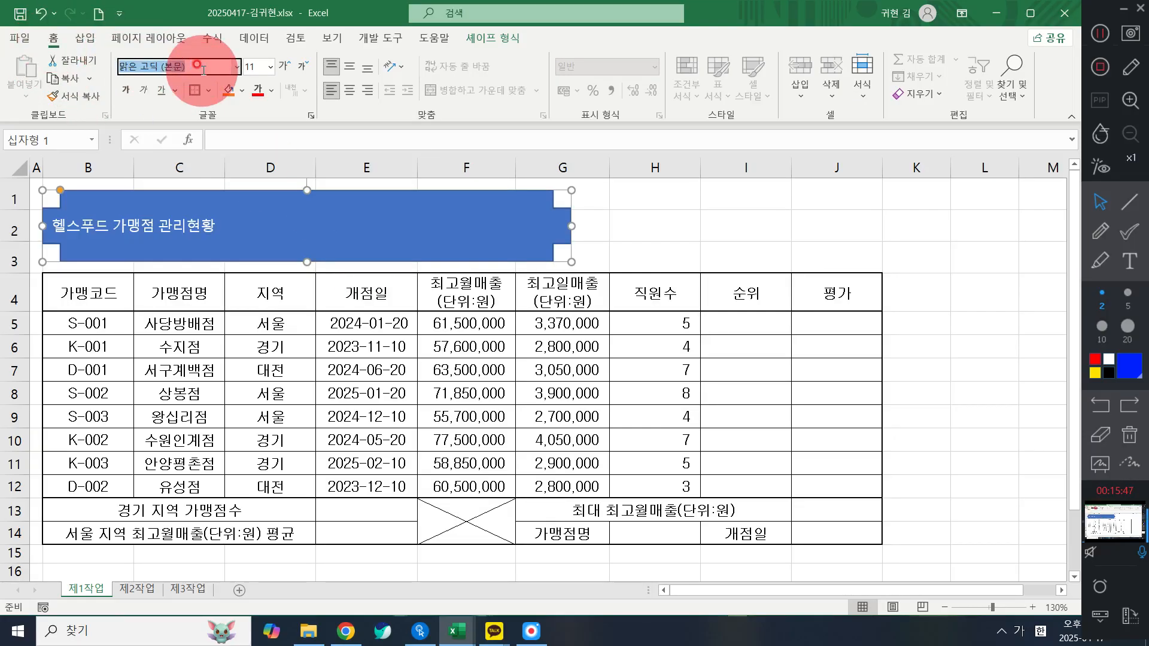
{"action": "type", "text": "굴림"}
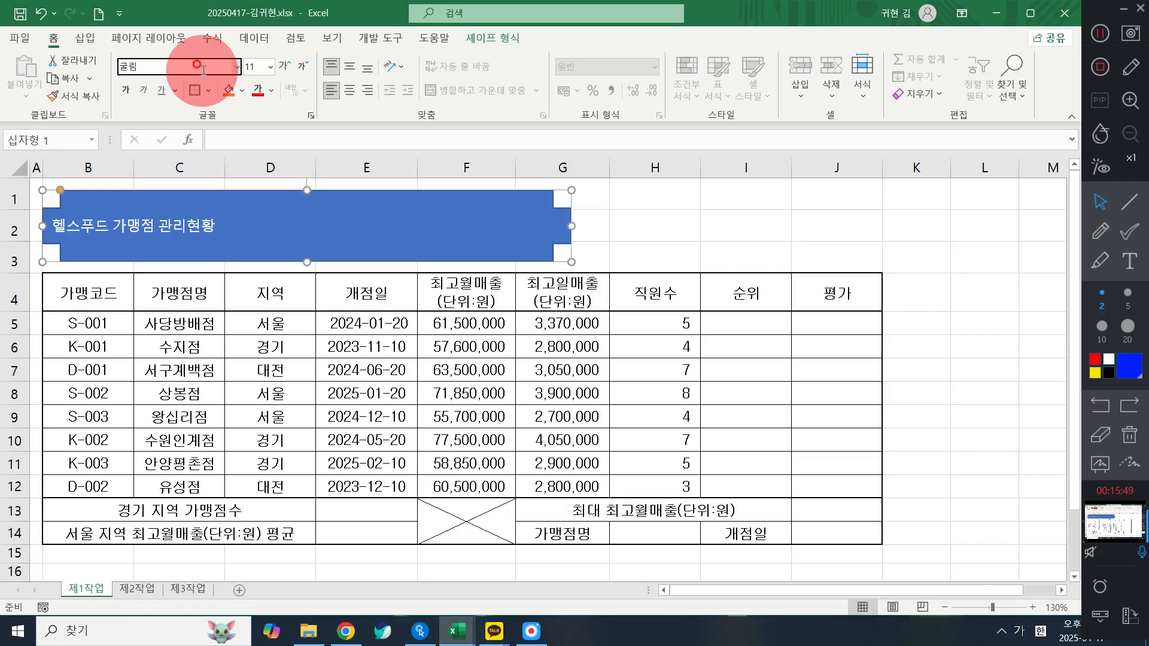
{"action": "key", "text": "Return"}
{"action": "left_click", "coordinate": [253, 66]}
{"action": "type", "text": "245"}
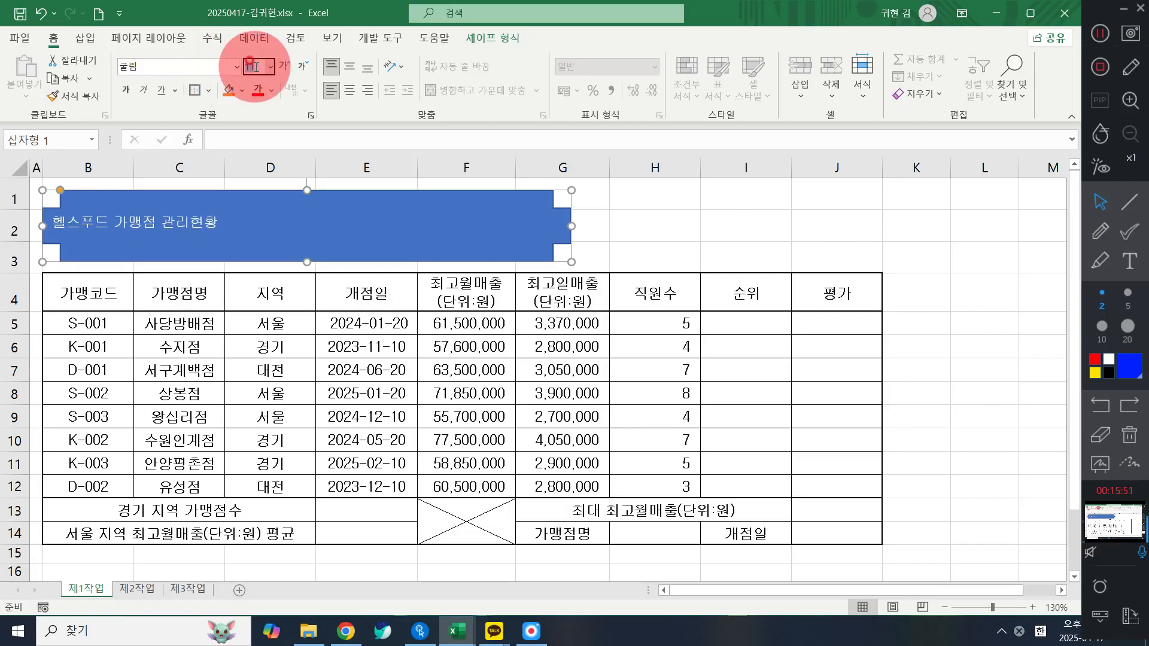
{"action": "key", "text": "BackSpace"}
{"action": "key", "text": "Return"}
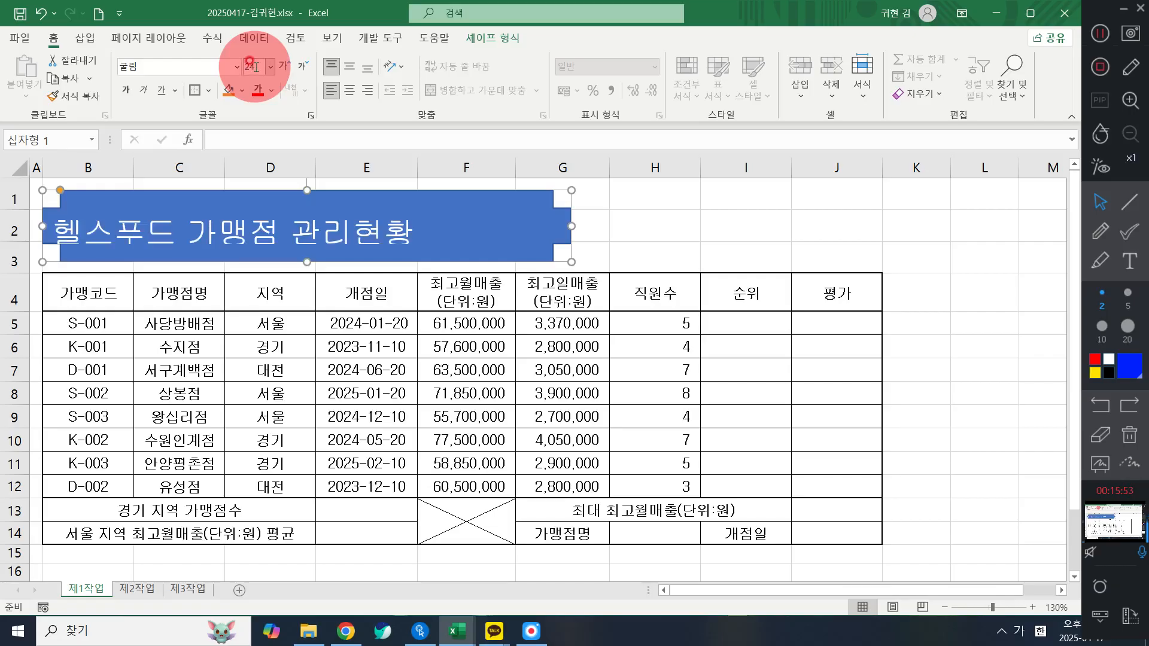
- Center the title shape's text vertically and horizontally and make it bold
{"action": "left_click", "coordinate": [350, 67]}
{"action": "left_click", "coordinate": [351, 91]}
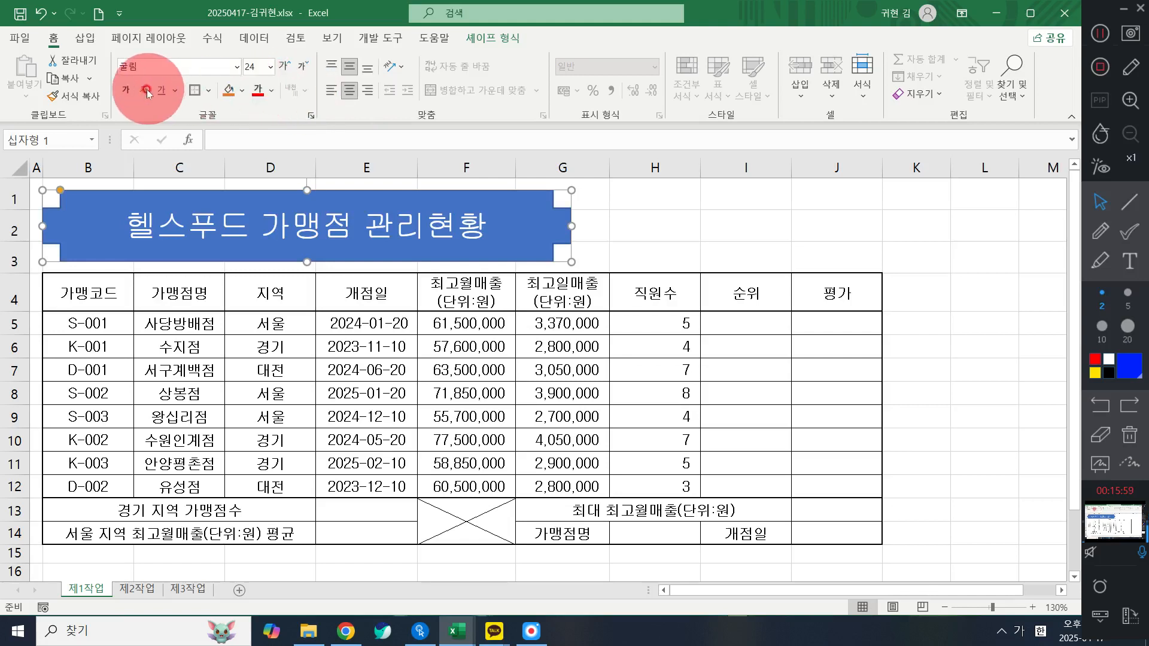
{"action": "left_click", "coordinate": [124, 90]}
- Fill the title shape with standard yellow and set its text color to black
{"action": "left_click", "coordinate": [242, 90]}
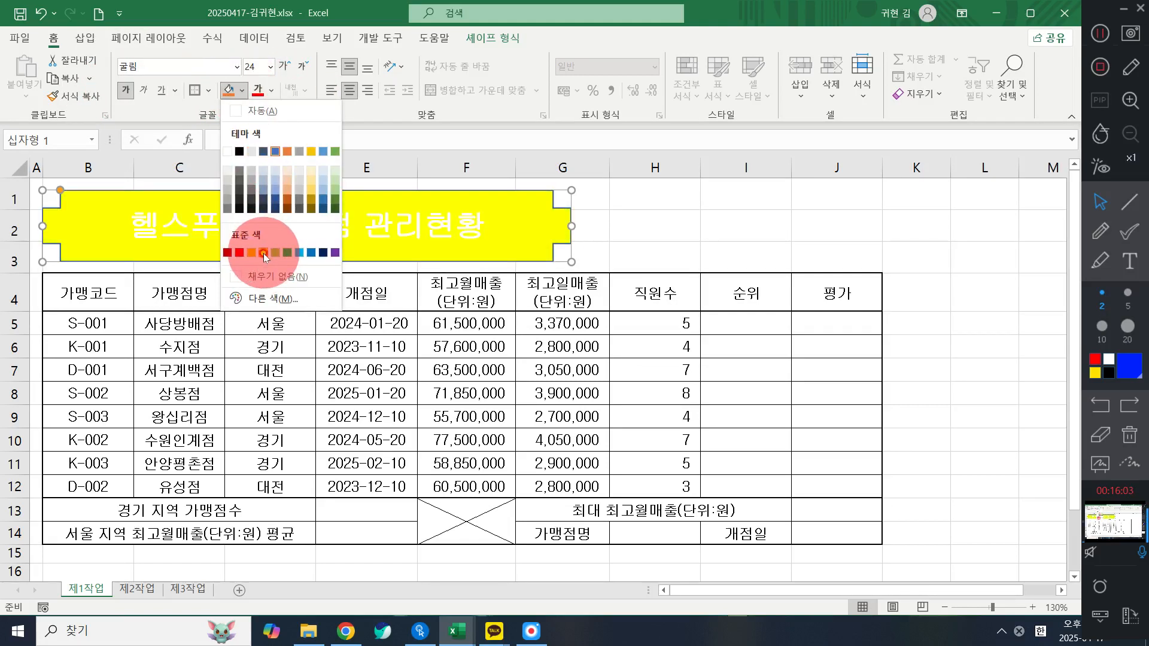
{"action": "left_click", "coordinate": [264, 253]}
{"action": "left_click", "coordinate": [274, 96]}
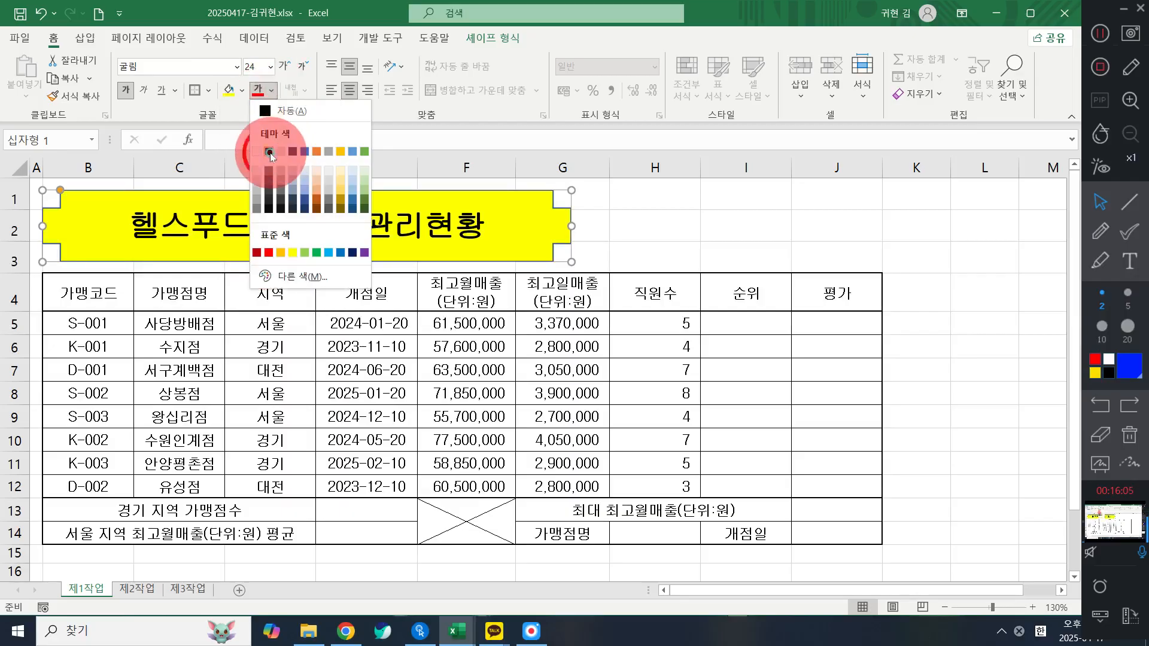
{"action": "left_click", "coordinate": [282, 143]}
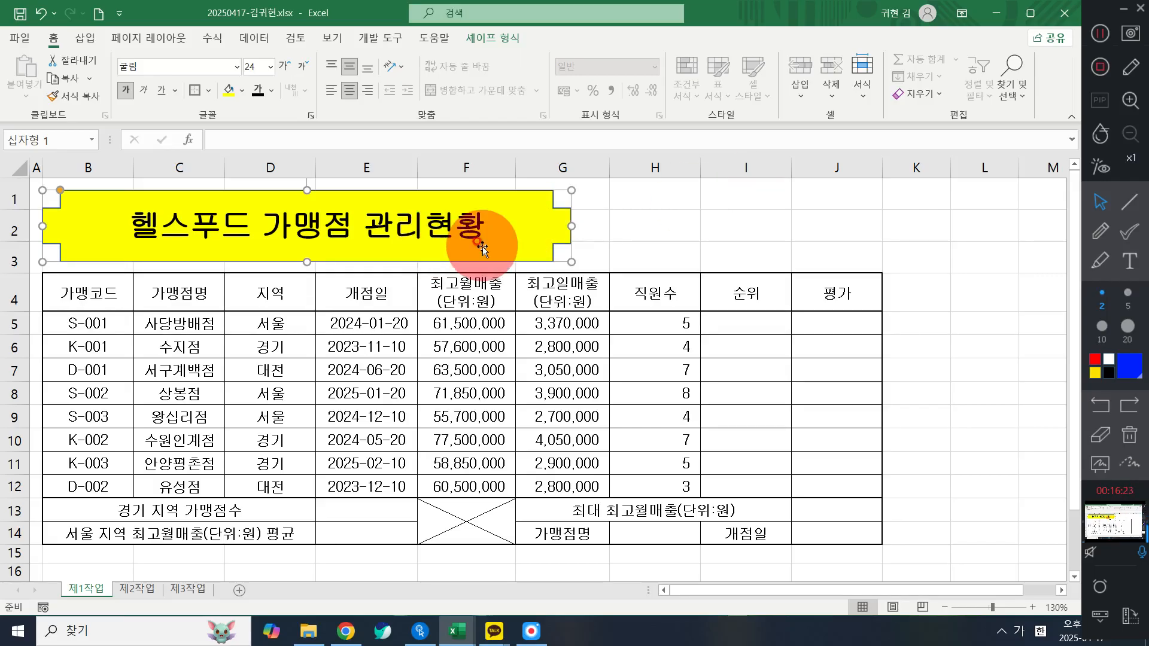
- Apply the outer Offset: Right shadow to the title shape
{"action": "left_click", "coordinate": [479, 41]}
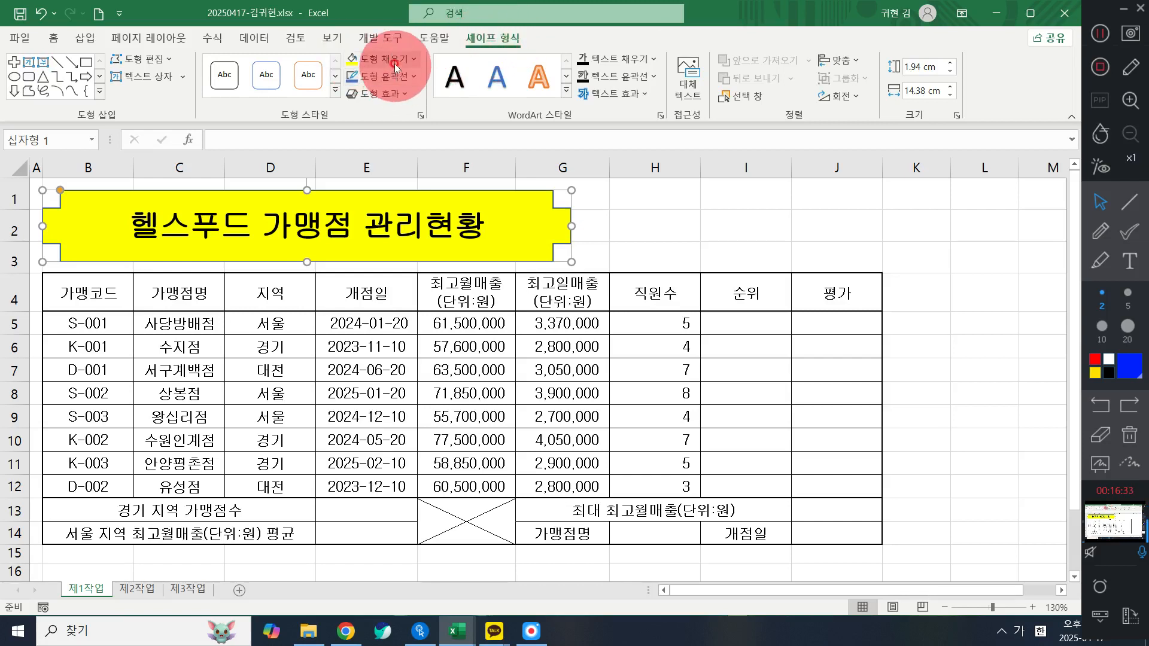
{"action": "left_click", "coordinate": [395, 94]}
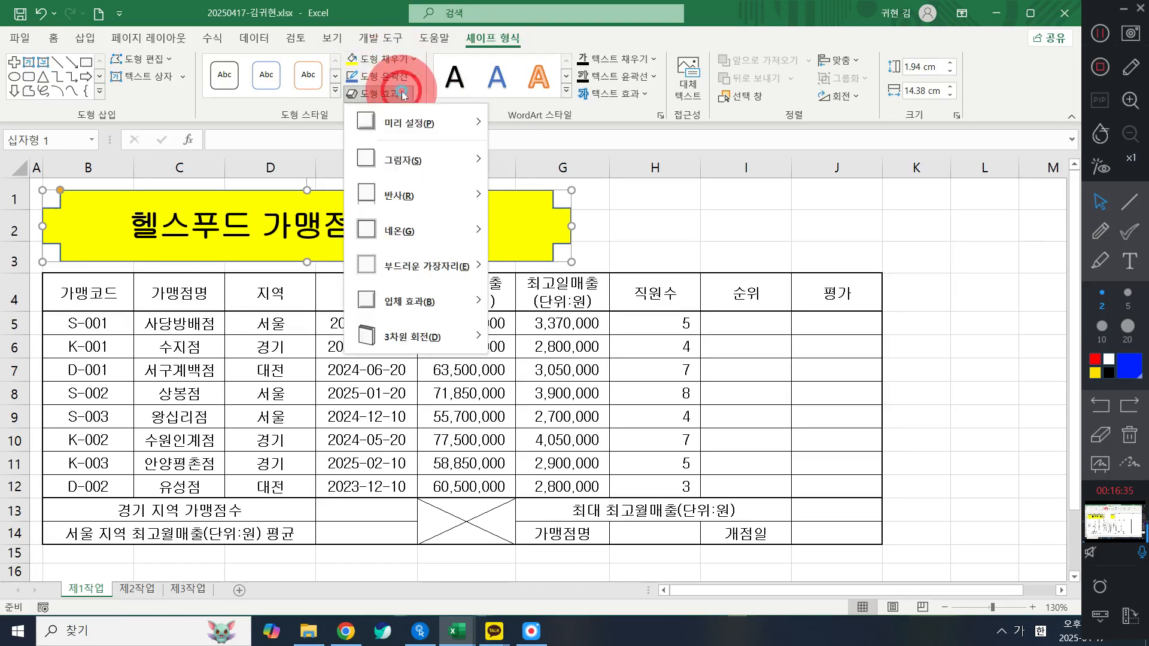
{"action": "left_click", "coordinate": [419, 161]}
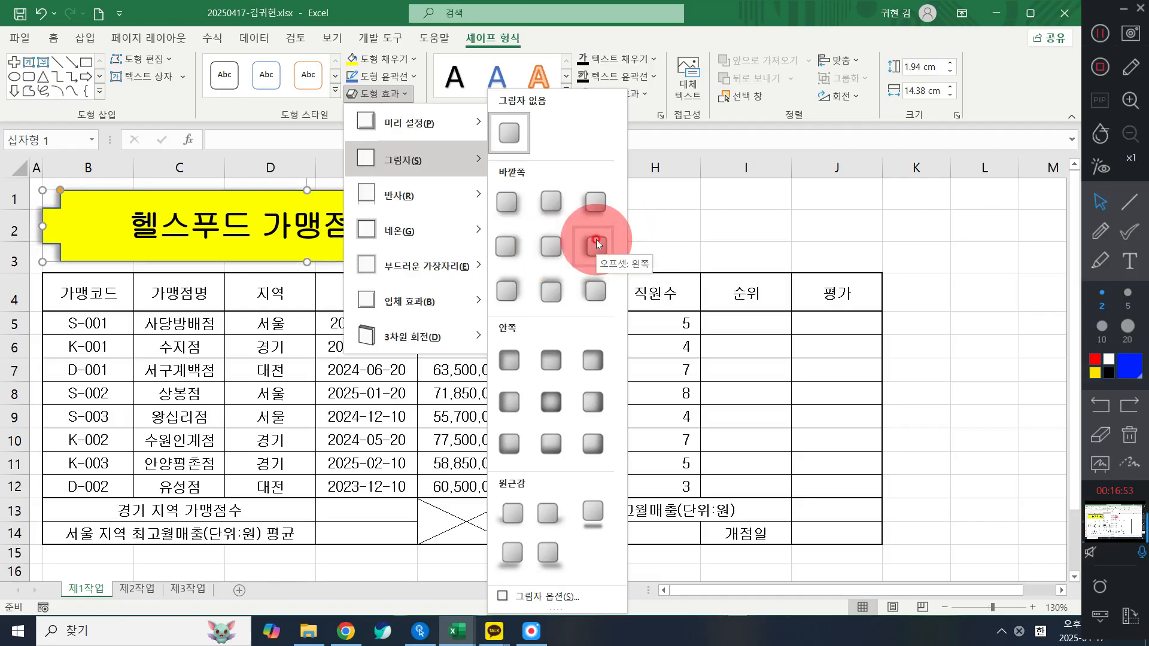
{"action": "left_click", "coordinate": [503, 246]}
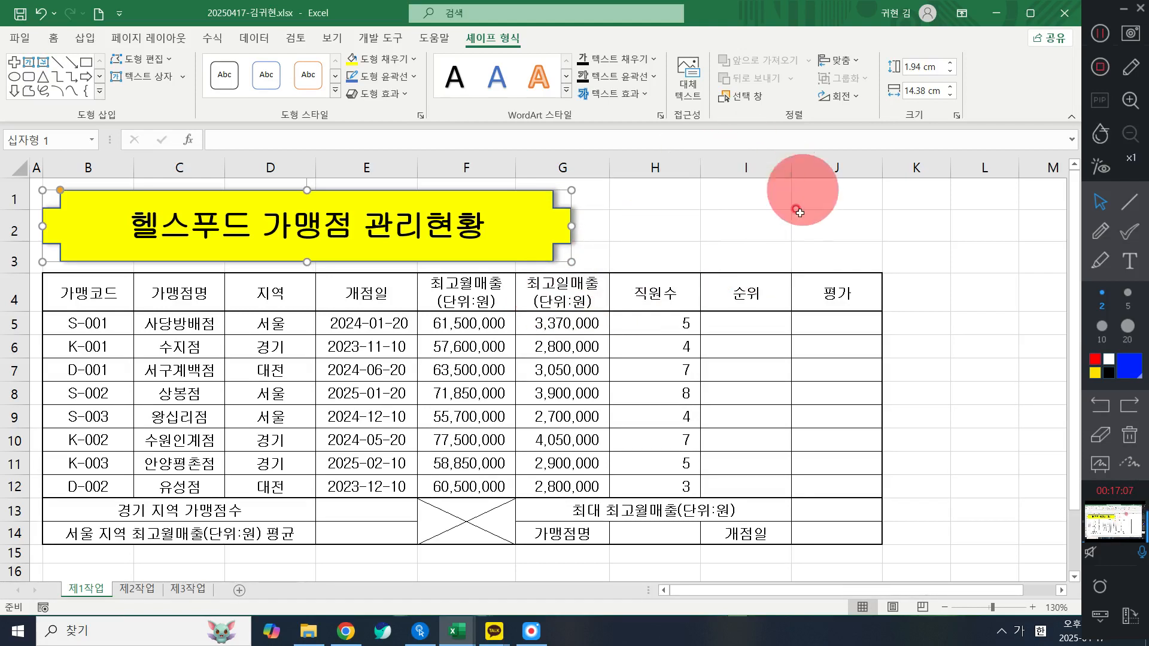
- Apply all borders to the empty range L16:O17 beside and below the franchise table
{"action": "scroll", "coordinate": [945, 476], "scroll_direction": "down", "scroll_amount": 1}
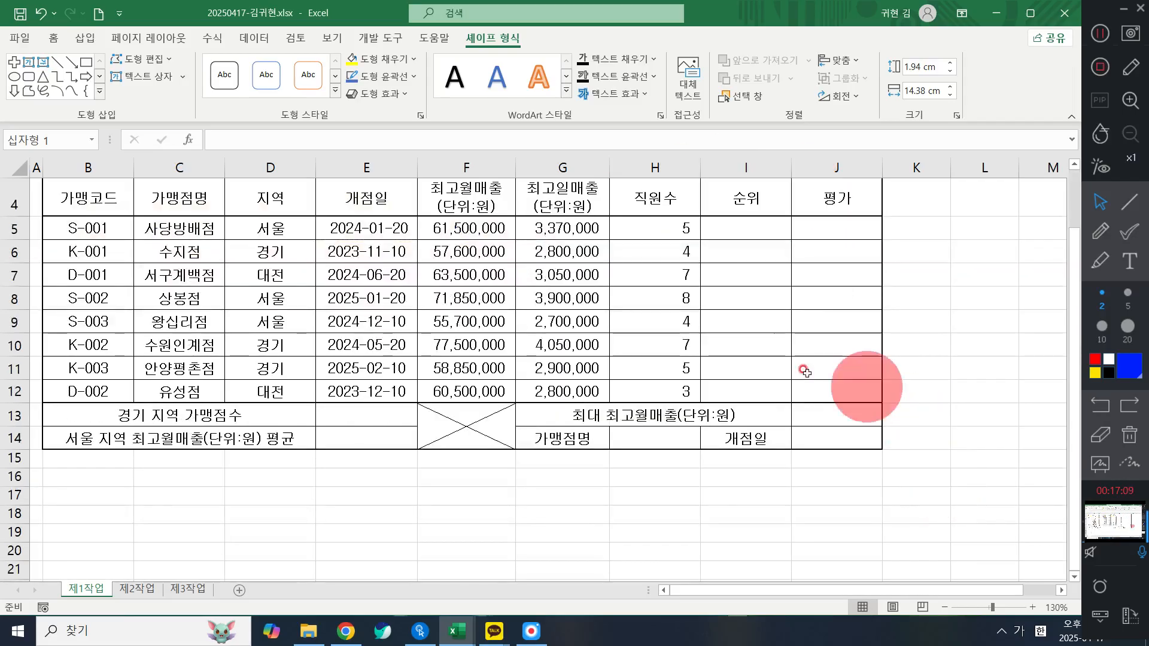
{"action": "scroll", "coordinate": [805, 371], "scroll_direction": "up", "scroll_amount": 1}
{"action": "scroll", "coordinate": [988, 444], "scroll_direction": "down", "scroll_amount": 2}
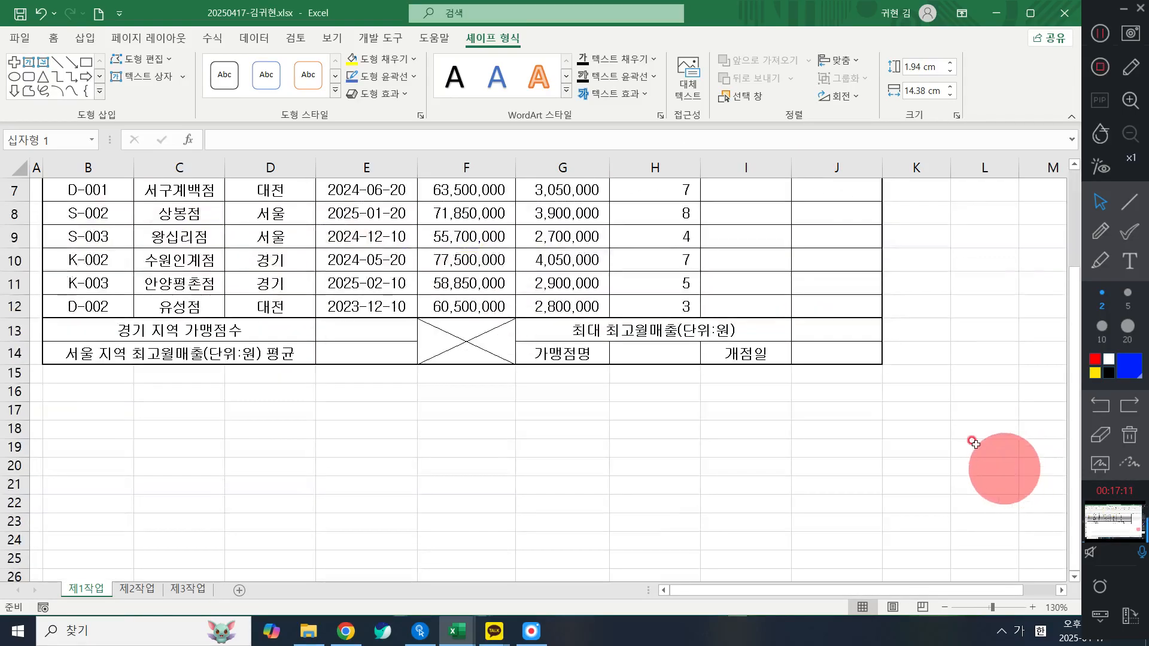
{"action": "left_click", "coordinate": [975, 396]}
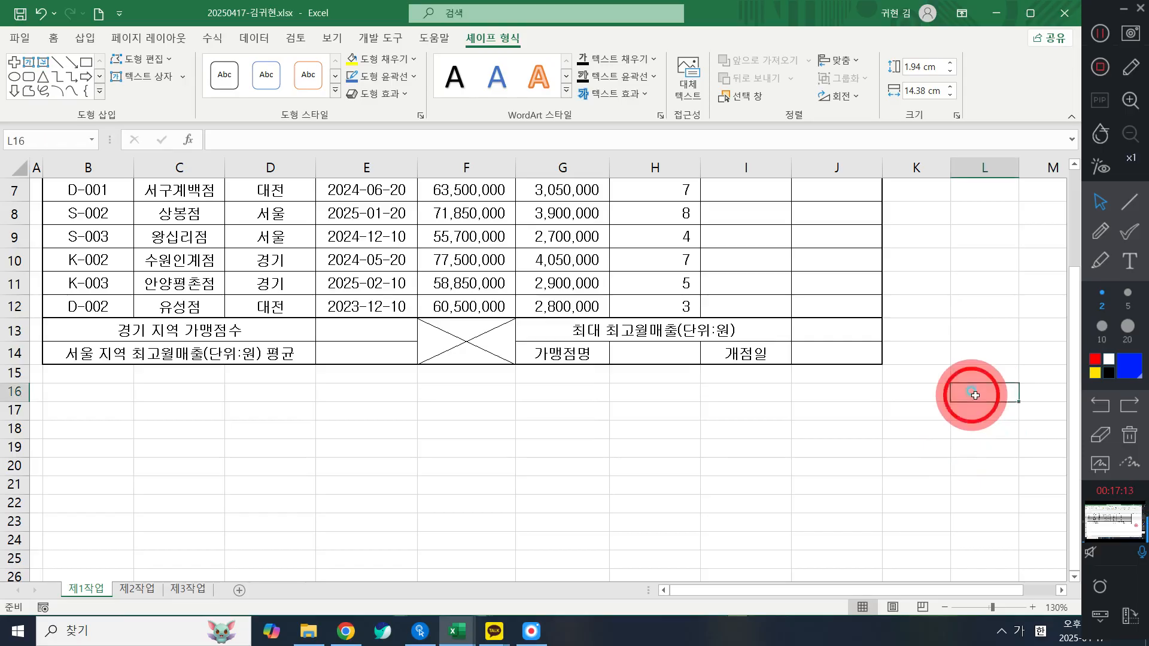
{"action": "left_click_drag", "start_coordinate": [975, 396], "coordinate": [811, 411]}
{"action": "left_click", "coordinate": [802, 467]}
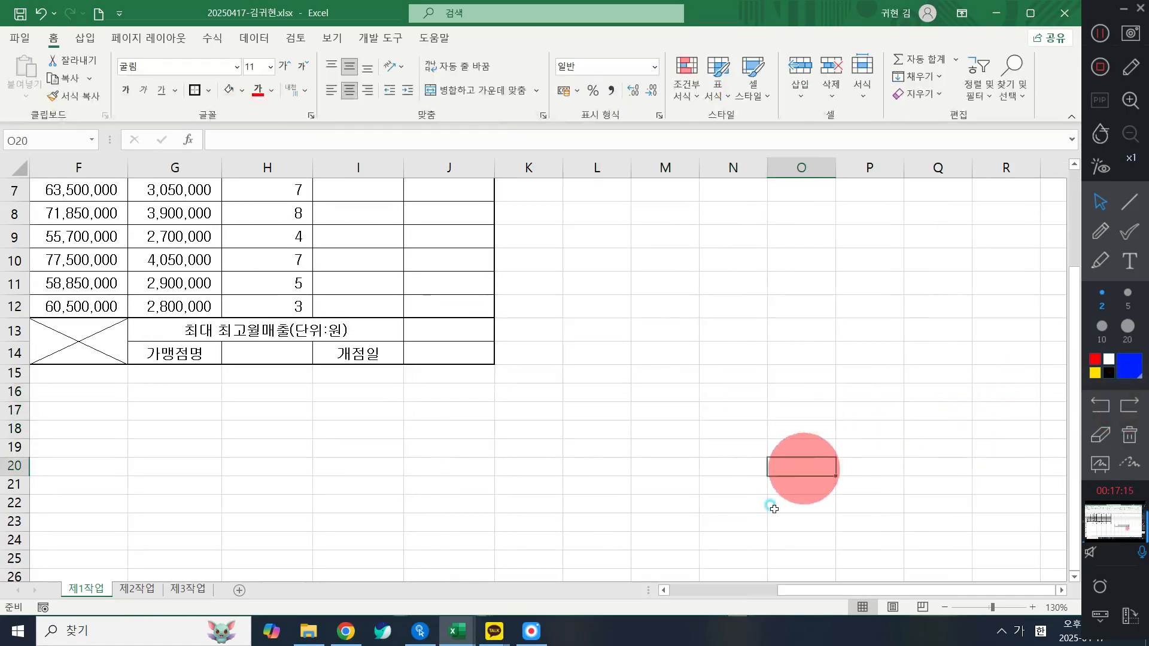
{"action": "left_click_drag", "start_coordinate": [600, 398], "coordinate": [784, 410]}
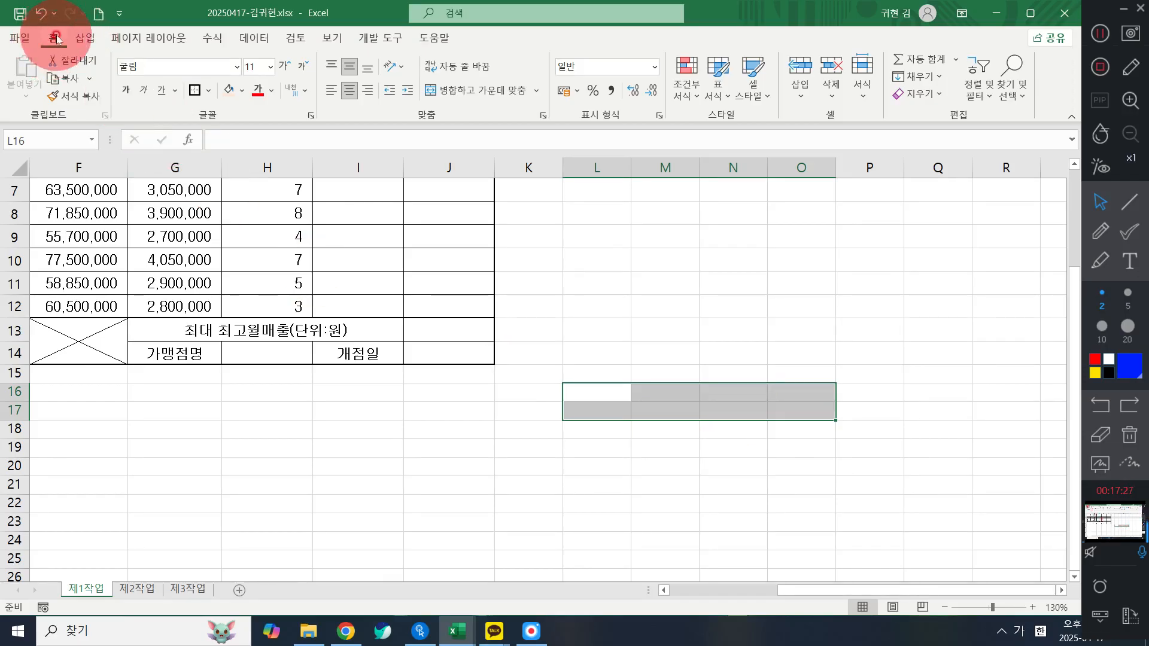
{"action": "left_click", "coordinate": [208, 89]}
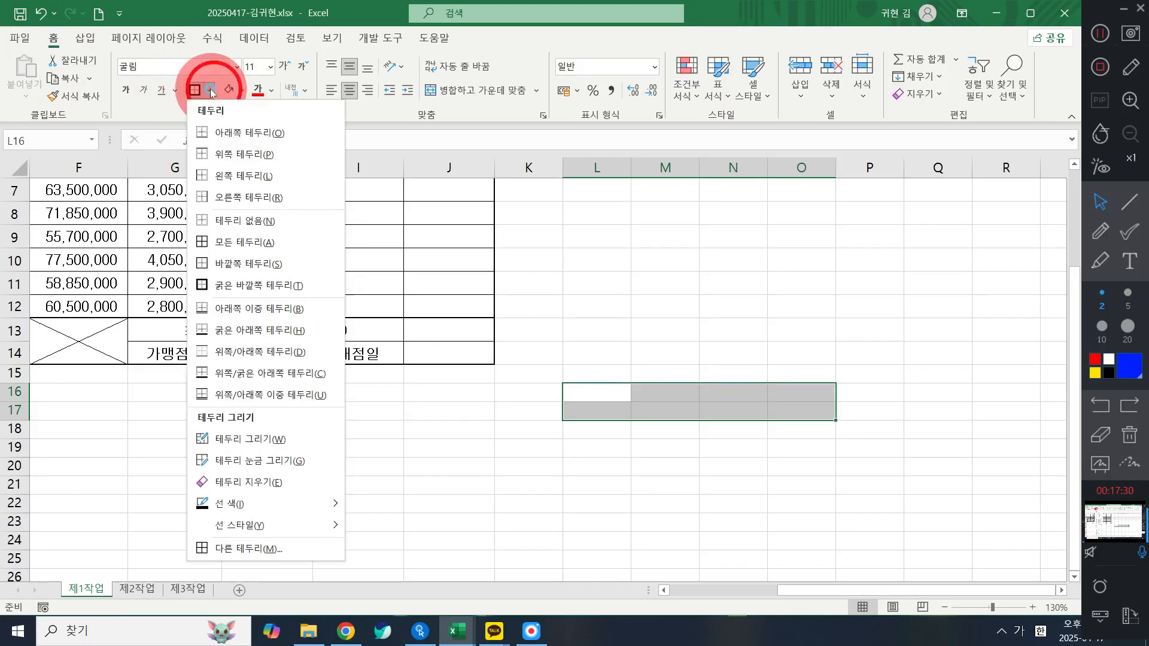
{"action": "left_click", "coordinate": [298, 241]}
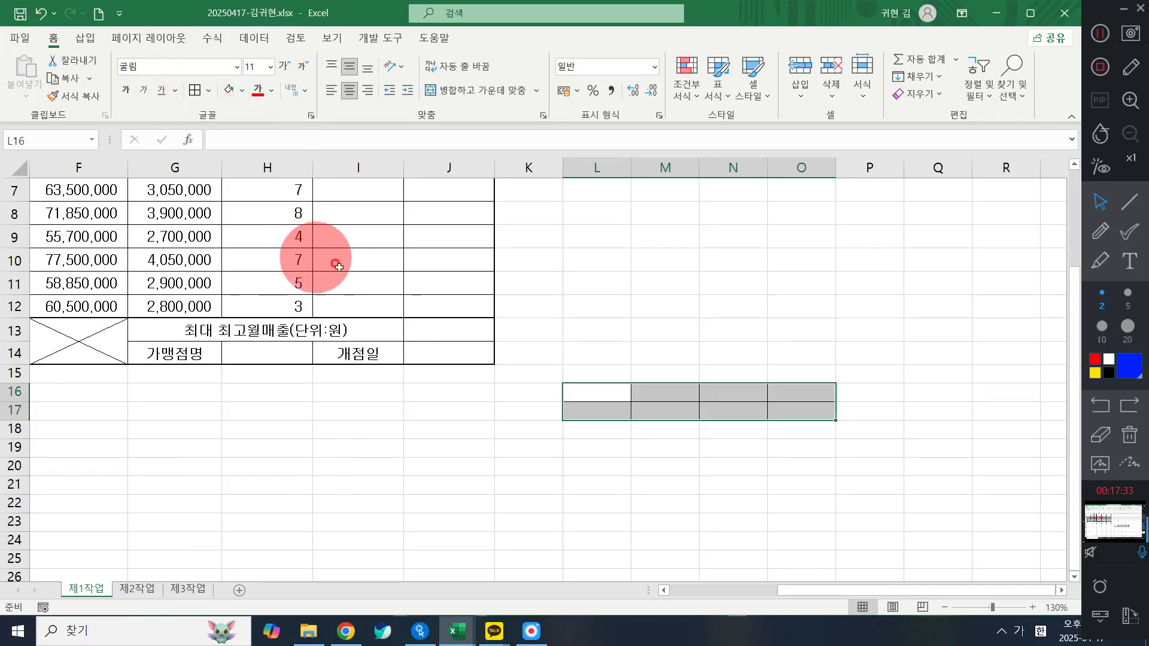
- Merge and center L16:L17 and enter 결재 in it with each character on its own line
{"action": "left_click_drag", "start_coordinate": [604, 394], "coordinate": [619, 418]}
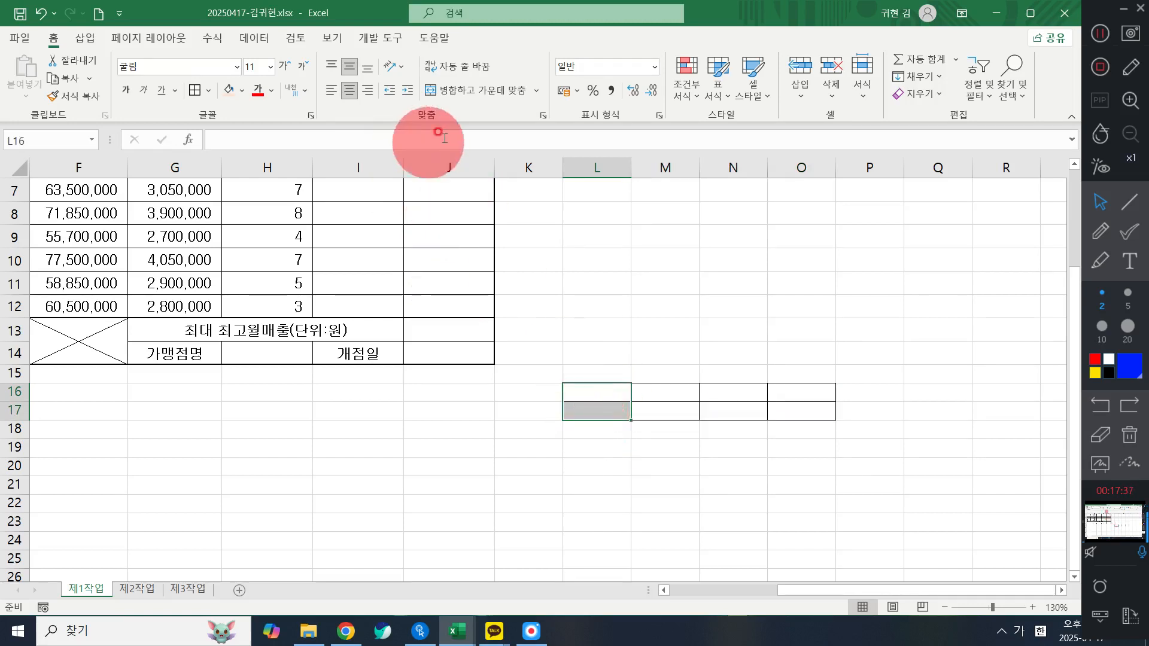
{"action": "left_click", "coordinate": [465, 91]}
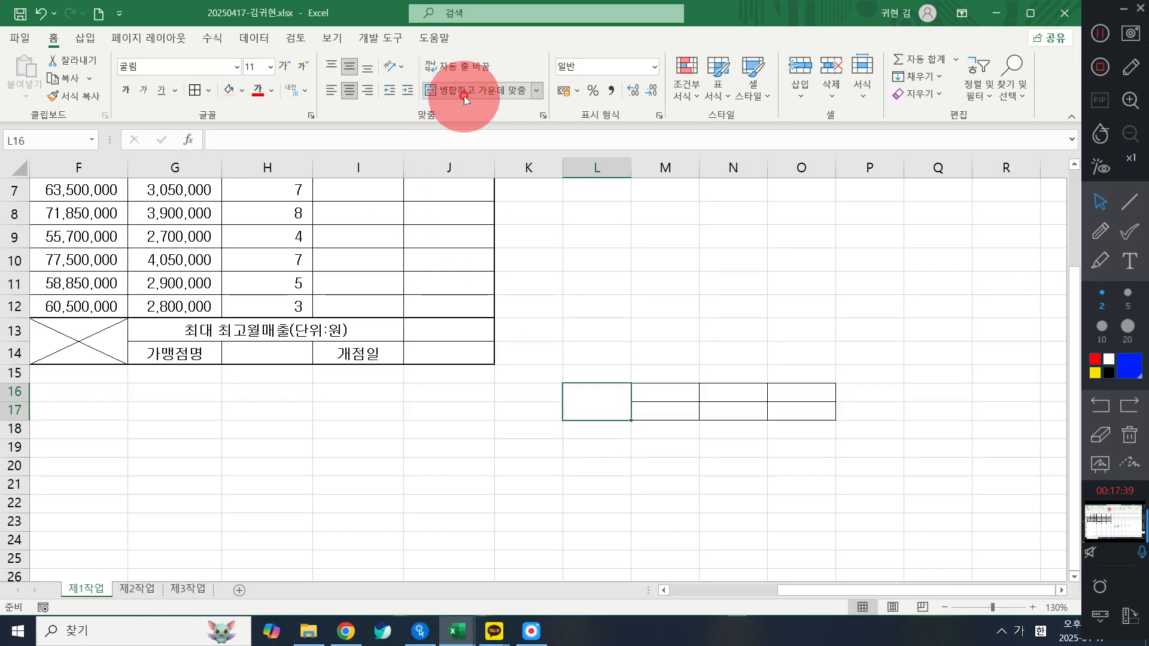
{"action": "type", "text": "결"}
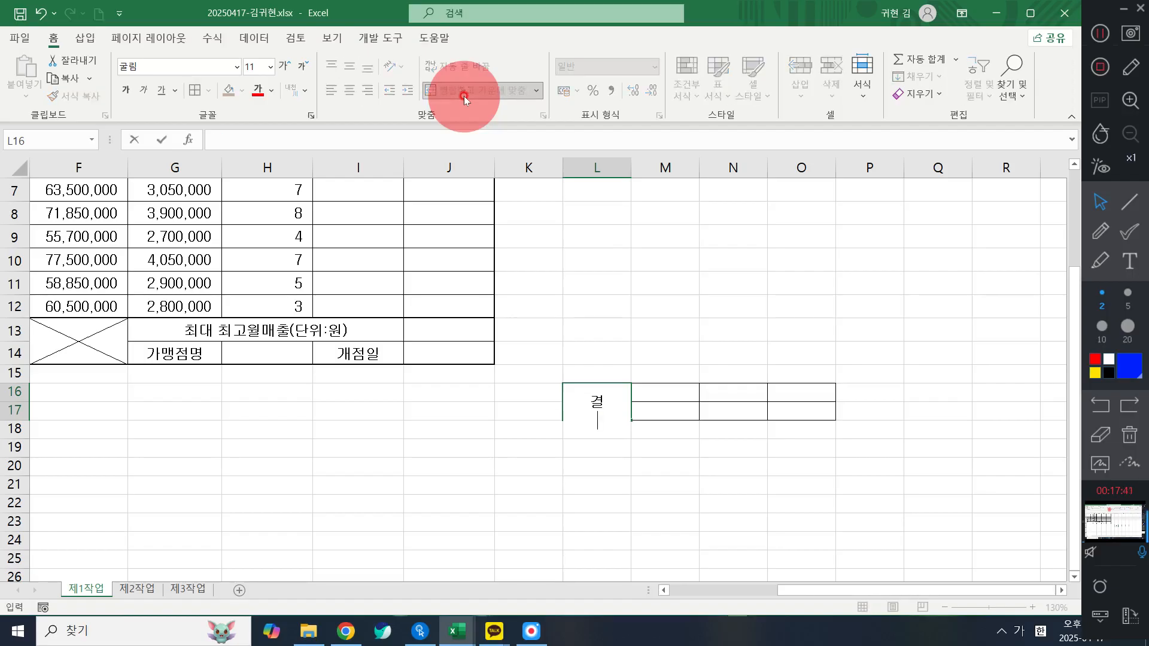
{"action": "key", "text": "Tab"}
- Enter the approval headings 담당, 과장 and 부장 in M16, N16 and O16
{"action": "type", "text": "담당"}
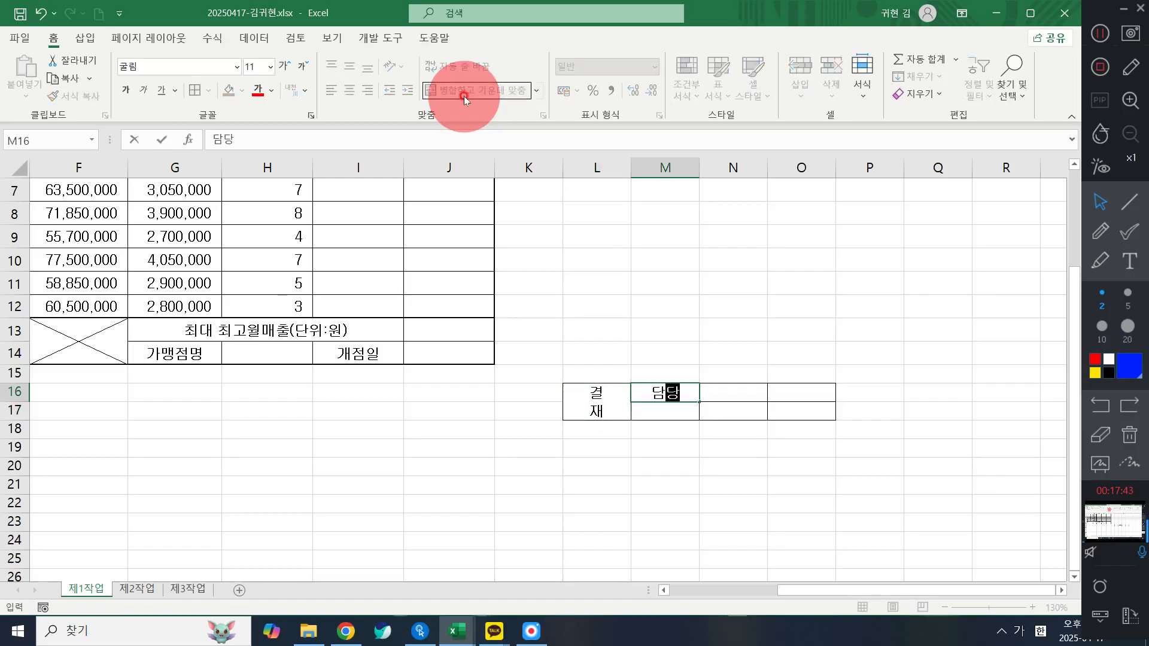
{"action": "key", "text": "Tab"}
{"action": "type", "text": "과장"}
{"action": "key", "text": "Tab"}
{"action": "type", "text": "부장"}
{"action": "key", "text": "Return"}
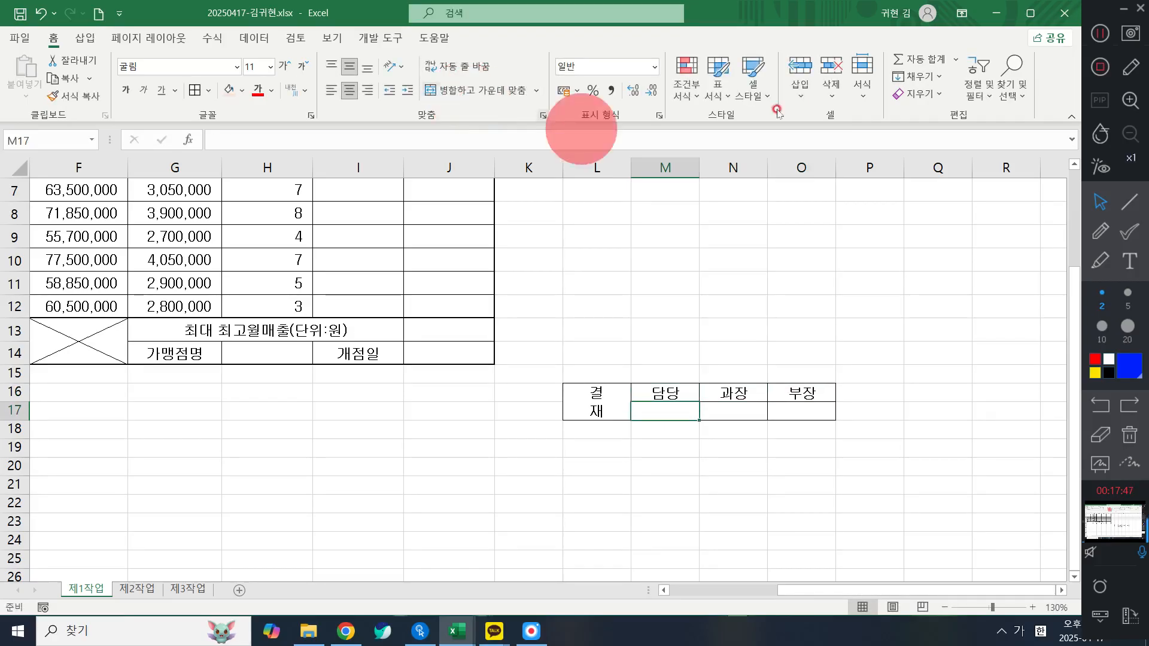
- Narrow column L to fit the 결재 label and roughly triple the height of row 17
{"action": "left_click", "coordinate": [1101, 34]}
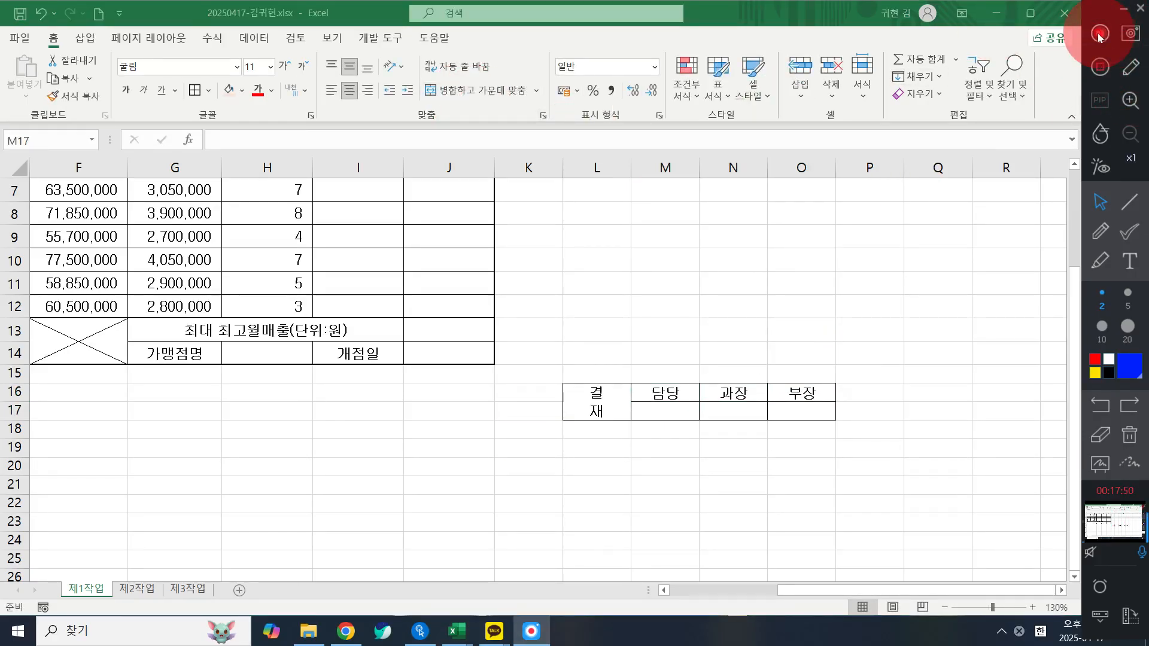
{"action": "left_click", "coordinate": [954, 174]}
{"action": "left_click", "coordinate": [611, 405]}
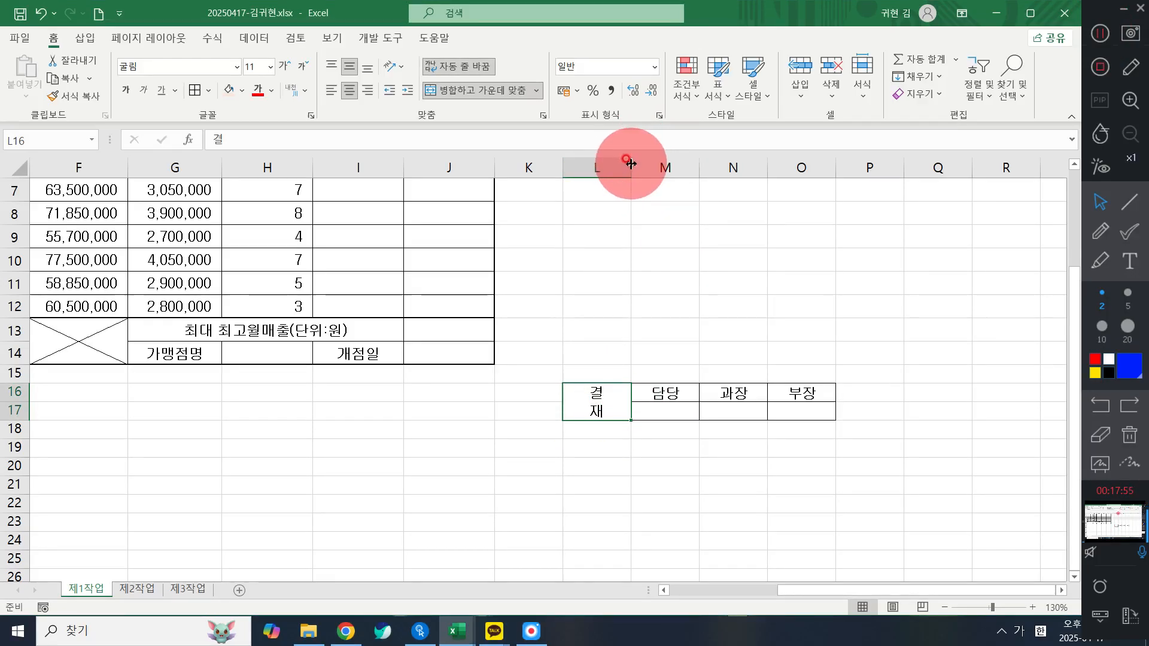
{"action": "left_click_drag", "start_coordinate": [631, 164], "coordinate": [601, 160]}
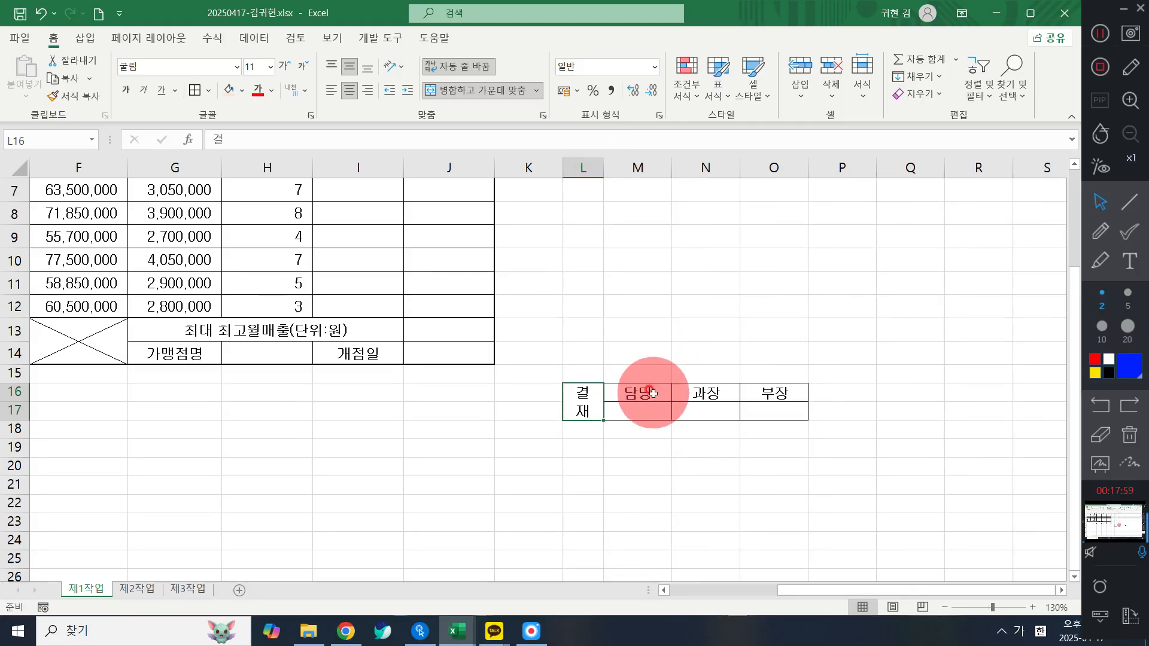
{"action": "left_click", "coordinate": [649, 413]}
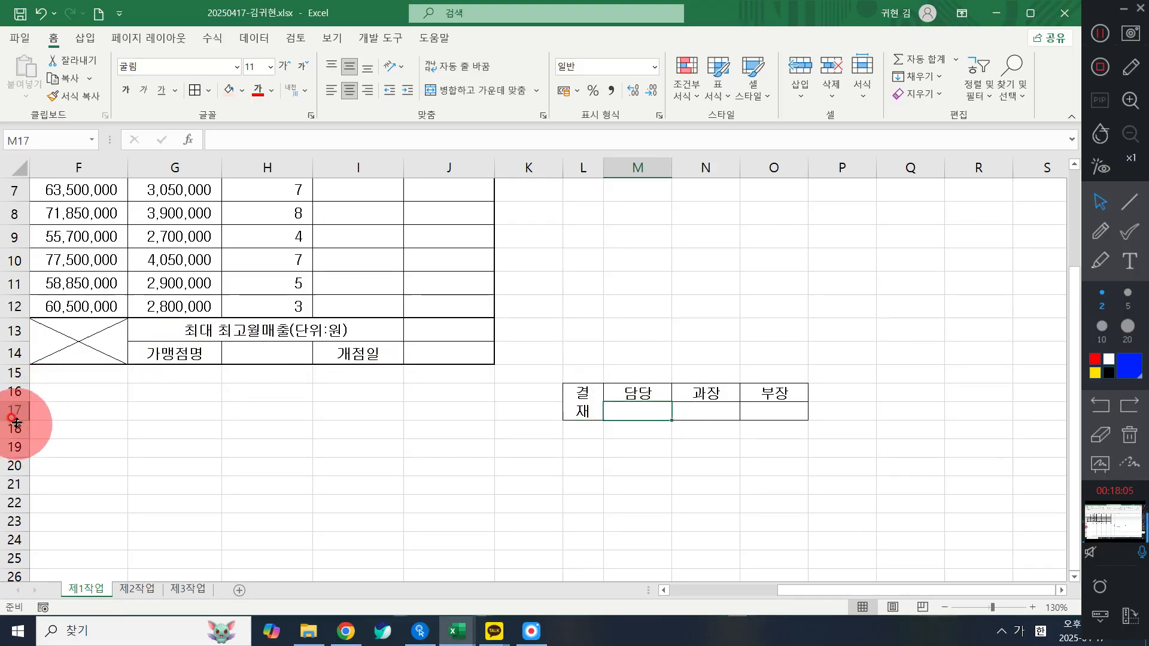
{"action": "left_click_drag", "start_coordinate": [17, 422], "coordinate": [18, 460]}
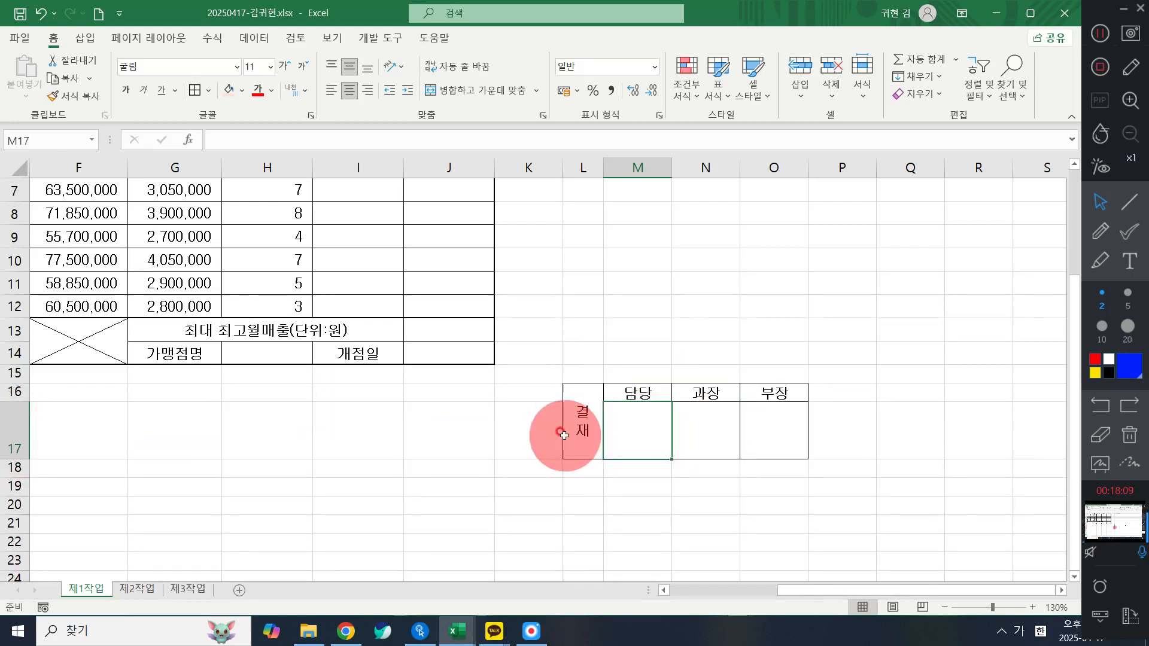
- Copy the completed approval box in L16:O17
{"action": "left_click_drag", "start_coordinate": [576, 425], "coordinate": [770, 429]}
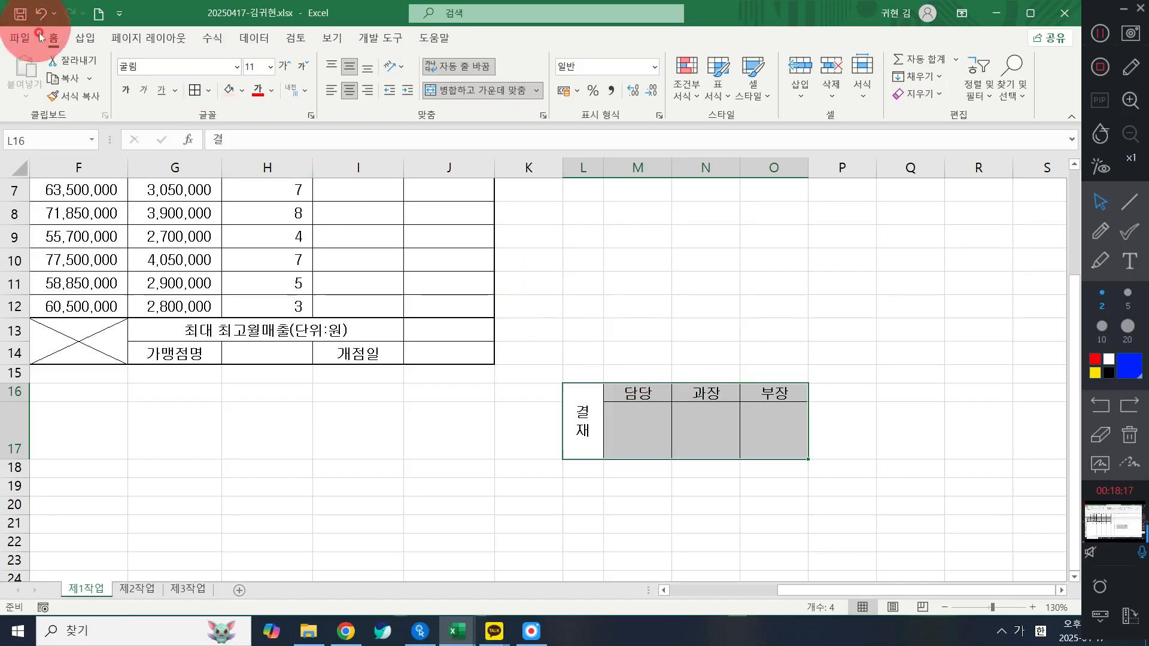
{"action": "left_click", "coordinate": [91, 80]}
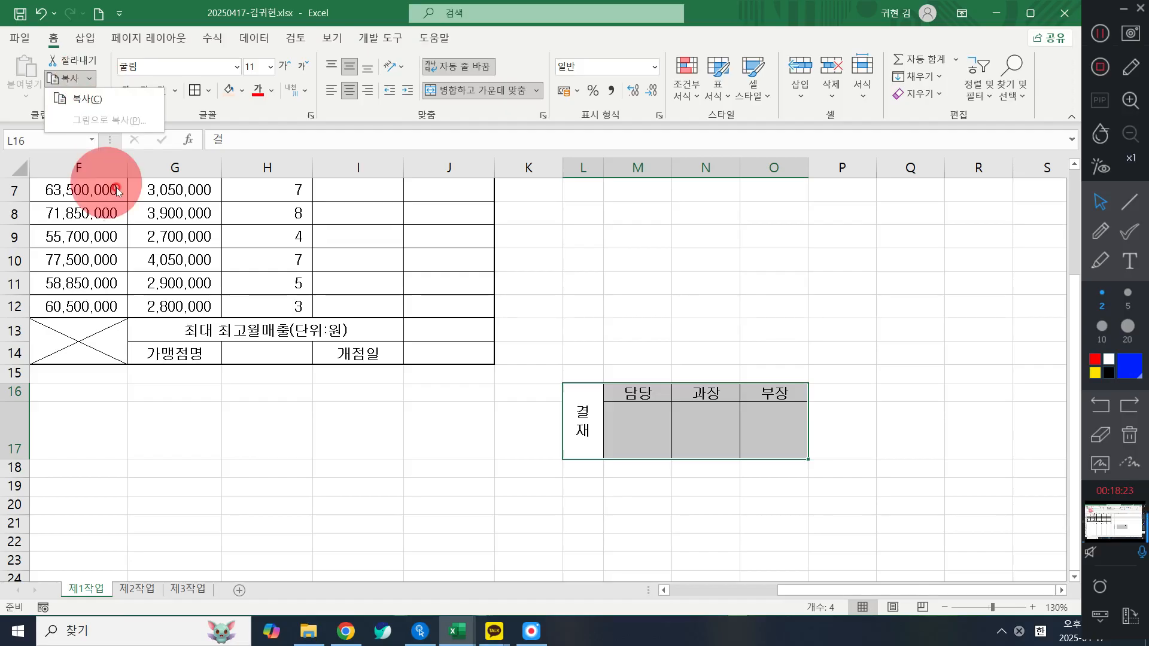
{"action": "key", "text": "ctrl+c"}
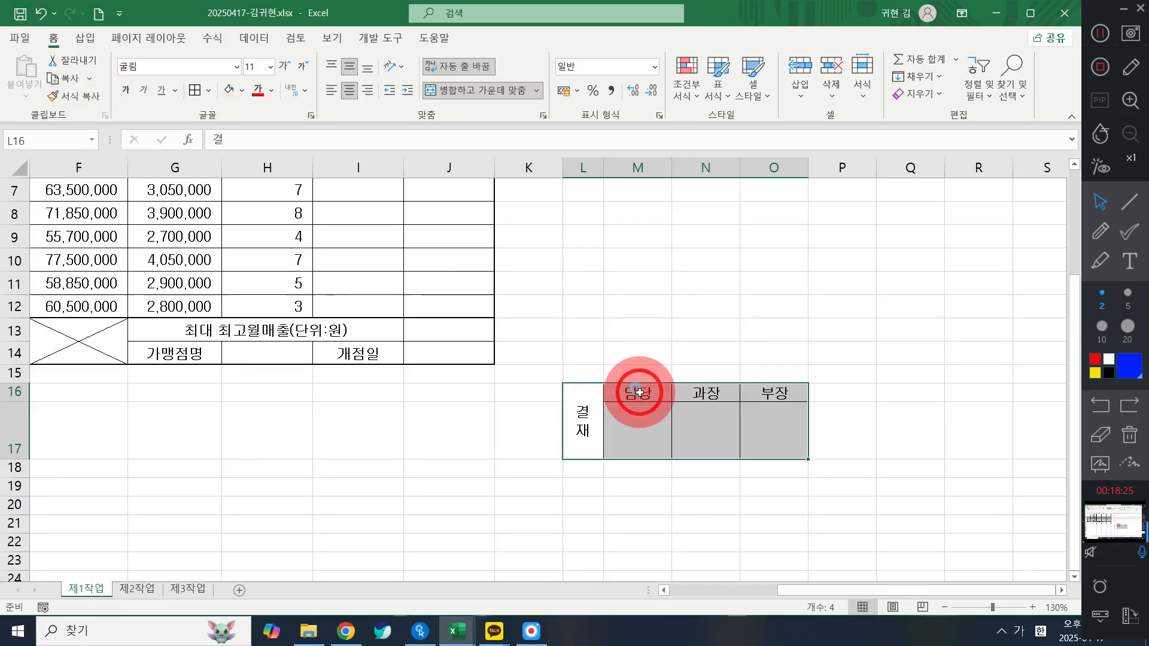
- Paste the copied approval box as a picture at cell H1, above the franchise table
{"action": "scroll", "coordinate": [398, 340], "scroll_direction": "up", "scroll_amount": 1}
{"action": "scroll", "coordinate": [359, 287], "scroll_direction": "up", "scroll_amount": 1}
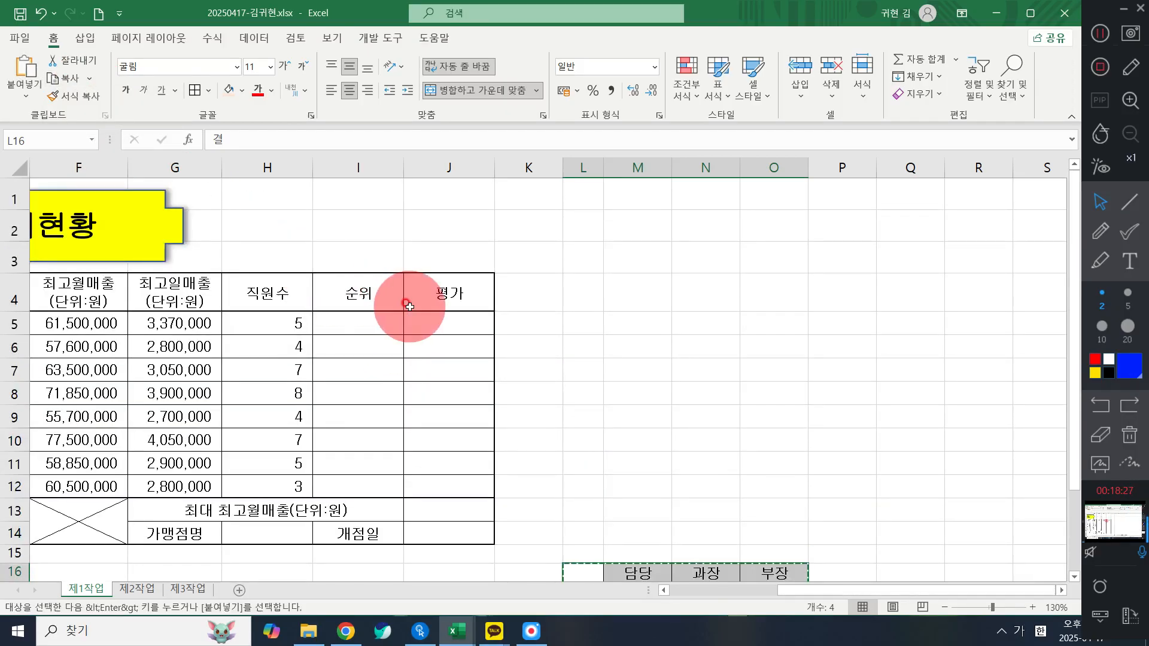
{"action": "scroll", "coordinate": [479, 364], "scroll_direction": "down", "scroll_amount": 1}
{"action": "scroll", "coordinate": [466, 358], "scroll_direction": "up", "scroll_amount": 1}
{"action": "scroll", "coordinate": [628, 398], "scroll_direction": "down", "scroll_amount": 1}
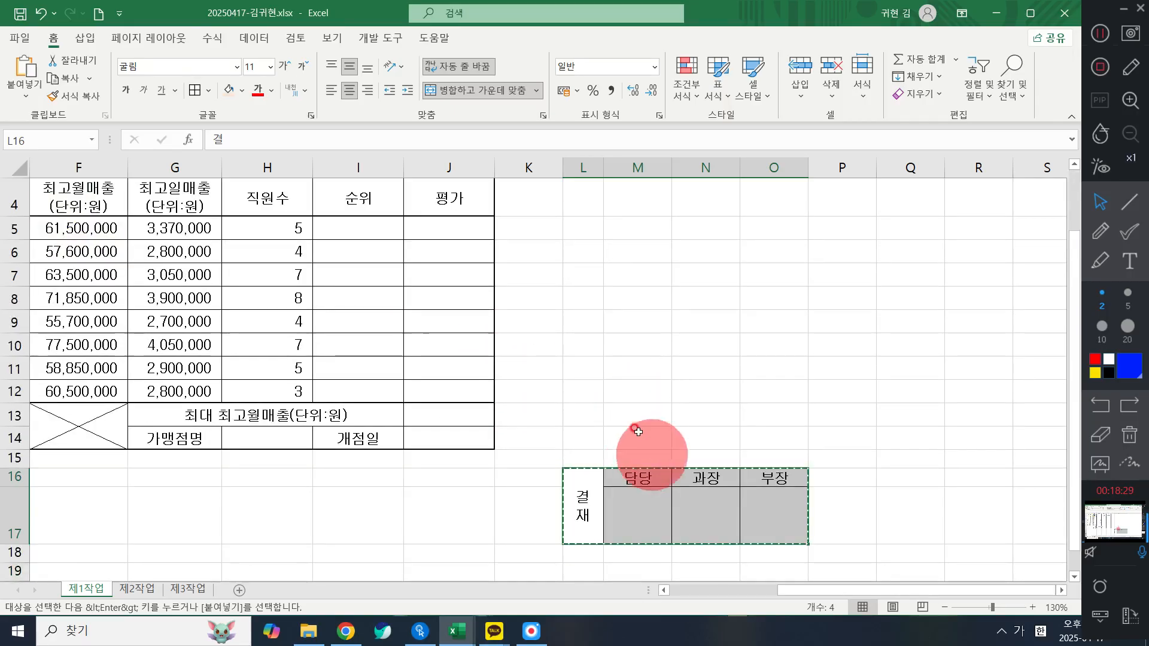
{"action": "scroll", "coordinate": [419, 275], "scroll_direction": "up", "scroll_amount": 1}
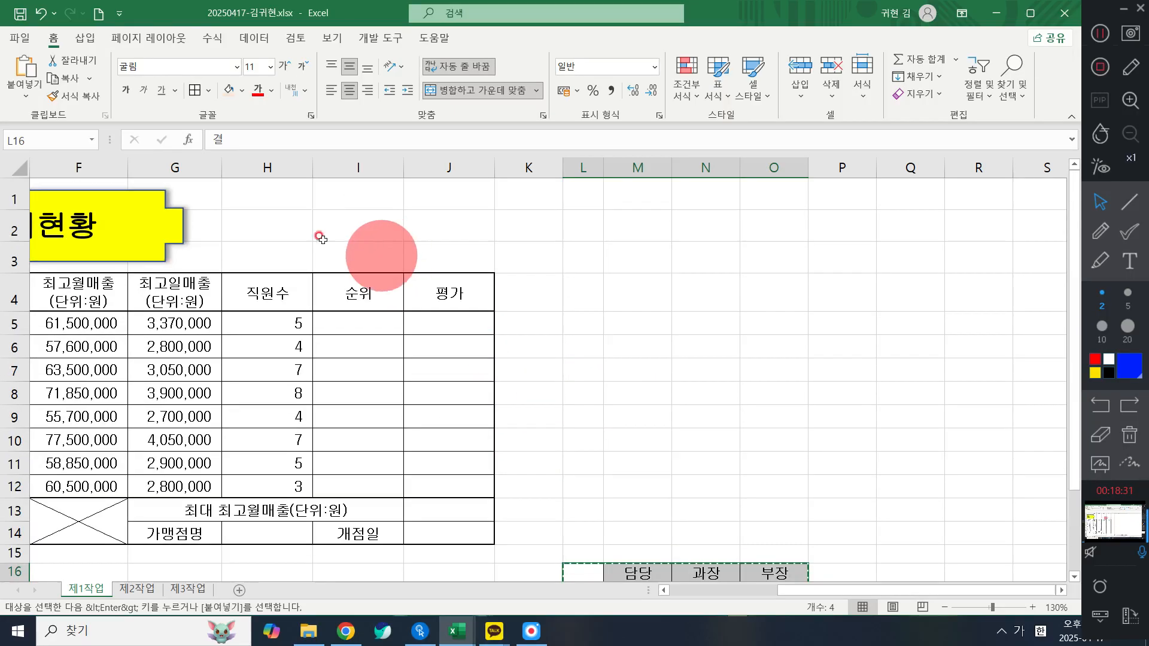
{"action": "left_click", "coordinate": [260, 189]}
{"action": "right_click", "coordinate": [261, 191]}
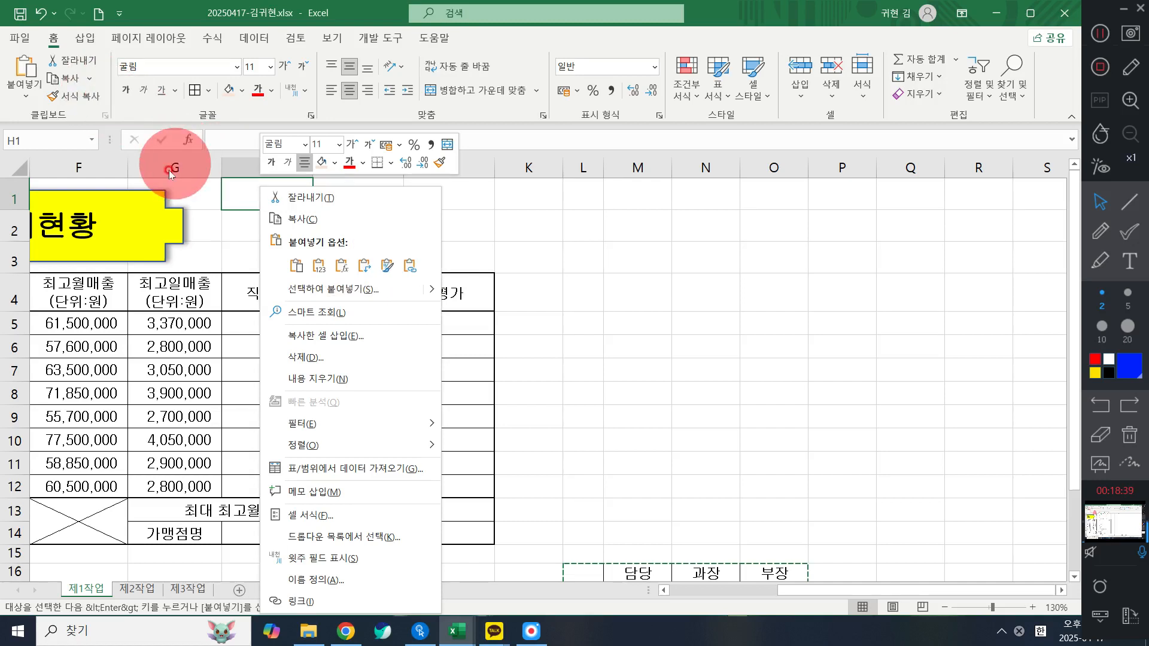
{"action": "left_click", "coordinate": [37, 96]}
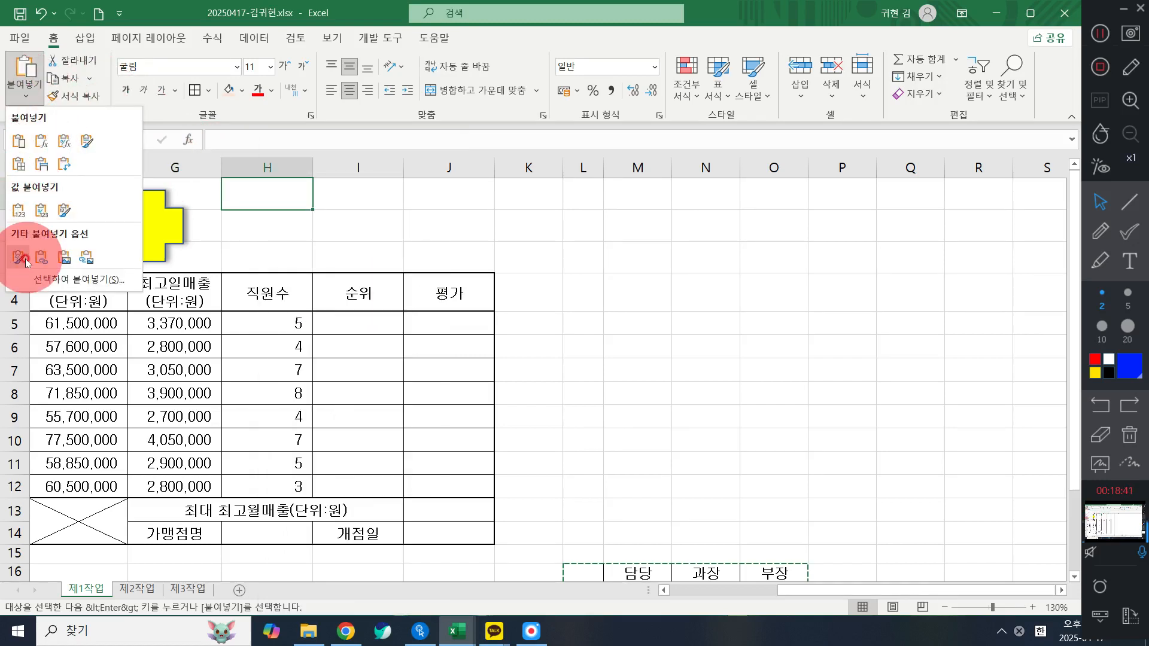
{"action": "left_click", "coordinate": [70, 261]}
- Move the approval picture into rows 1 to 3 so its right edge meets the right edge of column J
{"action": "left_click_drag", "start_coordinate": [352, 218], "coordinate": [382, 229]}
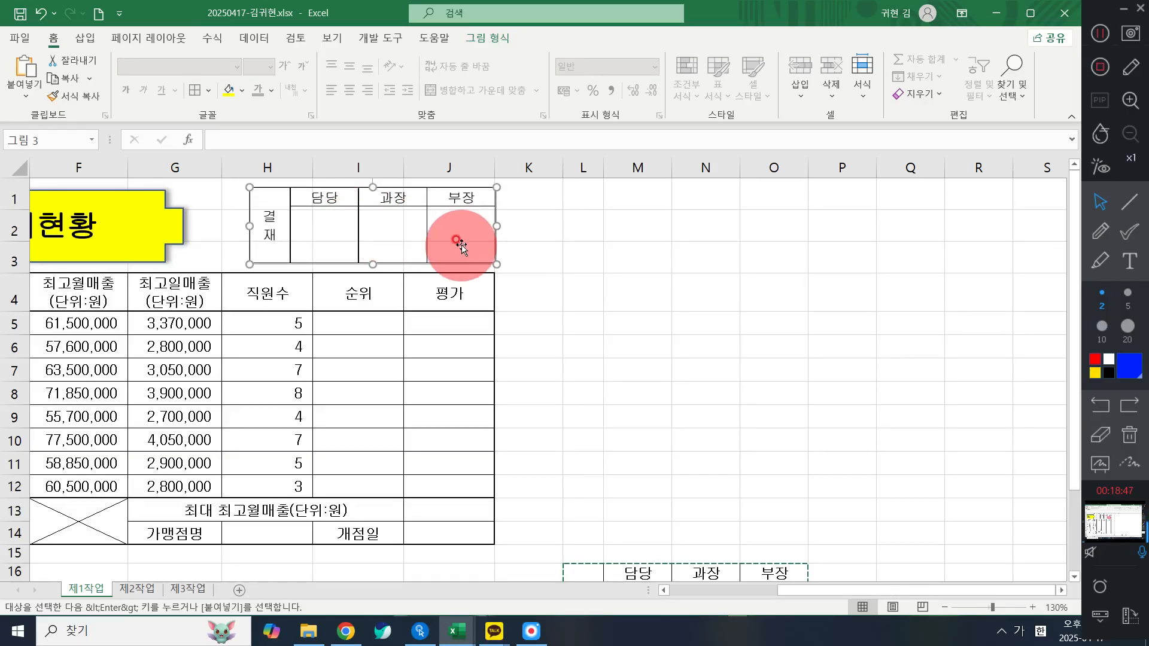
{"action": "left_click", "coordinate": [352, 219]}
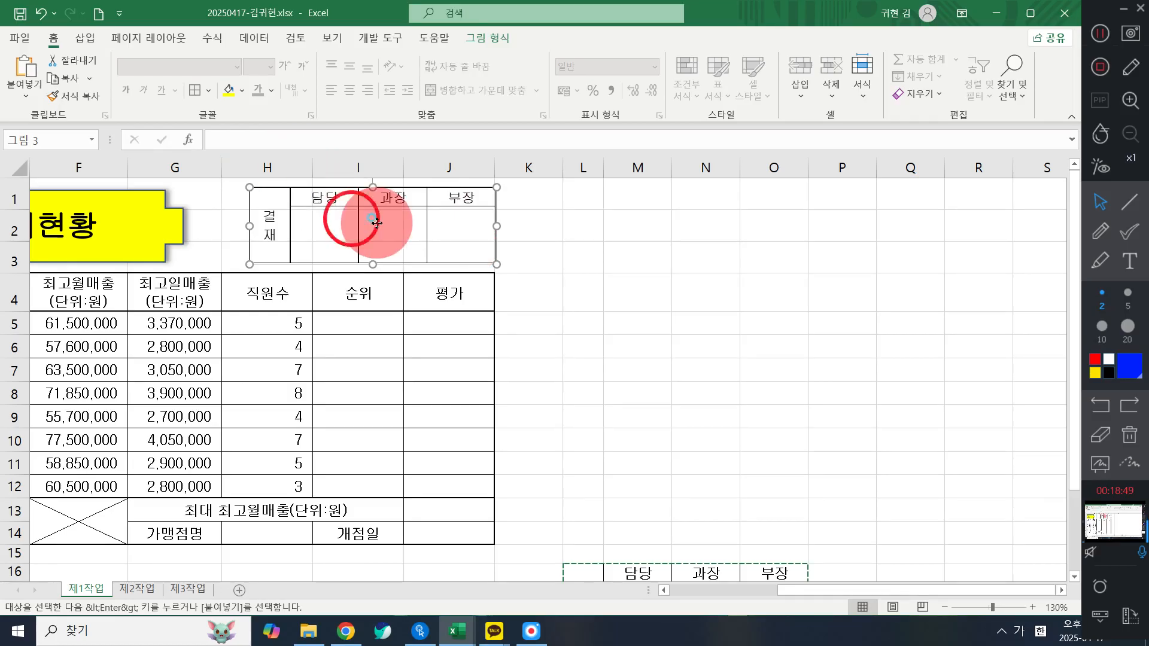
{"action": "left_click_drag", "start_coordinate": [376, 224], "coordinate": [382, 224]}
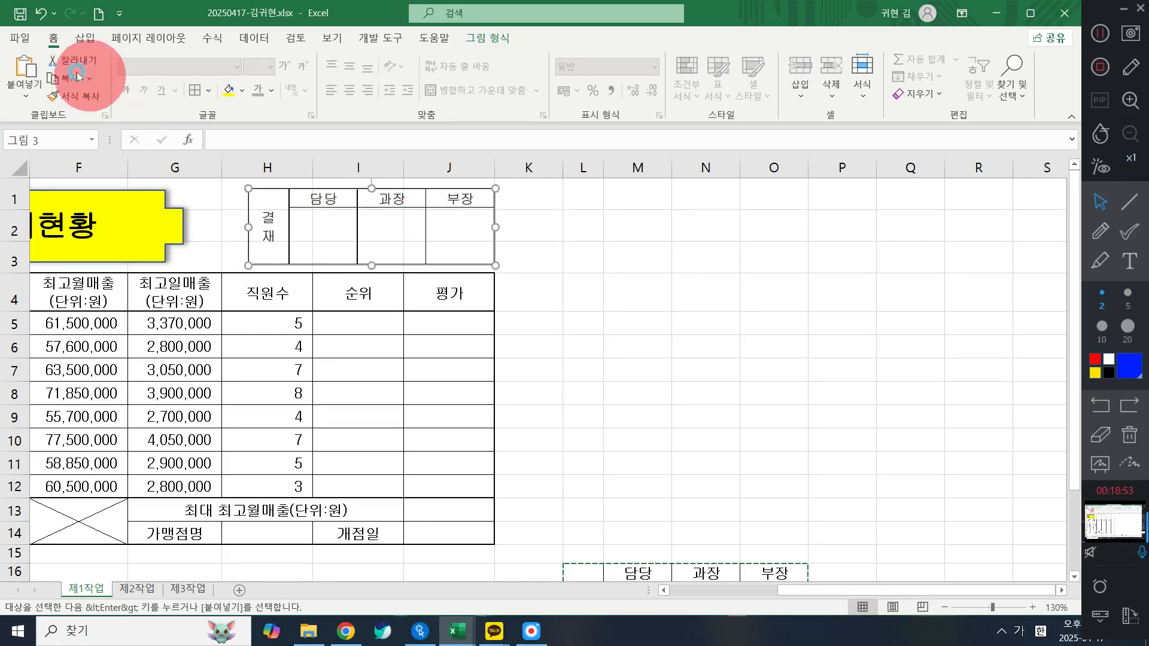
{"action": "left_click", "coordinate": [89, 79]}
{"action": "left_click", "coordinate": [509, 291]}
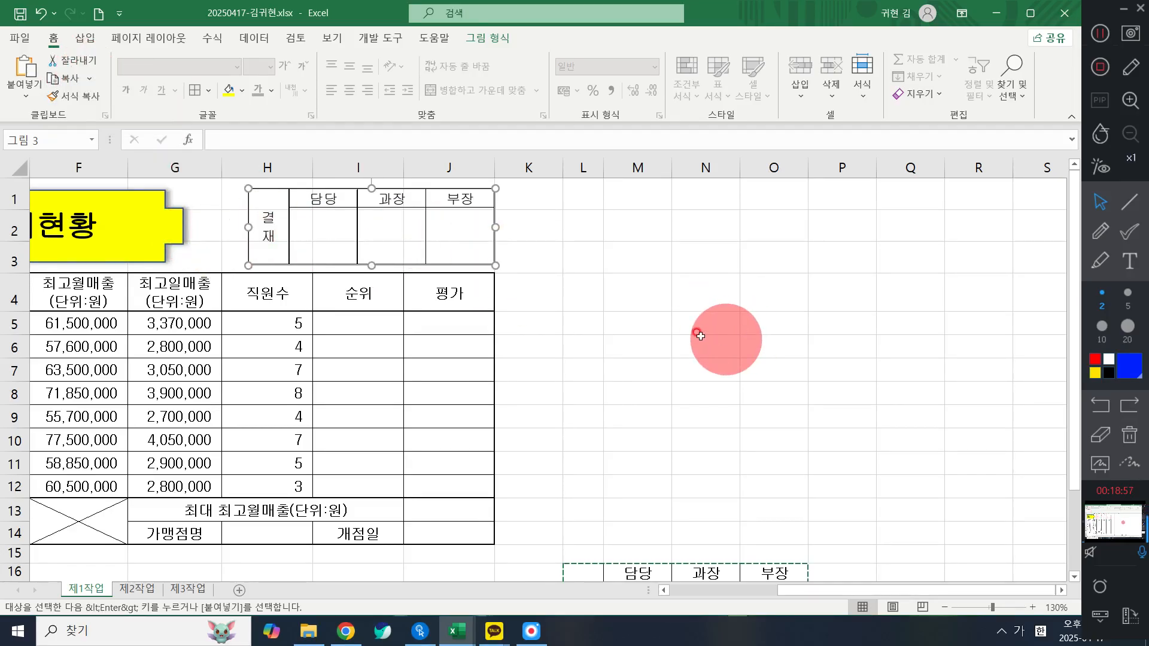
{"action": "scroll", "coordinate": [782, 416], "scroll_direction": "down", "scroll_amount": 1}
{"action": "scroll", "coordinate": [783, 416], "scroll_direction": "up", "scroll_amount": 1}
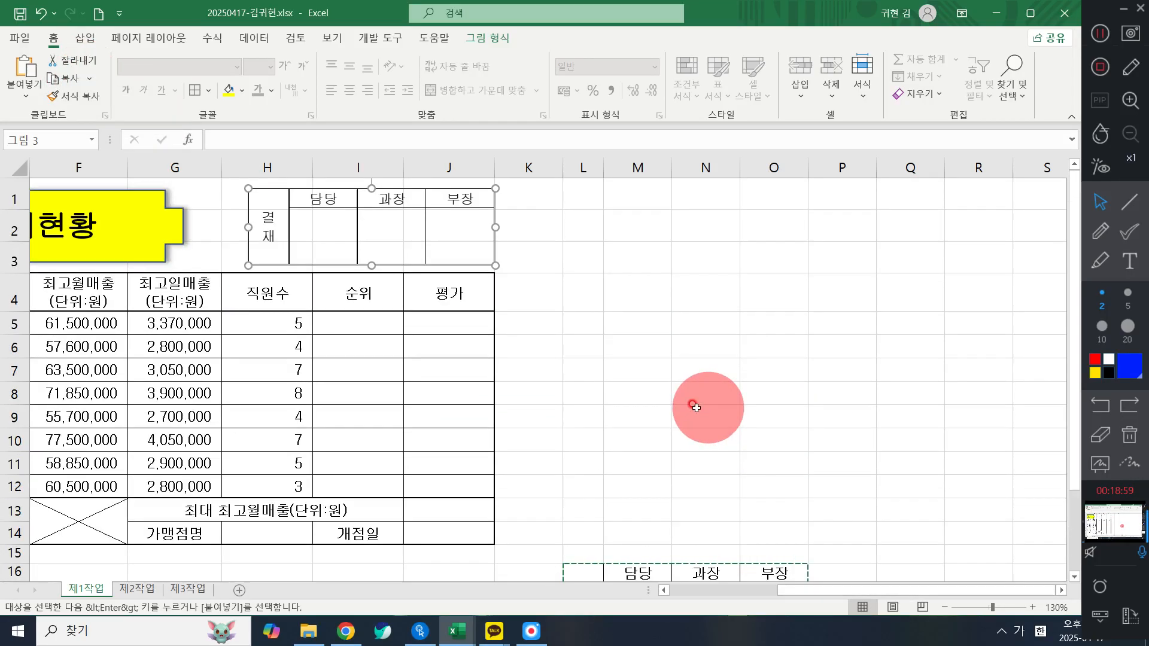
{"action": "left_click", "coordinate": [596, 245]}
{"action": "left_click", "coordinate": [331, 223]}
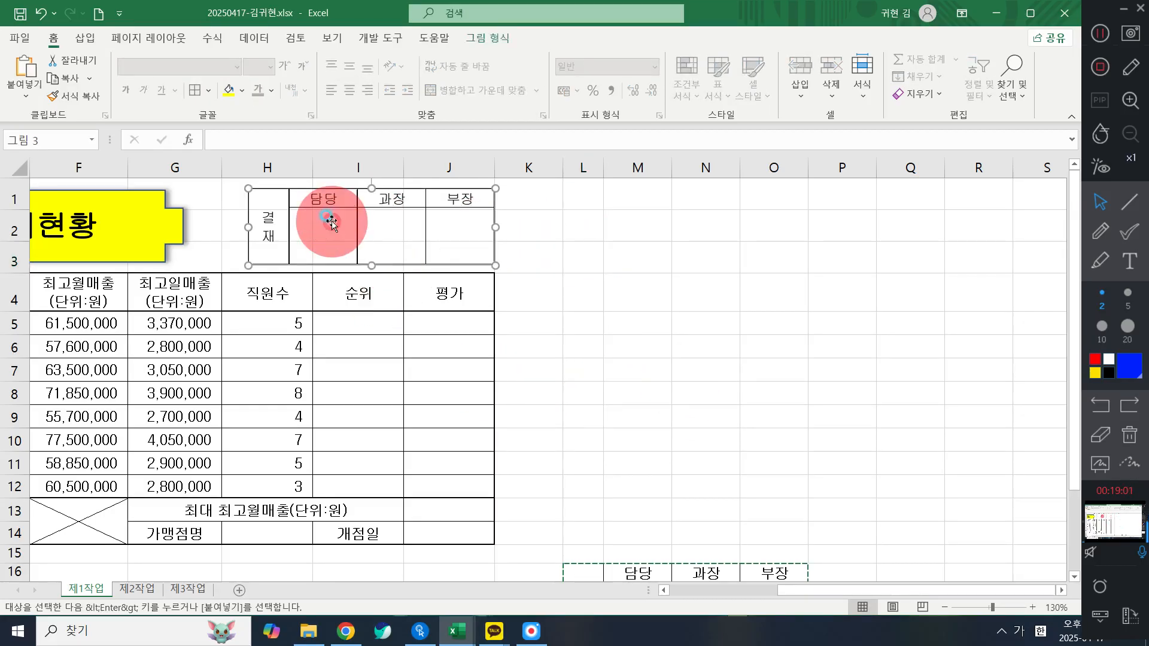
{"action": "left_click", "coordinate": [628, 323]}
{"action": "scroll", "coordinate": [629, 324], "scroll_direction": "down", "scroll_amount": 1}
{"action": "scroll", "coordinate": [615, 416], "scroll_direction": "up", "scroll_amount": 1}
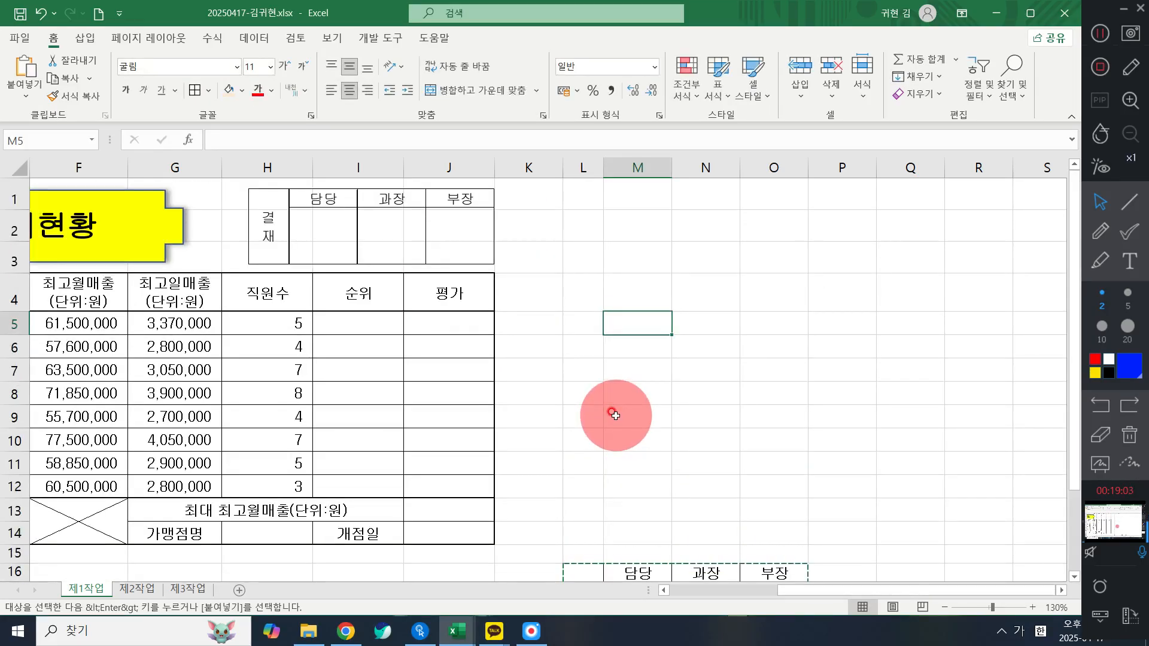
{"action": "scroll", "coordinate": [615, 416], "scroll_direction": "down", "scroll_amount": 1, "text": "ctrl"}
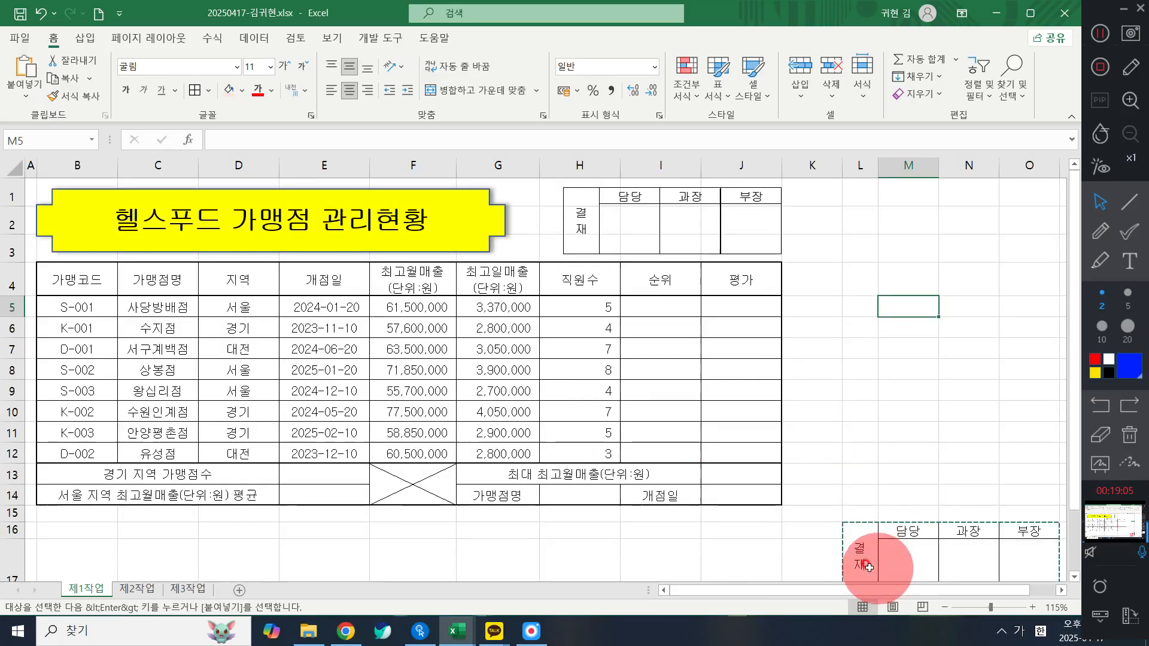
- Delete the original approval box cells L16:O17, including their text and borders
{"action": "left_click_drag", "start_coordinate": [860, 551], "coordinate": [1039, 553]}
{"action": "left_click_drag", "start_coordinate": [1038, 553], "coordinate": [871, 516]}
{"action": "left_click", "coordinate": [779, 494]}
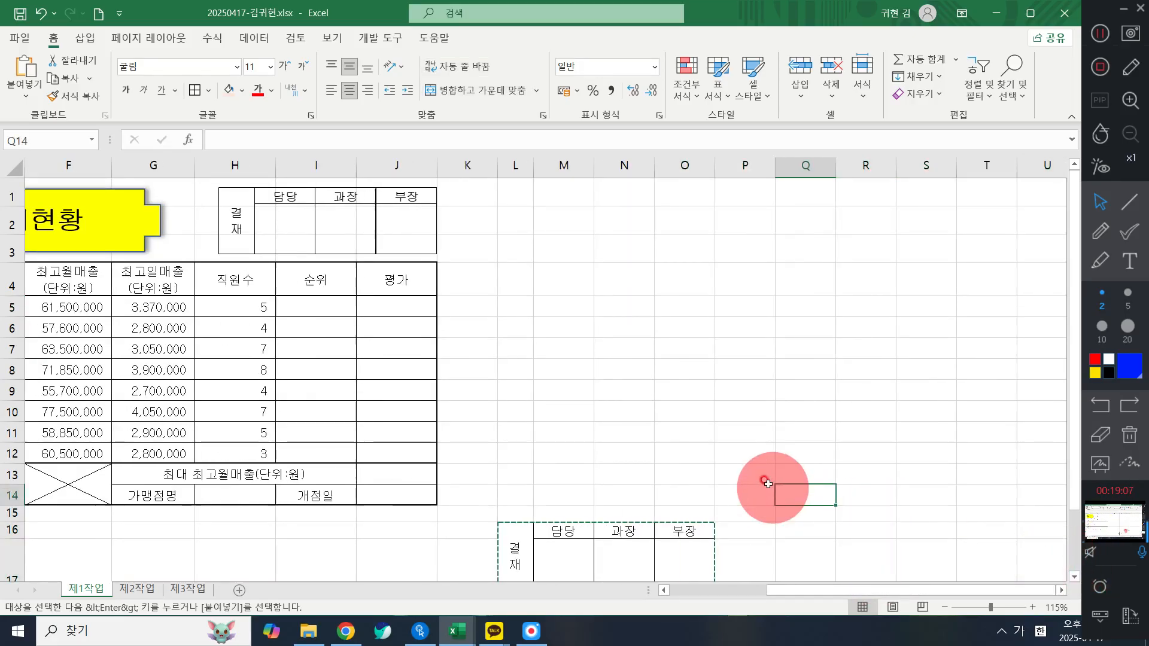
{"action": "scroll", "coordinate": [503, 482], "scroll_direction": "down", "scroll_amount": 1}
{"action": "left_click_drag", "start_coordinate": [522, 472], "coordinate": [694, 485]}
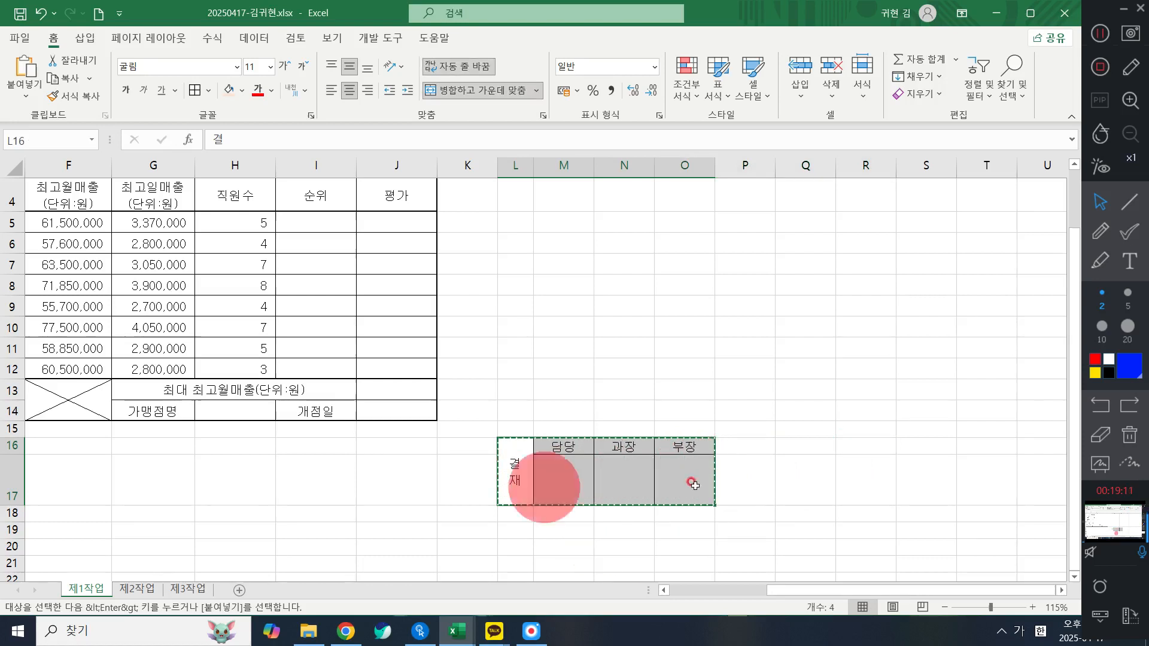
{"action": "right_click", "coordinate": [621, 472]}
{"action": "left_click", "coordinate": [665, 193]}
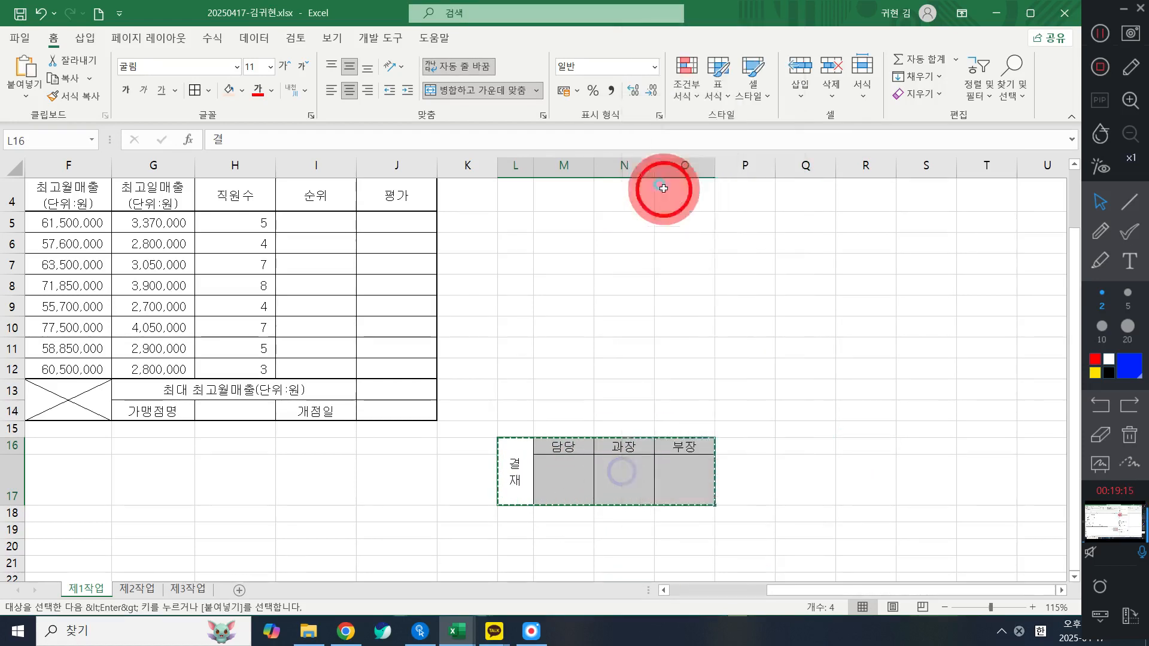
{"action": "left_click", "coordinate": [605, 308]}
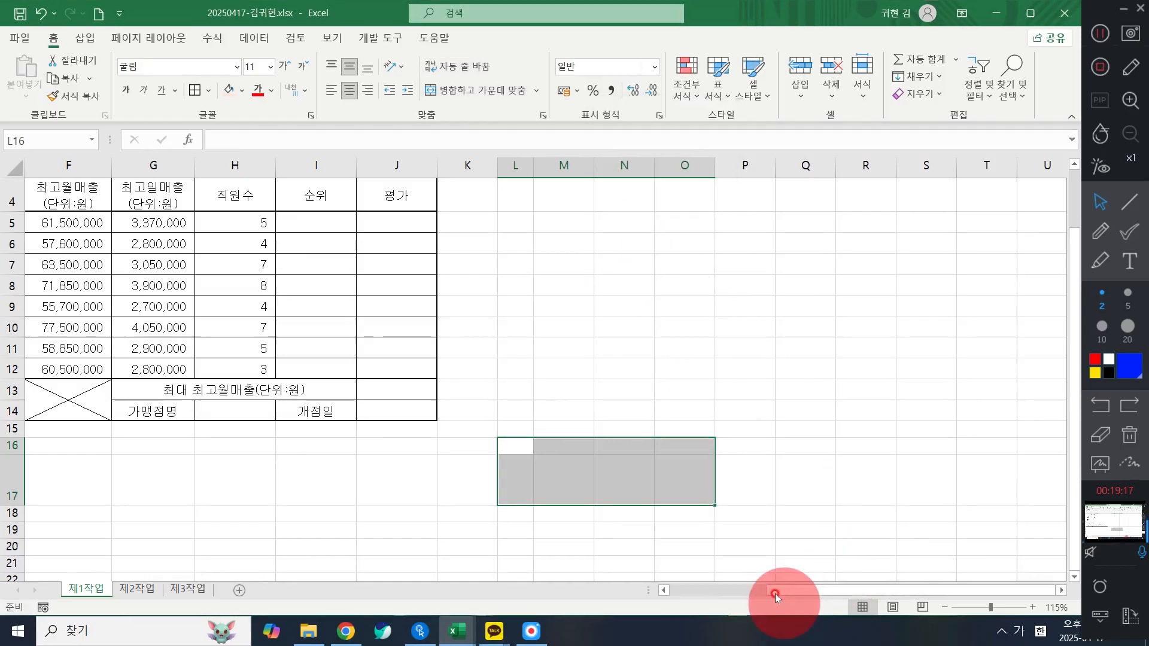
- Nudge the approval picture slightly within the space above the 직원수, 순위 and 평가 columns
{"action": "left_click", "coordinate": [748, 590]}
{"action": "scroll", "coordinate": [585, 479], "scroll_direction": "up", "scroll_amount": 1}
{"action": "left_click", "coordinate": [668, 245]}
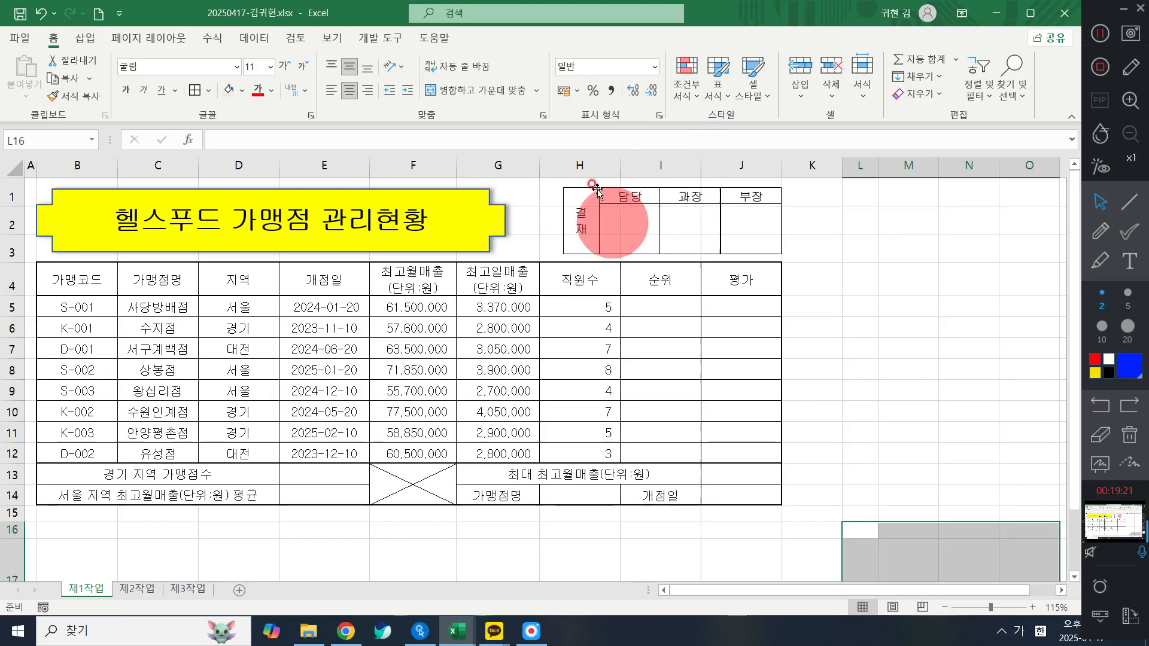
{"action": "left_click", "coordinate": [680, 205]}
{"action": "left_click_drag", "start_coordinate": [680, 205], "coordinate": [684, 208]}
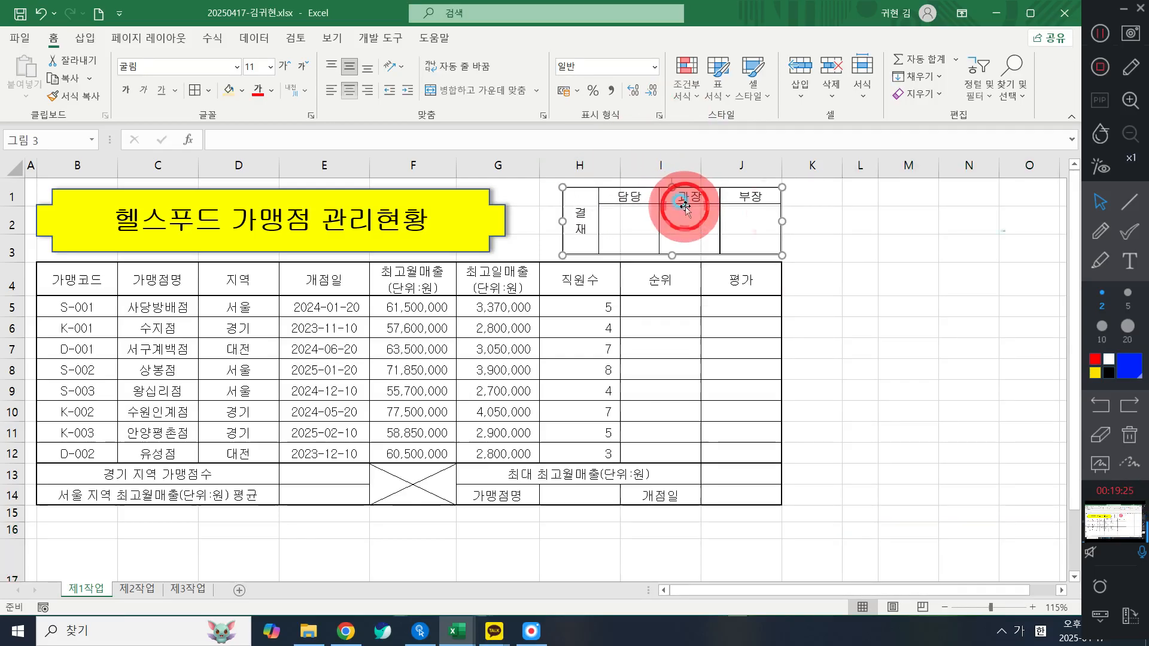
{"action": "left_click", "coordinate": [1129, 202]}
{"action": "left_click", "coordinate": [1108, 302]}
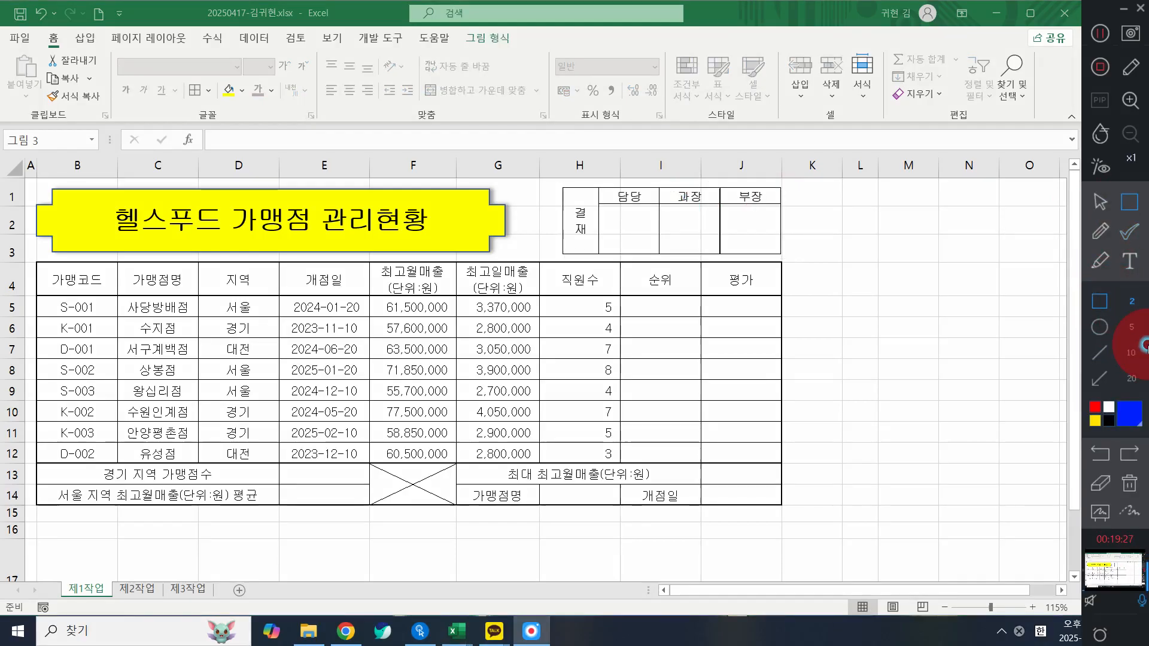
{"action": "left_click", "coordinate": [1132, 329]}
{"action": "mouse_move", "coordinate": [697, 179]}
{"action": "left_mouse_down"}
{"action": "mouse_move", "coordinate": [734, 231]}
{"action": "mouse_move", "coordinate": [748, 280]}
{"action": "left_mouse_up"}
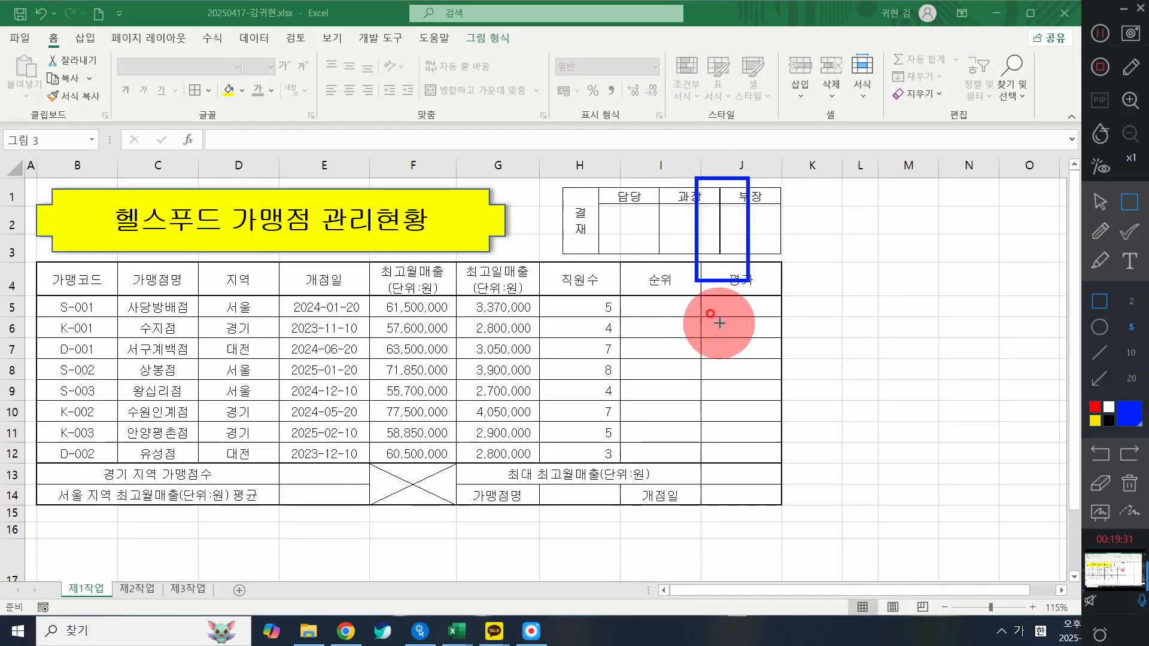
{"action": "left_click", "coordinate": [1100, 203]}
- Fine-tune the approval picture's position so its right border lines up with the table's right border
{"action": "left_click_drag", "start_coordinate": [728, 211], "coordinate": [728, 211]}
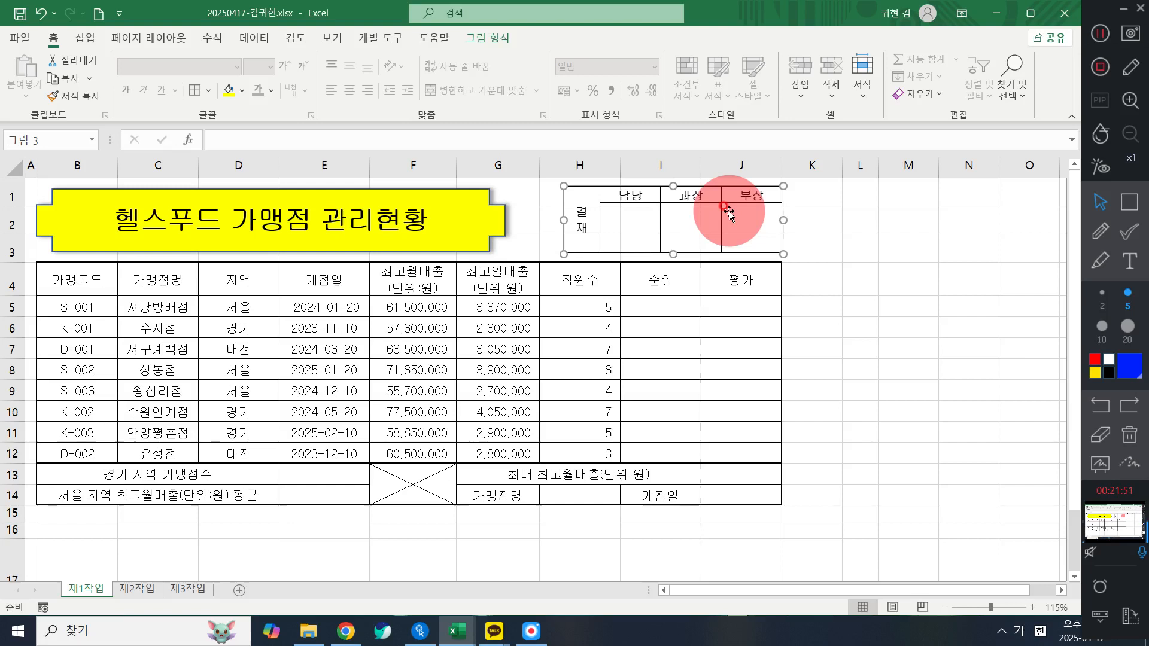
{"action": "left_click_drag", "start_coordinate": [608, 363], "coordinate": [609, 353]}
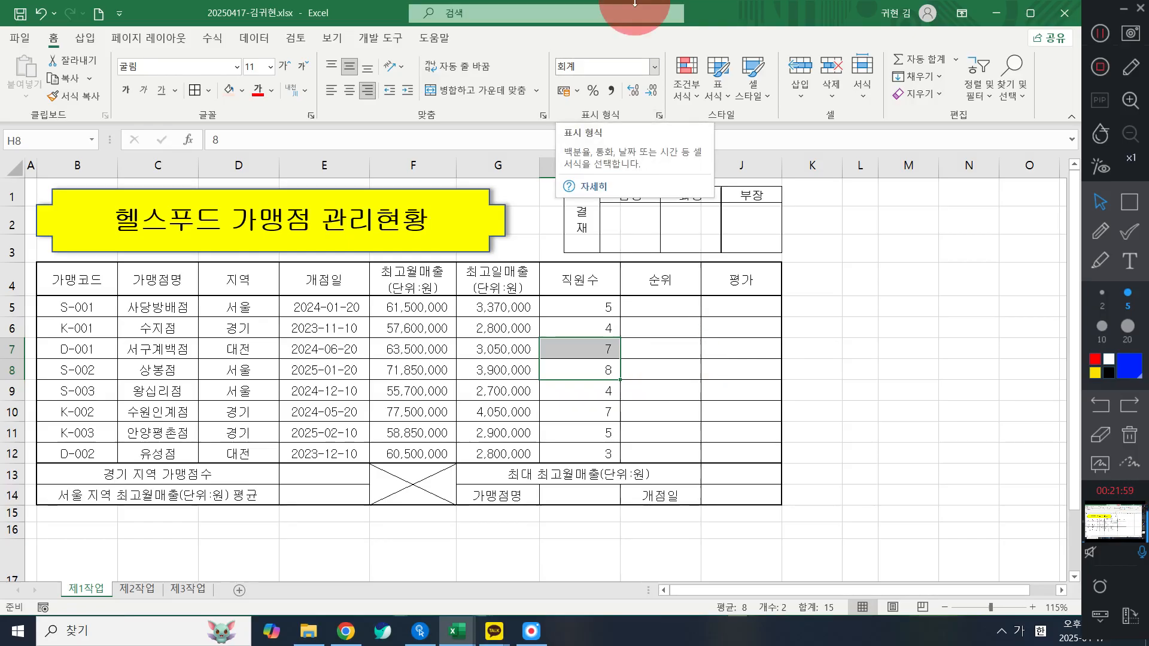
- Fill the table headings B4:J4 and the label cells G14 (가맹점명) and I14 (개점일) with standard orange
{"action": "left_click_drag", "start_coordinate": [71, 287], "coordinate": [740, 280]}
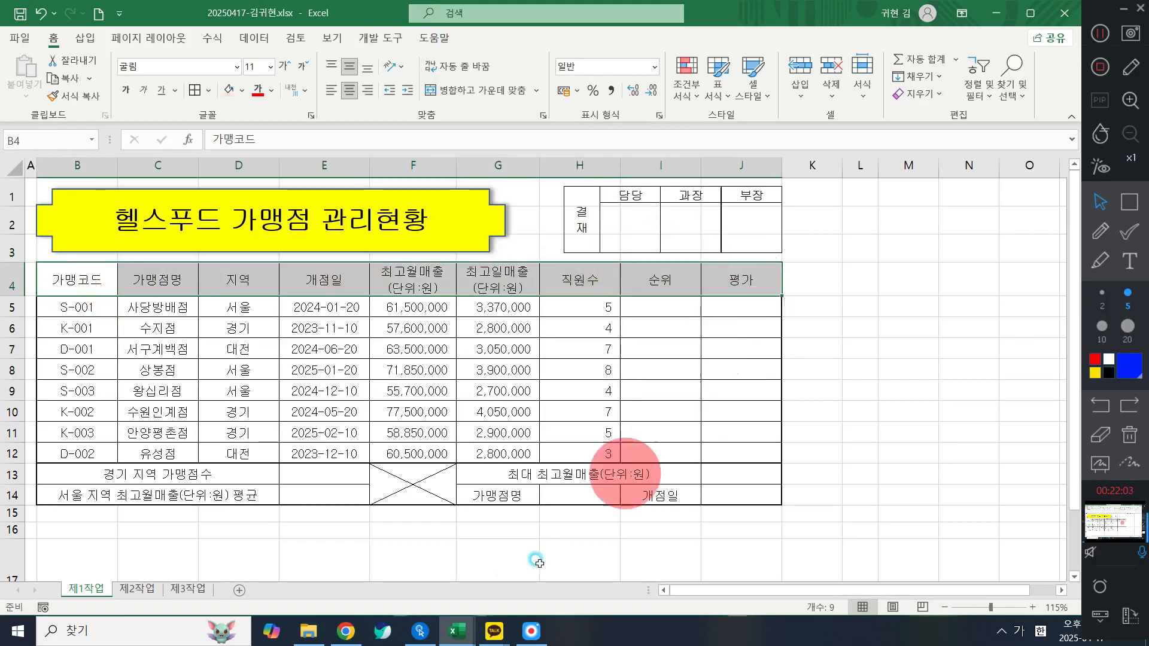
{"action": "left_click", "coordinate": [509, 495], "text": "ctrl"}
{"action": "left_click", "coordinate": [646, 496], "text": "ctrl"}
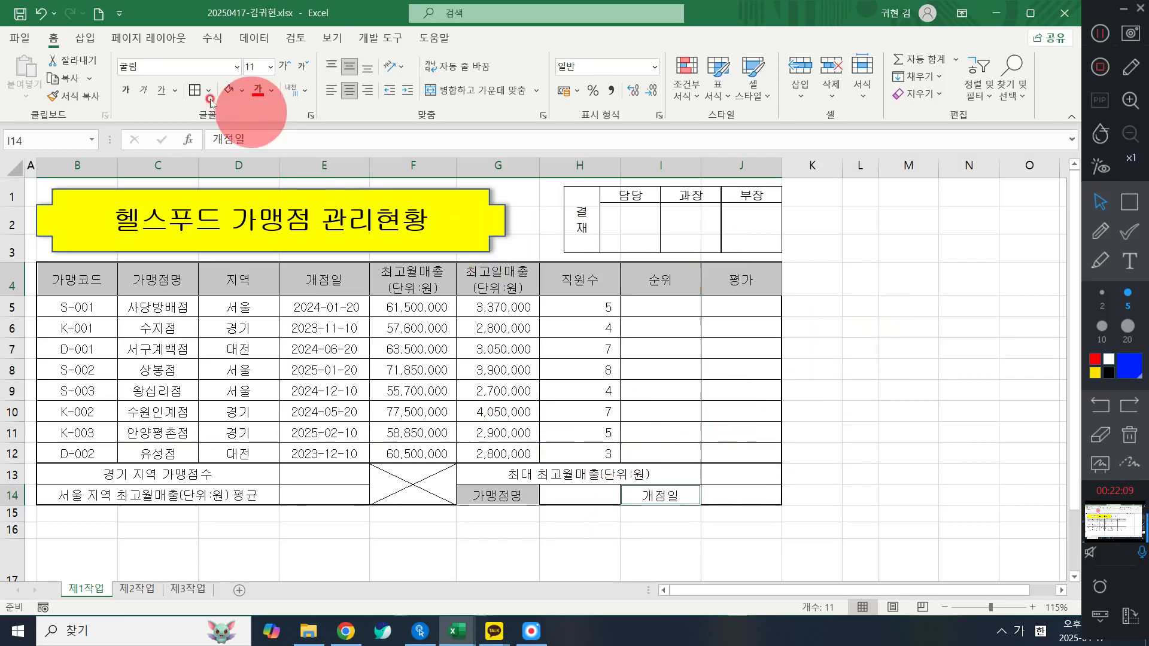
{"action": "left_click", "coordinate": [243, 91]}
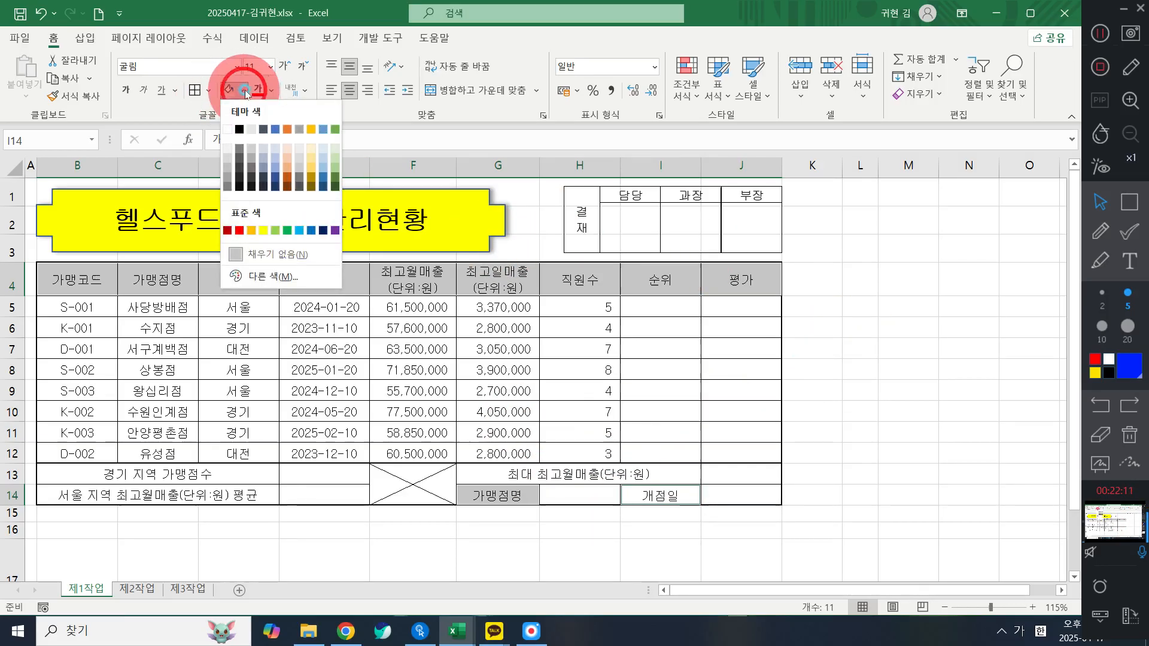
{"action": "left_click", "coordinate": [249, 228]}
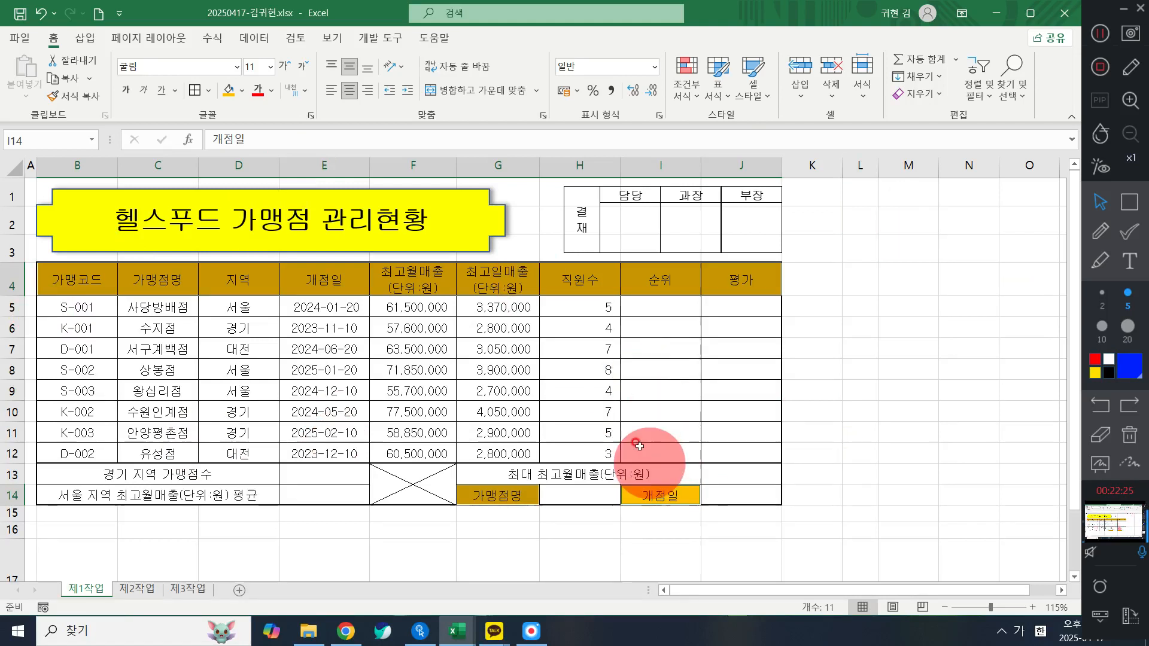
{"action": "left_click", "coordinate": [629, 430]}
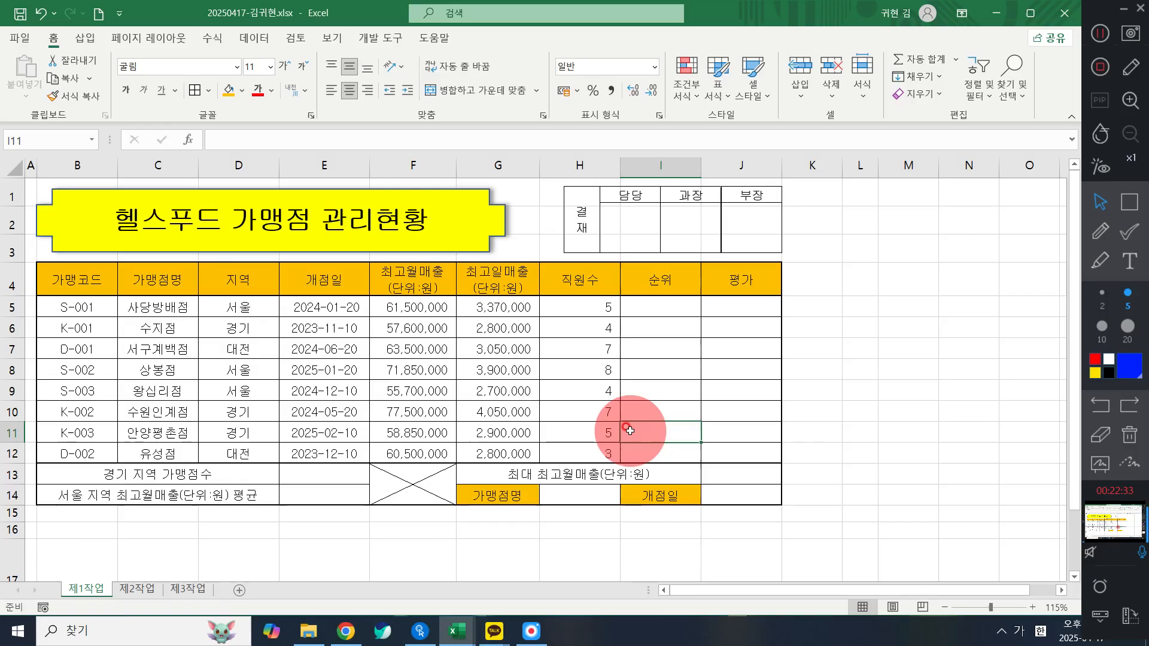
- Set the data validation of H14, beside the 가맹점명 label, to allow only a 목록 (list)
{"action": "left_click", "coordinate": [590, 494]}
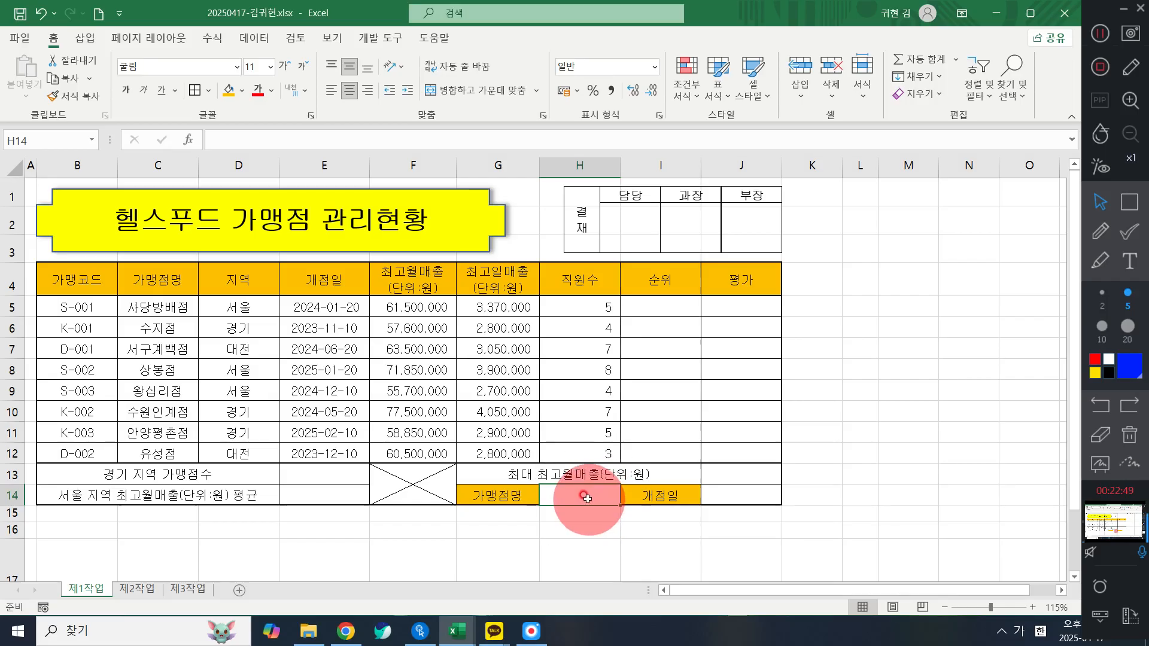
{"action": "left_click_drag", "start_coordinate": [138, 305], "coordinate": [139, 454]}
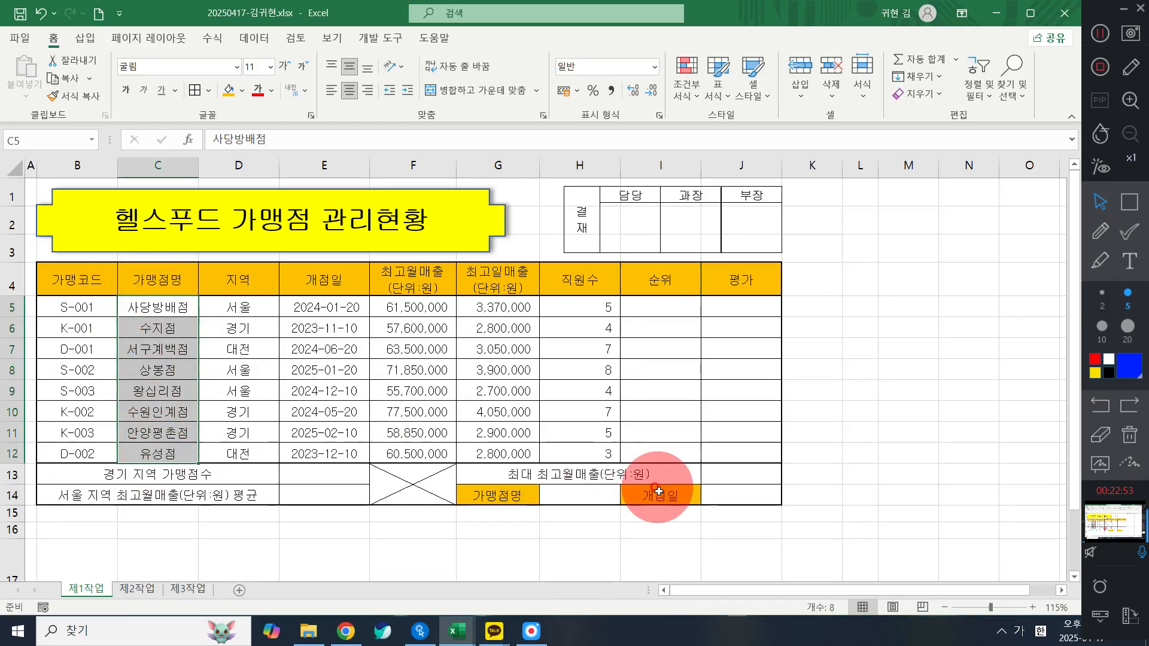
{"action": "left_click", "coordinate": [592, 494]}
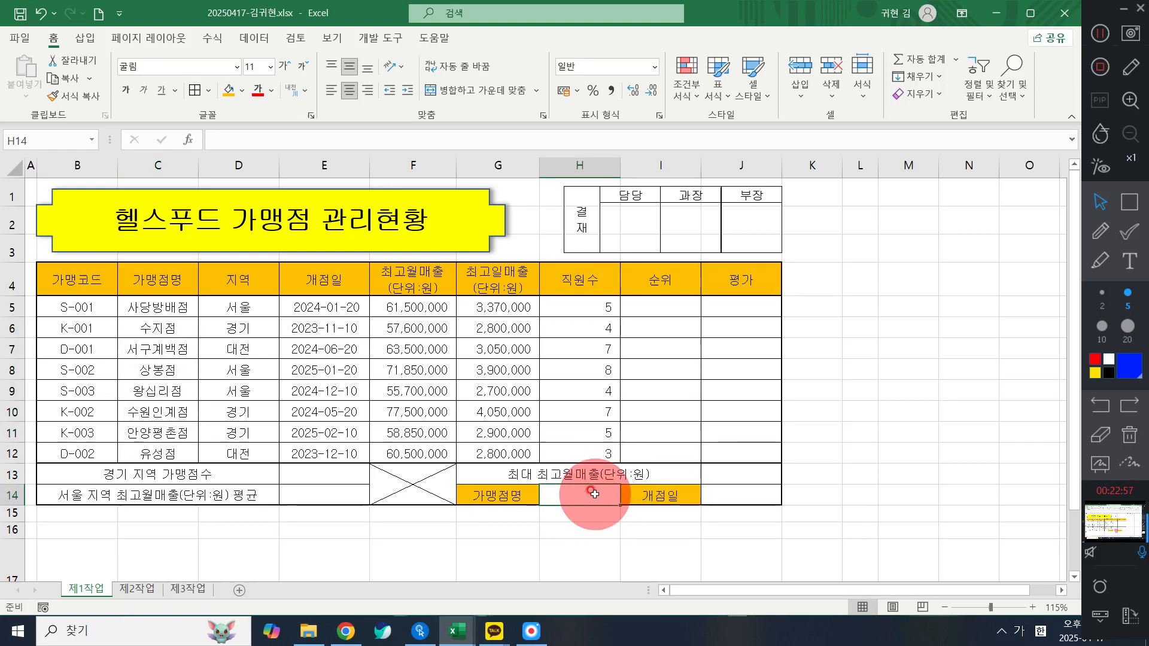
{"action": "left_click", "coordinate": [254, 39]}
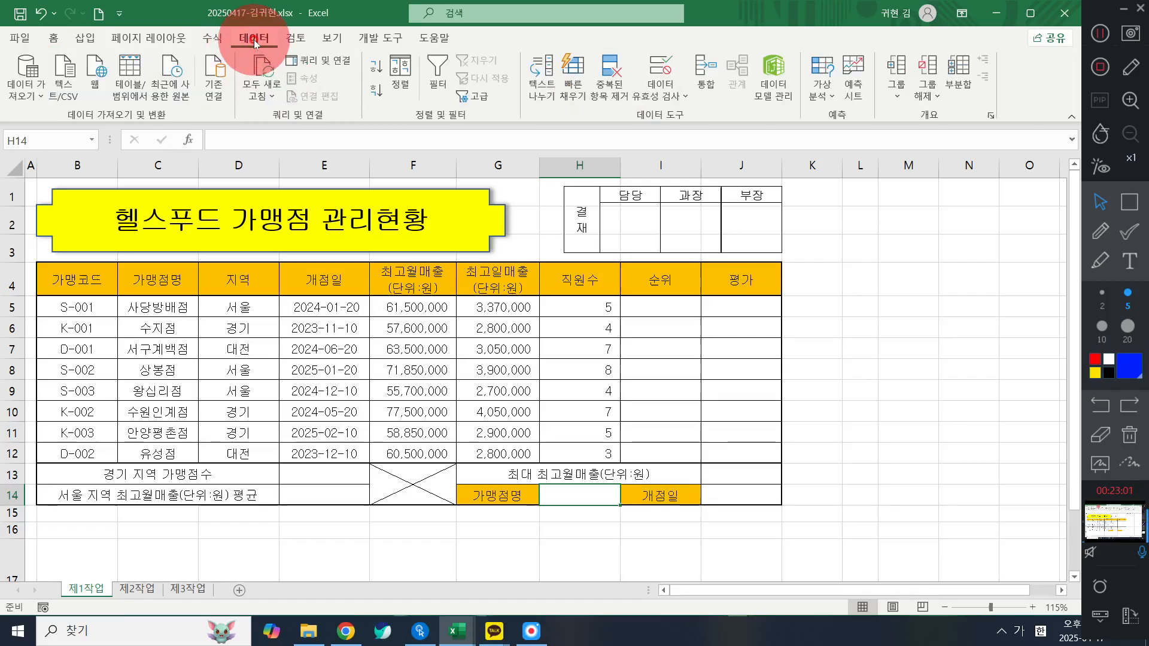
{"action": "left_click", "coordinate": [663, 66]}
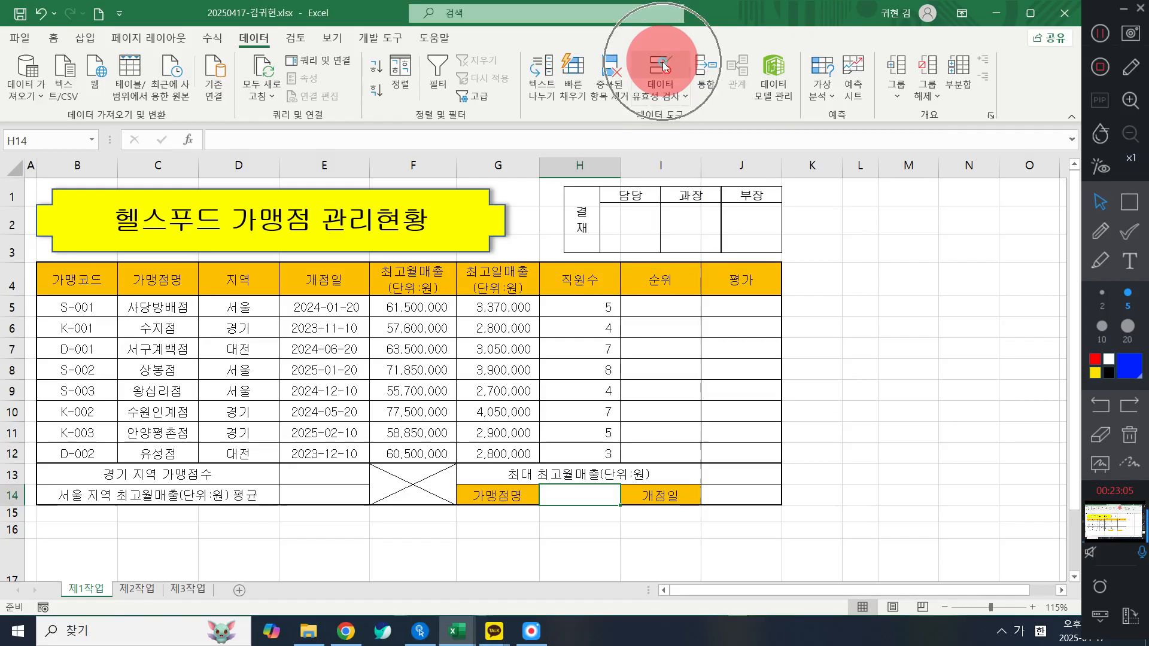
{"action": "left_click_drag", "start_coordinate": [665, 48], "coordinate": [723, 149]}
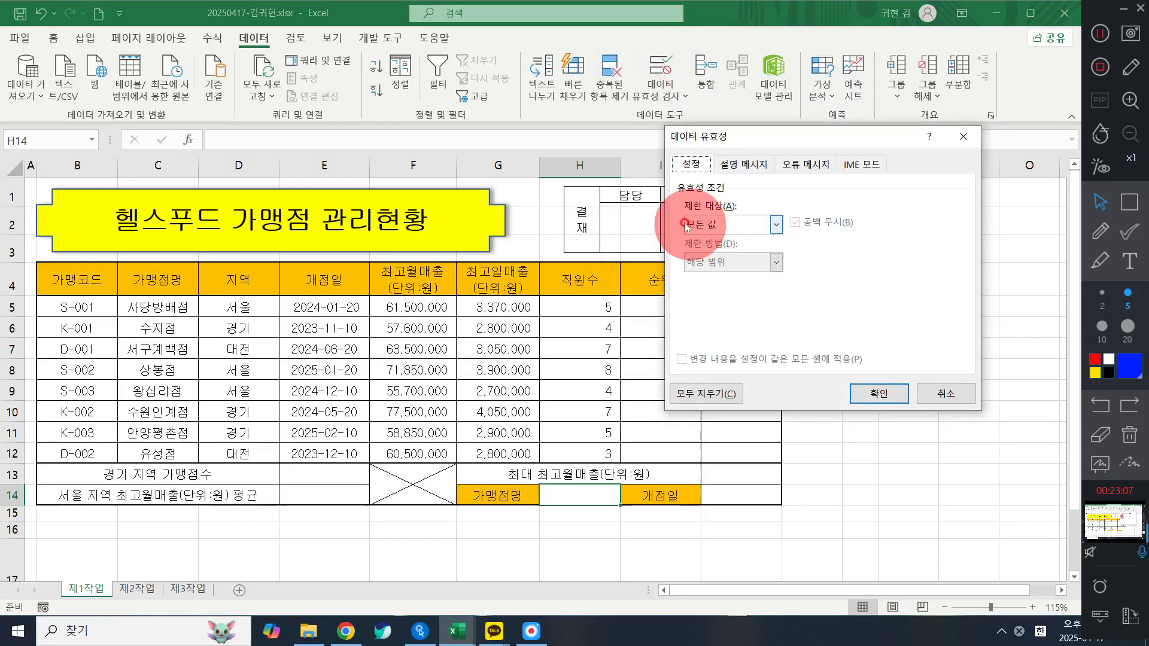
{"action": "left_click", "coordinate": [709, 224]}
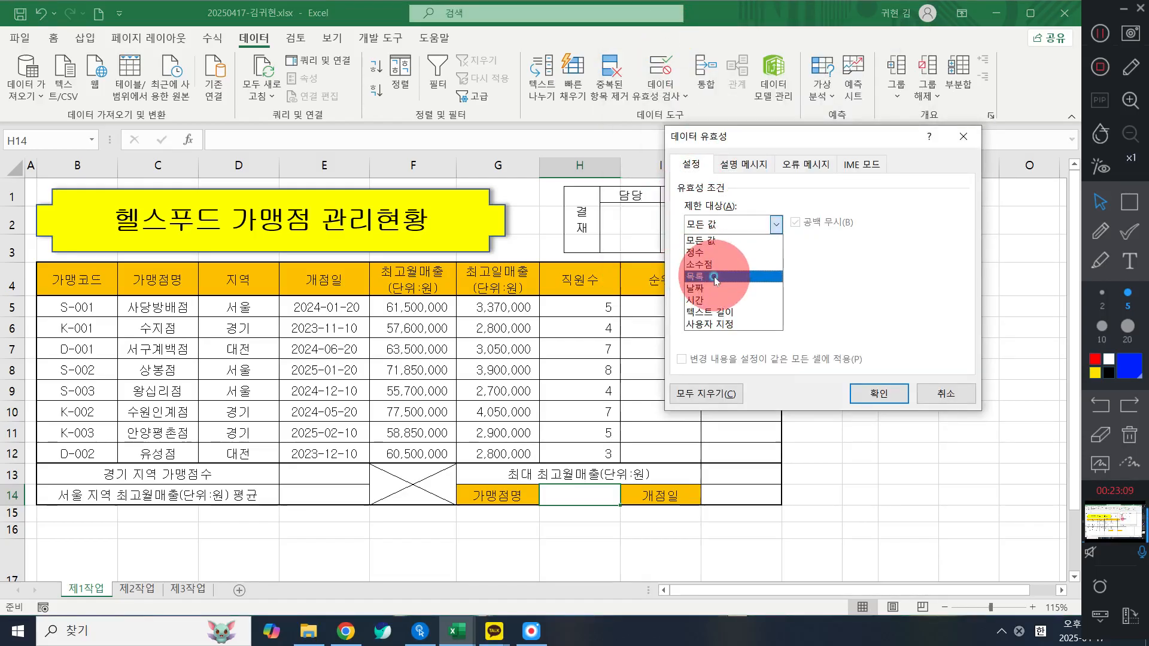
{"action": "left_click", "coordinate": [701, 276]}
- Use the franchise names in C5:C12 as H14's validation list source and choose 사당방배점 from the list
{"action": "left_click", "coordinate": [709, 299]}
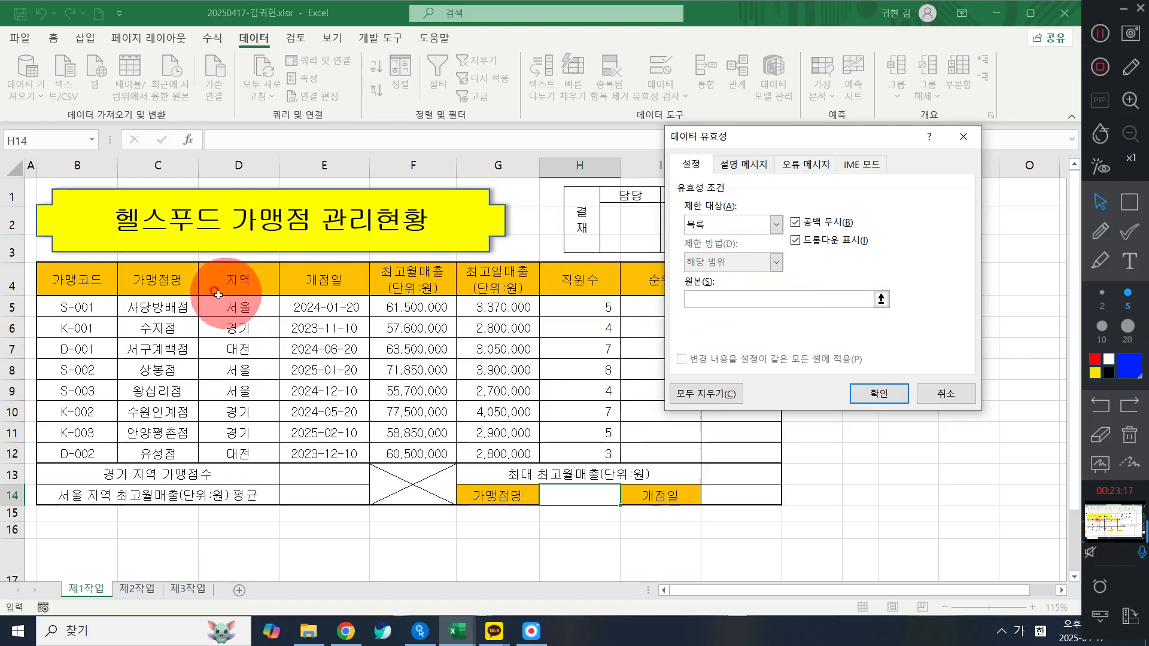
{"action": "left_click_drag", "start_coordinate": [172, 306], "coordinate": [185, 448]}
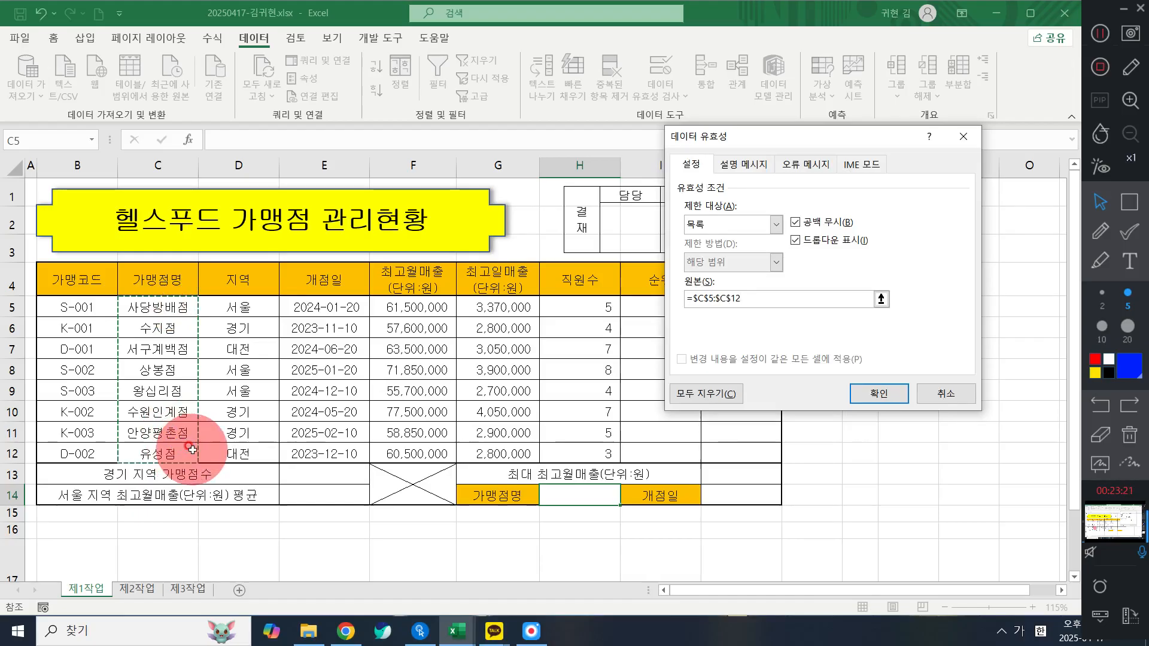
{"action": "left_click", "coordinate": [881, 393]}
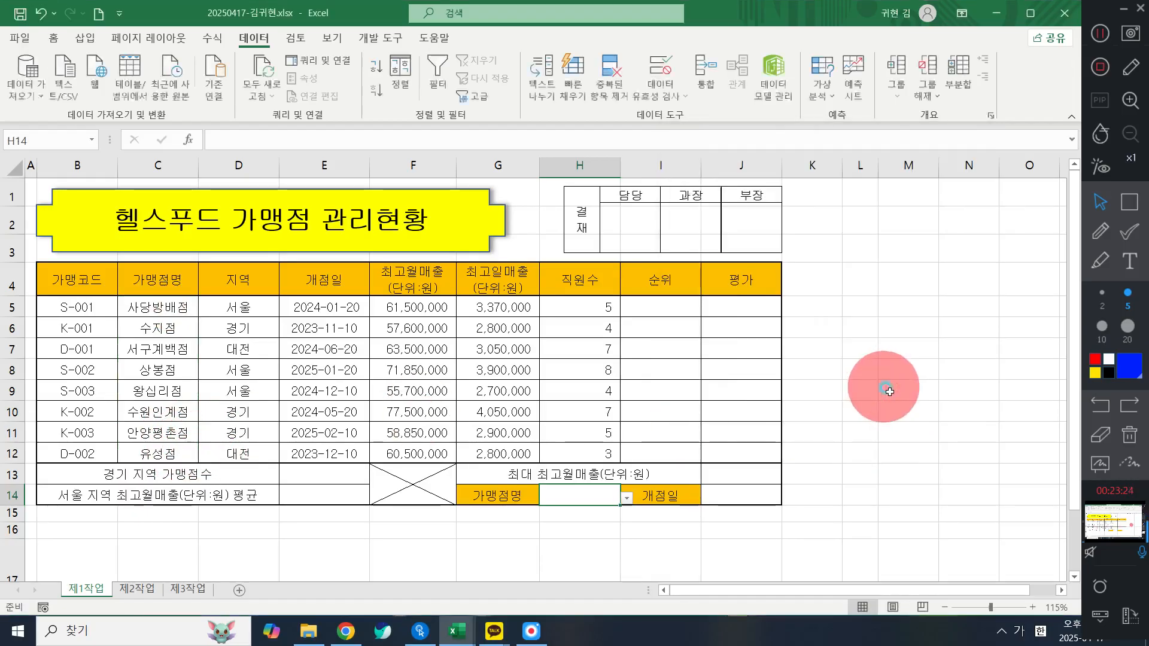
{"action": "left_click", "coordinate": [625, 502]}
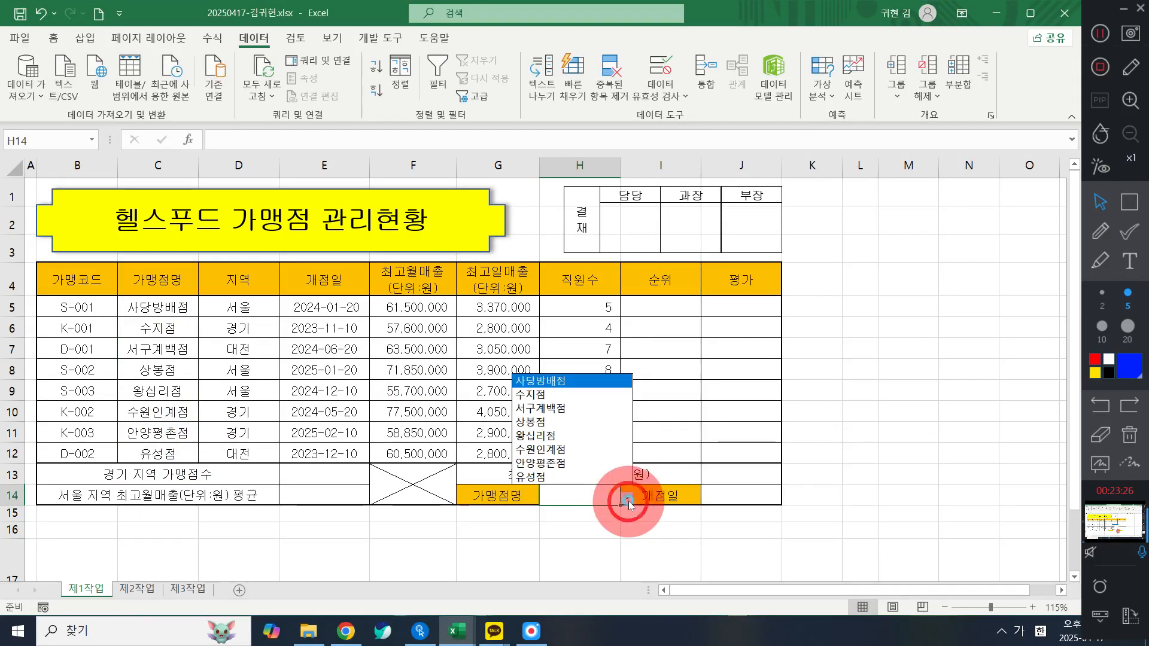
{"action": "left_click", "coordinate": [538, 383]}
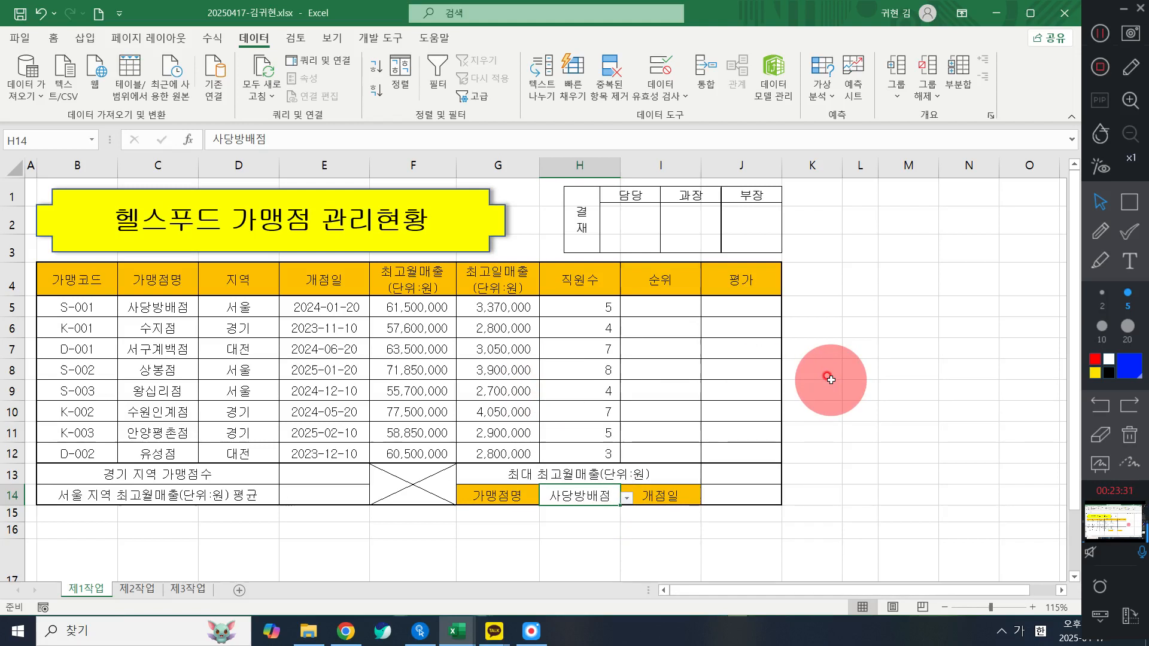
- Bring up the custom (사용자 지정) number format settings for the 직원수 values in H5:H12
{"action": "left_click", "coordinate": [578, 306]}
{"action": "left_click_drag", "start_coordinate": [578, 340], "coordinate": [590, 468]}
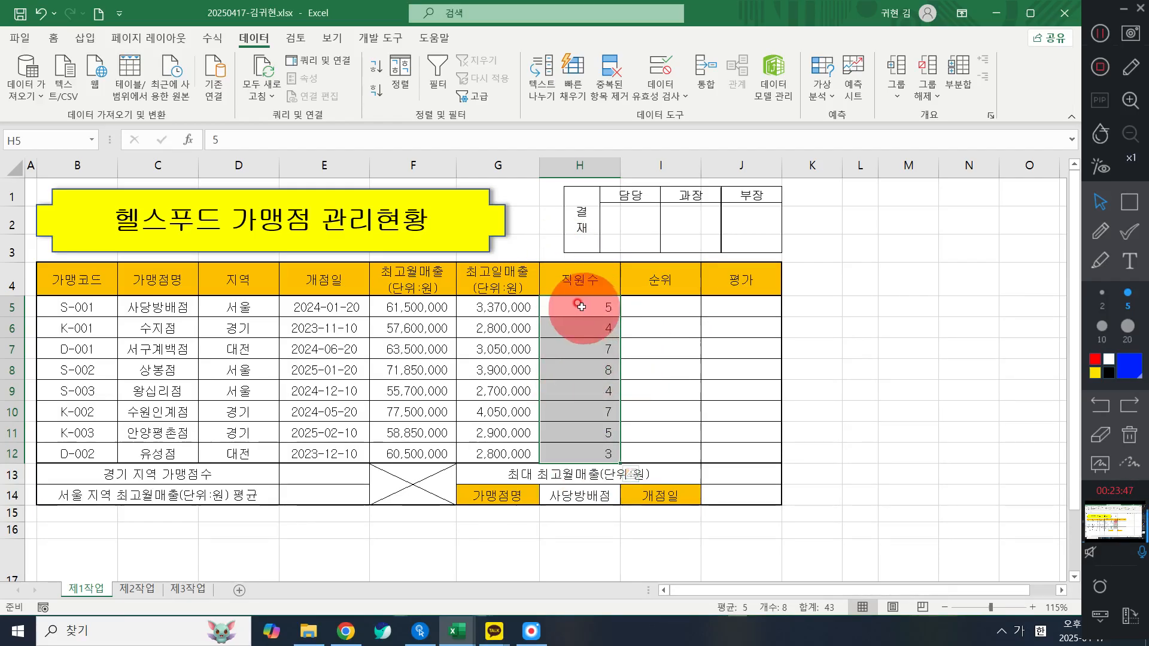
{"action": "left_click_drag", "start_coordinate": [581, 304], "coordinate": [583, 450]}
{"action": "right_click", "coordinate": [574, 377]}
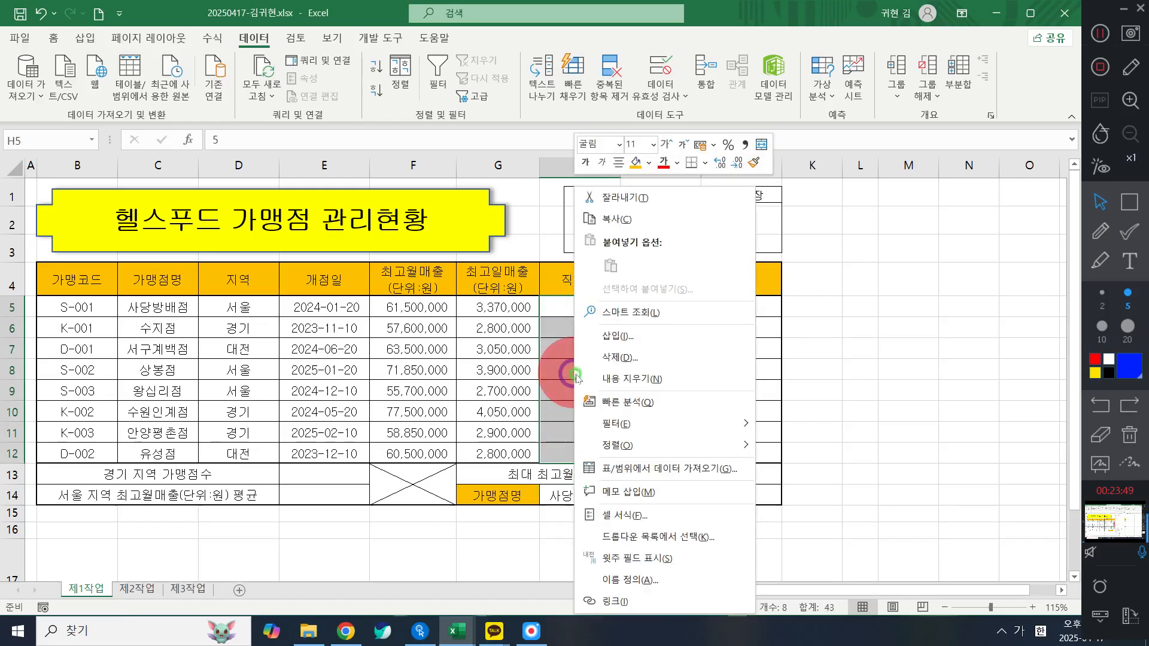
{"action": "left_click", "coordinate": [649, 515]}
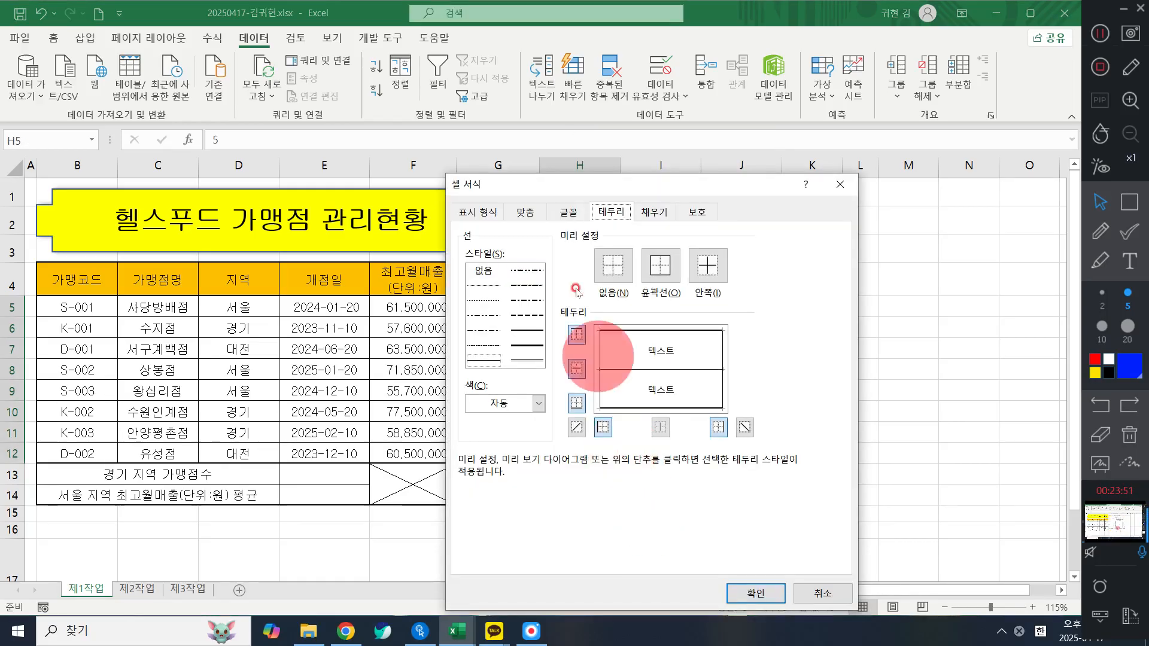
{"action": "left_click", "coordinate": [476, 213]}
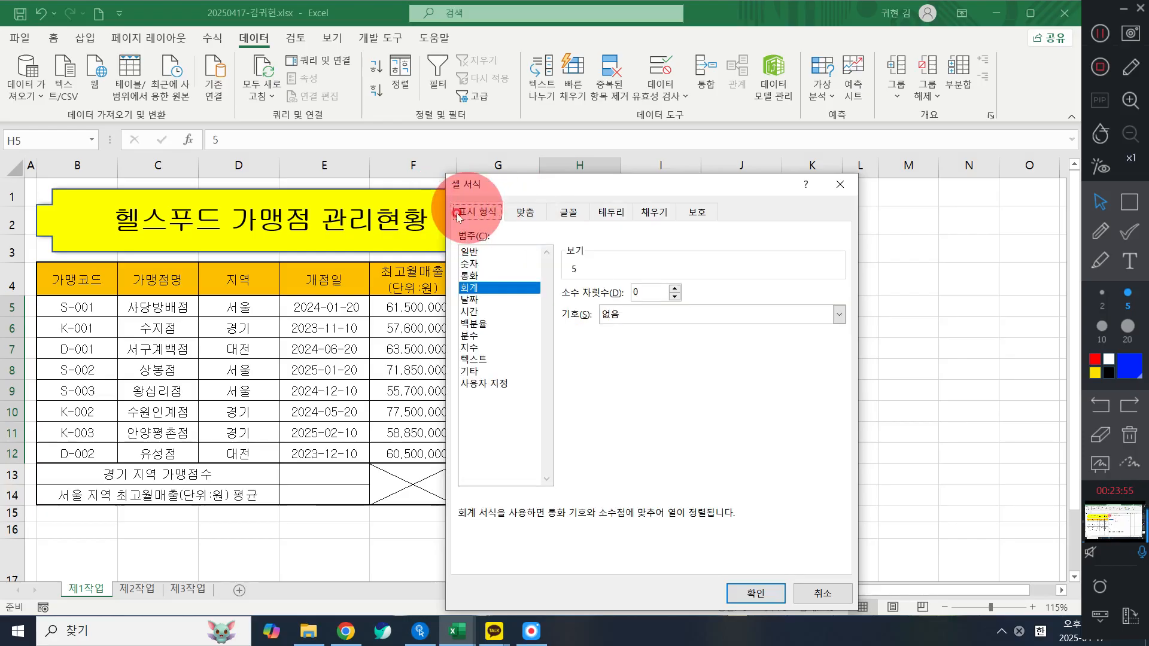
{"action": "left_click_drag", "start_coordinate": [506, 193], "coordinate": [497, 143]}
{"action": "left_click", "coordinate": [475, 331]}
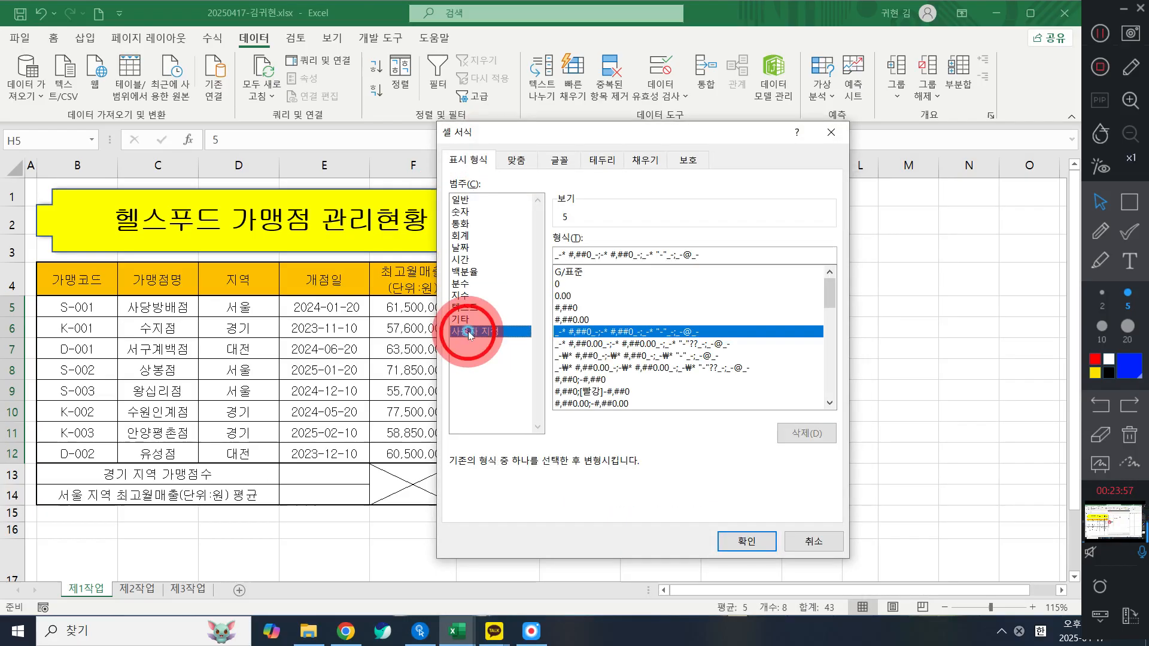
- Compare the G/표준 and #,##0 format codes and choose #,##0 as the basis for the 직원수 format
{"action": "left_click", "coordinate": [562, 307]}
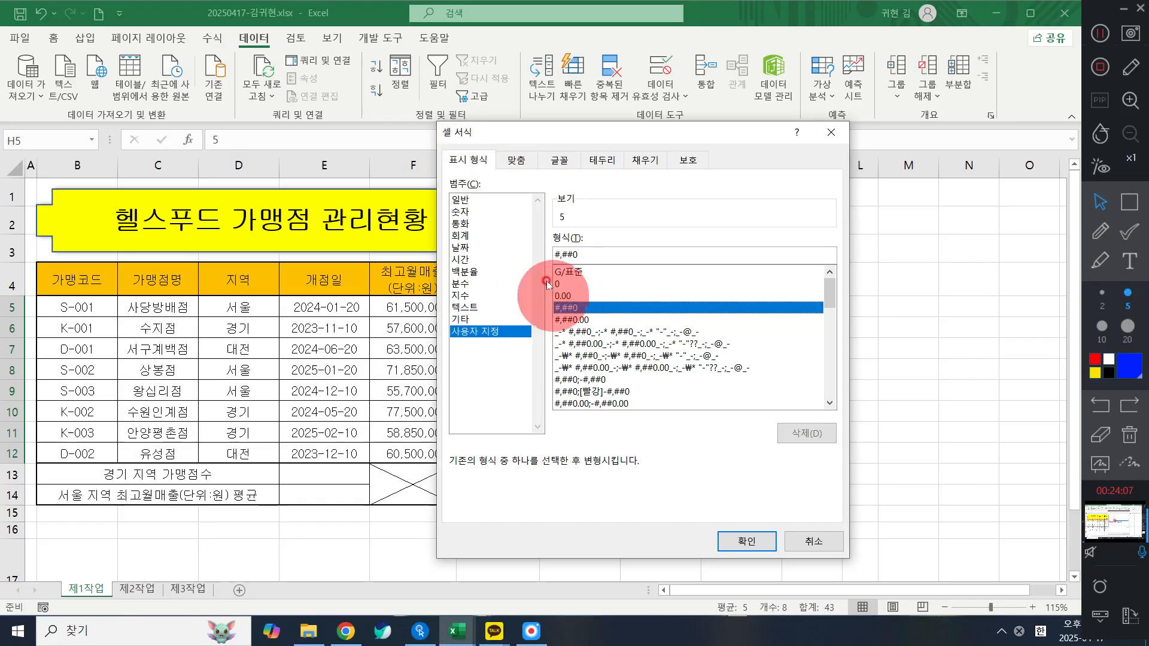
{"action": "left_click", "coordinate": [584, 273]}
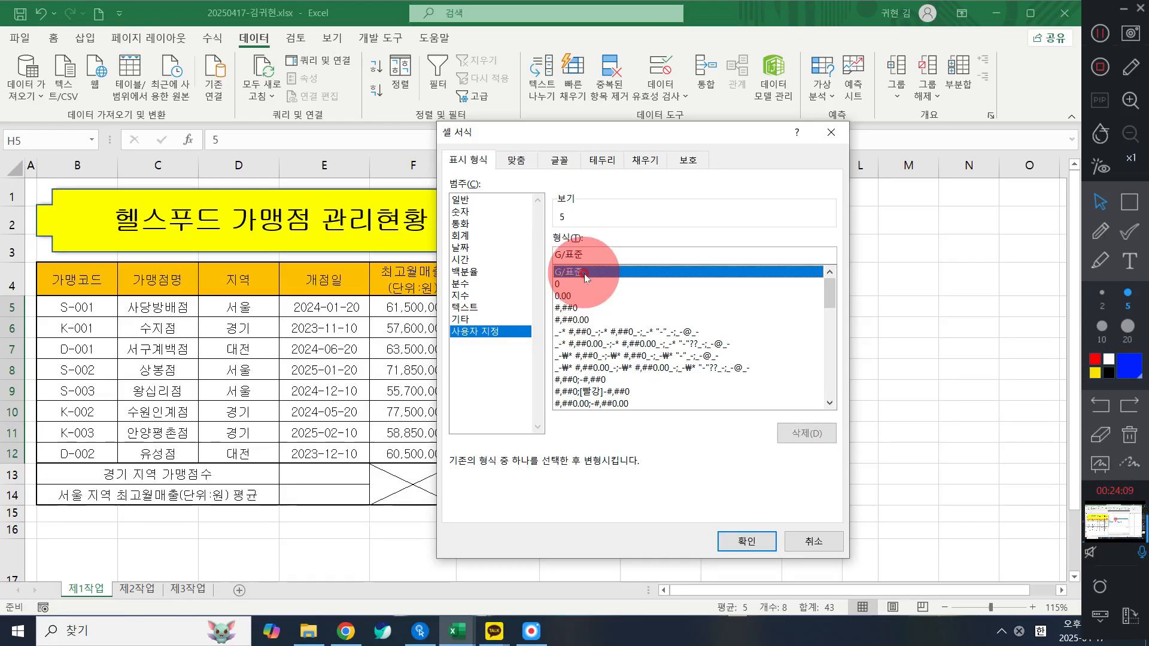
{"action": "left_click", "coordinate": [574, 308]}
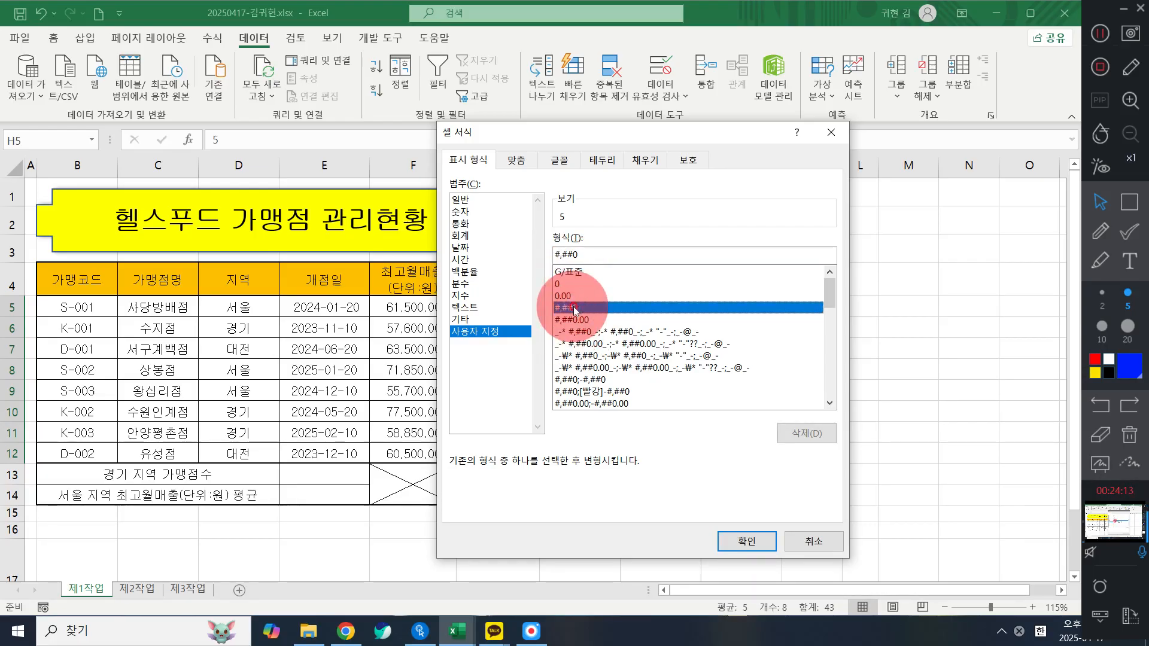
{"action": "left_click", "coordinate": [573, 273]}
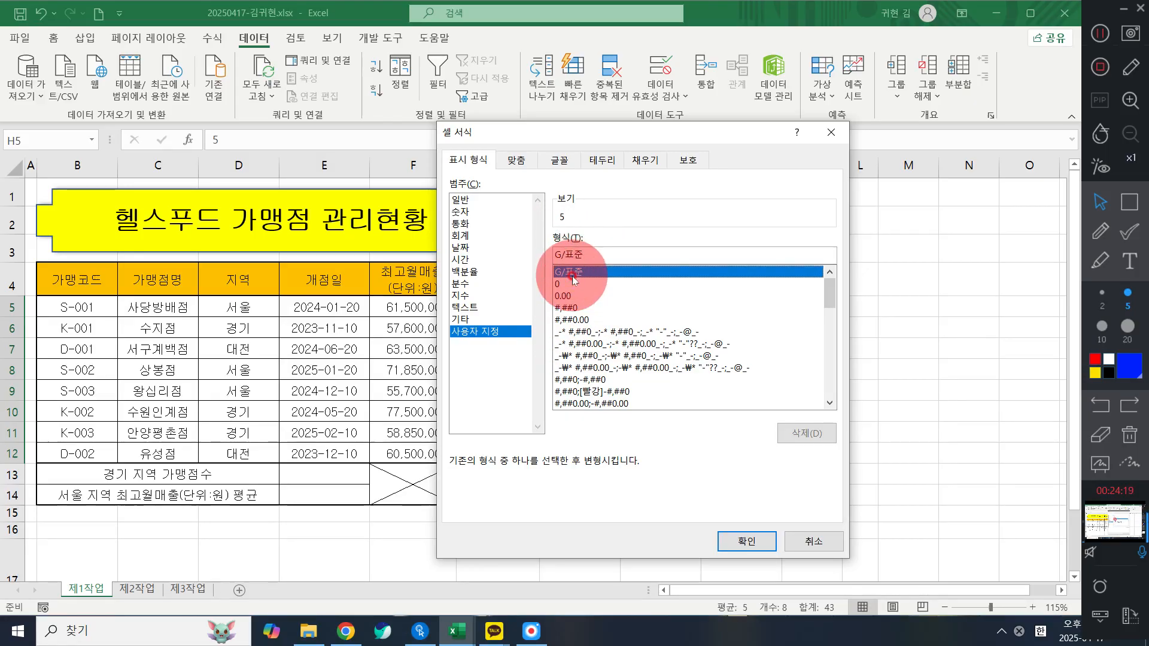
{"action": "left_click", "coordinate": [573, 308]}
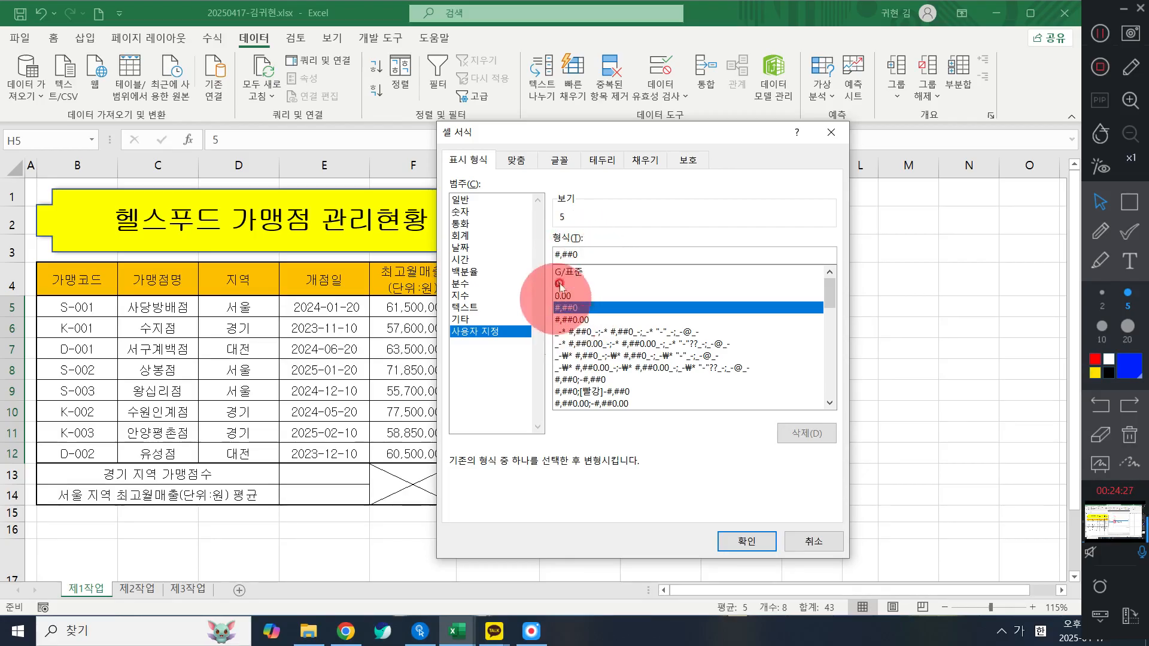
- Append 명 to the #,##0 format code and apply the custom format to H5:H12
{"action": "type", "text": "ㅁ"}
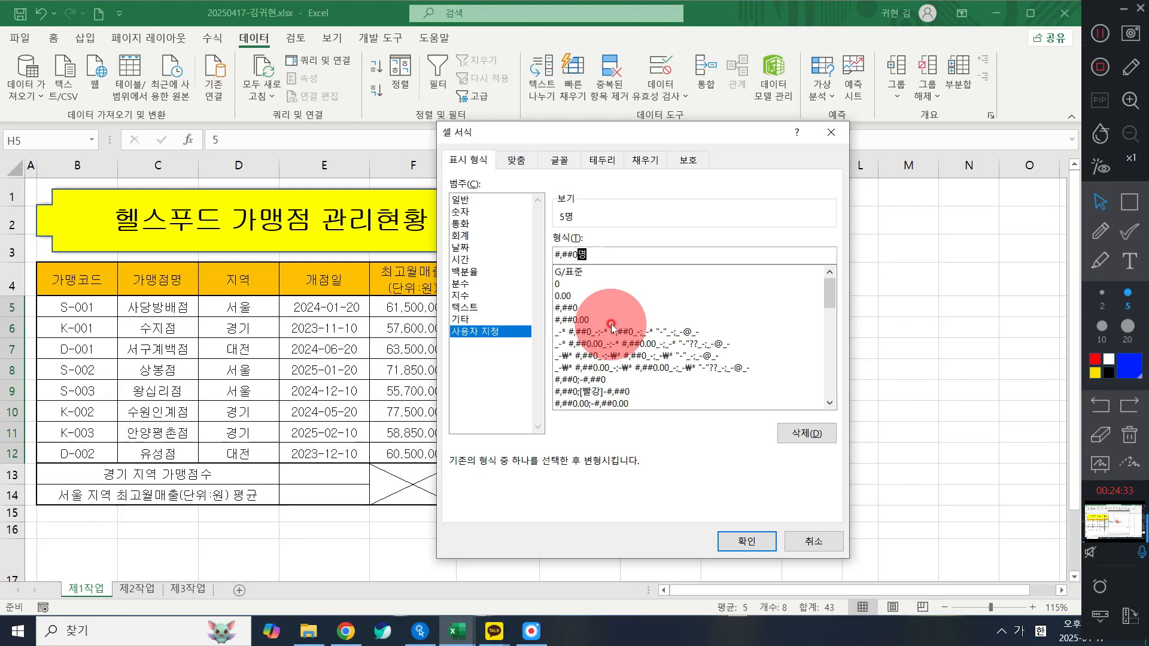
{"action": "key", "text": "shift+Left"}
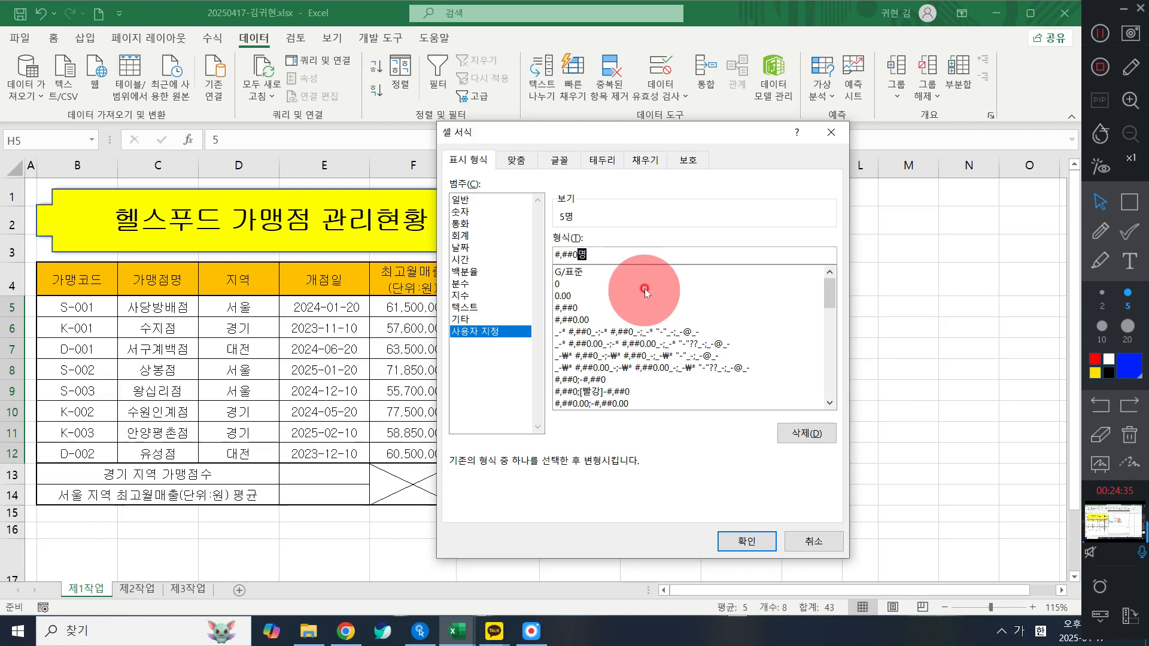
{"action": "left_click", "coordinate": [589, 253]}
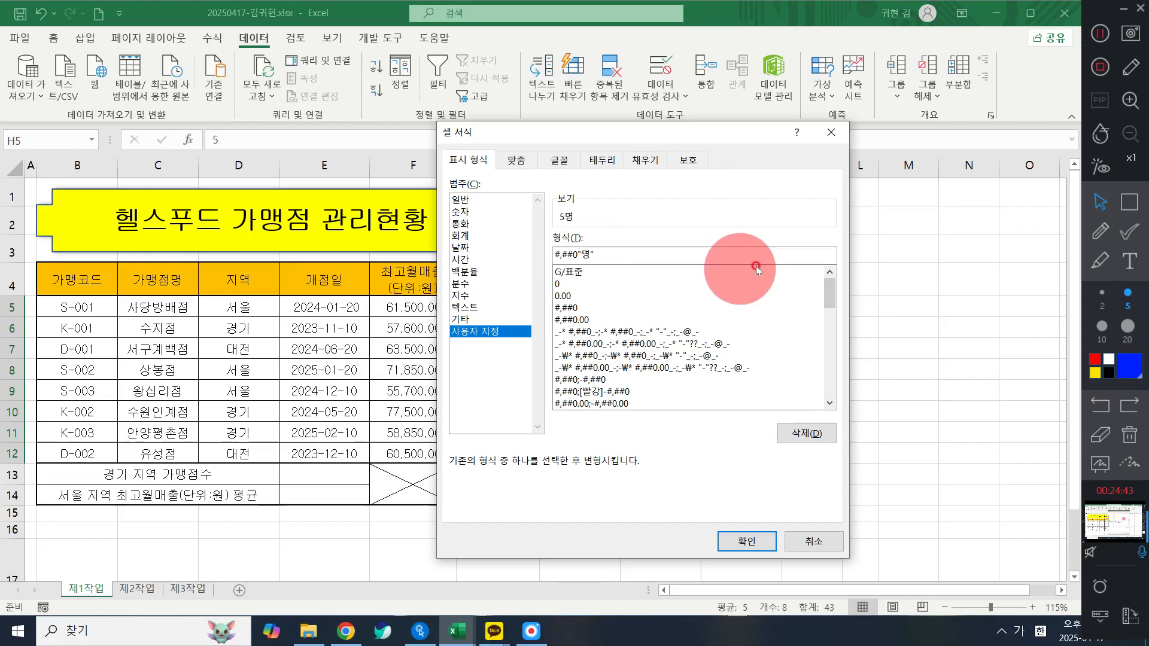
{"action": "key", "text": "super+plus"}
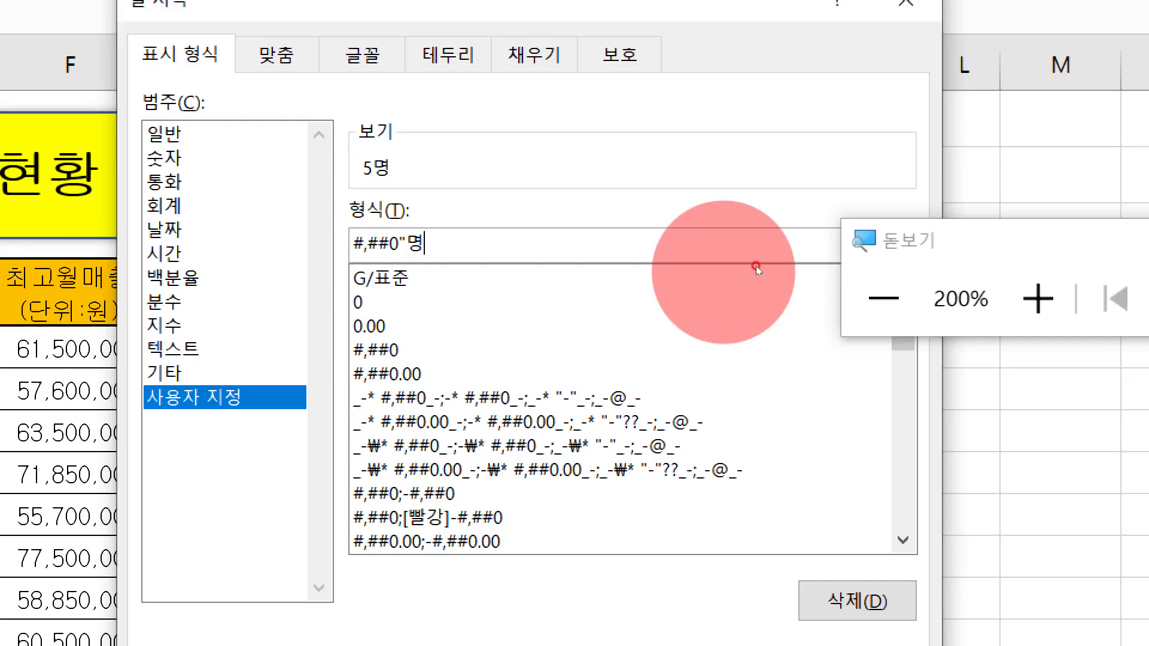
{"action": "key", "text": "BackSpace"}
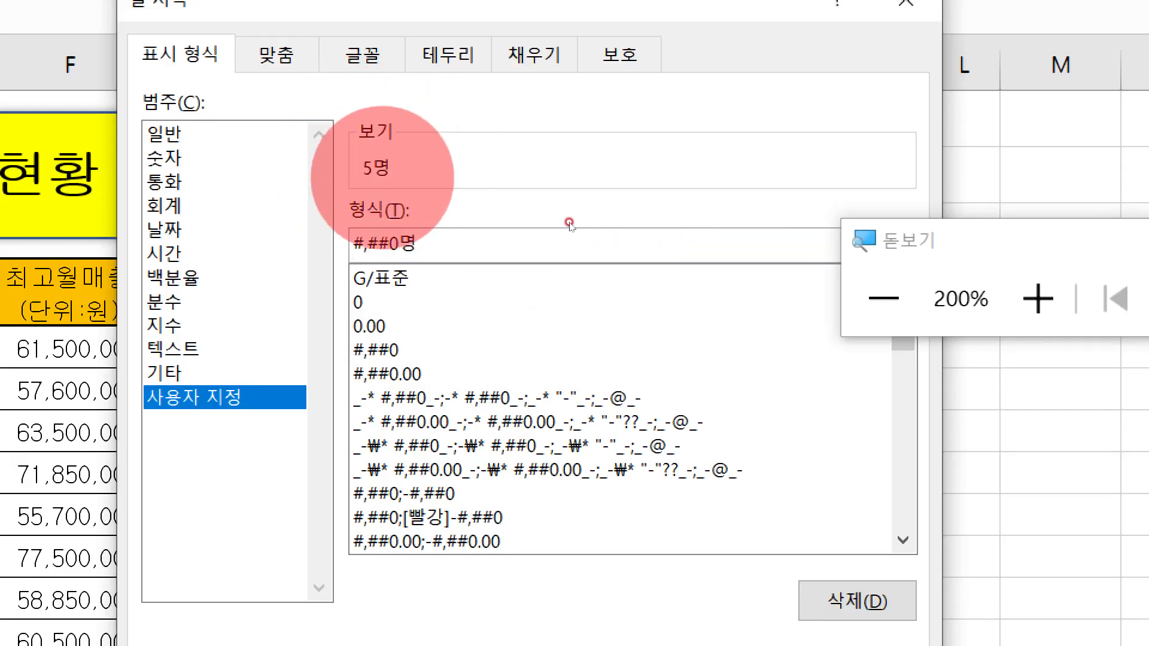
{"action": "left_click", "coordinate": [1111, 240]}
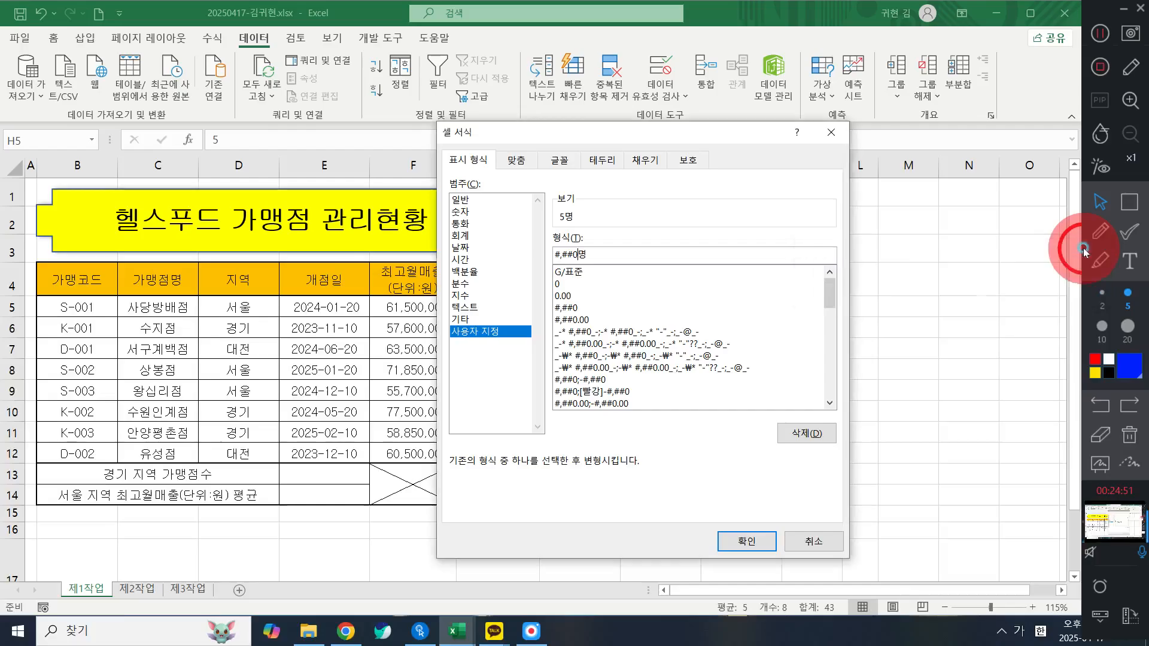
{"action": "left_click", "coordinate": [742, 545]}
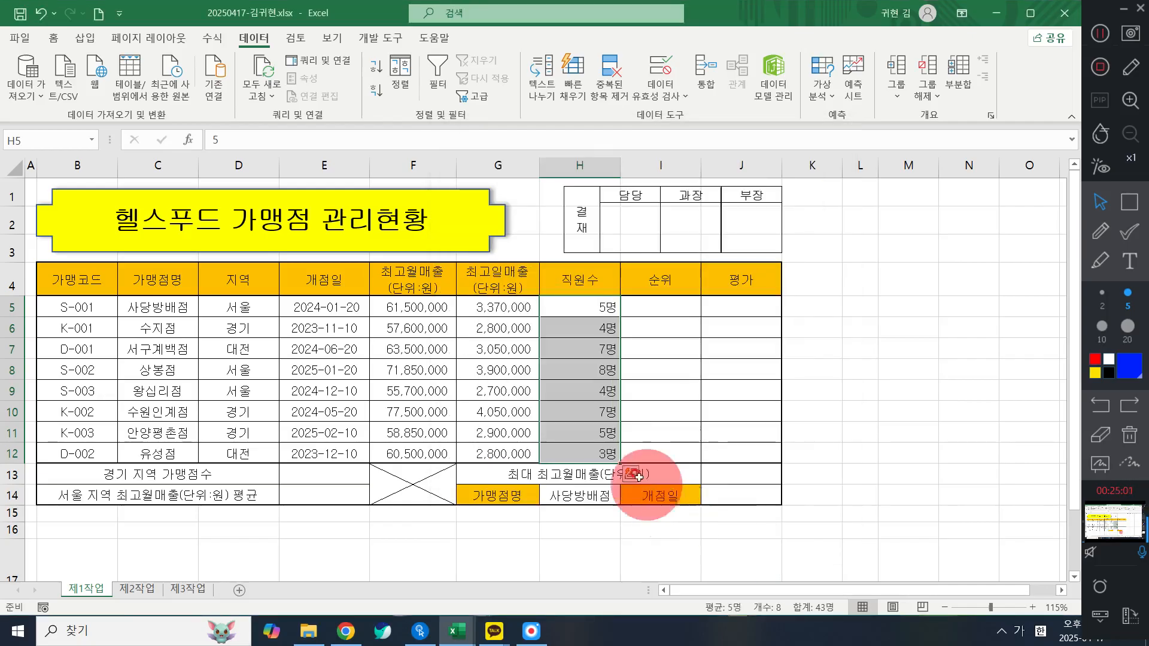
- Review the custom format code stored for H5:H12 in the cell format settings without changing it
{"action": "right_click", "coordinate": [600, 308]}
{"action": "left_click", "coordinate": [654, 515]}
{"action": "left_click", "coordinate": [597, 307]}
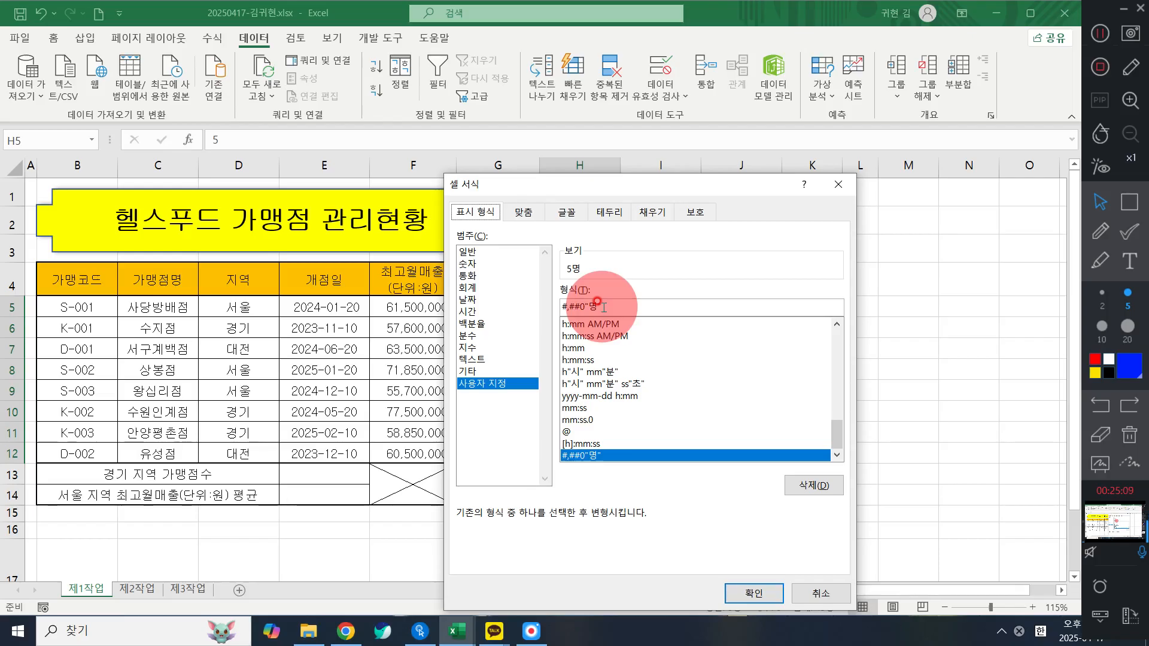
{"action": "left_click", "coordinate": [839, 184]}
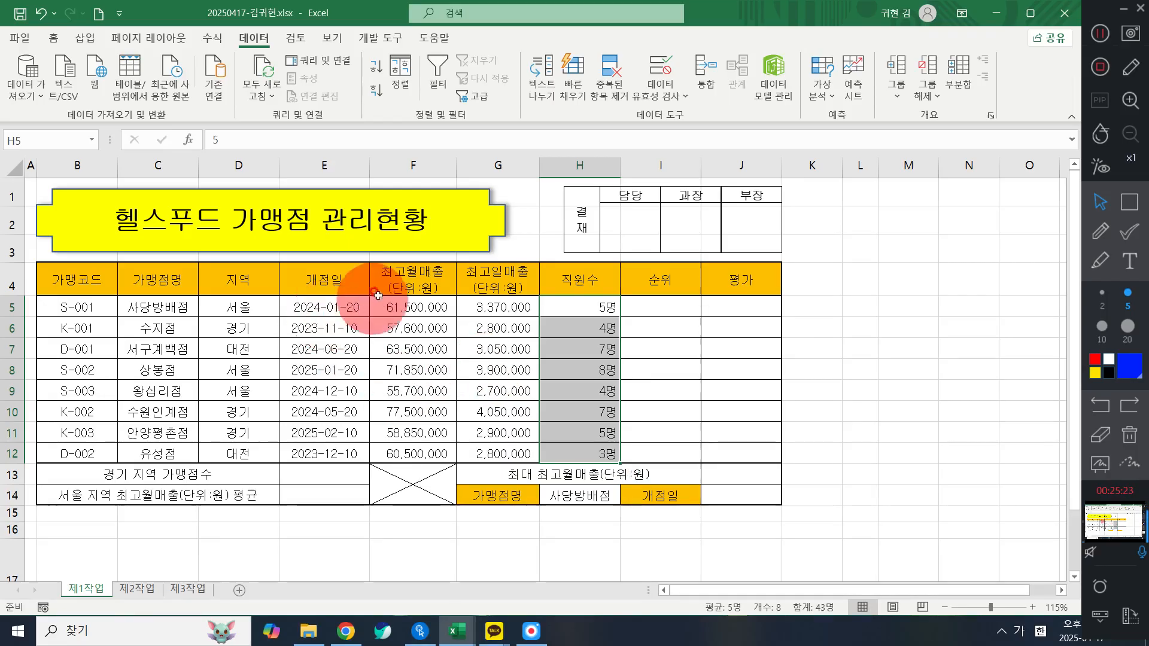
- Name the 최고월매출 values in F5:F12 as the range 최고월매출
{"action": "left_click_drag", "start_coordinate": [413, 307], "coordinate": [409, 459]}
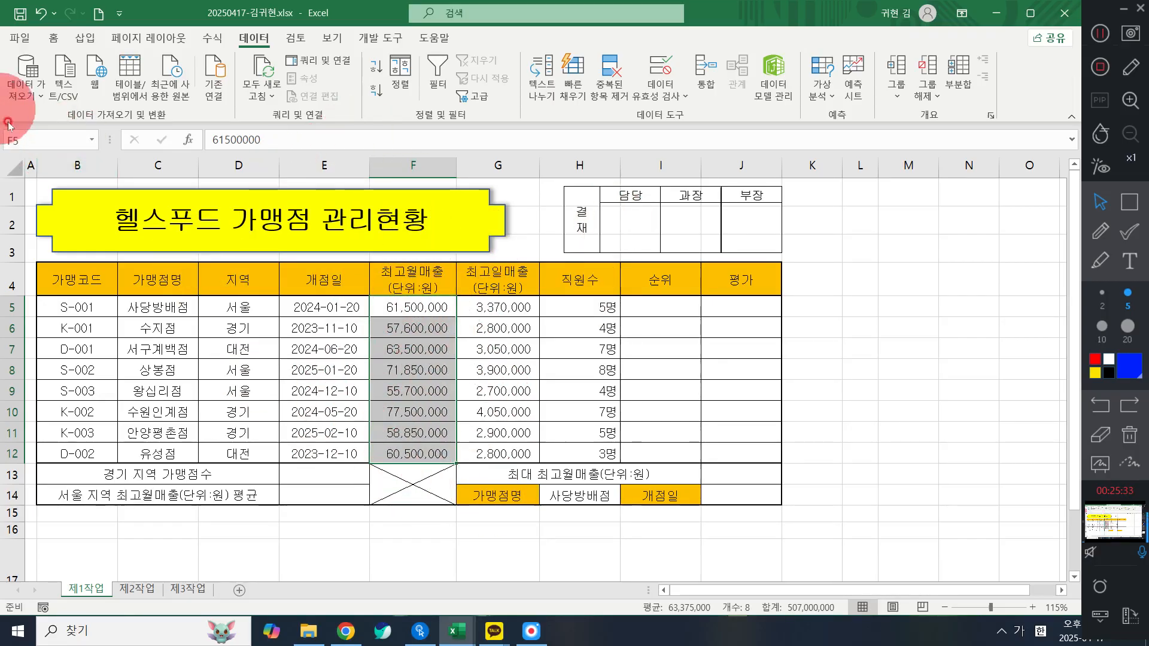
{"action": "key", "text": "ctrl+q"}
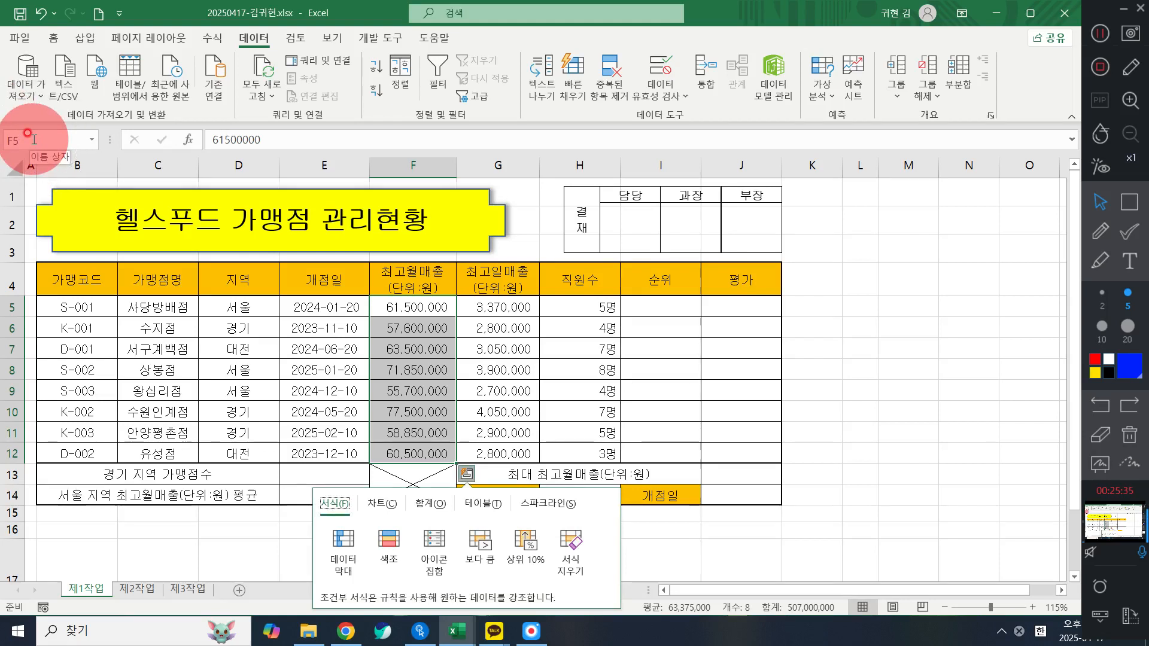
{"action": "left_click", "coordinate": [34, 139]}
{"action": "type", "text": "최고"}
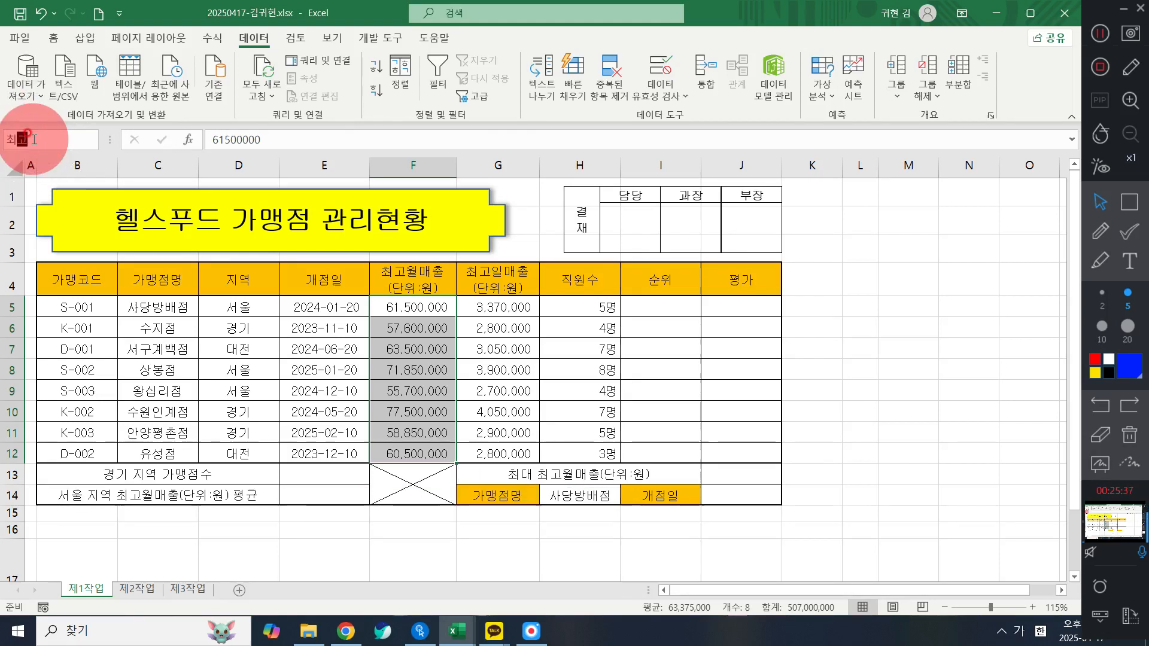
{"action": "type", "text": "월맺출"}
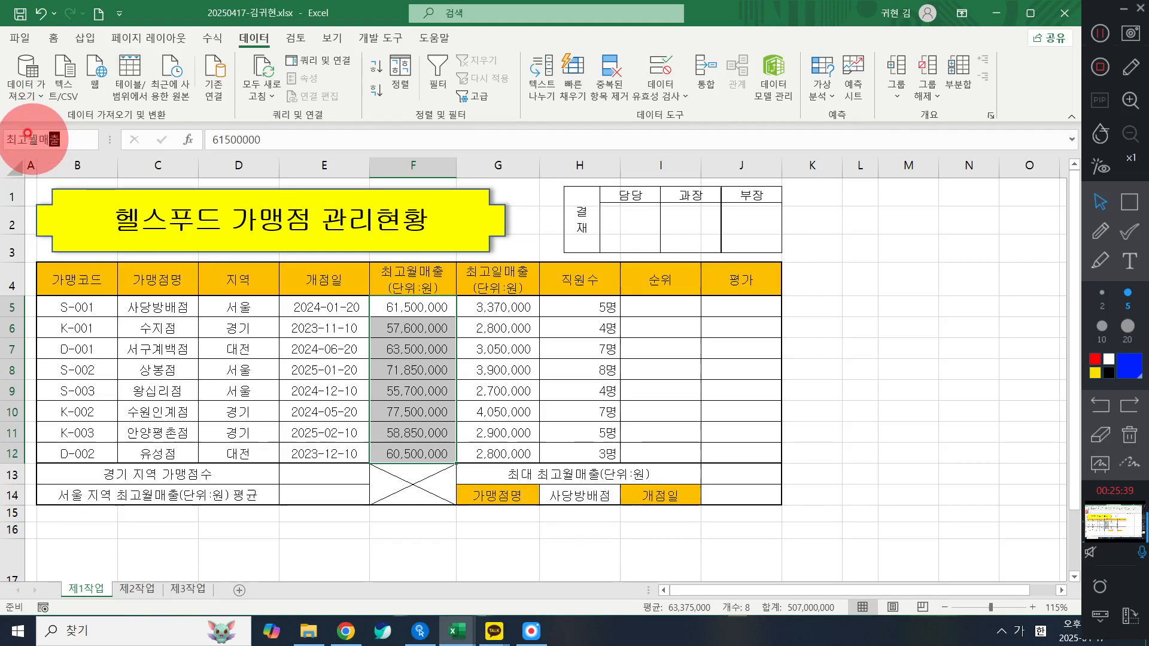
{"action": "key", "text": "Return"}
{"action": "left_click", "coordinate": [686, 400]}
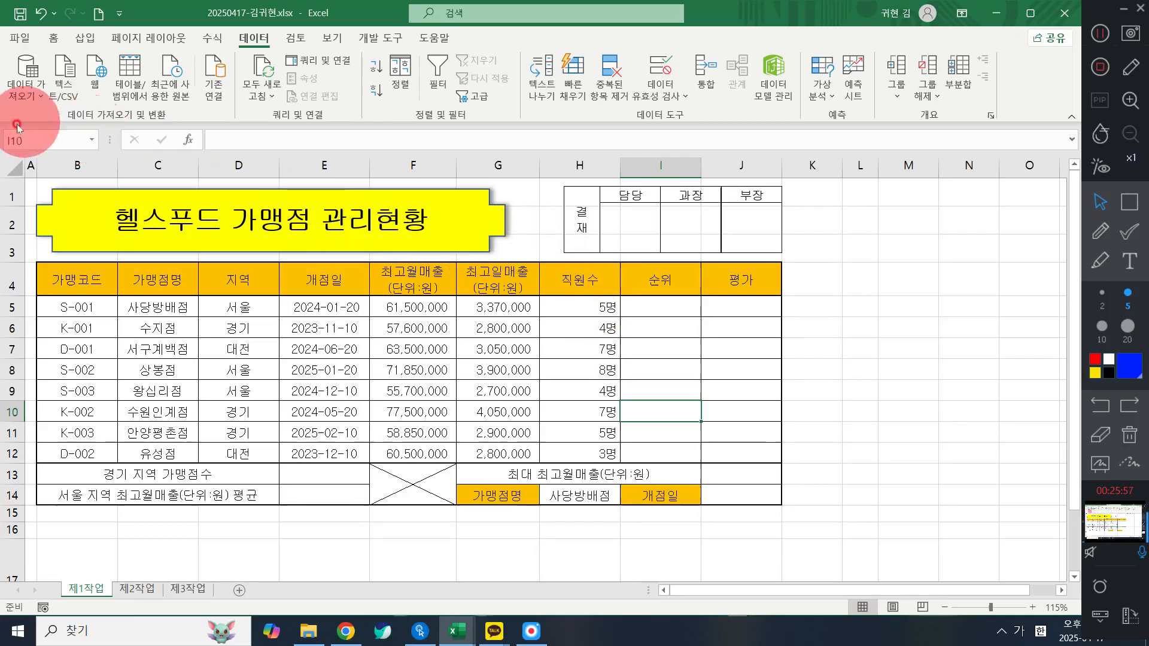
- Check the defined name 최고월매출 by jumping to the range it refers to
{"action": "left_click", "coordinate": [748, 308]}
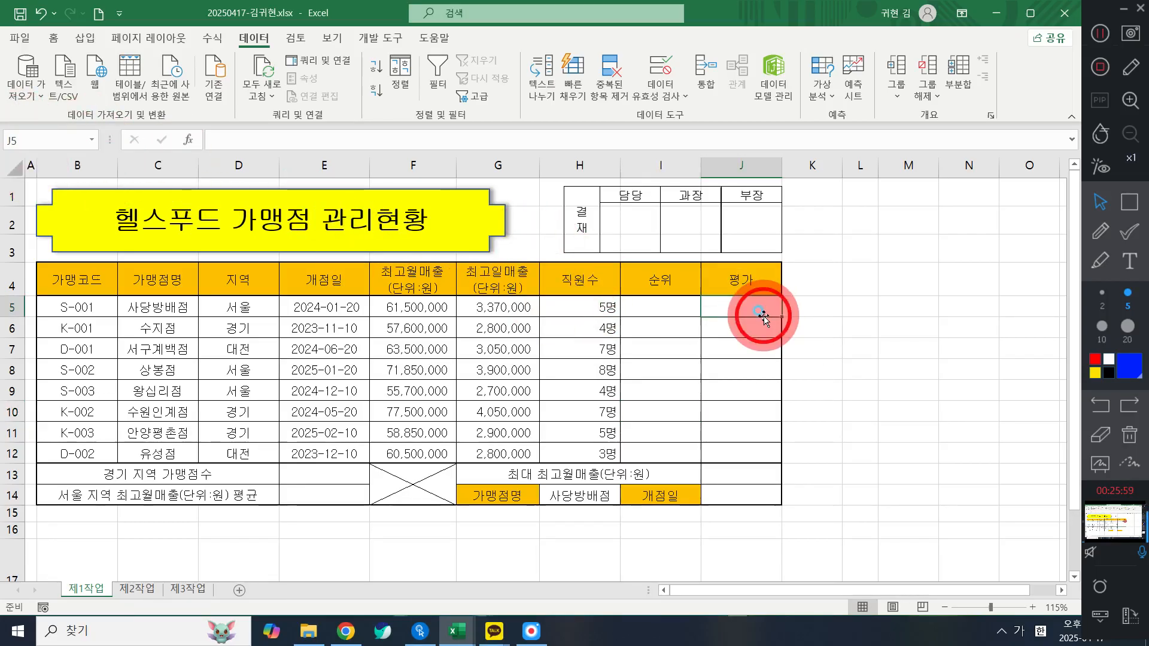
{"action": "left_click", "coordinate": [93, 140]}
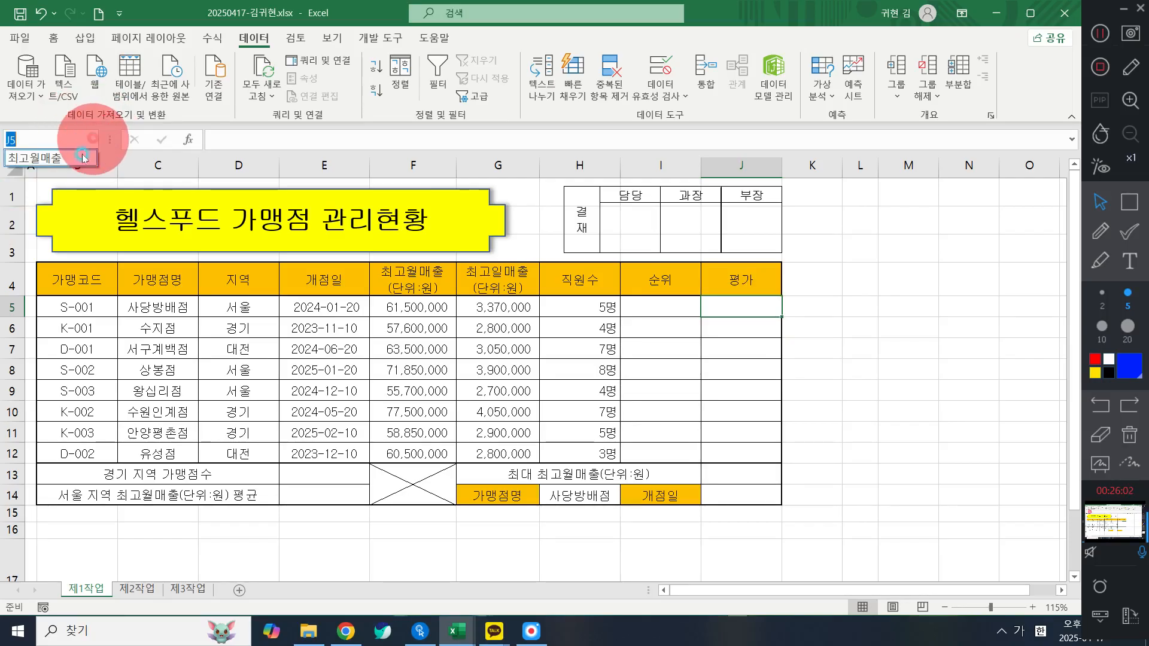
{"action": "left_click", "coordinate": [44, 158]}
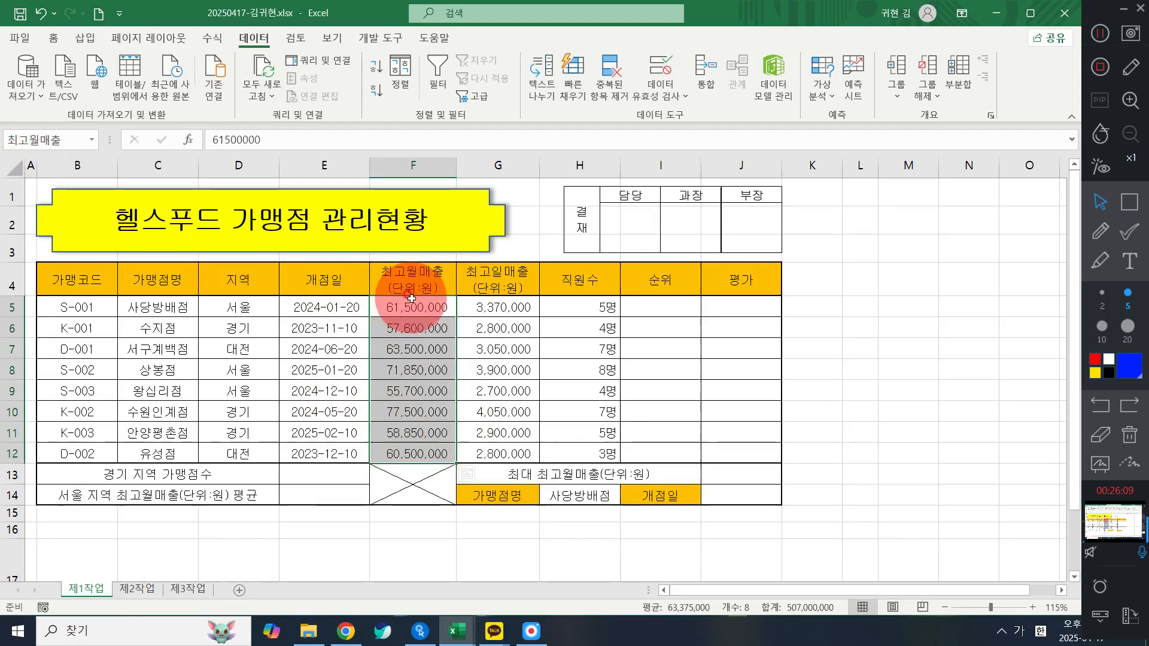
{"action": "left_click", "coordinate": [674, 368]}
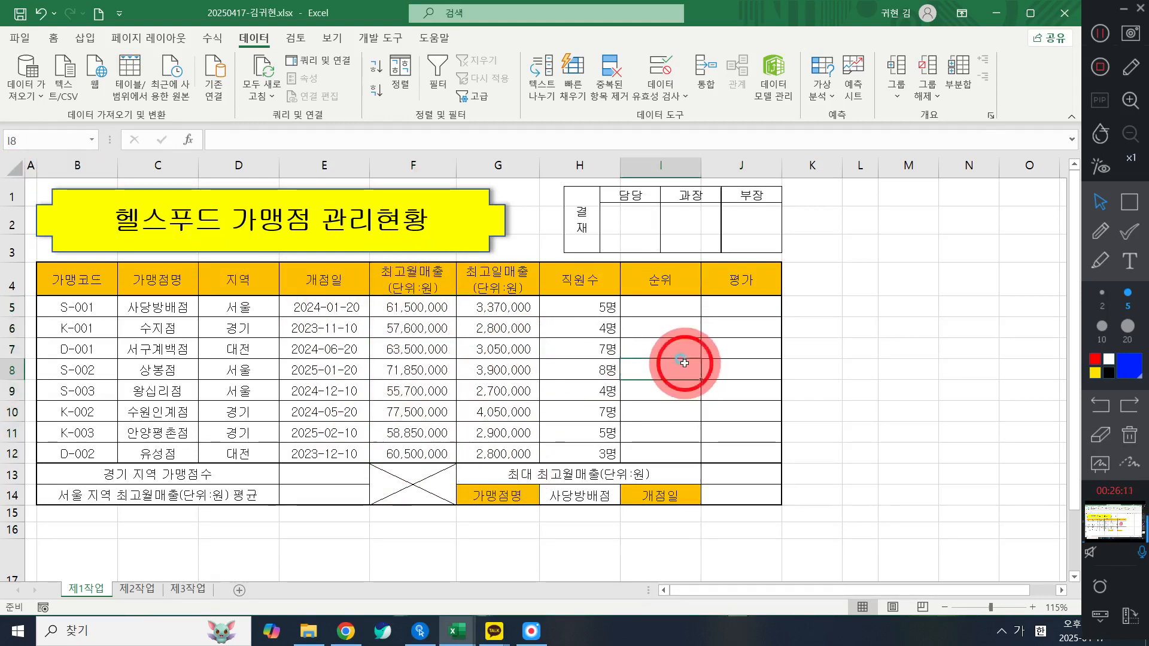
{"action": "left_click", "coordinate": [638, 353]}
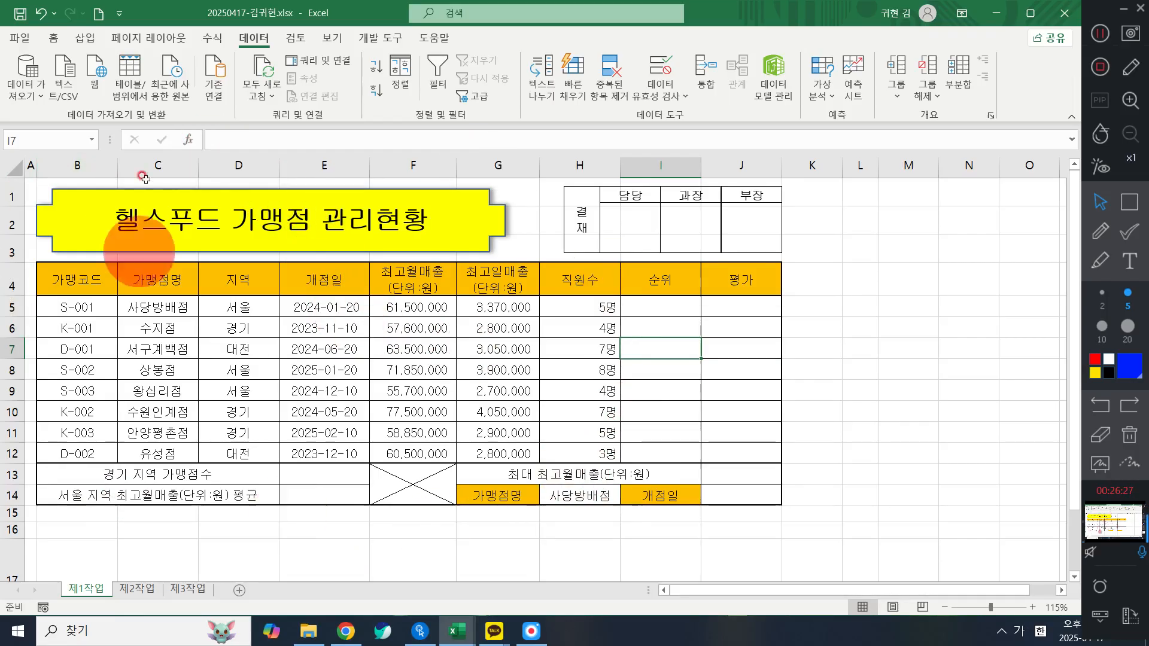
{"action": "left_click", "coordinate": [534, 392]}
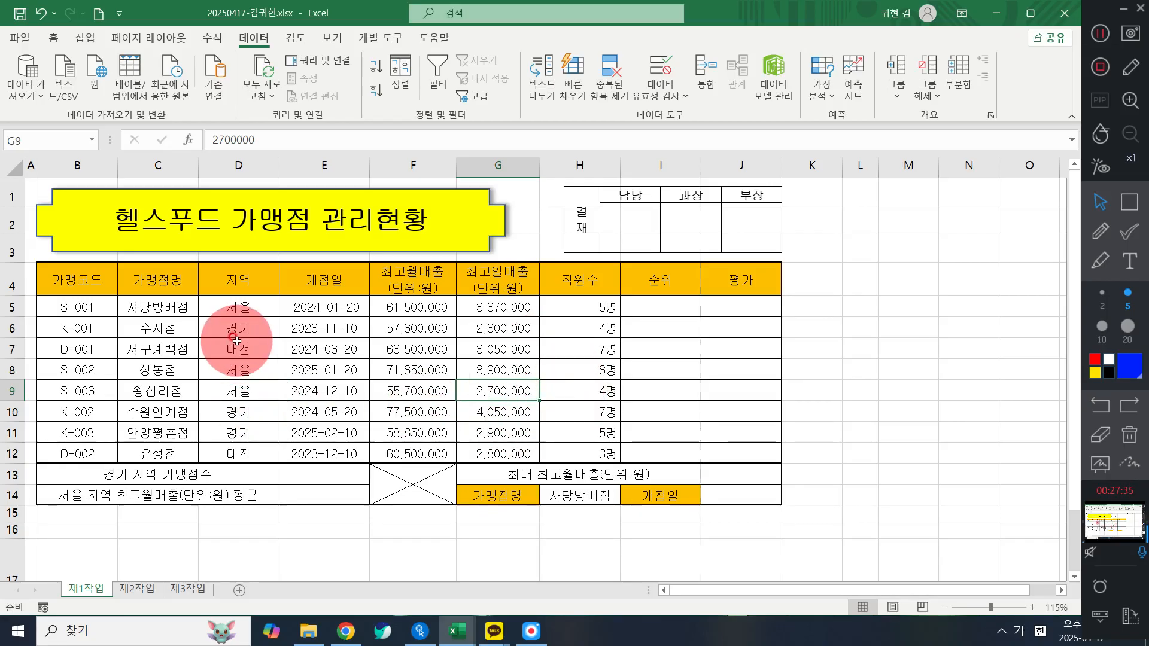
- Start a new conditional formatting rule for B5:H12 that uses a formula to determine the formatted cells
{"action": "left_click_drag", "start_coordinate": [63, 283], "coordinate": [581, 414]}
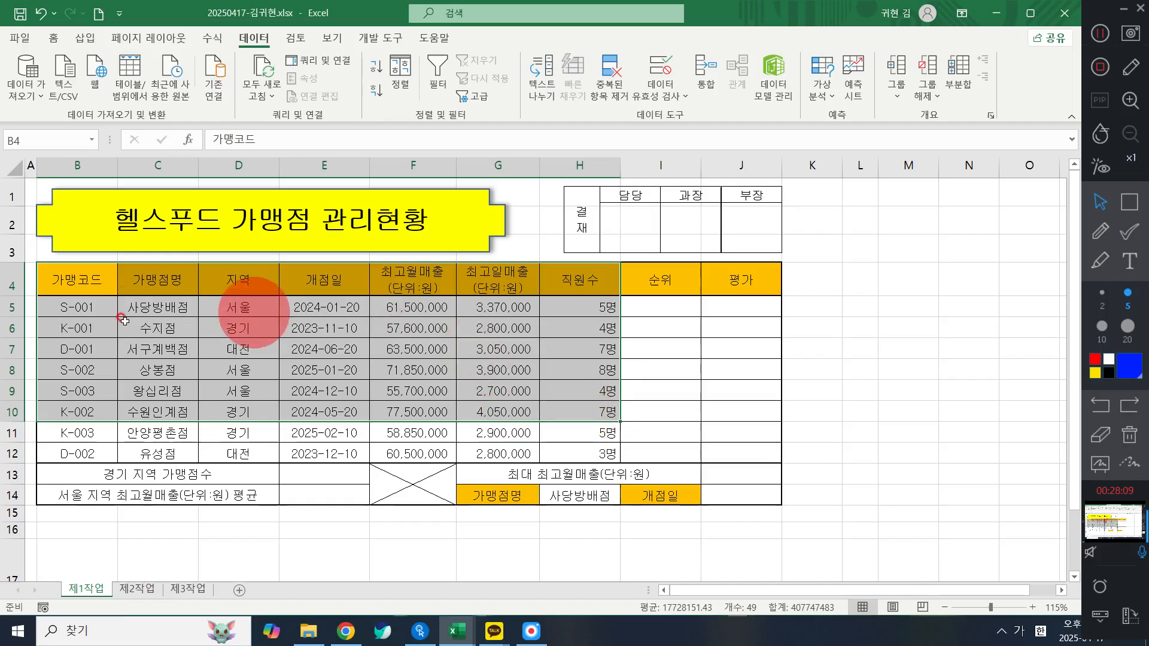
{"action": "left_click_drag", "start_coordinate": [96, 310], "coordinate": [240, 350]}
{"action": "left_click_drag", "start_coordinate": [395, 383], "coordinate": [572, 452]}
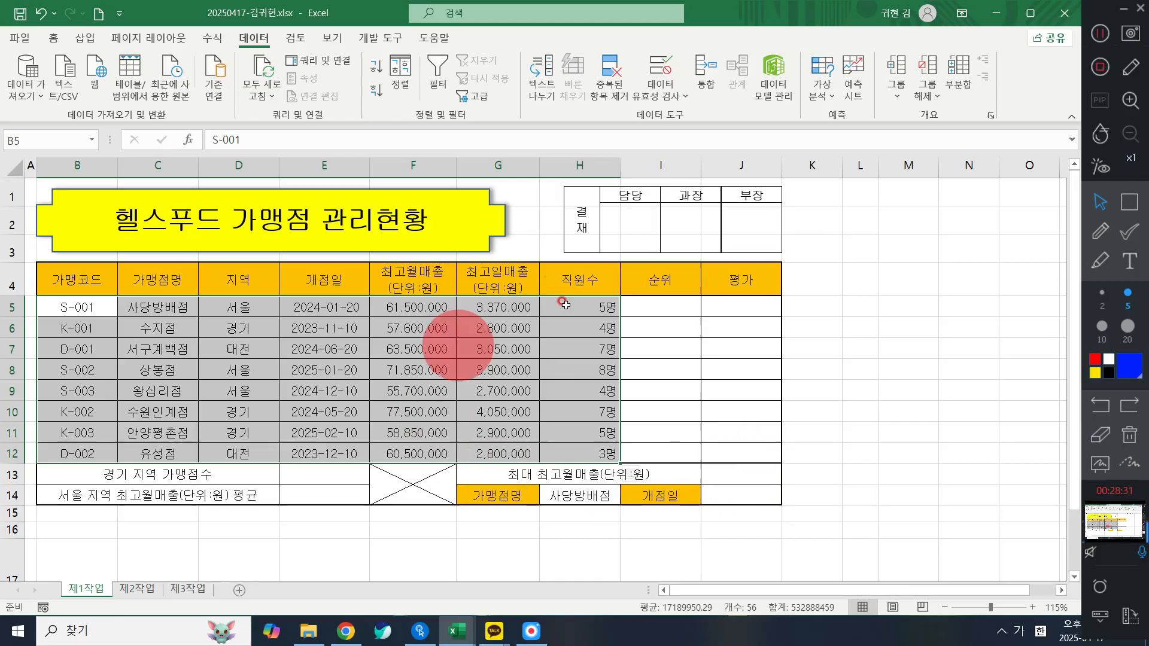
{"action": "left_click", "coordinate": [53, 39]}
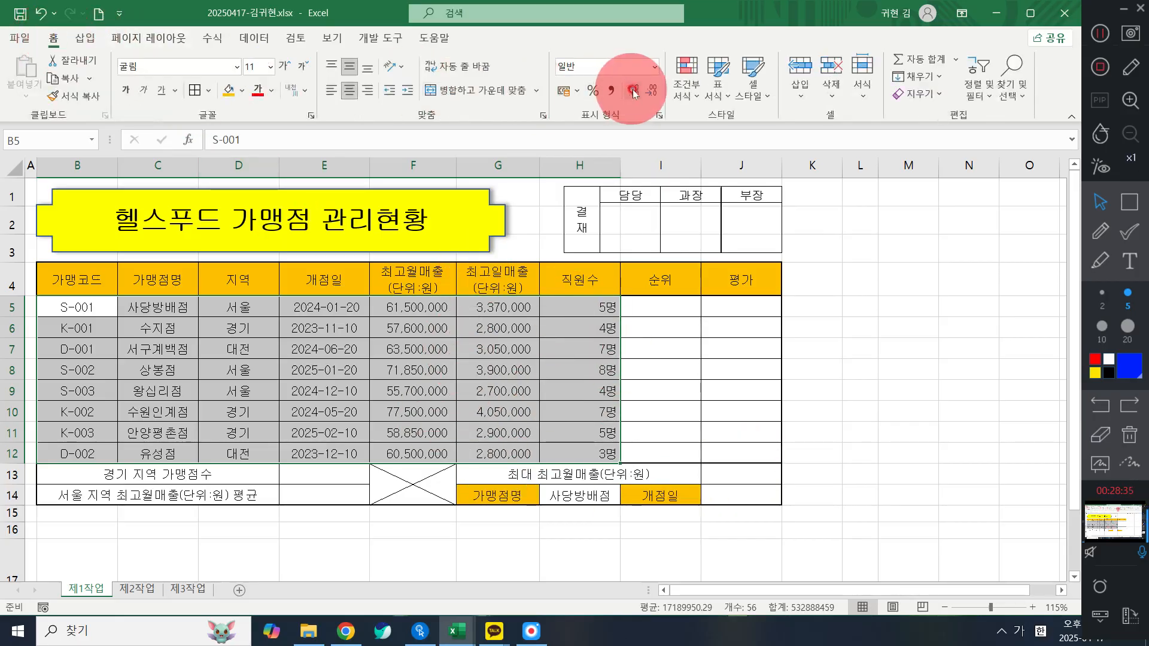
{"action": "left_click", "coordinate": [695, 83]}
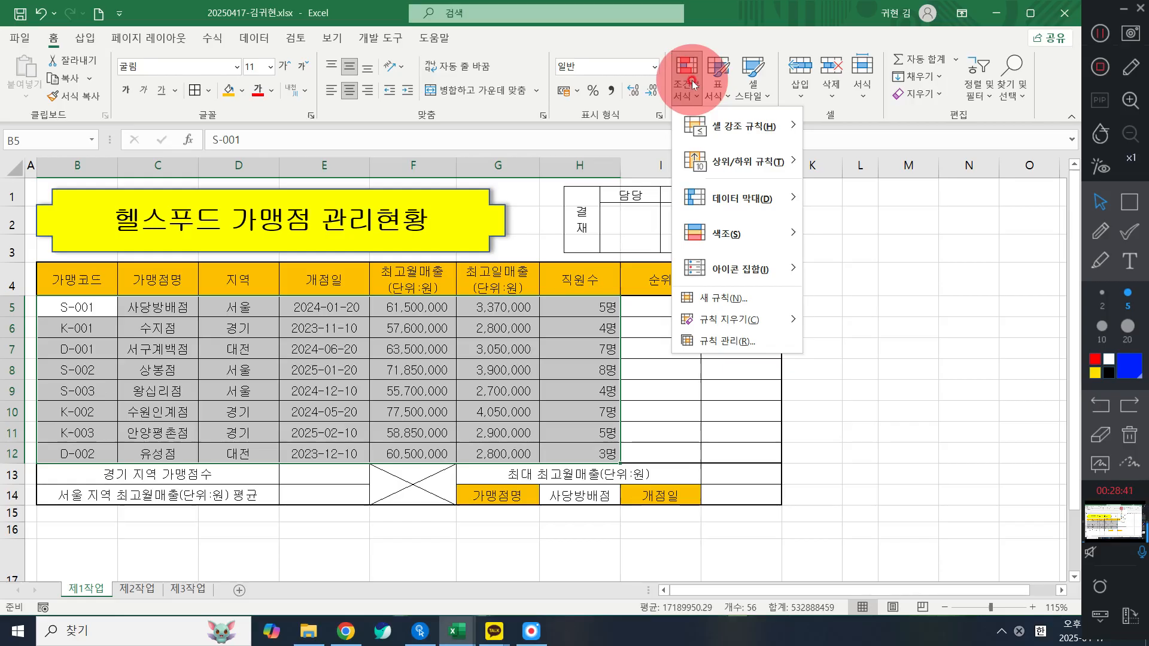
{"action": "left_click", "coordinate": [714, 306]}
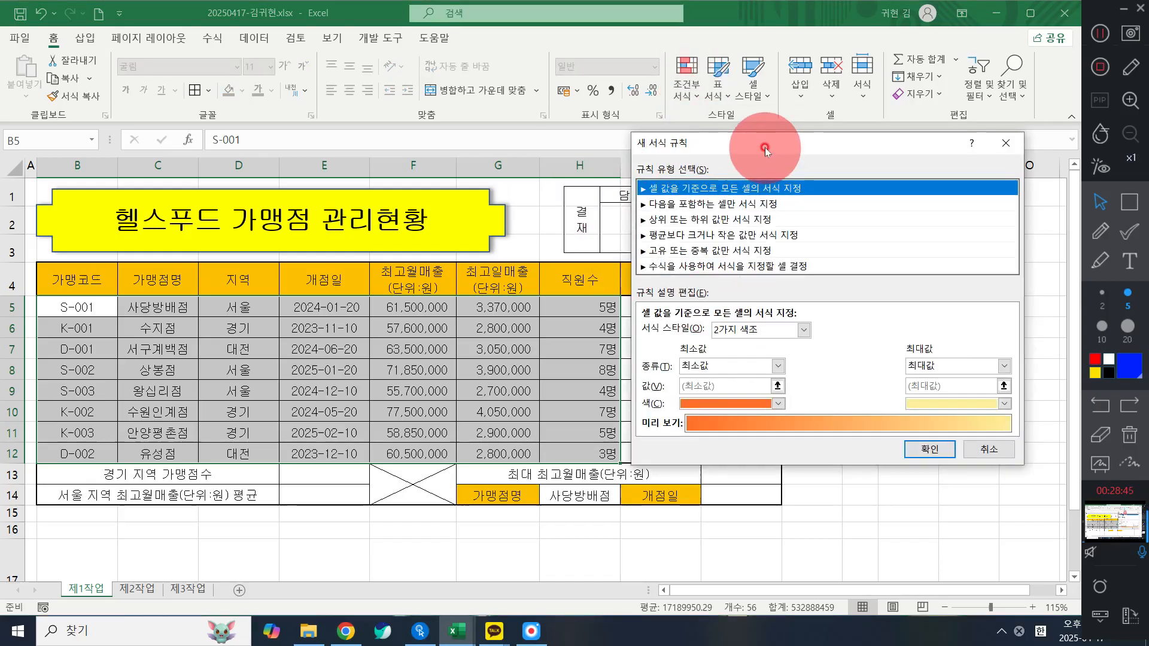
{"action": "left_click", "coordinate": [711, 268]}
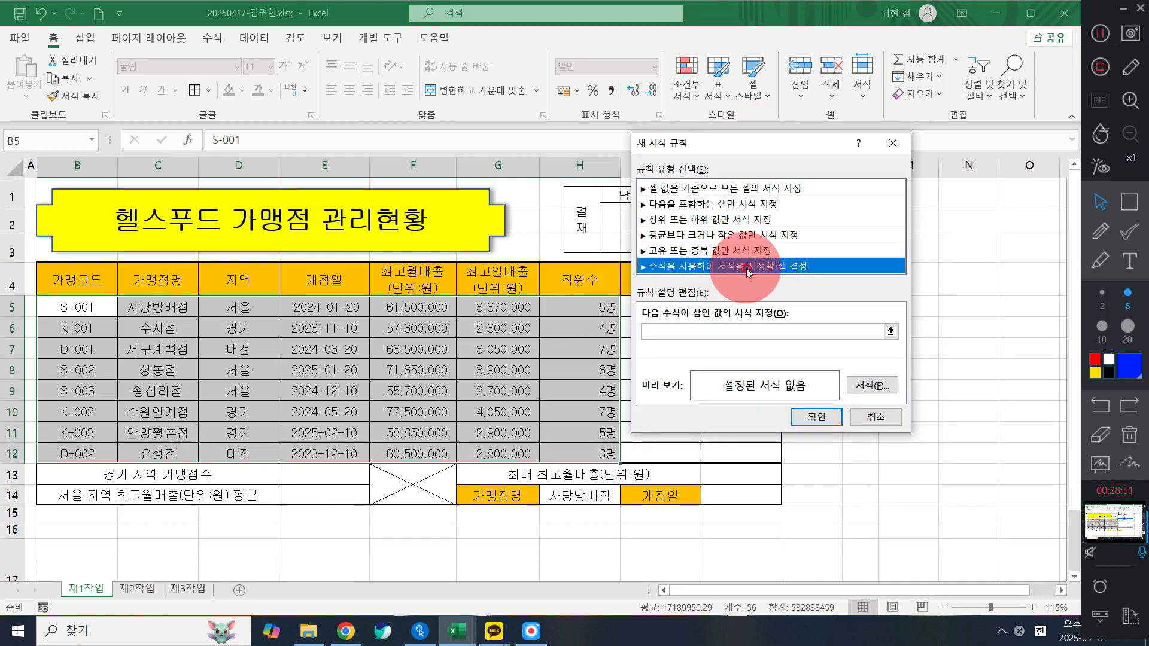
- Begin the rule's formula with a reference to the first 최고일매출 value, fixing only the column (=$G5)
{"action": "left_click", "coordinate": [677, 331]}
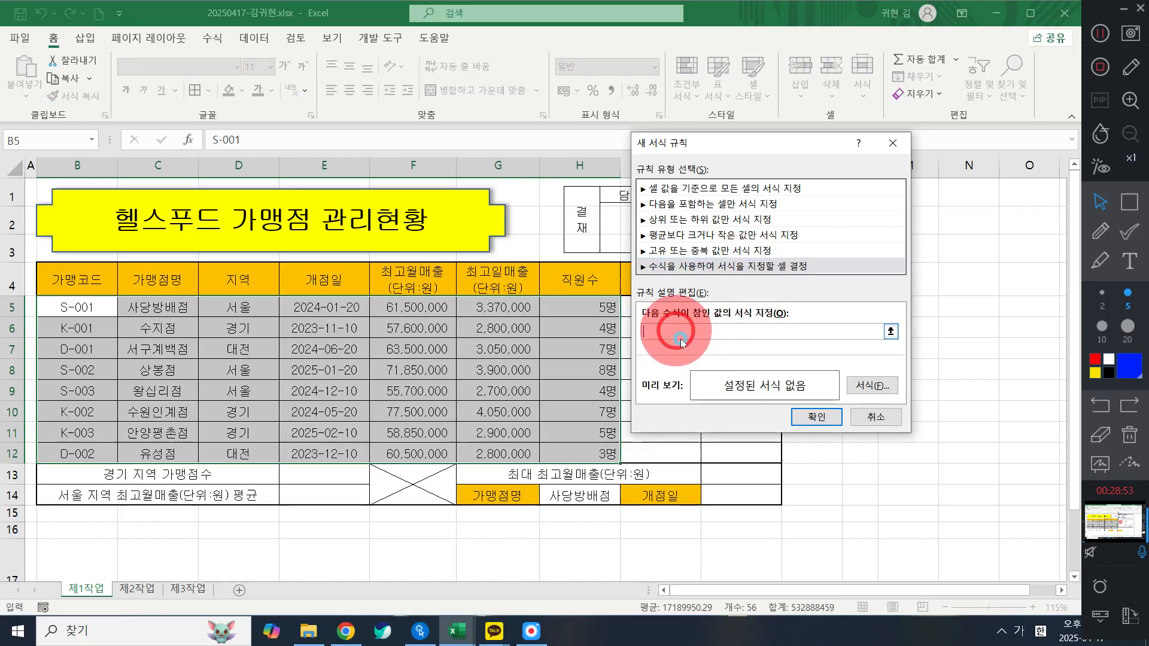
{"action": "left_click", "coordinate": [657, 332]}
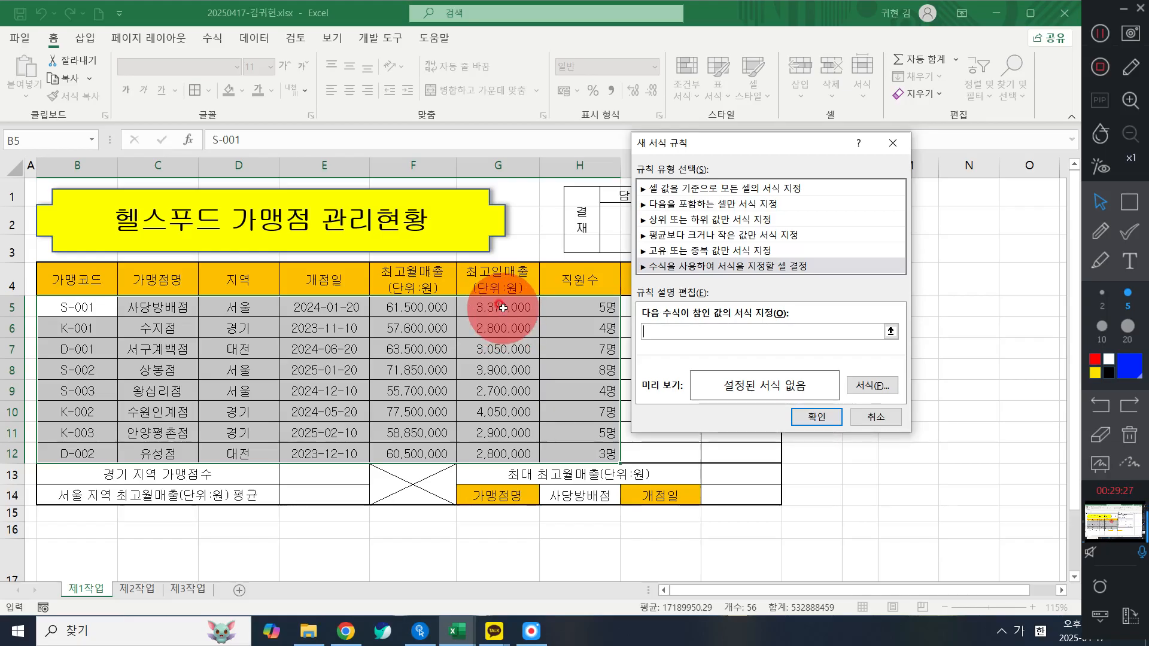
{"action": "left_click", "coordinate": [503, 308]}
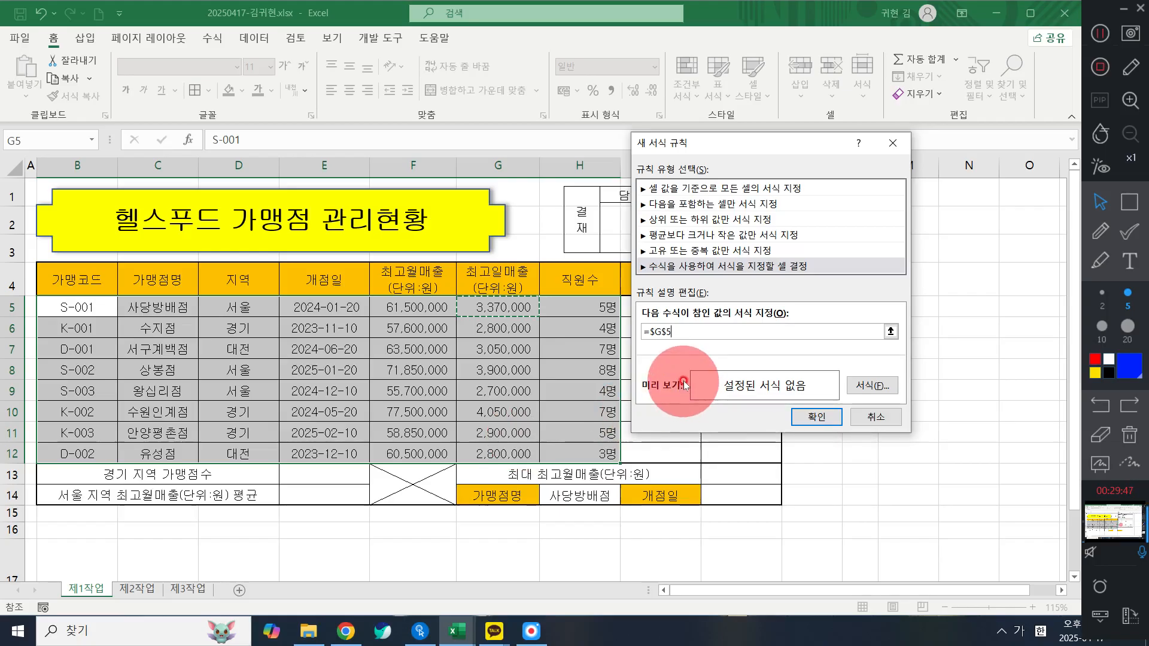
{"action": "key", "text": "F4"}
{"action": "key", "text": "F4"}
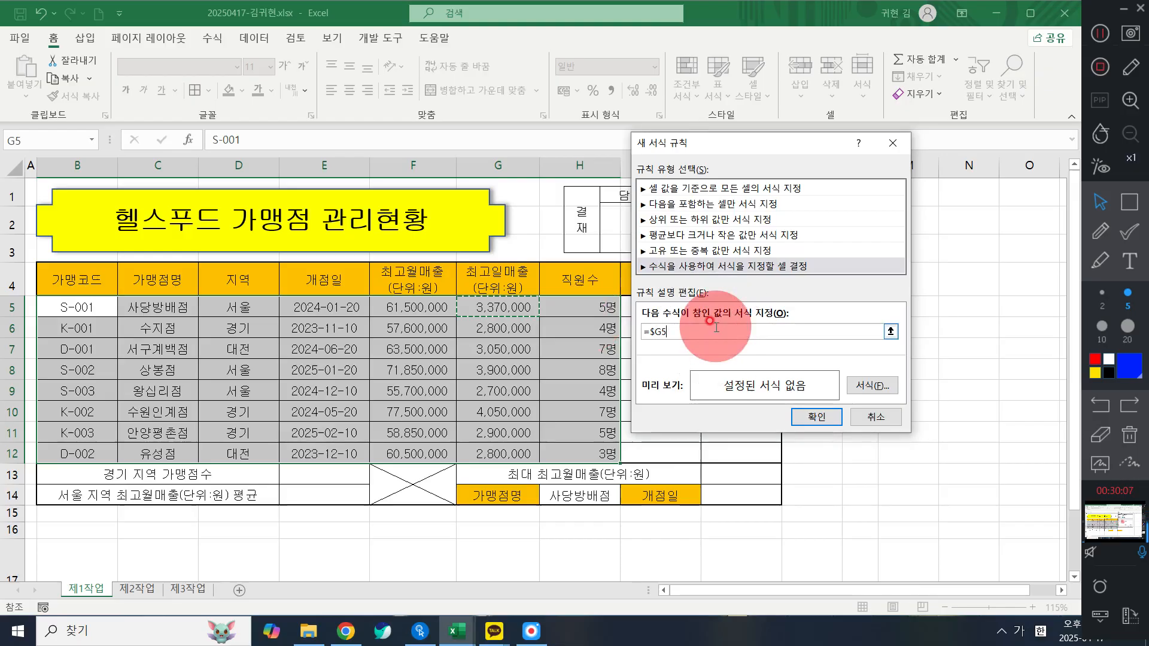
- Complete the rule's formula with the condition >=3300000, so that it reads =$G5>=3300000
{"action": "key", "text": "super+plus"}
{"action": "key", "text": "super+plus"}
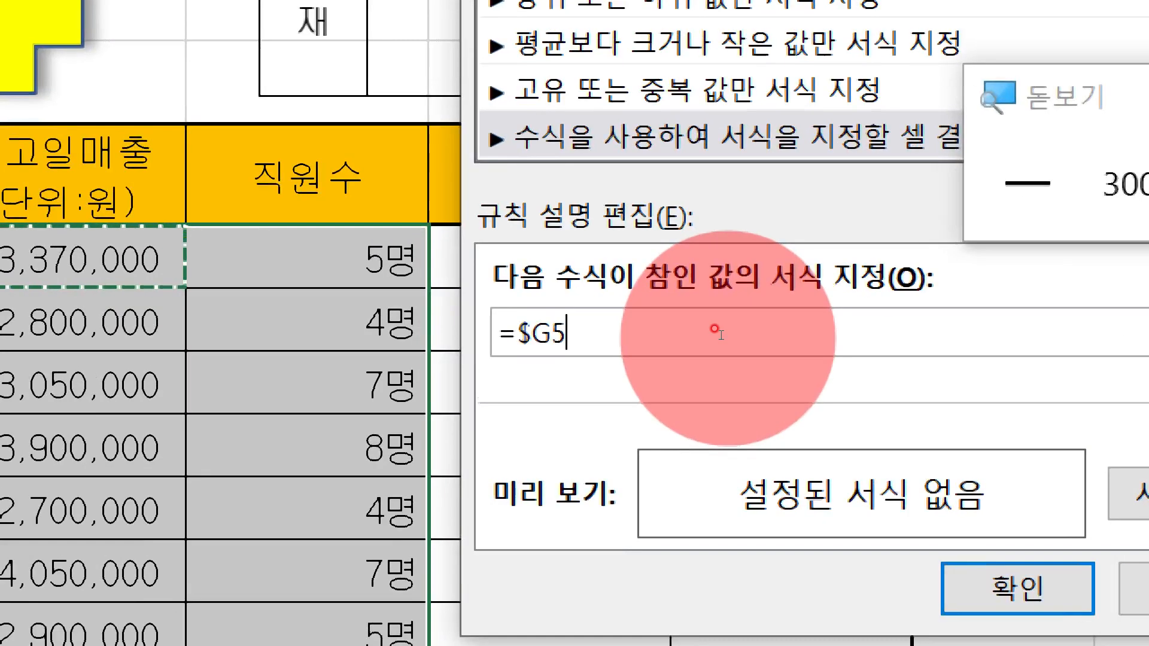
{"action": "type", "text": ">="}
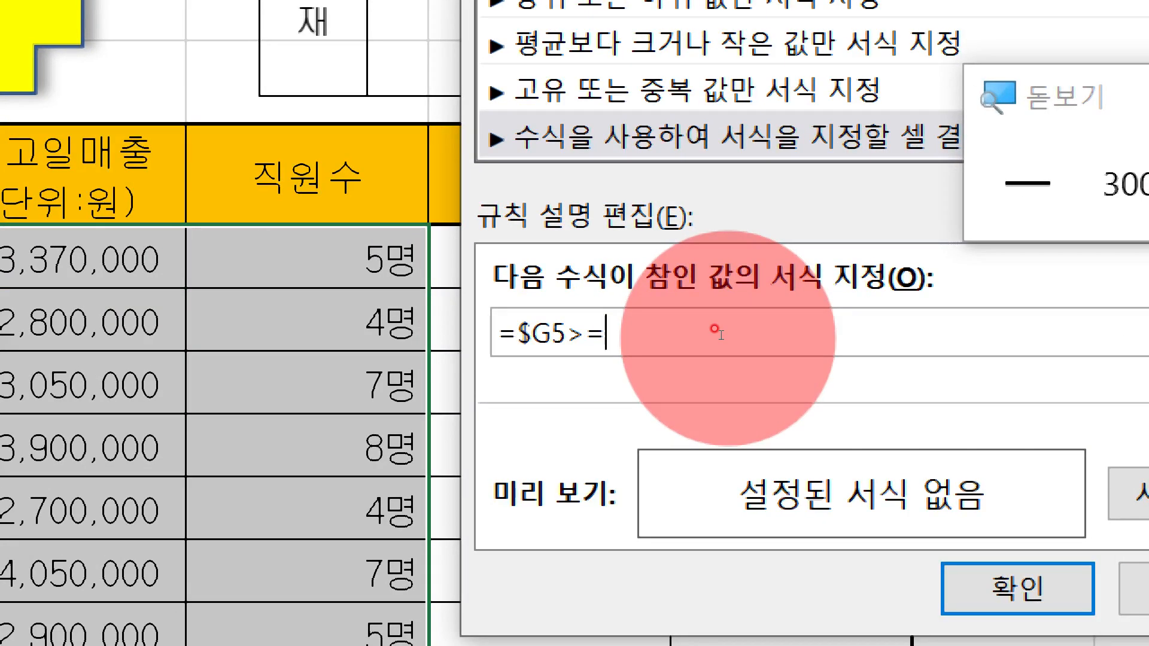
{"action": "type", "text": "30000"}
{"action": "key", "text": "BackSpace"}
{"action": "key", "text": "BackSpace"}
{"action": "key", "text": "BackSpace"}
{"action": "key", "text": "BackSpace"}
{"action": "key", "text": "BackSpace"}
{"action": "type", "text": "3300000"}
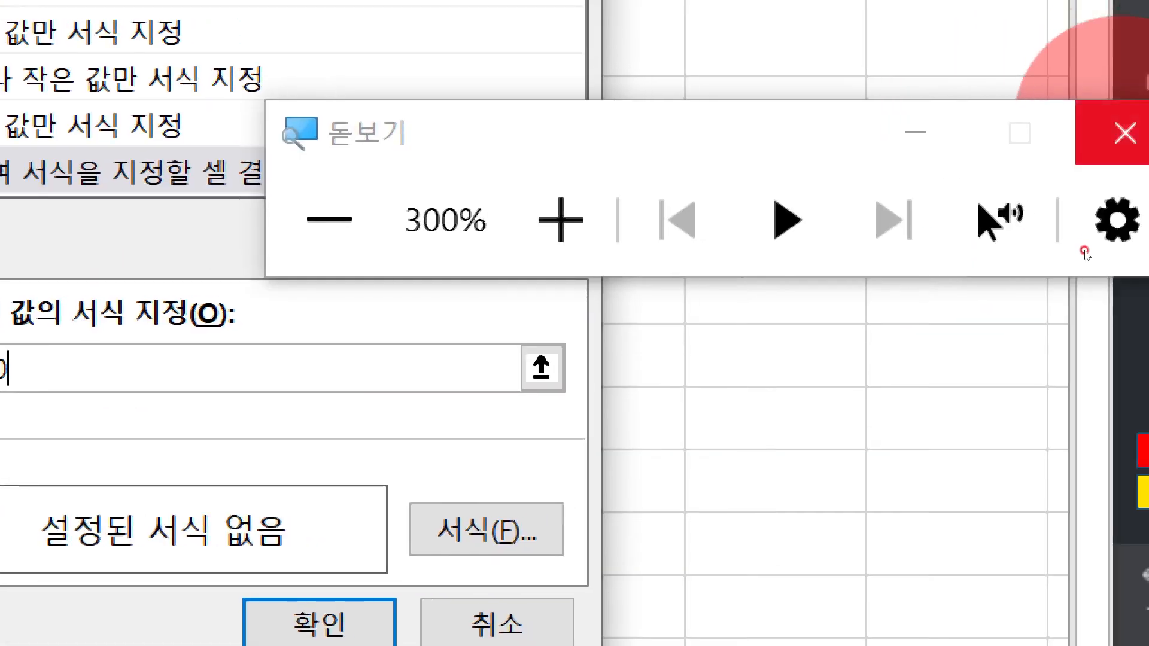
{"action": "key", "text": "super+Escape"}
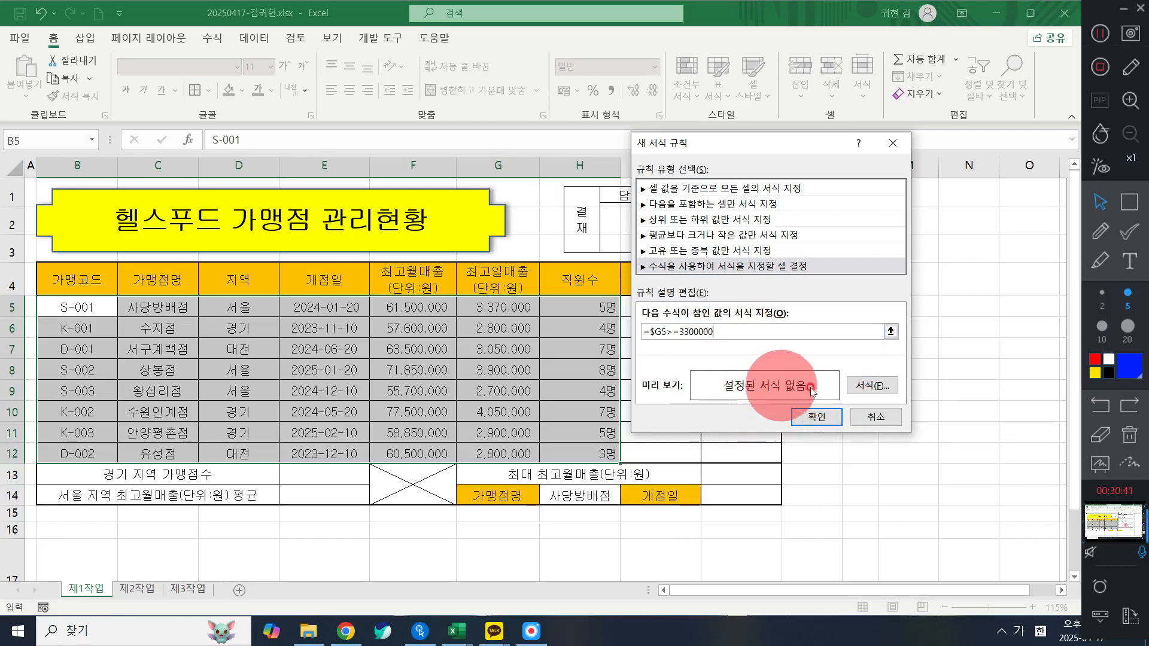
- Give the rule a bold (굵게) font in standard blue and apply it to B5:H12
{"action": "left_click", "coordinate": [850, 378]}
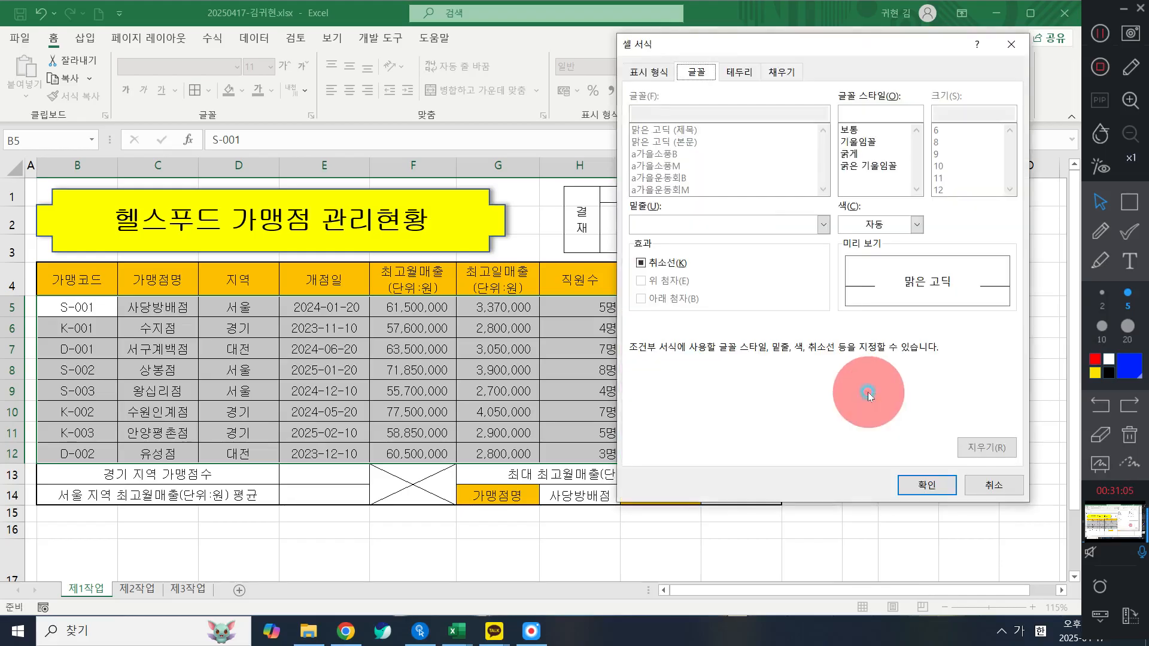
{"action": "left_click", "coordinate": [847, 154]}
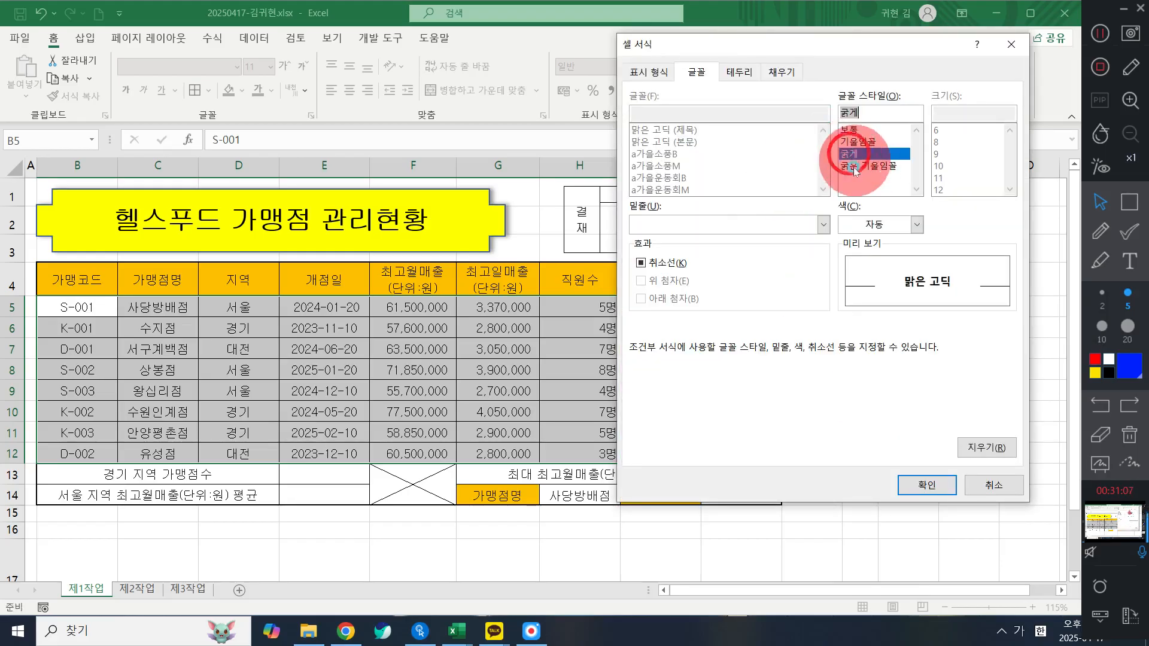
{"action": "left_click", "coordinate": [916, 225]}
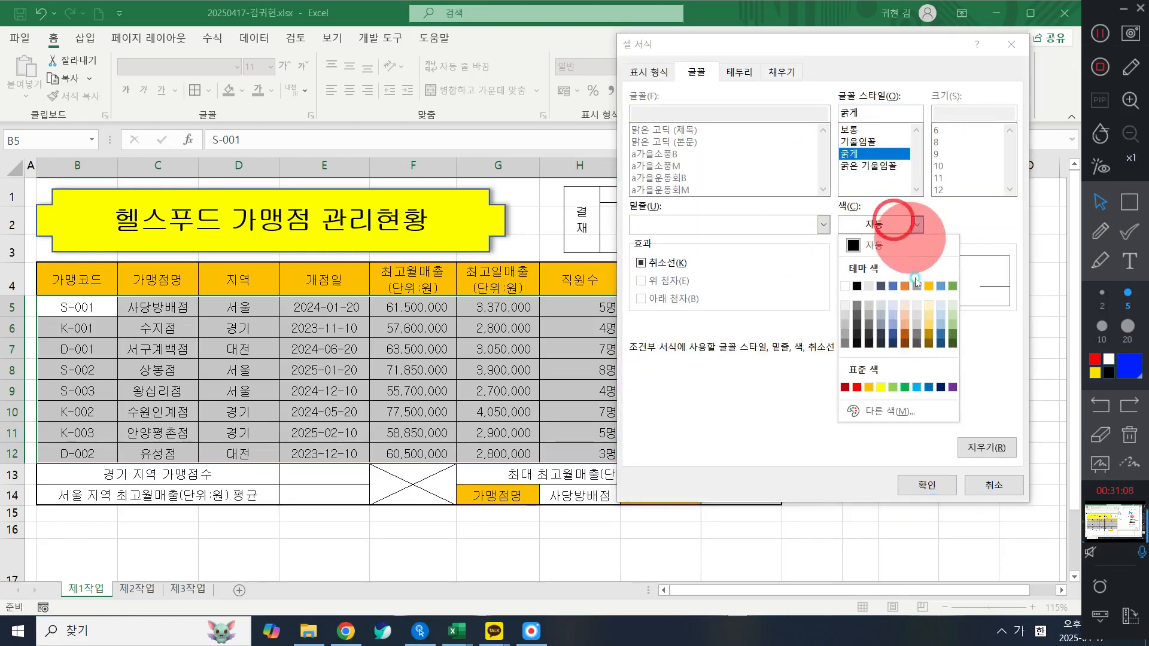
{"action": "left_click", "coordinate": [929, 389]}
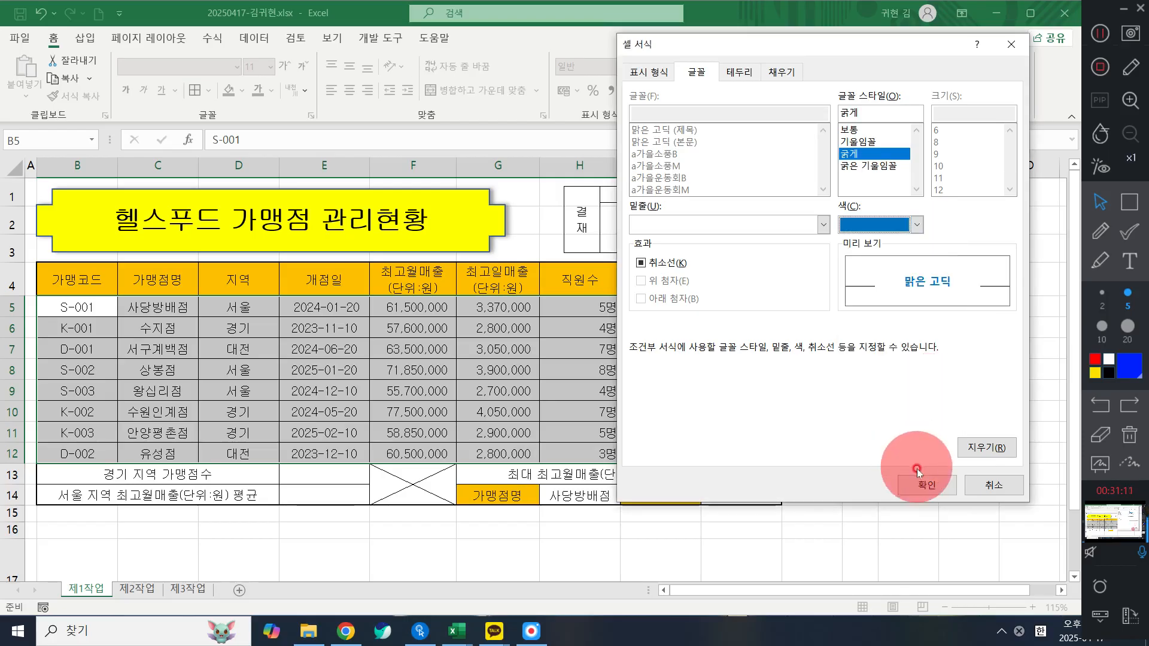
{"action": "left_click", "coordinate": [890, 224]}
{"action": "left_click", "coordinate": [929, 387]}
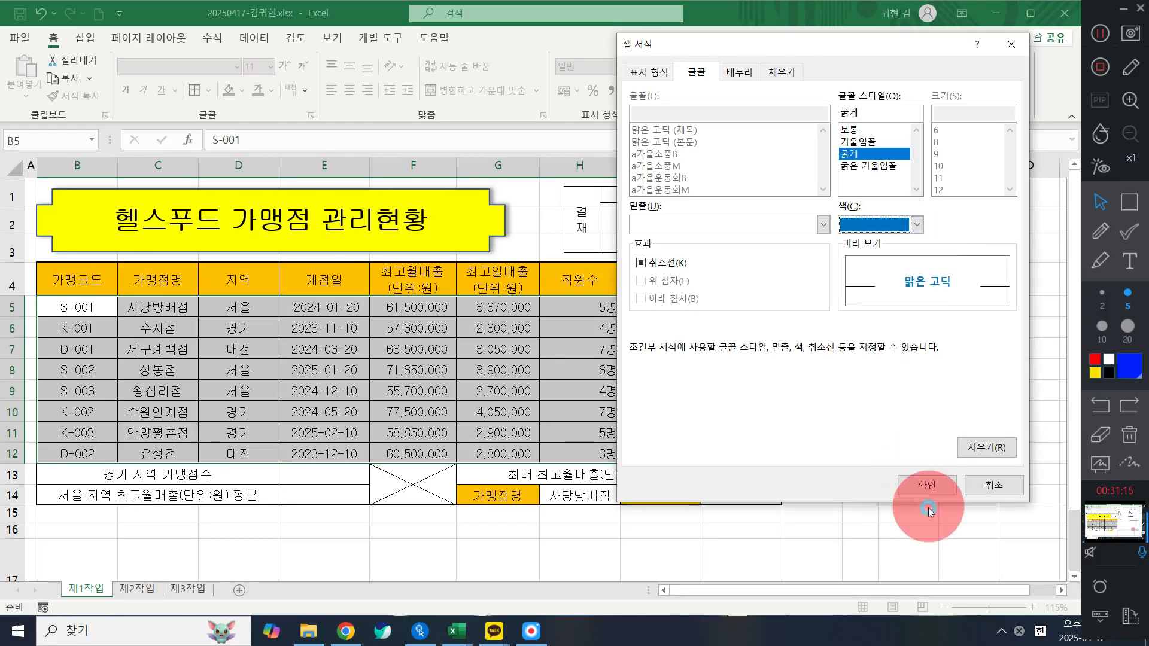
{"action": "left_click", "coordinate": [926, 486]}
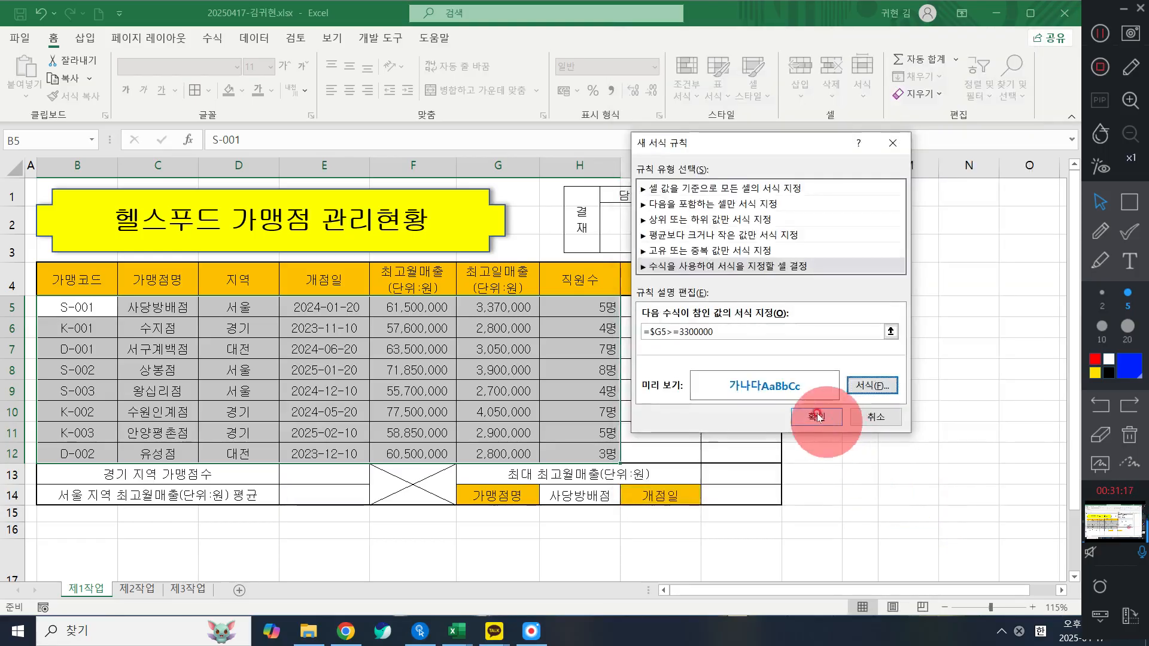
{"action": "left_click", "coordinate": [823, 423]}
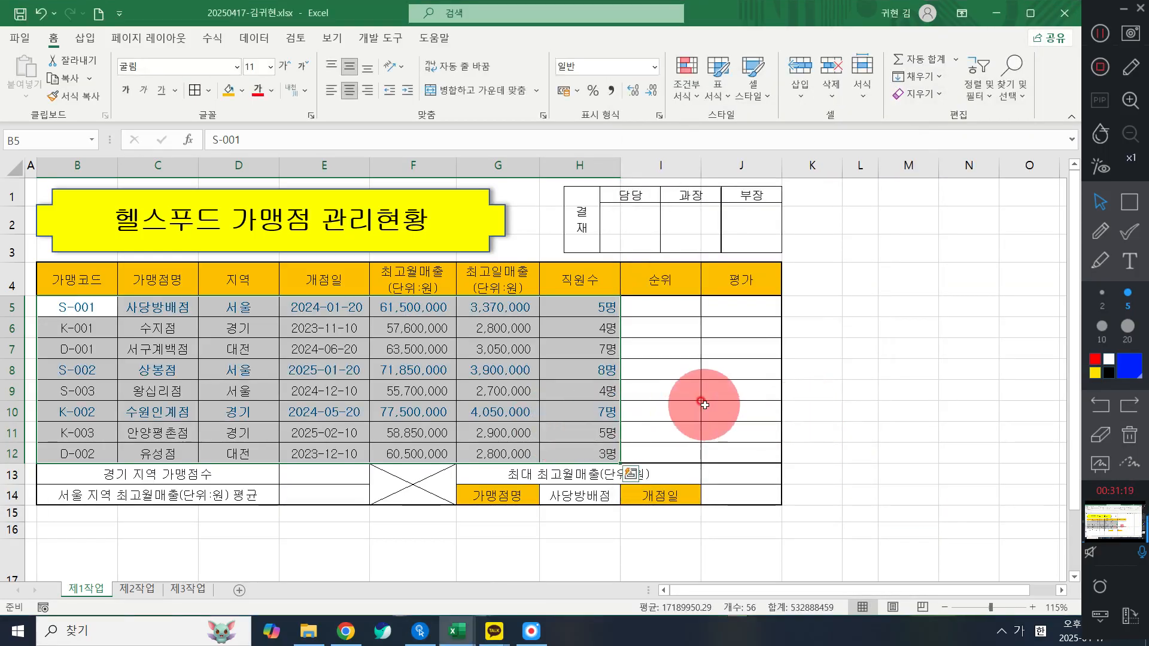
{"action": "left_click", "coordinate": [693, 390]}
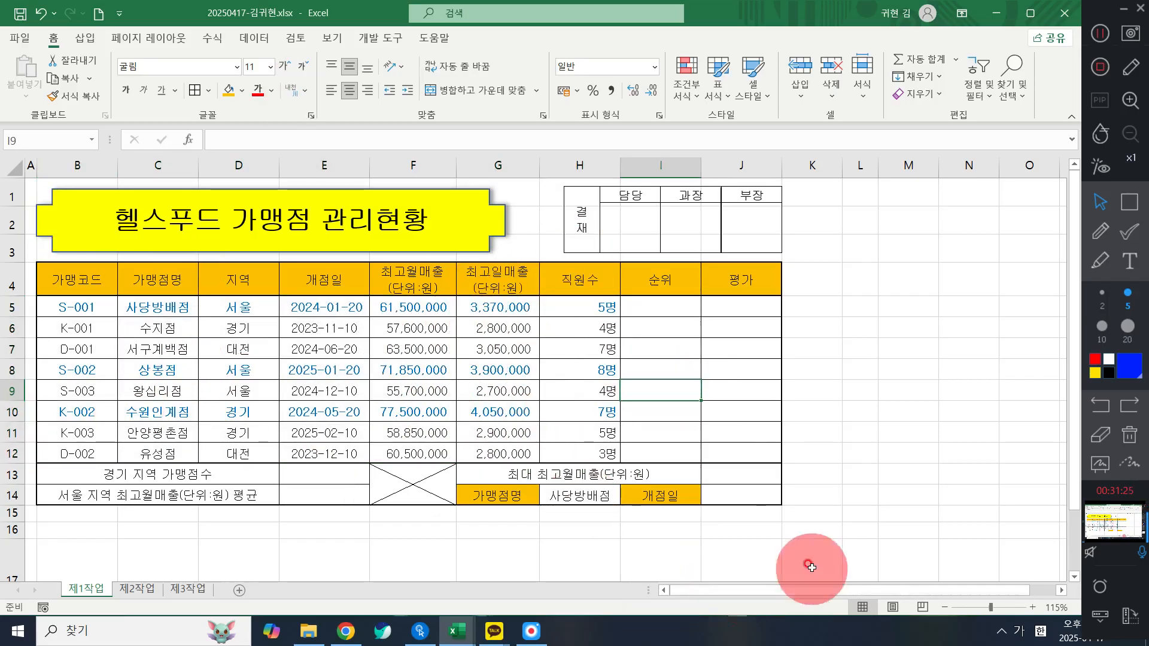
- Widen columns F and G slightly so the bold 최고월매출 and 최고일매출 values have more room
{"action": "left_click_drag", "start_coordinate": [415, 306], "coordinate": [433, 389]}
{"action": "left_click", "coordinate": [533, 345]}
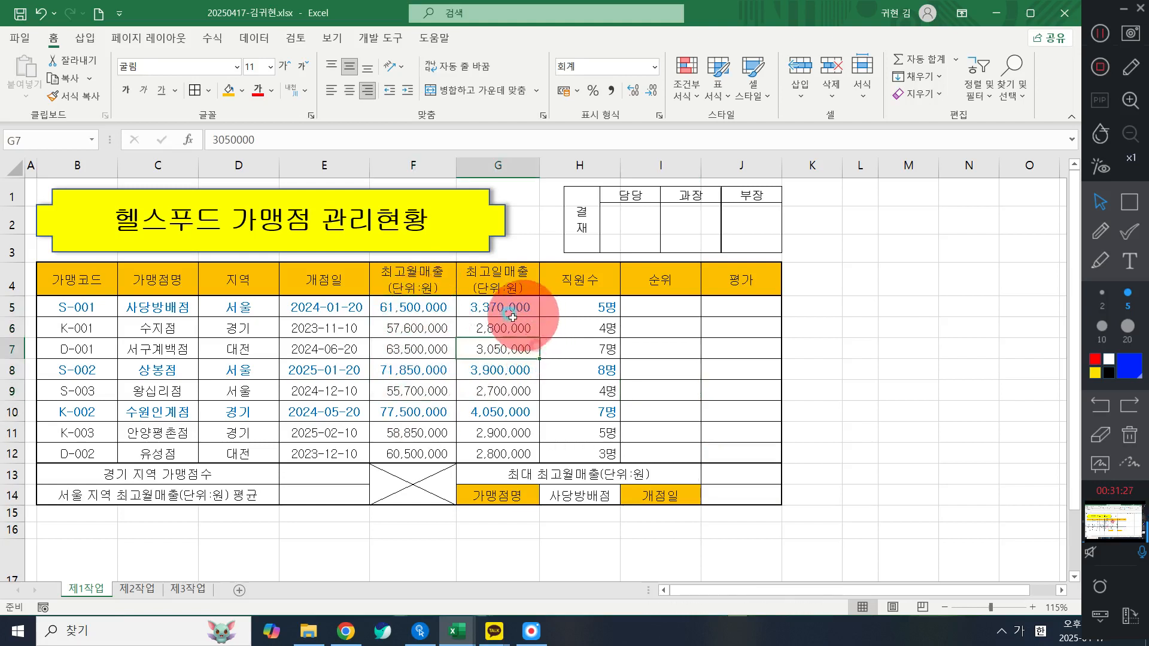
{"action": "left_click_drag", "start_coordinate": [513, 318], "coordinate": [499, 388]}
{"action": "left_click", "coordinate": [502, 350]}
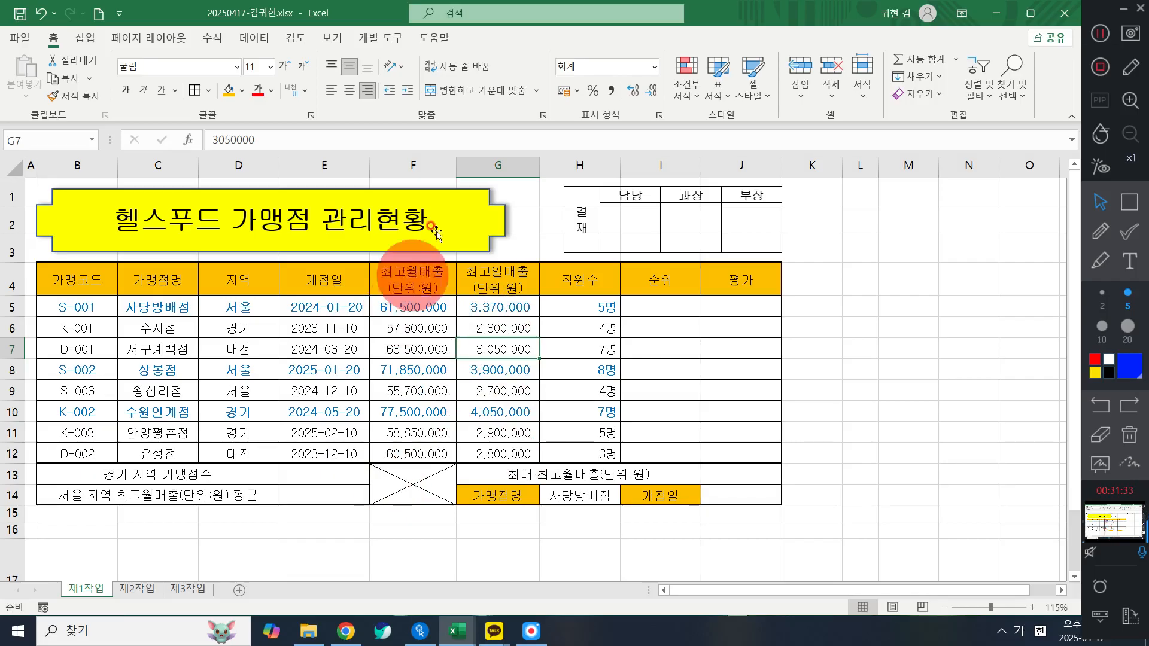
{"action": "left_click_drag", "start_coordinate": [456, 167], "coordinate": [466, 167]}
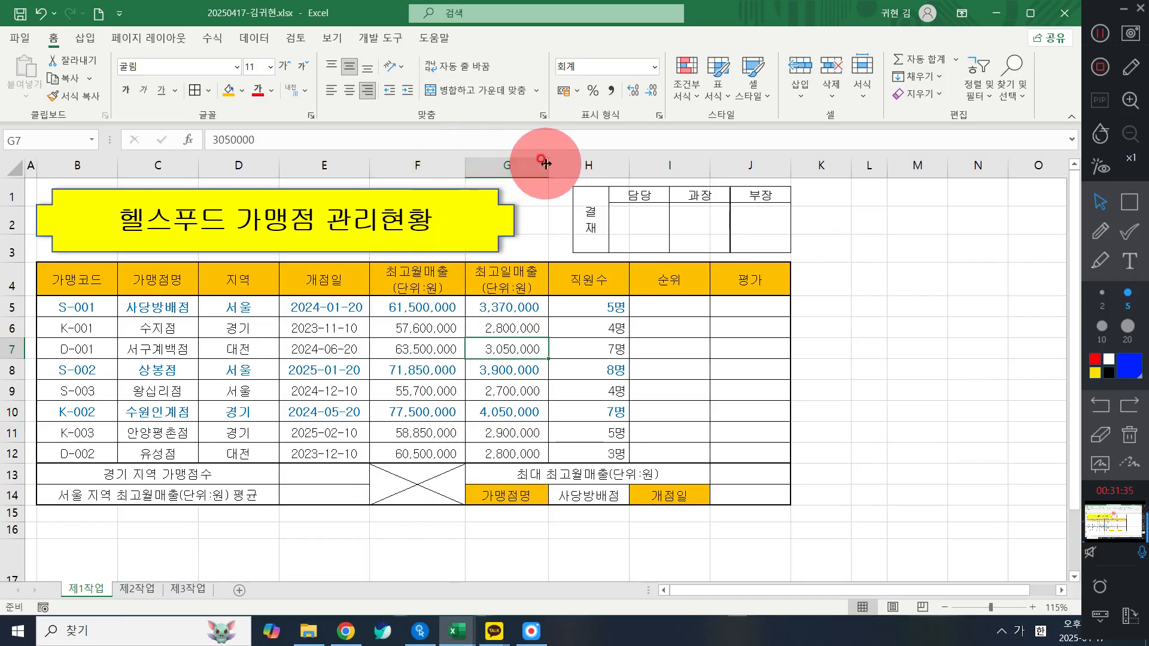
{"action": "left_click_drag", "start_coordinate": [549, 166], "coordinate": [553, 166]}
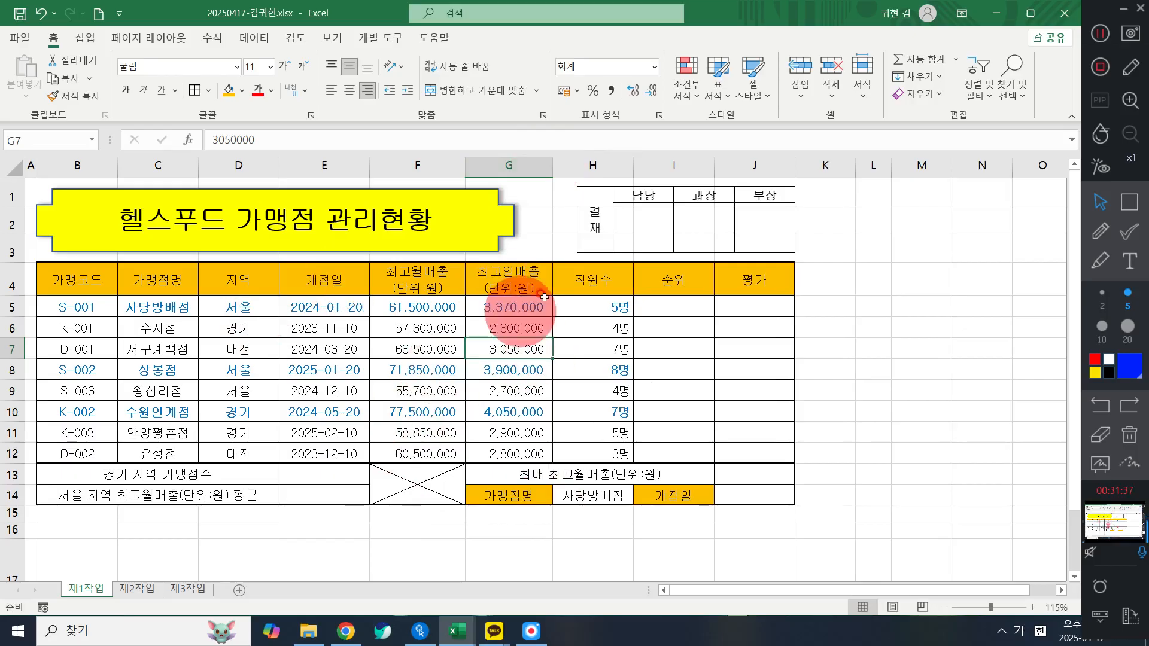